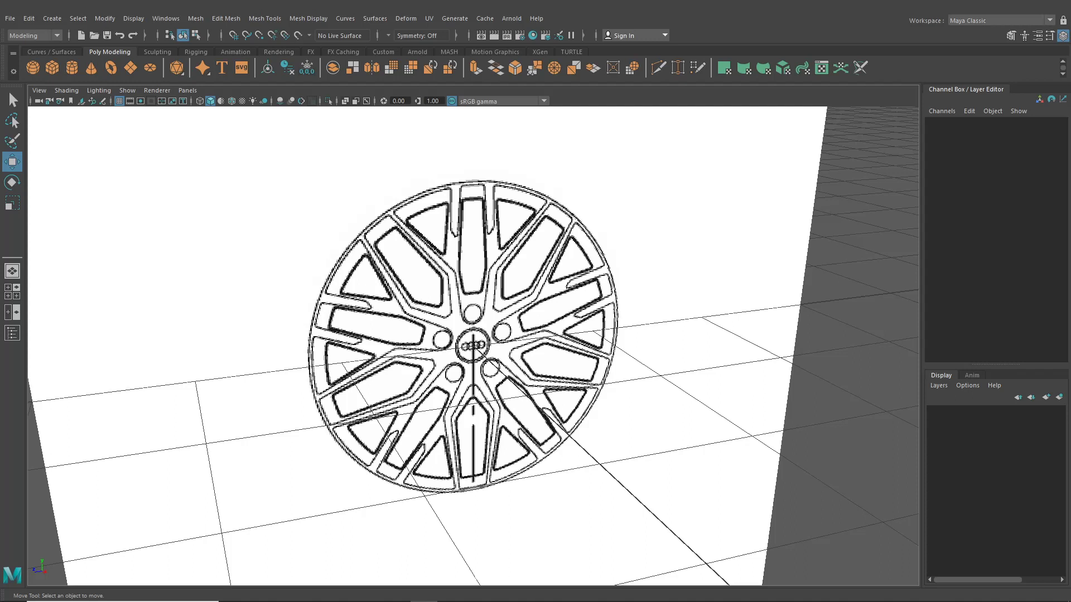
Examine the wheel blueprint on the image plane from the front and from several oblique angles, near and far
mouse_move(544, 392)
left_mouse_down("alt")
mouse_move(498, 373)
mouse_move(548, 402)
mouse_move(638, 387)
mouse_move(558, 393)
left_mouse_up("alt")
scroll(497, 373, "down", 4)
scroll(549, 403, "up", 6)
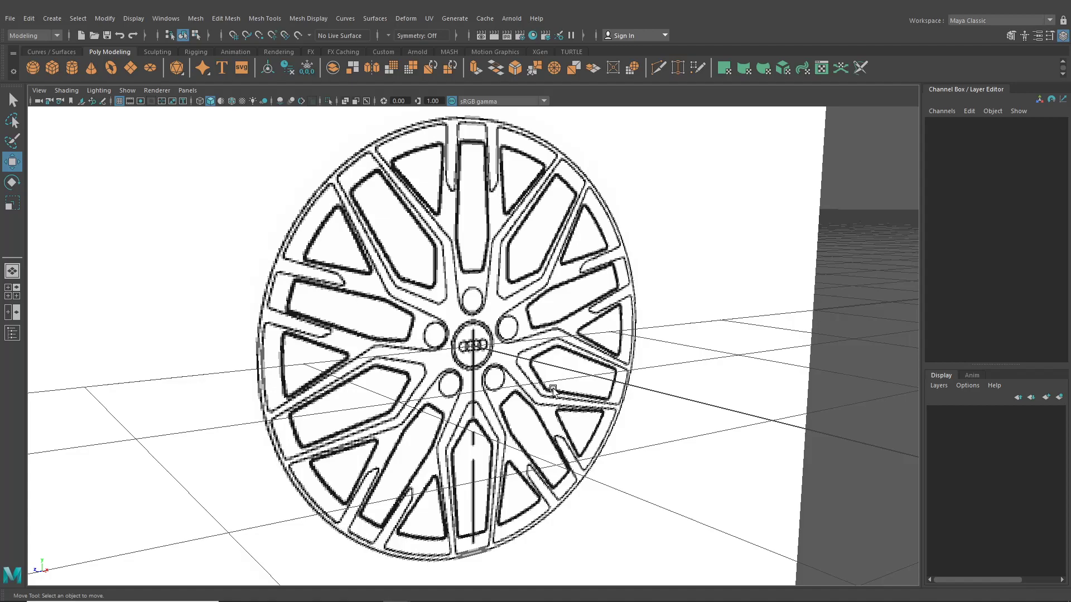
left_click_drag(553, 389, 565, 408, "alt")
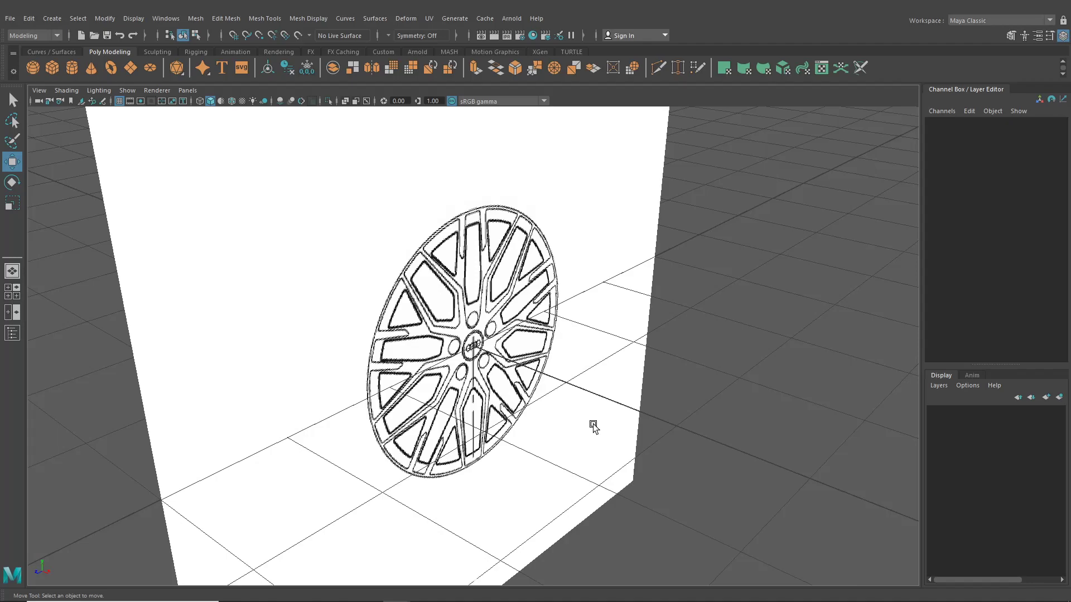
left_click_drag(593, 426, 561, 425, "alt")
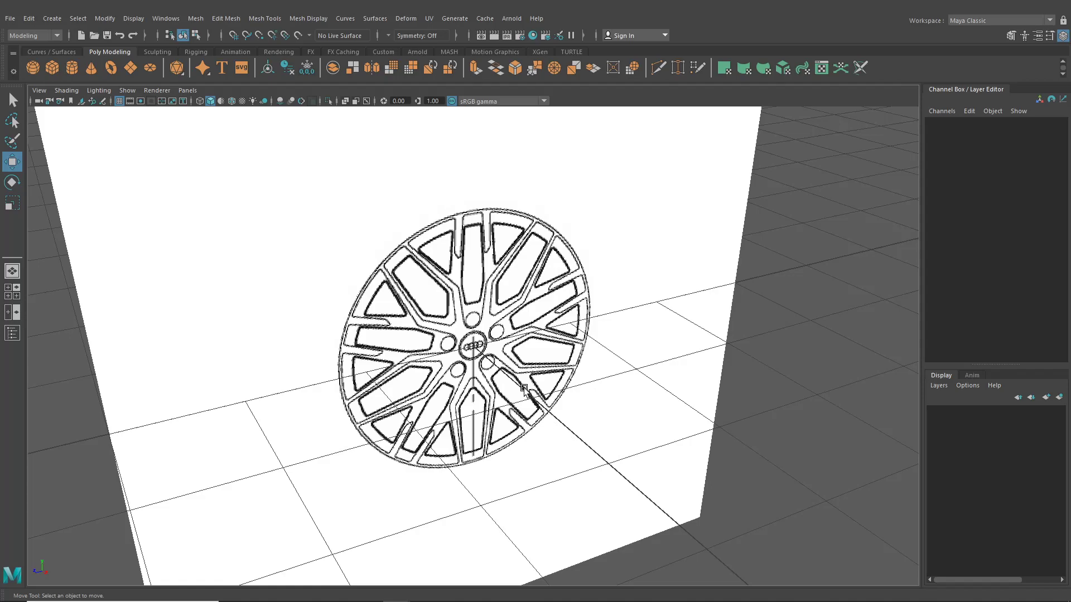
scroll(523, 387, "up", 5)
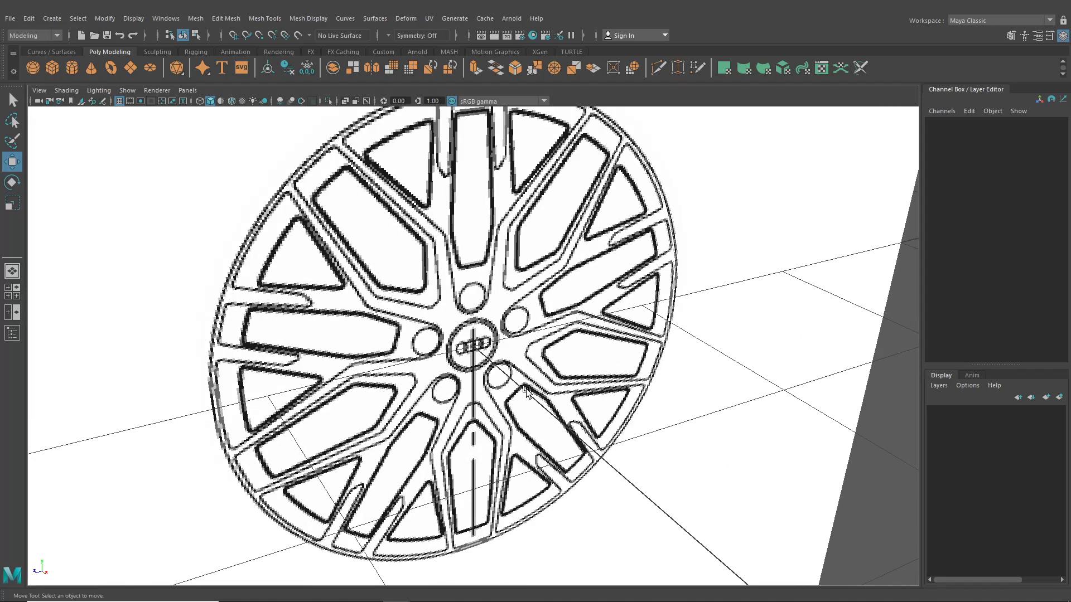
scroll(527, 391, "down", 5)
left_click_drag(527, 390, 564, 400, "alt")
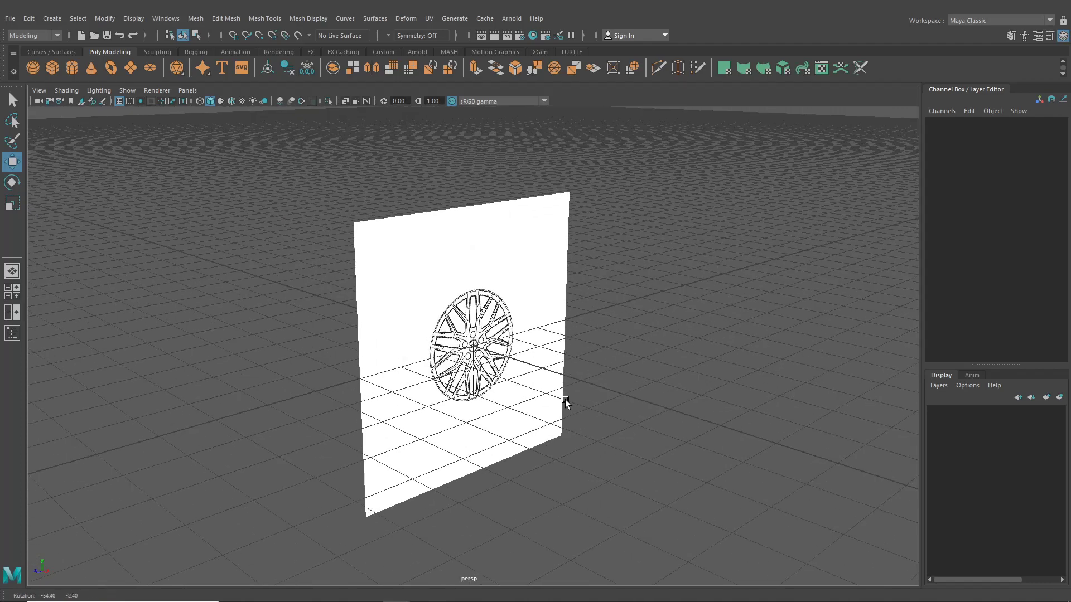
scroll(565, 401, "up", 8)
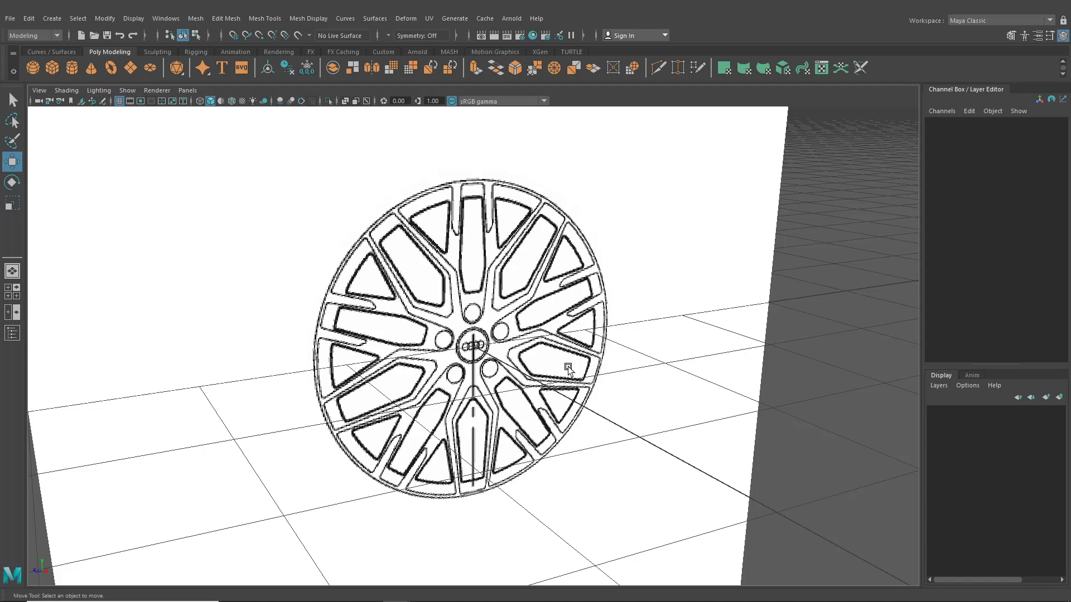
scroll(456, 380, "down", 4)
left_click_drag(457, 380, 412, 400, "alt")
scroll(418, 412, "up", 2)
scroll(417, 411, "up", 2)
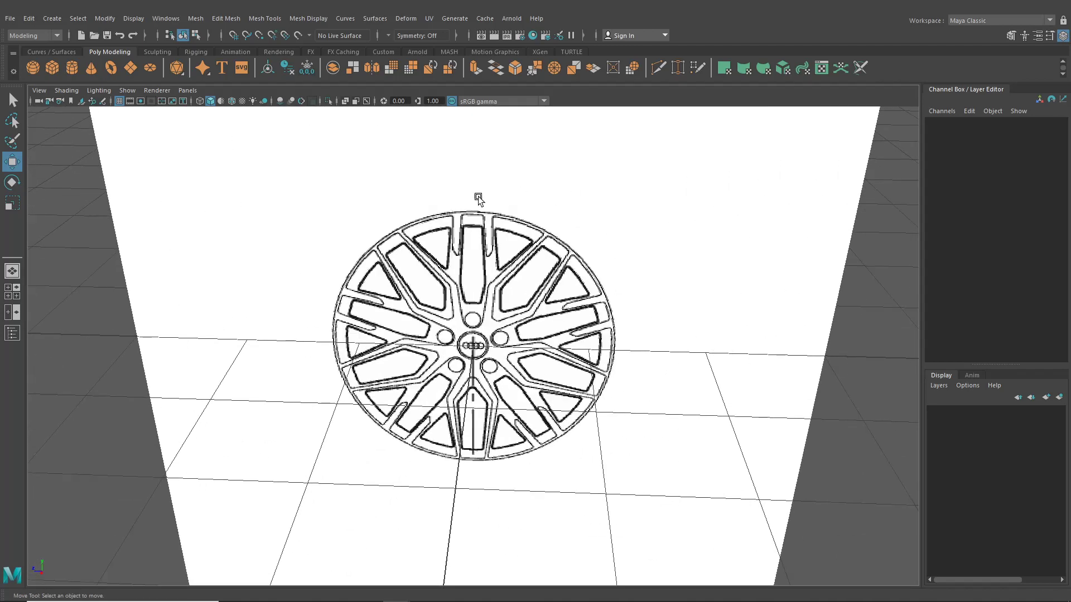
left_click_drag(370, 266, 453, 350, "alt")
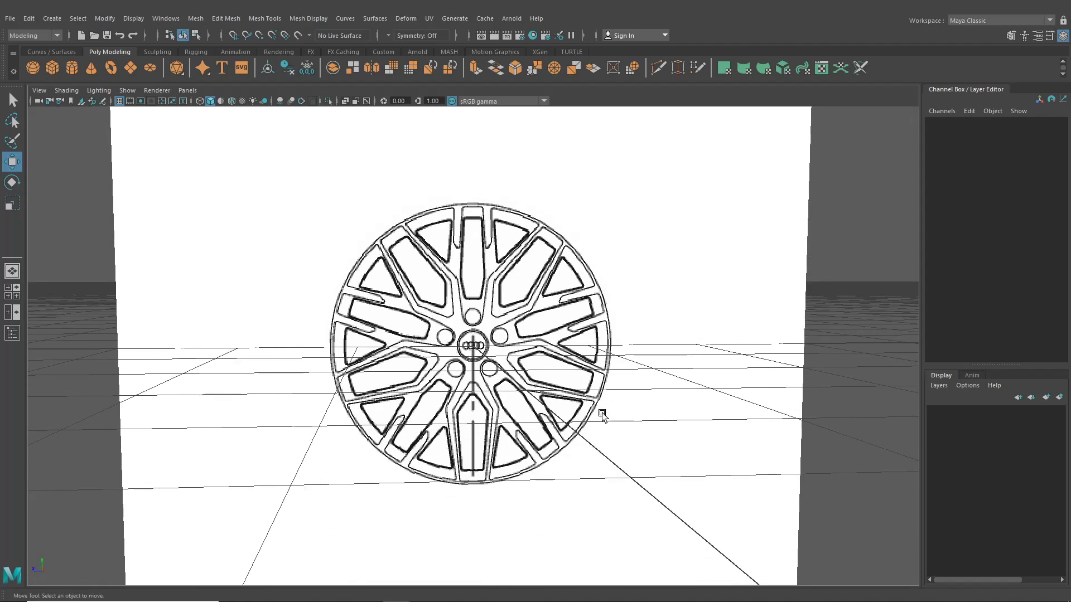
mouse_move(502, 435)
left_mouse_down("alt")
mouse_move(450, 466)
mouse_move(358, 475)
mouse_move(471, 471)
mouse_move(502, 453)
mouse_move(510, 426)
left_mouse_up("alt")
scroll(465, 341, "up", 5)
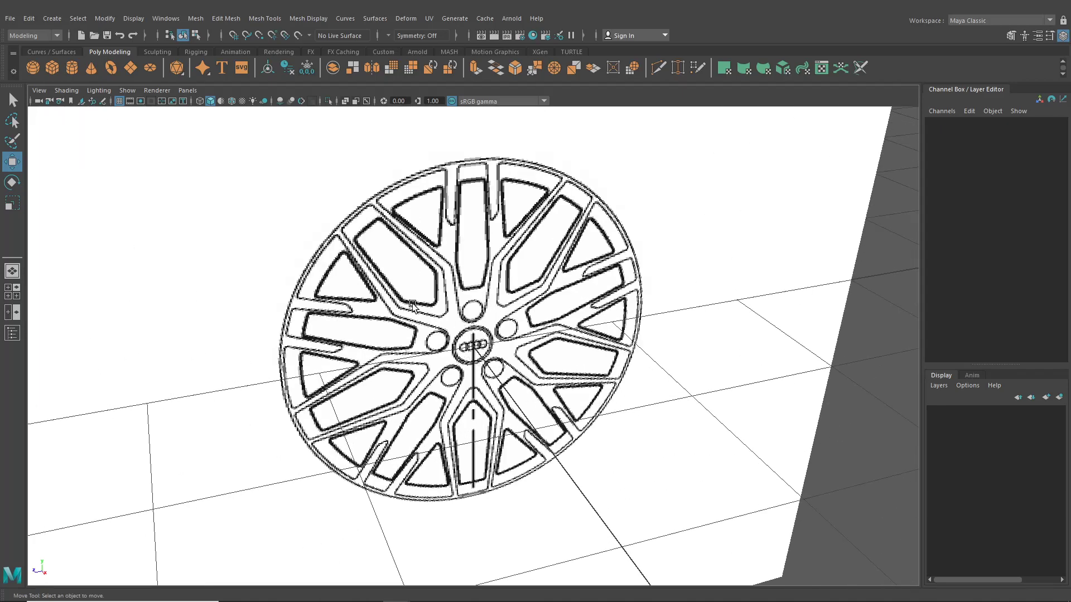
mouse_move(489, 357)
left_mouse_down("alt")
mouse_move(388, 356)
mouse_move(318, 340)
mouse_move(531, 364)
mouse_move(504, 369)
left_mouse_up("alt")
scroll(519, 352, "up", 4)
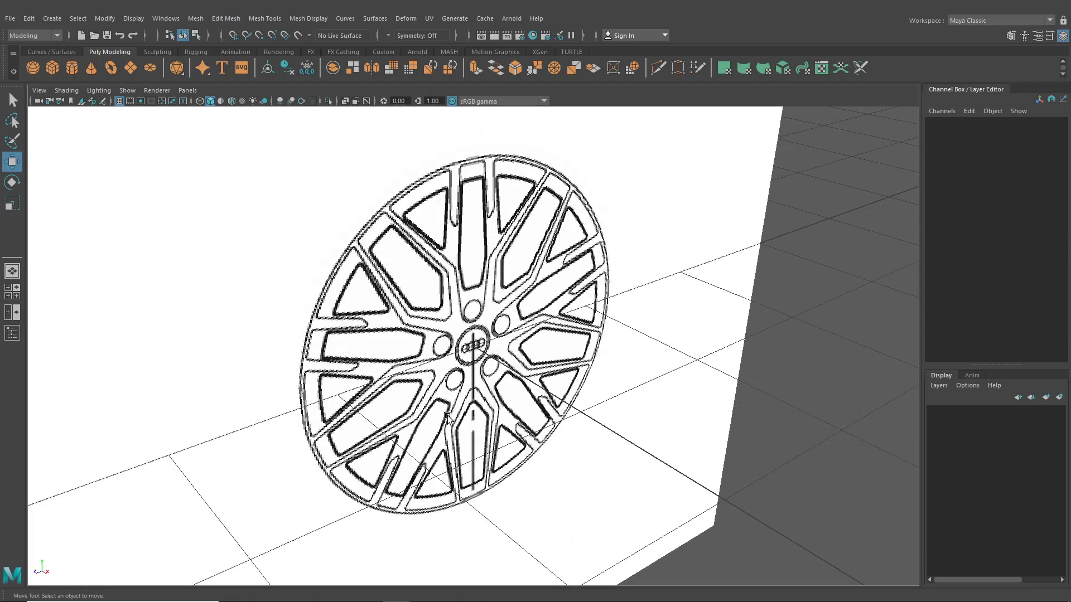
scroll(447, 369, "down", 5)
left_click(367, 282)
left_click(702, 327)
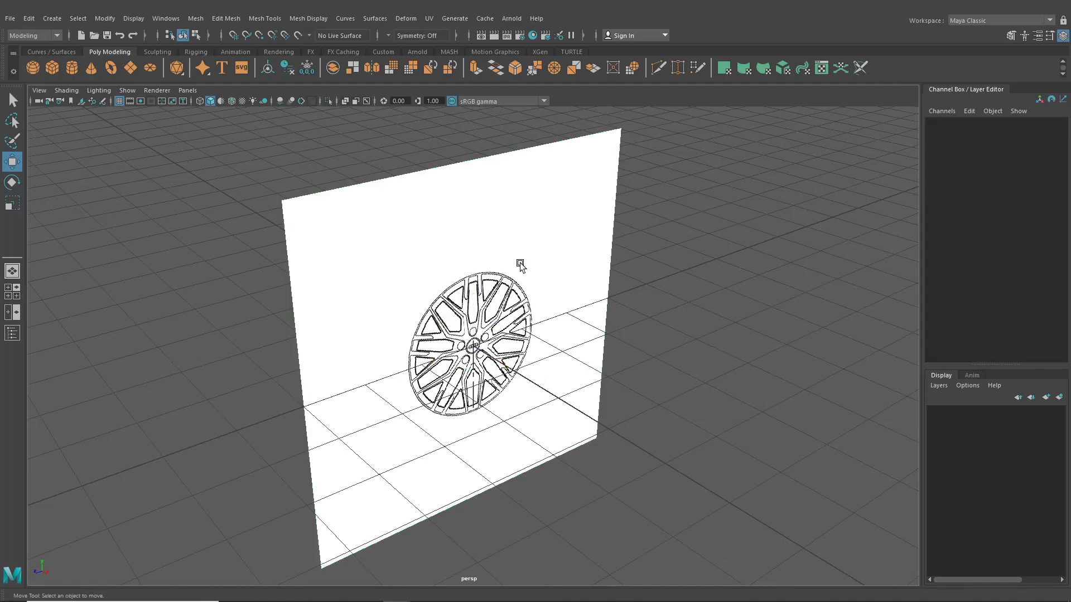
scroll(480, 326, "up", 4)
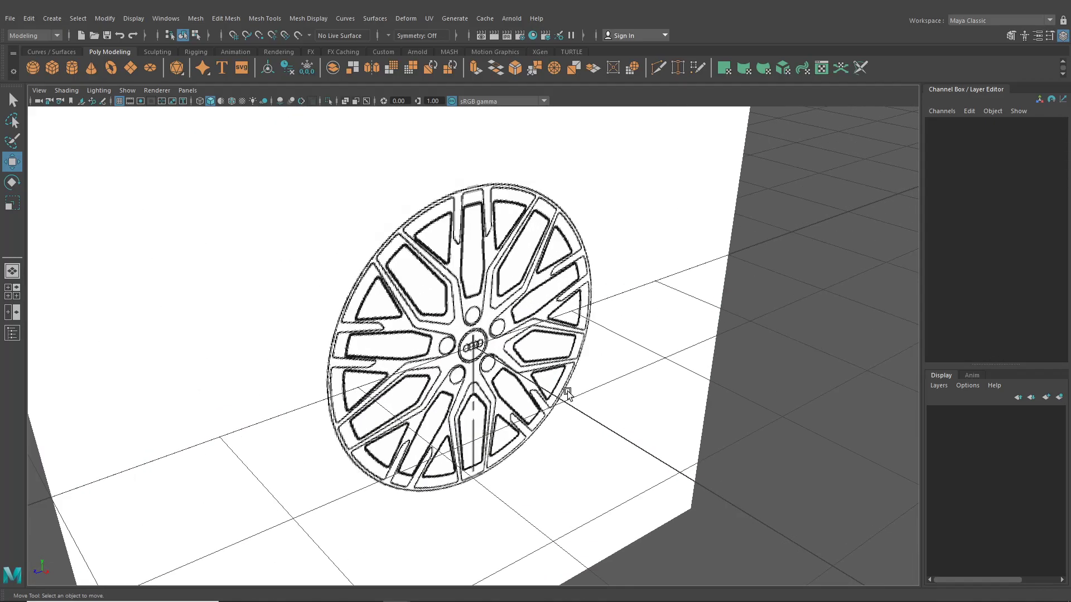
left_click_drag(568, 393, 587, 241, "alt")
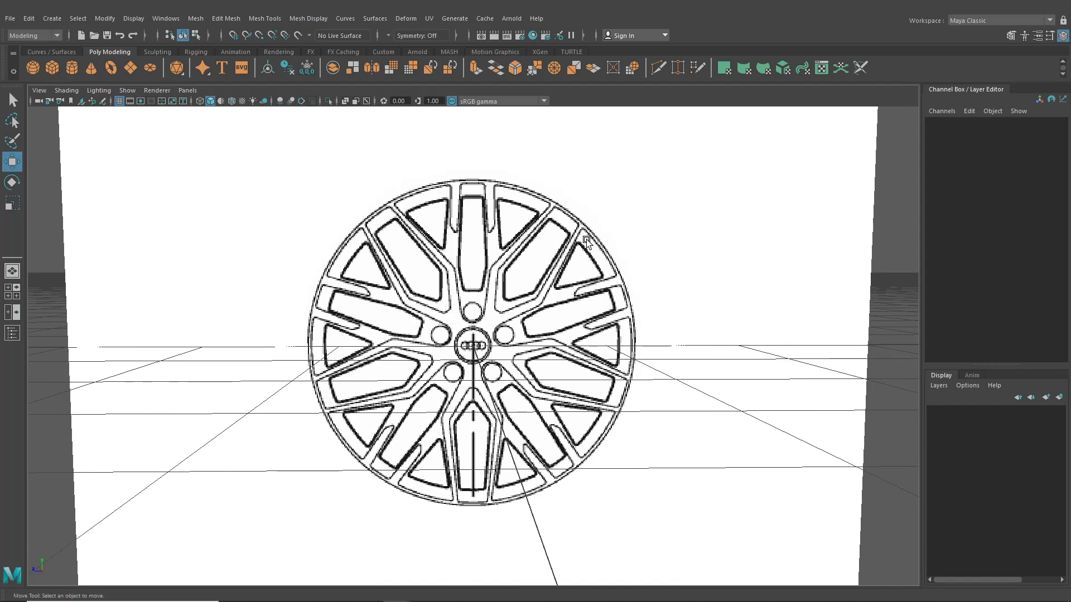
scroll(466, 286, "down", 4)
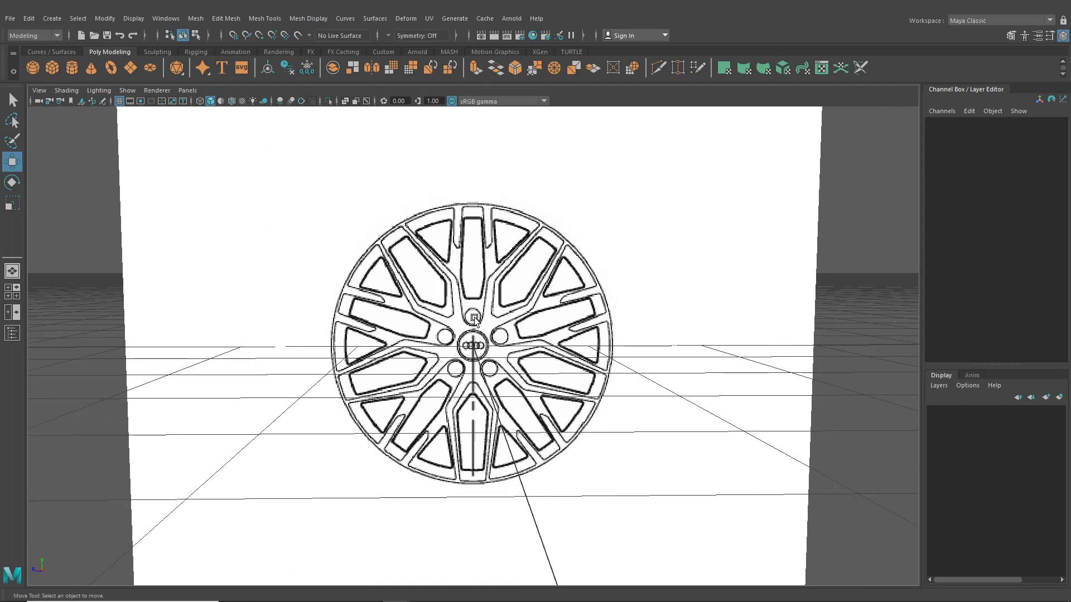
left_click_drag(512, 352, 860, 221, "alt")
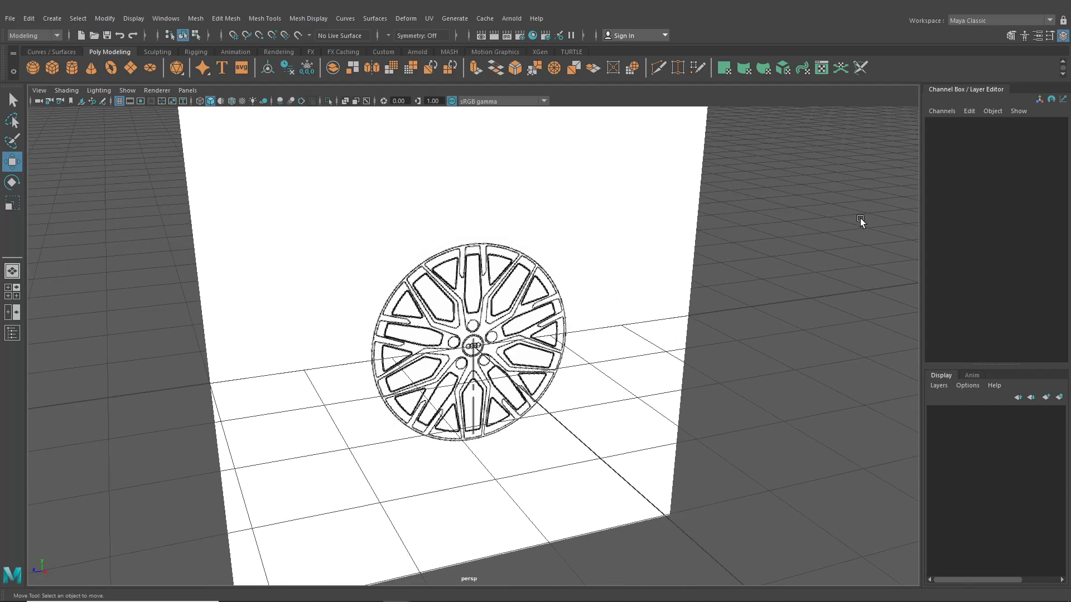
left_click_drag(478, 289, 457, 271, "alt")
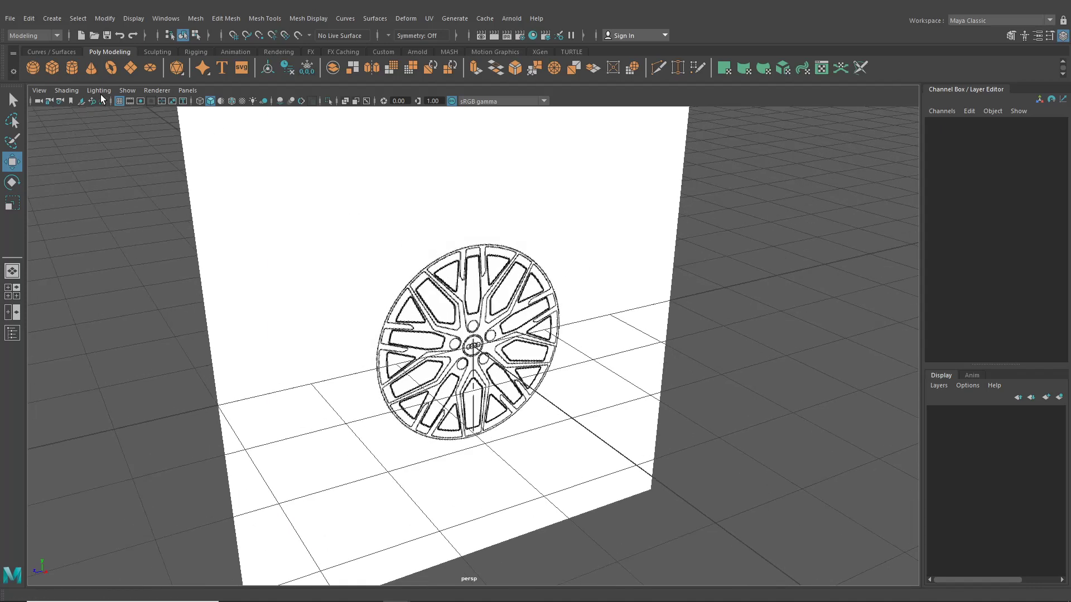
Create a polygon cylinder with viewport anti-aliasing turned on, and set its Z rotation to 90 degrees so it faces along the wheel's axis
left_click(71, 68)
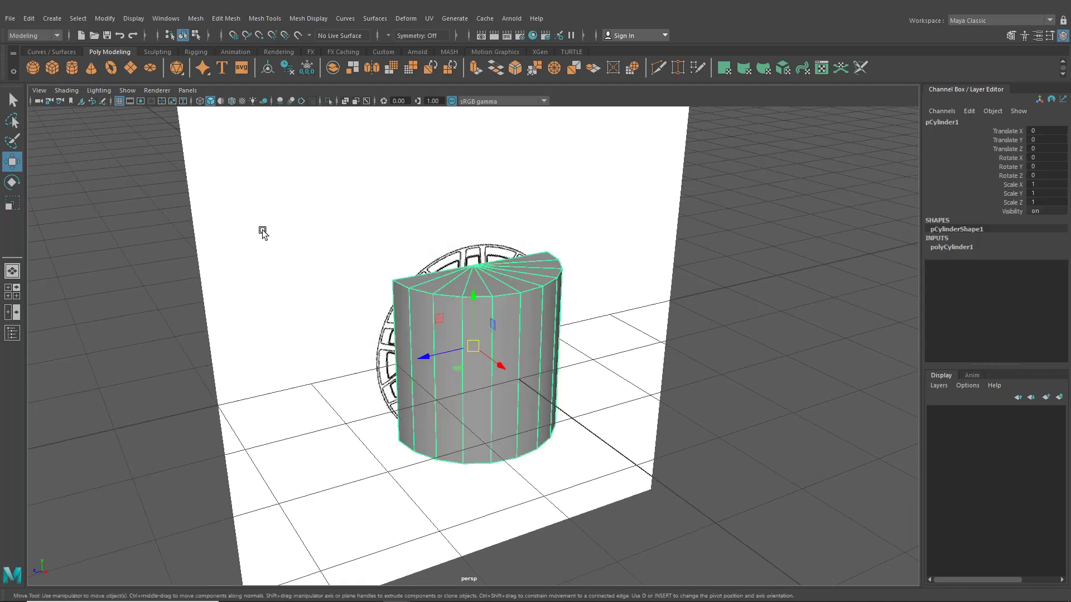
left_click(300, 100)
left_click(14, 181)
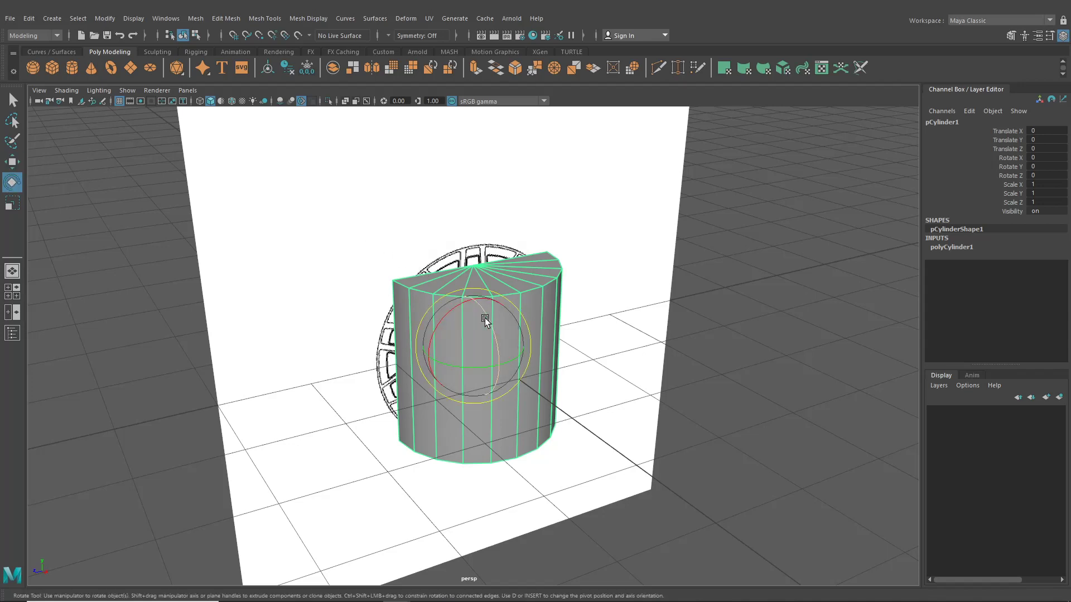
left_click_drag(484, 318, 496, 355)
left_click(1048, 176)
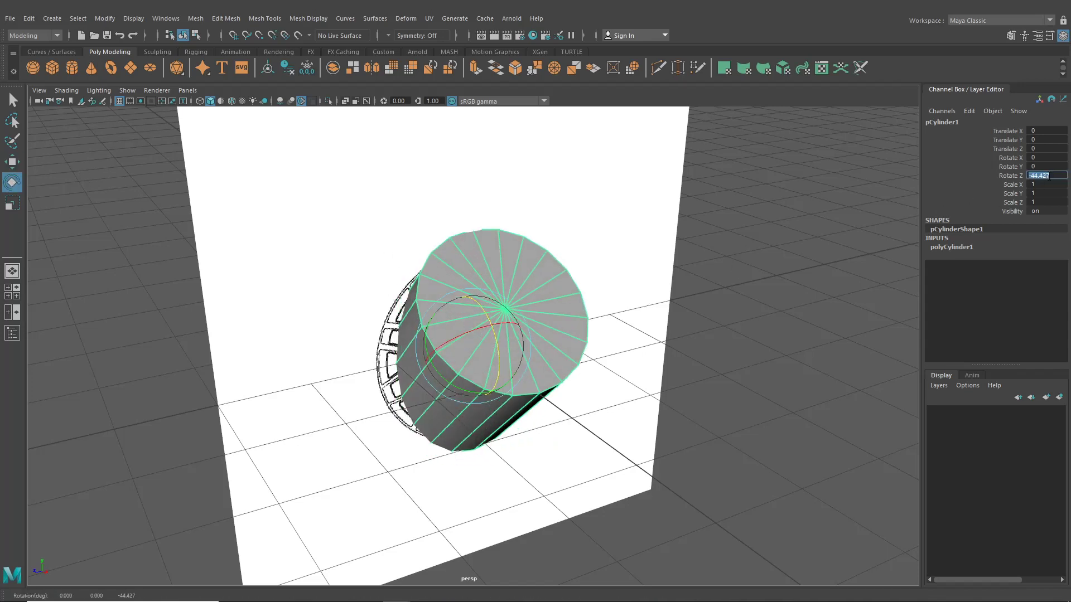
type("90")
key("Return")
Scale the cylinder uniformly to about 1.244 in the side view so it covers the wheel outline on the blueprint
left_click(13, 291)
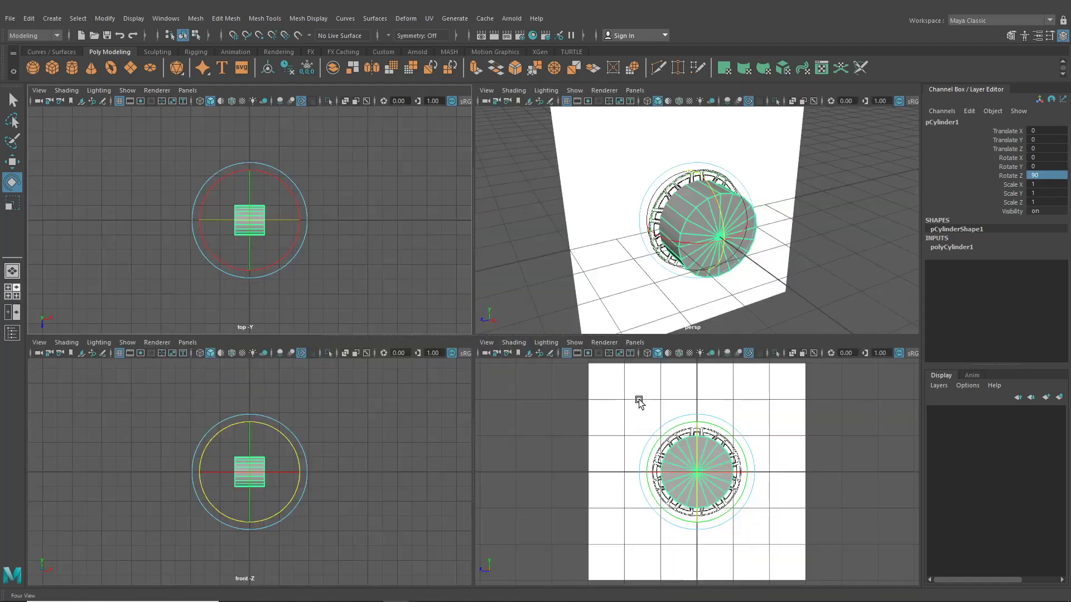
key("space")
scroll(610, 422, "up", 3)
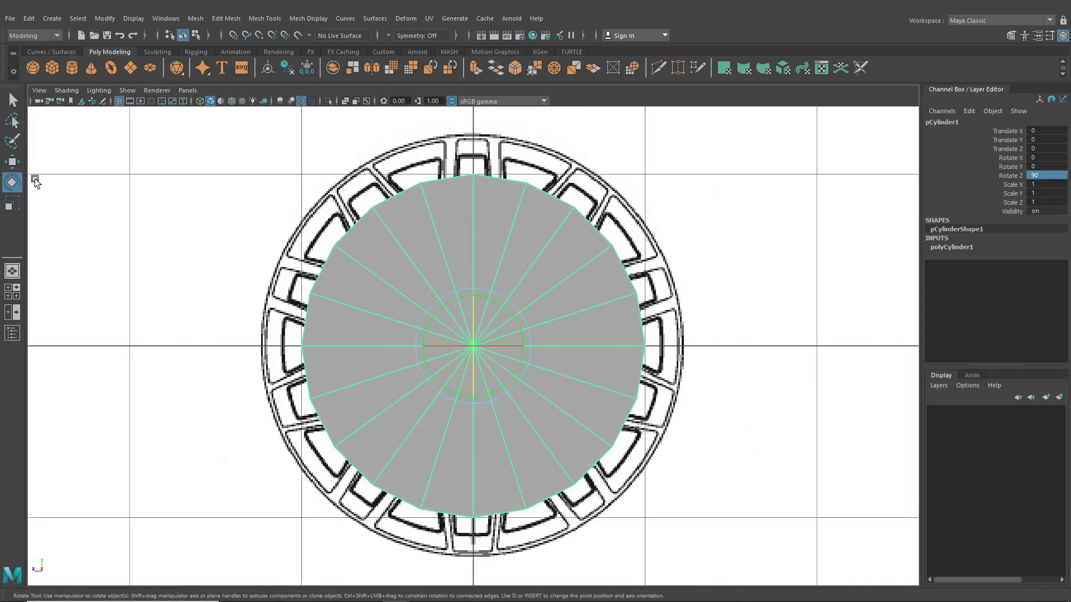
left_click(9, 205)
left_click_drag(470, 343, 544, 398)
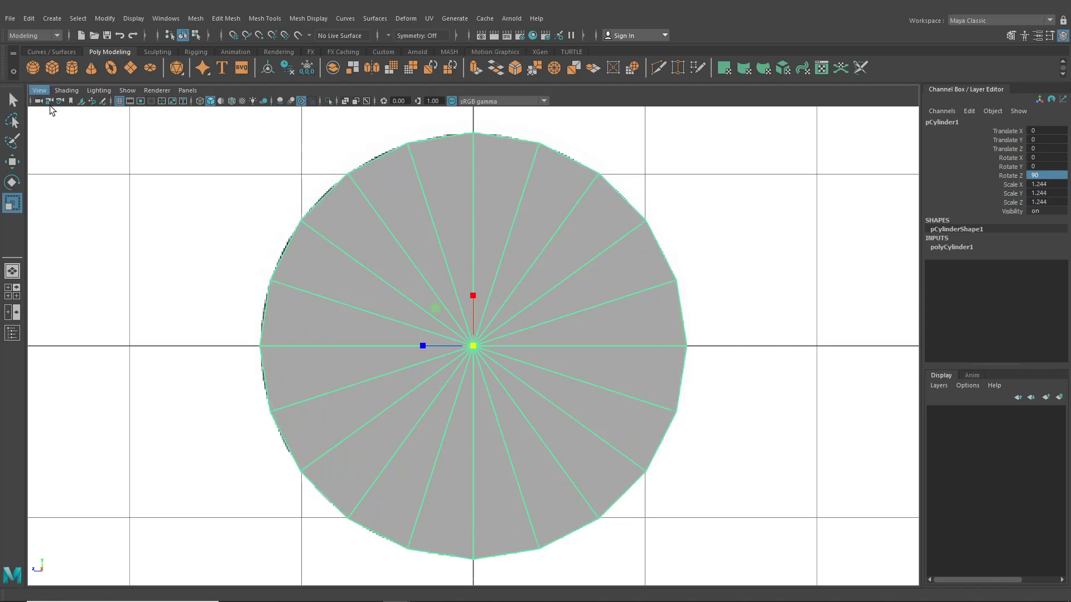
Nudge the image plane along Z to about -0.008 so the blueprint wheel is centred behind the cylinder
left_click(128, 218)
key("w")
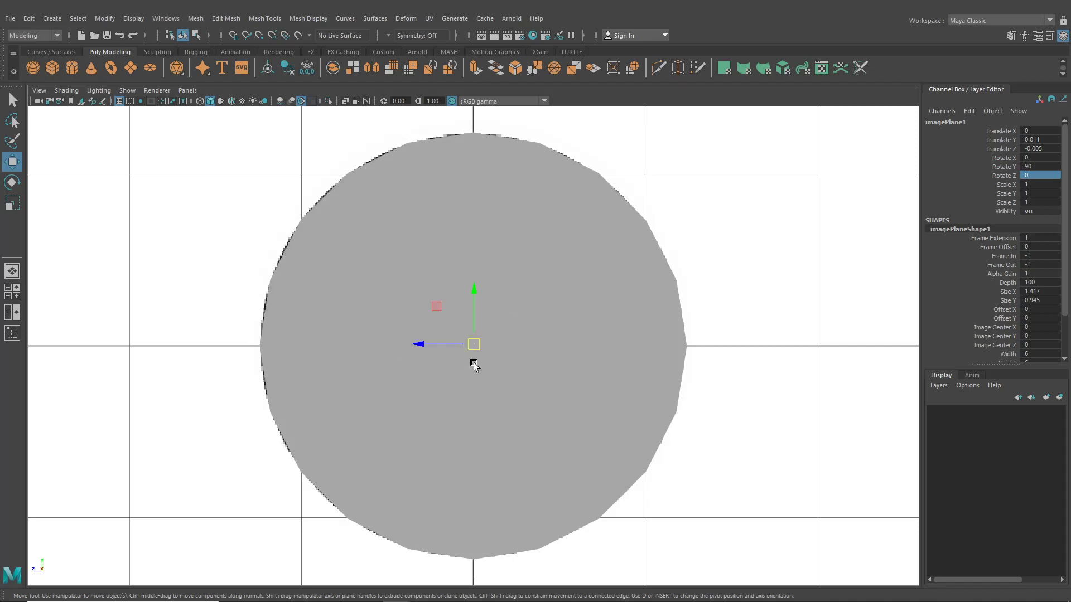
left_click_drag(416, 343, 416, 345)
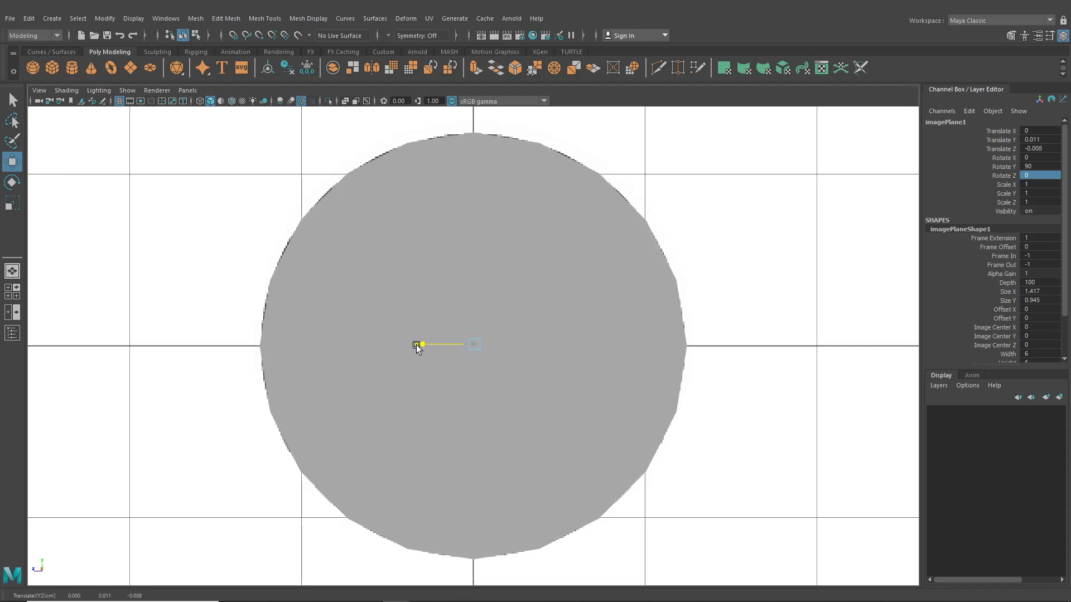
left_click_drag(416, 344, 416, 344)
Turn on X-Ray shading and show the cylinder's creation attributes, comparing its segments with the spoke layout of the blueprint
left_click(66, 90)
left_click(95, 202)
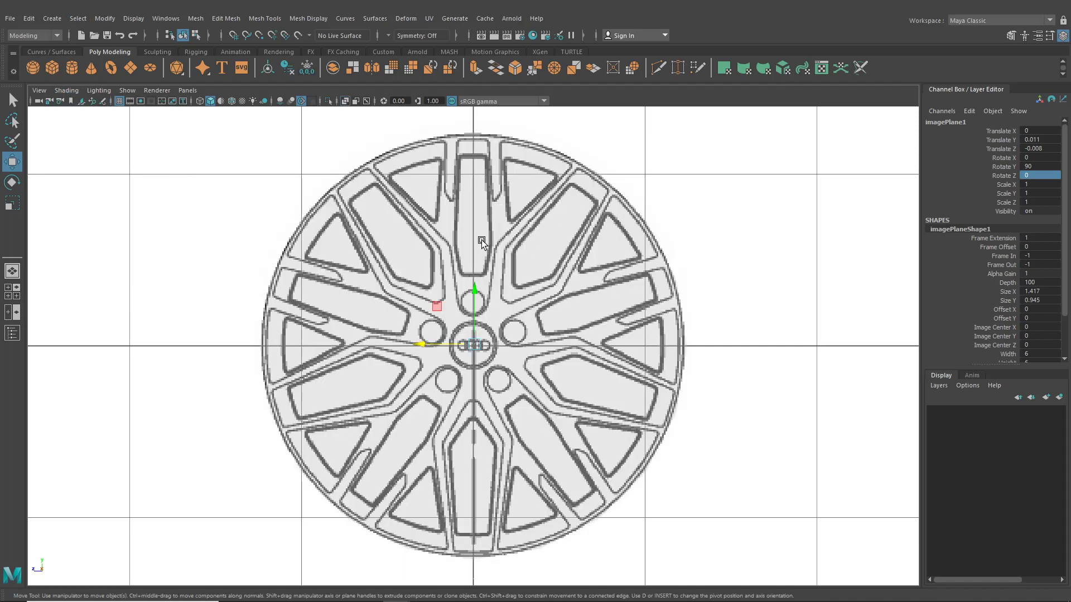
left_click(577, 236)
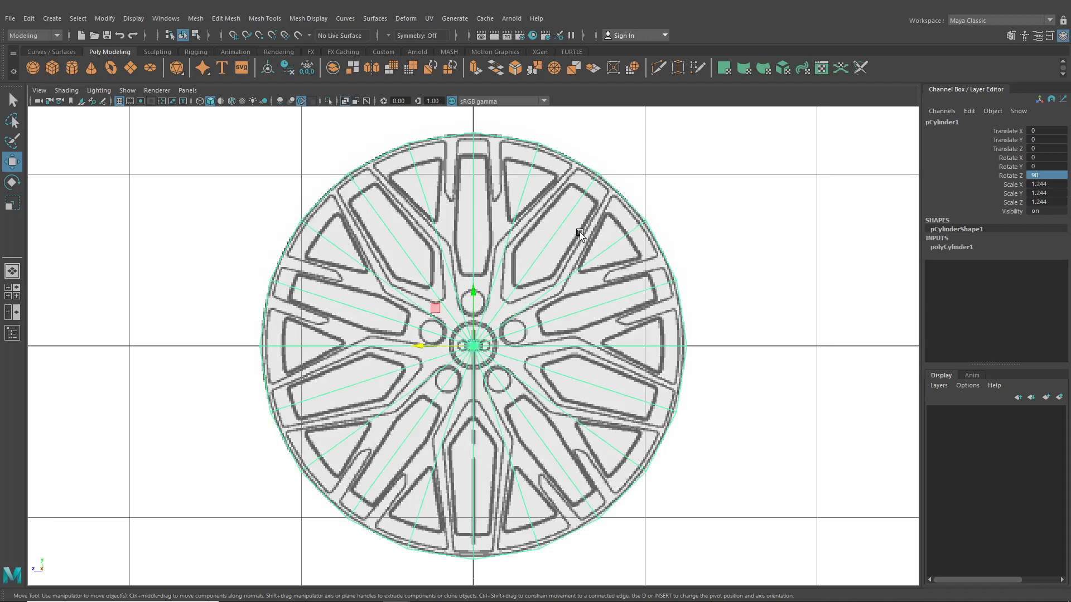
left_click(948, 247)
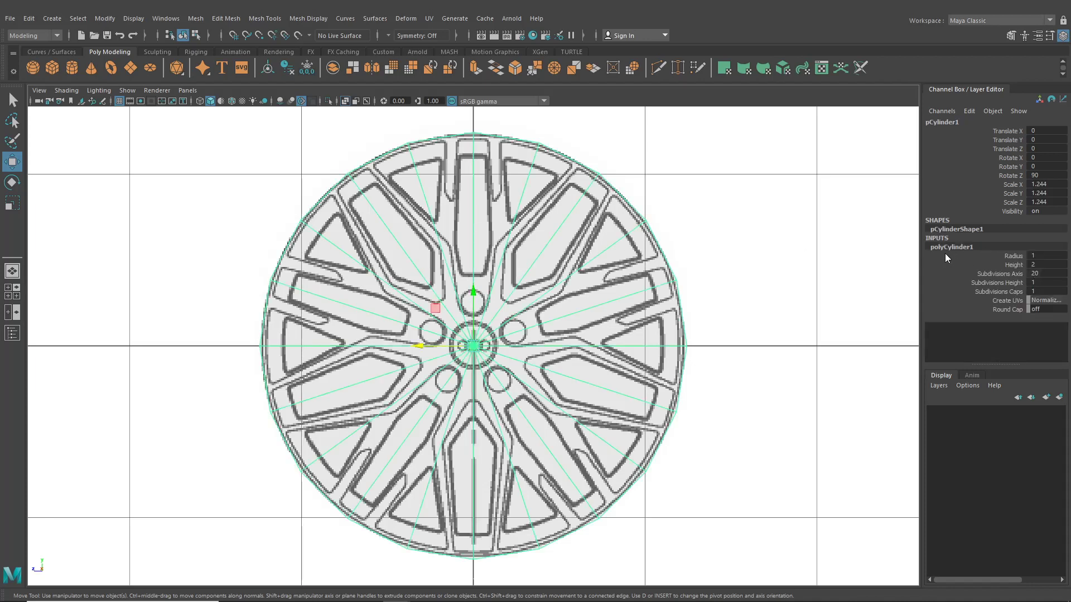
double_click(945, 247)
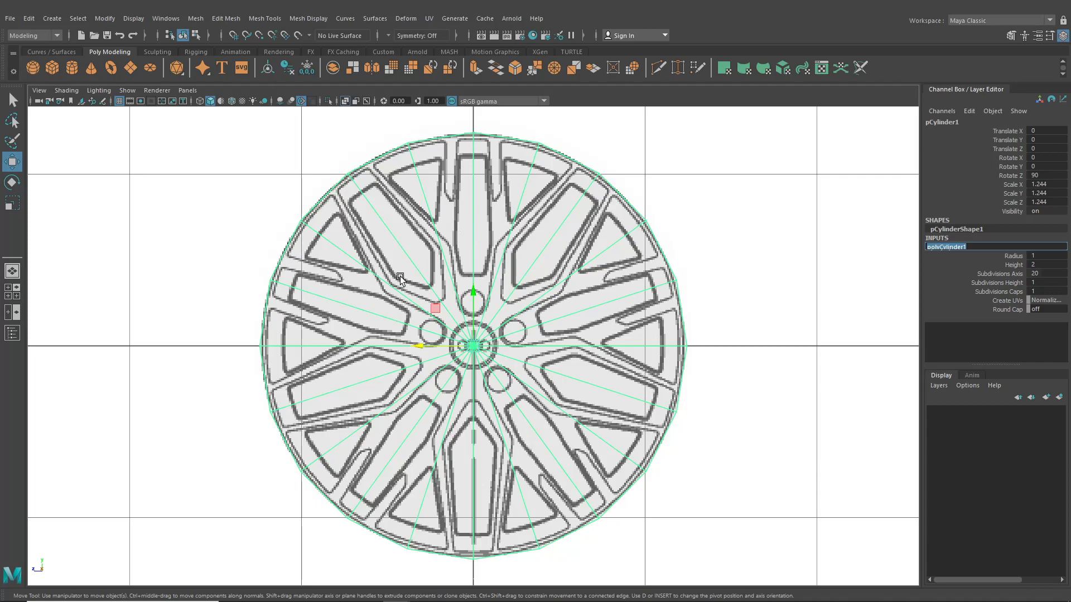
scroll(453, 262, "up", 6)
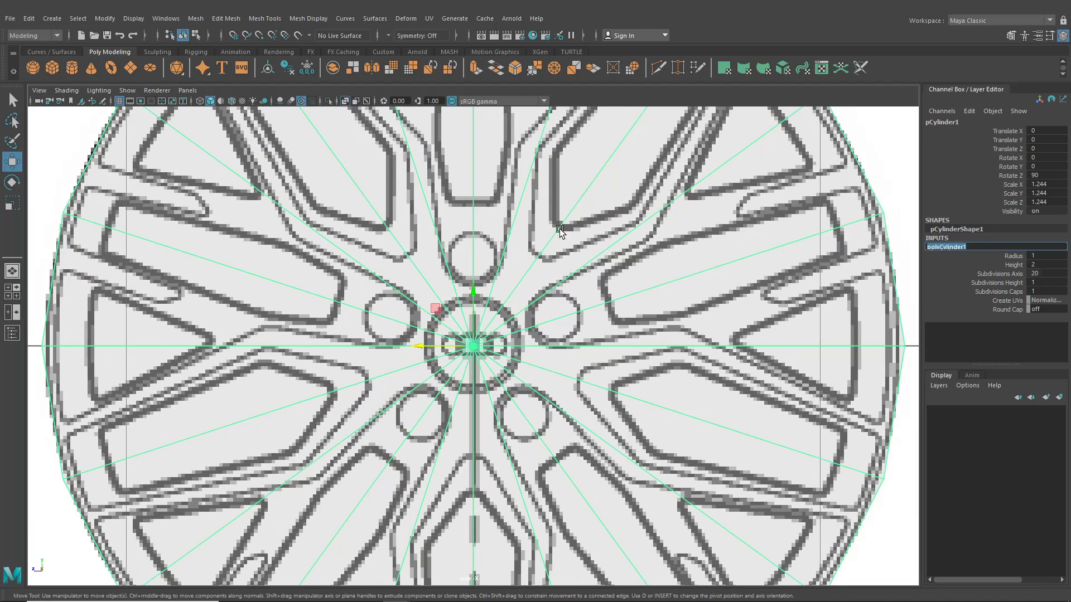
middle_click_drag(561, 234, 590, 257, "alt")
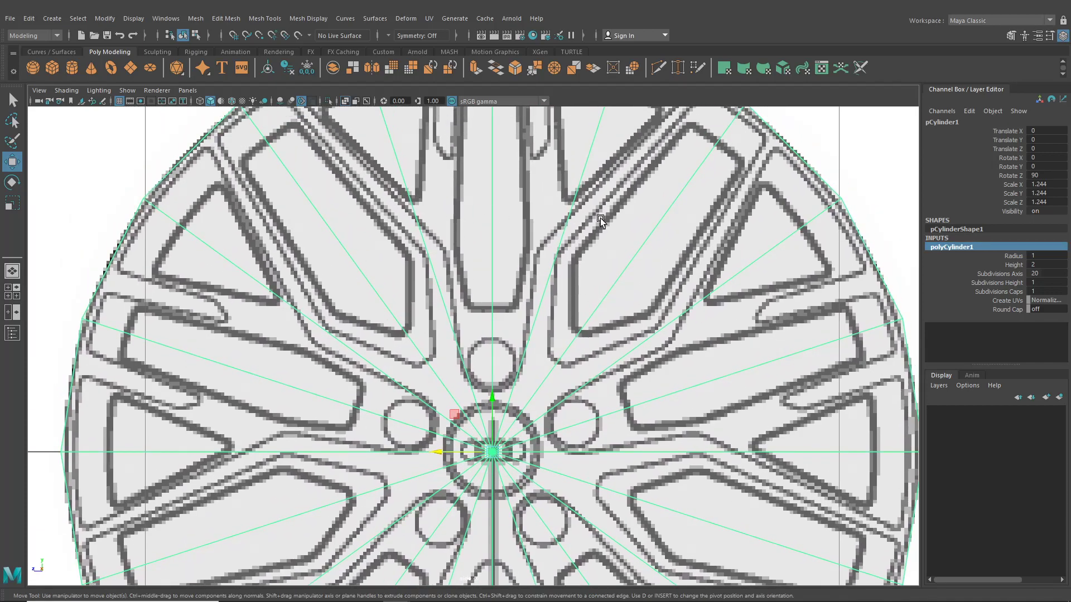
Move the cylinder along X to about 4.377 in the perspective view, clear of the image plane
left_click(12, 270)
left_click_drag(389, 293, 334, 241, "alt")
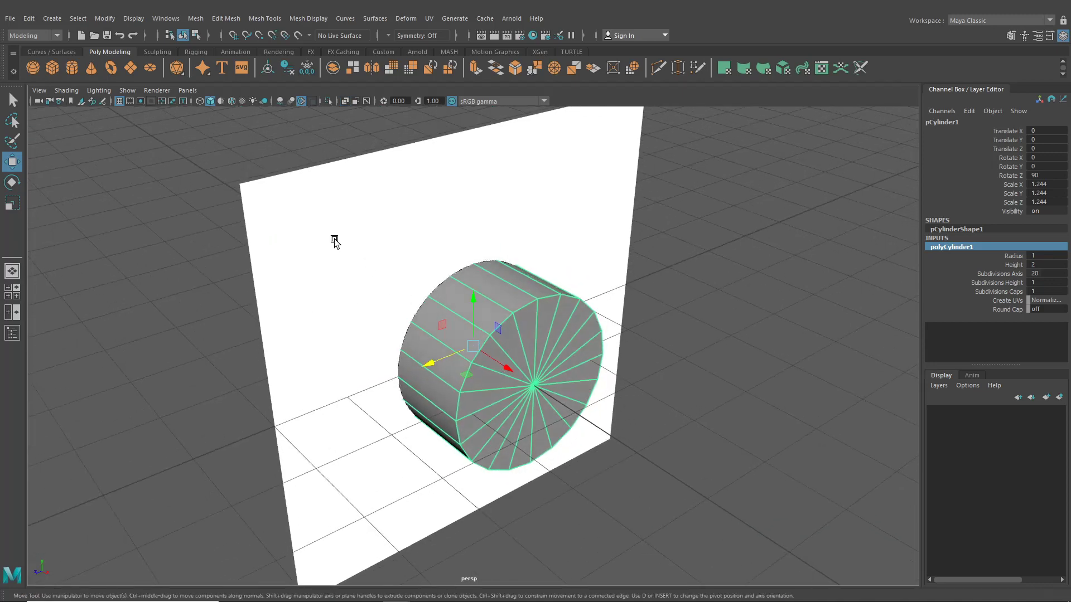
left_click_drag(507, 368, 801, 529)
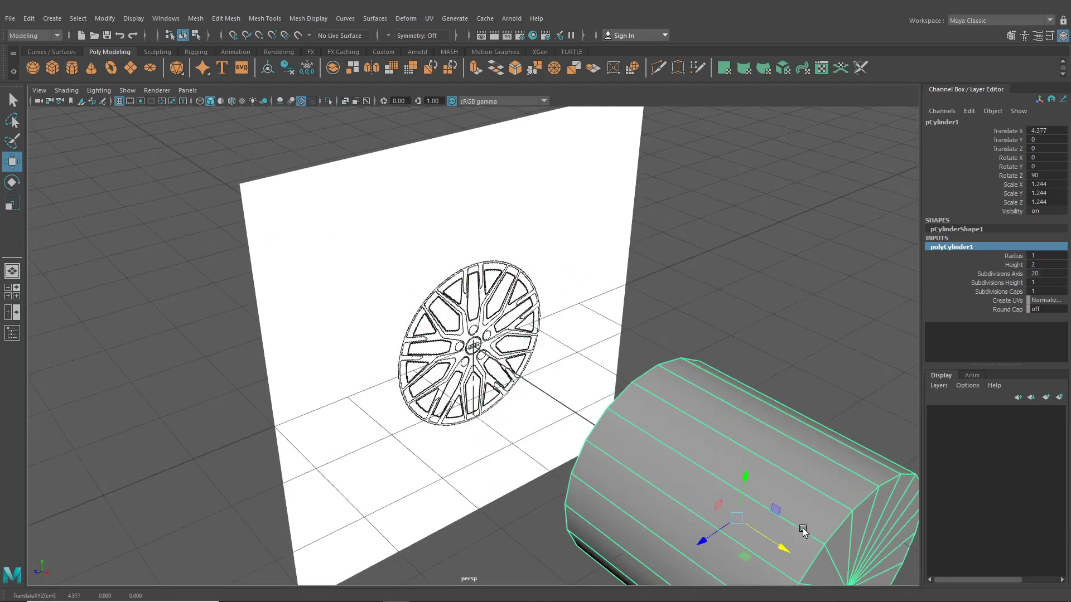
scroll(587, 381, "up", 5)
left_click_drag(587, 382, 413, 272, "alt")
left_click_drag(510, 285, 497, 328, "alt")
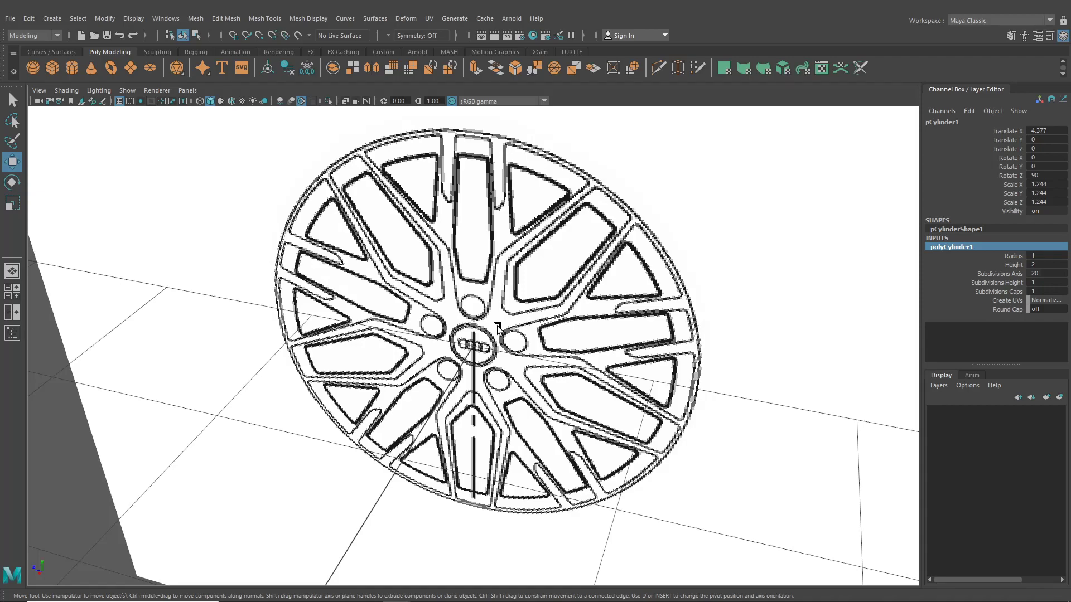
scroll(496, 328, "down", 3)
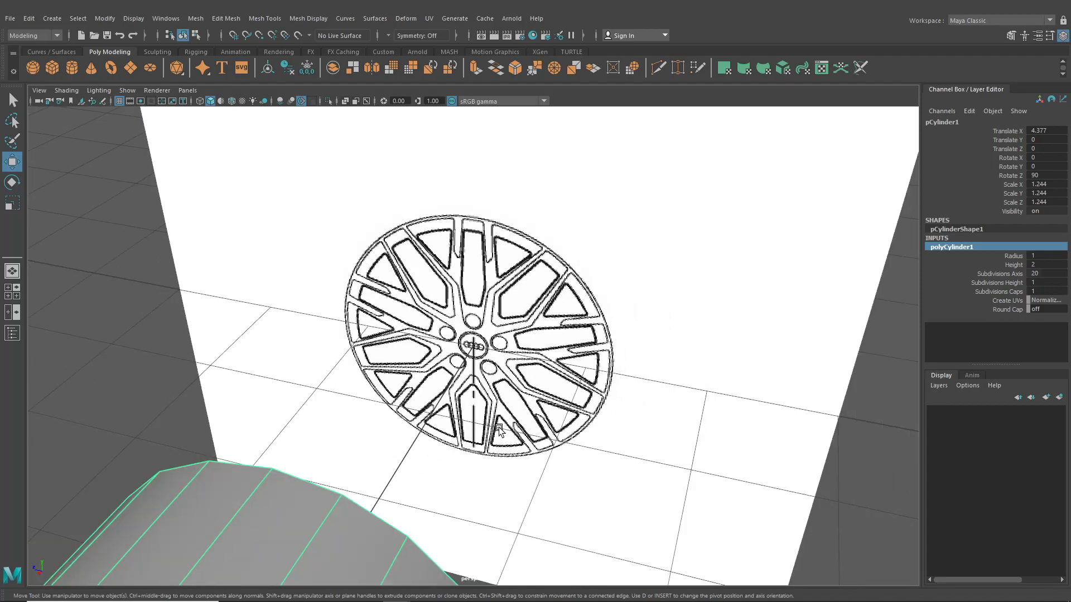
left_click_drag(478, 368, 451, 344, "alt")
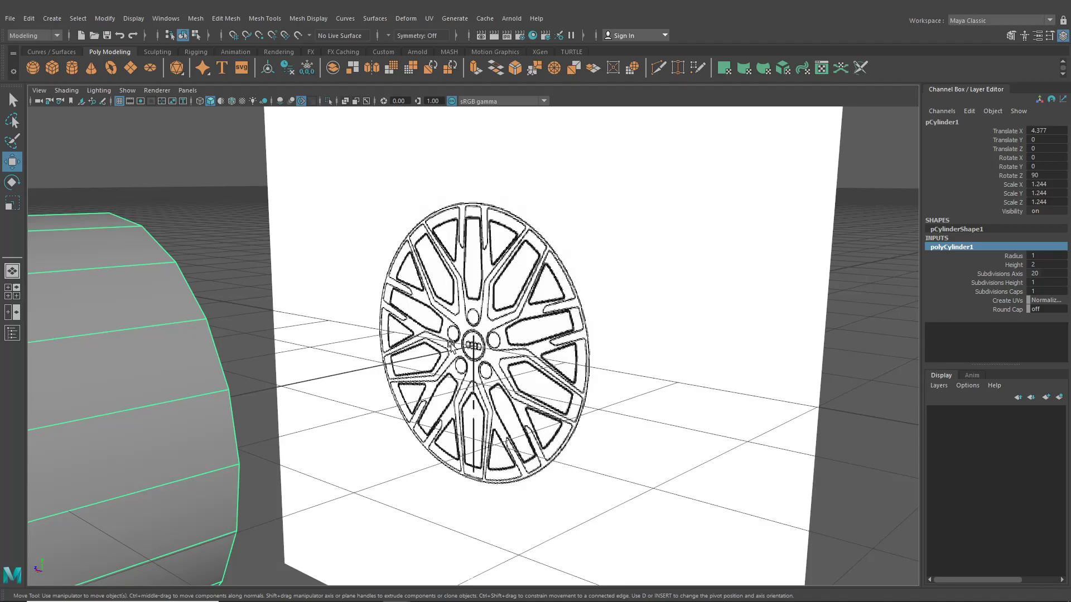
Move the cylinder along X to about -0.981 so its front cap sits just in front of the image plane
left_click_drag(463, 362, 555, 370, "alt")
scroll(555, 370, "up", 4)
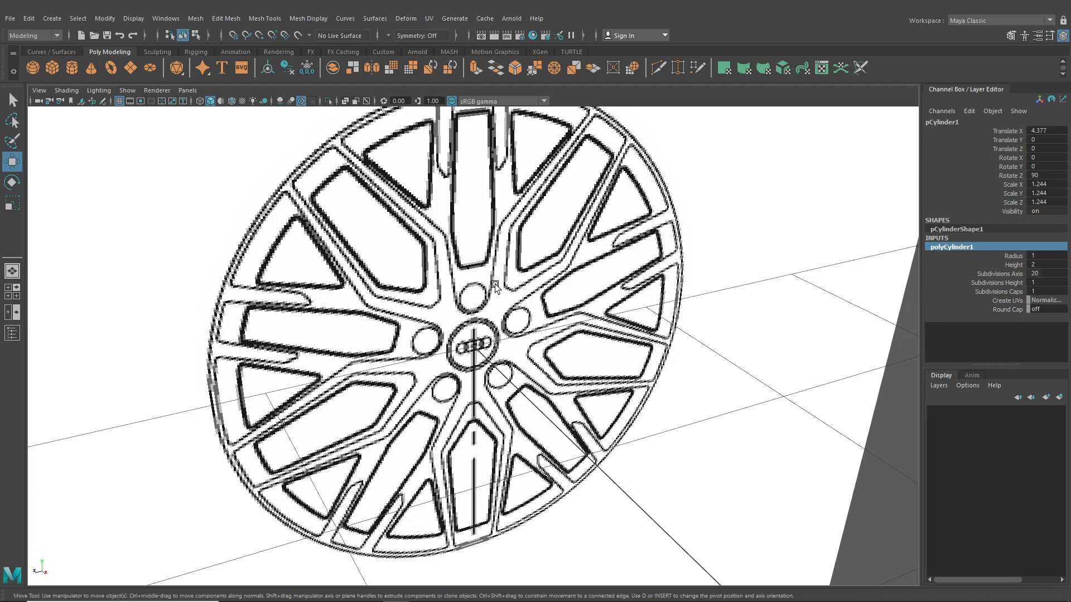
scroll(393, 245, "down", 8)
left_click_drag(474, 307, 541, 316, "alt")
left_click_drag(773, 414, 445, 310)
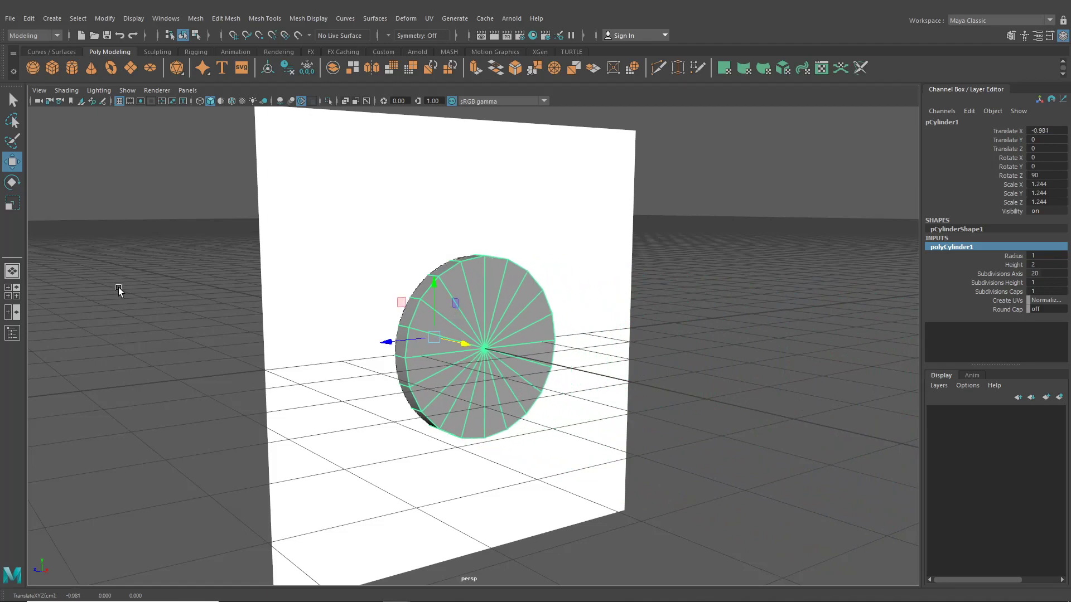
In the side view, delete the two cap faces flanking the four-segment wedge over the upper spoke
left_click(12, 292)
key("space")
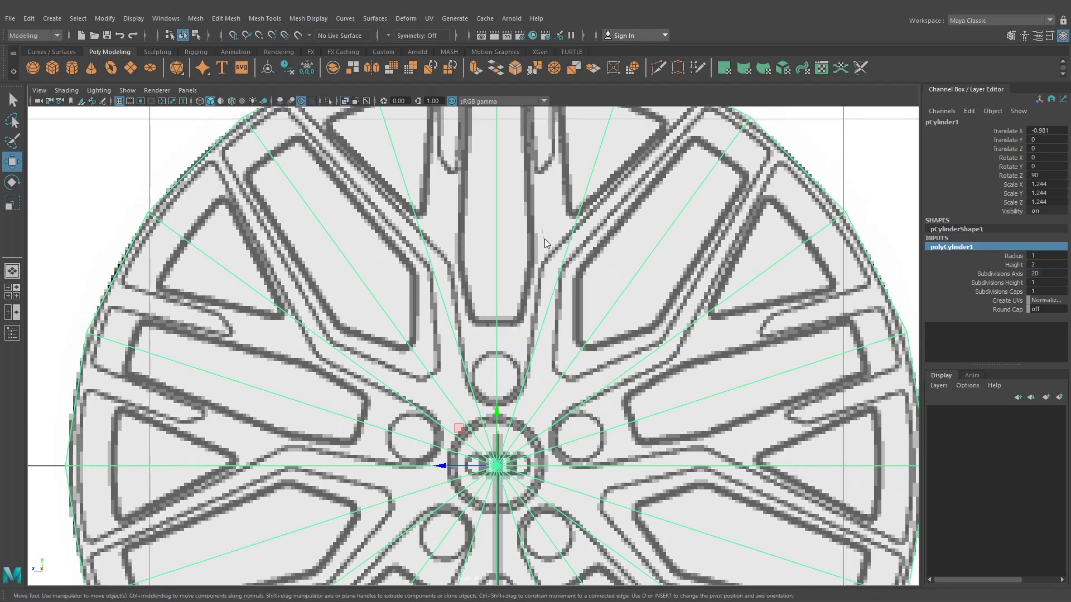
right_click_drag(541, 228, 544, 269)
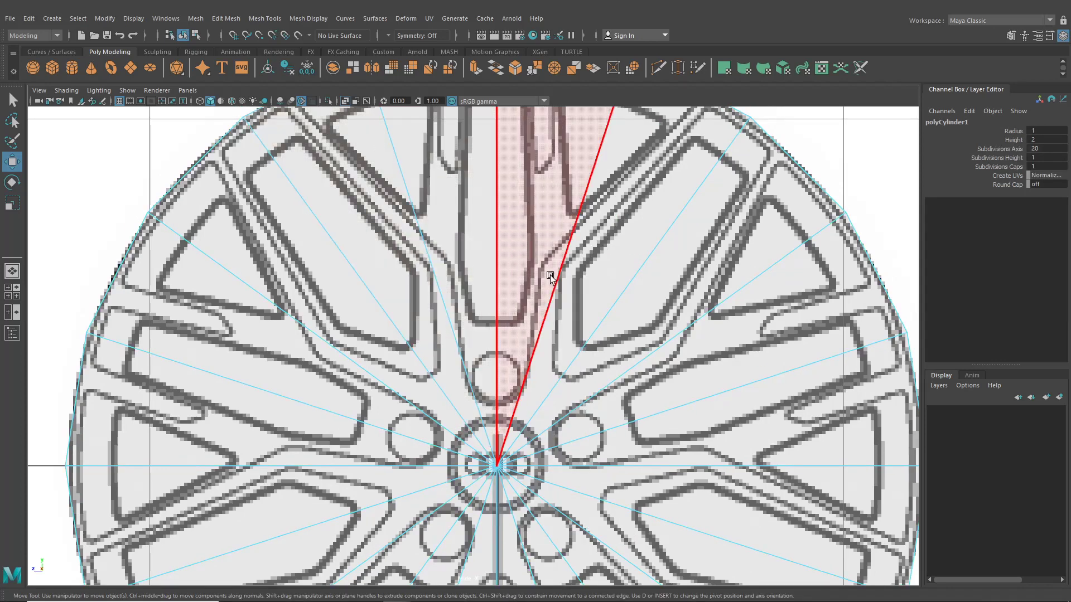
left_click(607, 329)
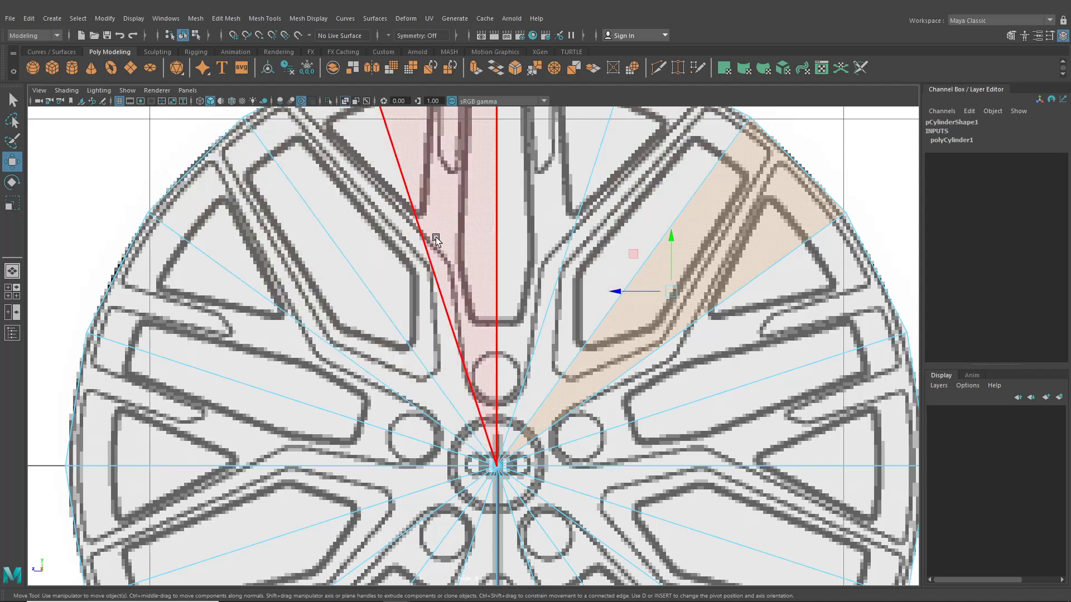
left_click(340, 287, "shift")
key("Delete")
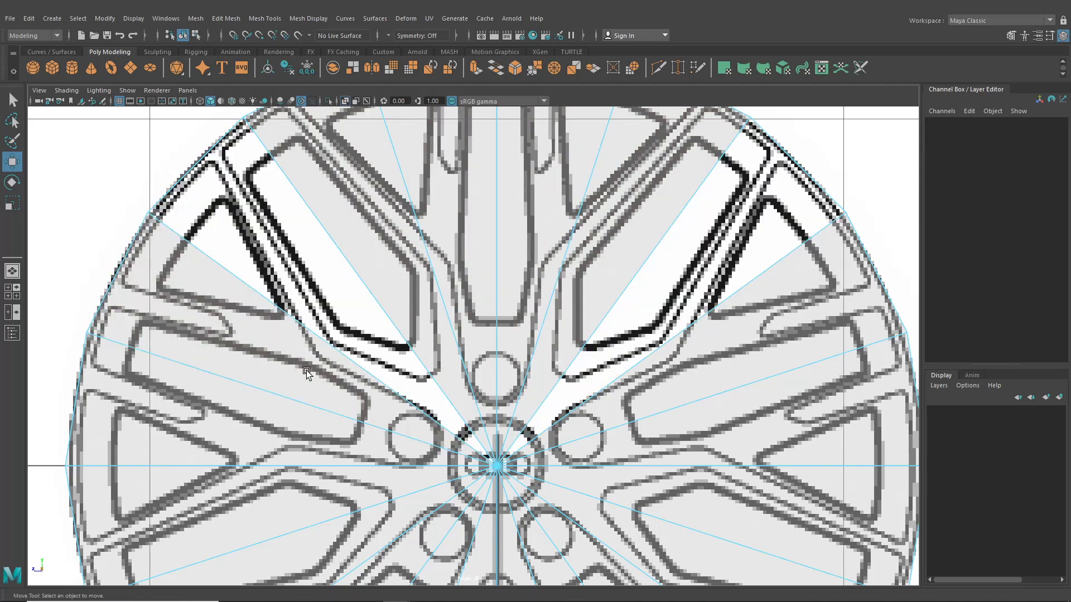
In the perspective view, delete the two side strips beside the cap gaps and the upper fan of faces on the rear cap
left_click(13, 270)
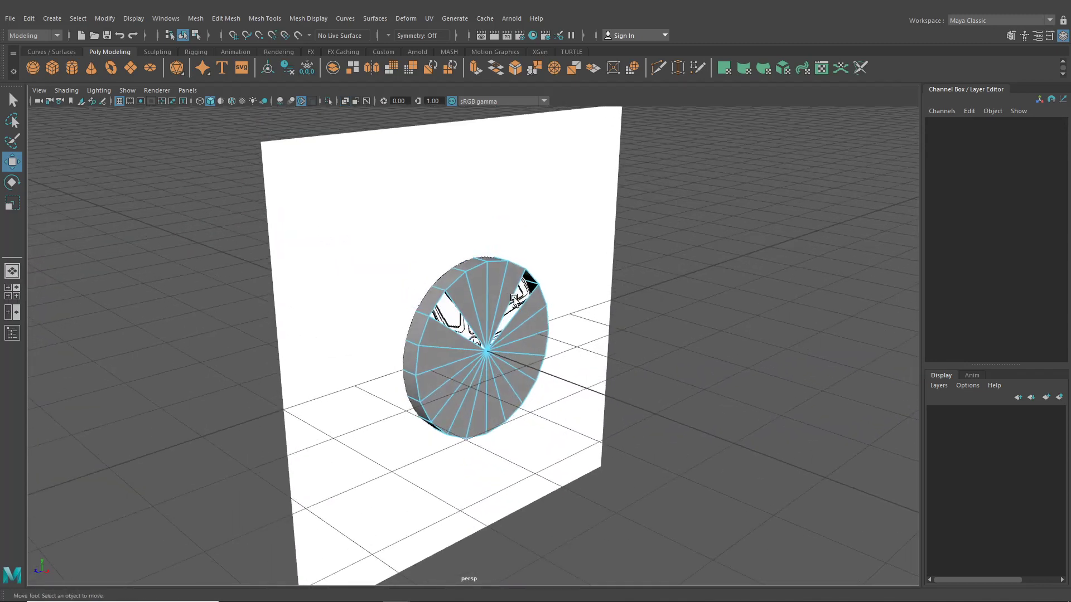
left_click_drag(510, 296, 410, 321, "alt")
left_click(433, 305)
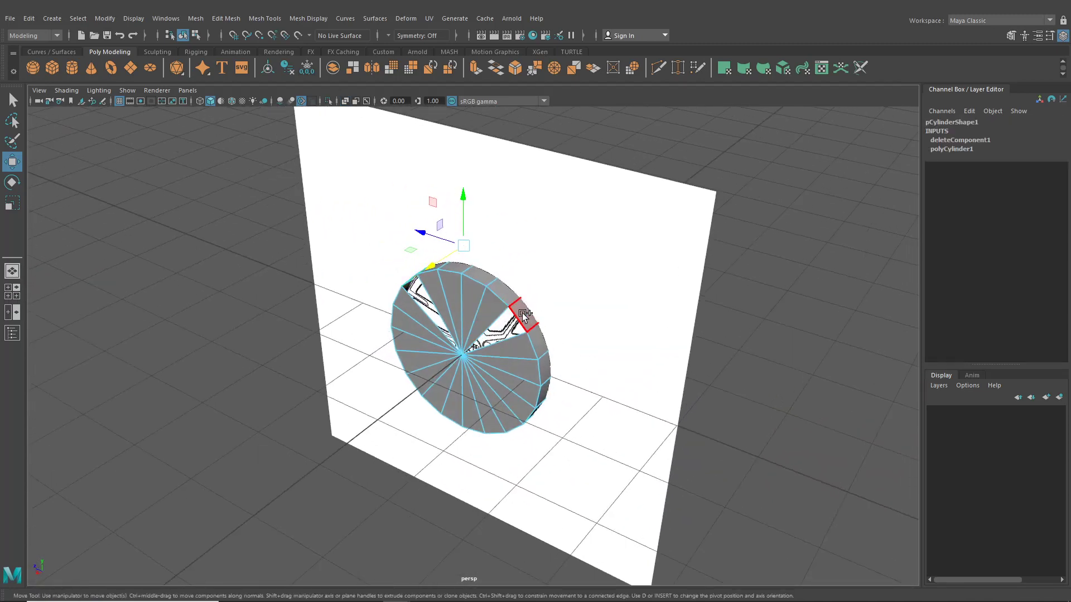
left_click_drag(516, 312, 467, 334, "alt")
left_click(494, 332, "shift")
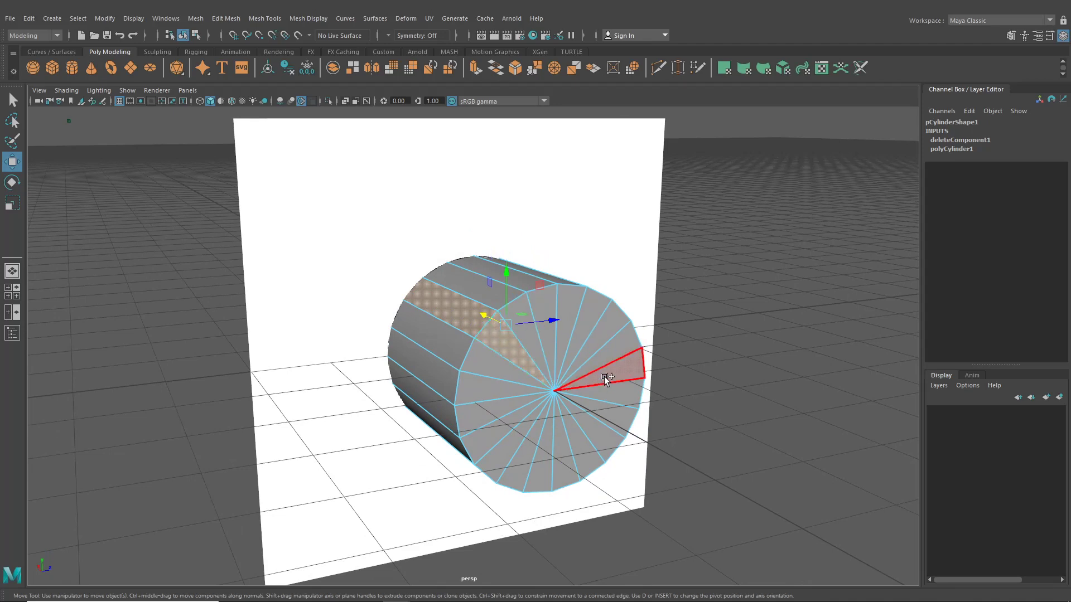
left_click(529, 338, "shift")
left_click(542, 304, "shift")
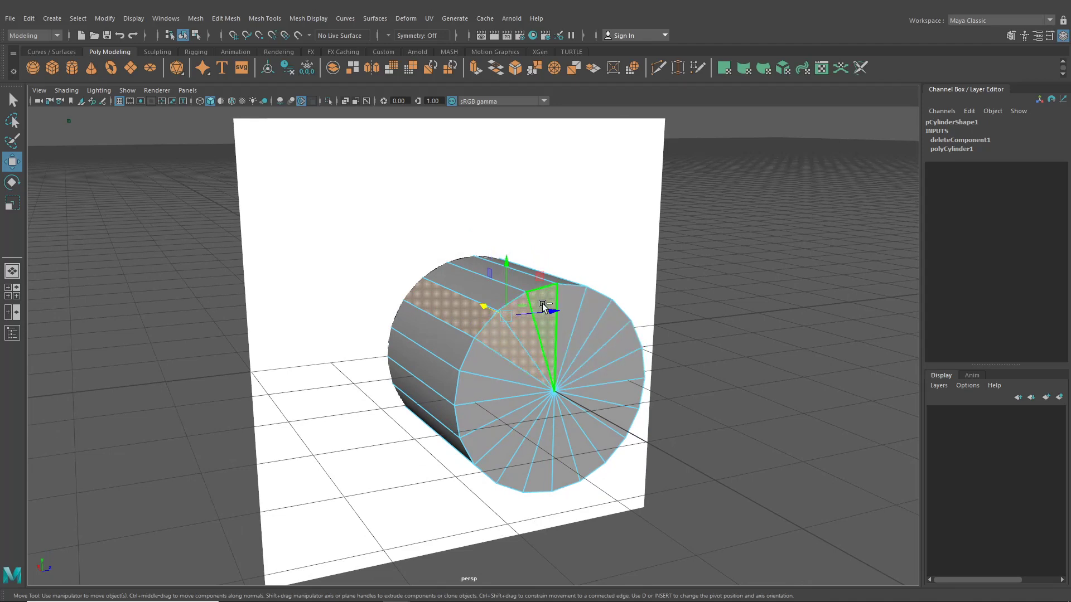
left_click(572, 300, "shift")
left_click(594, 318, "shift")
left_click(603, 329, "shift")
left_click(610, 346, "shift")
key("Delete")
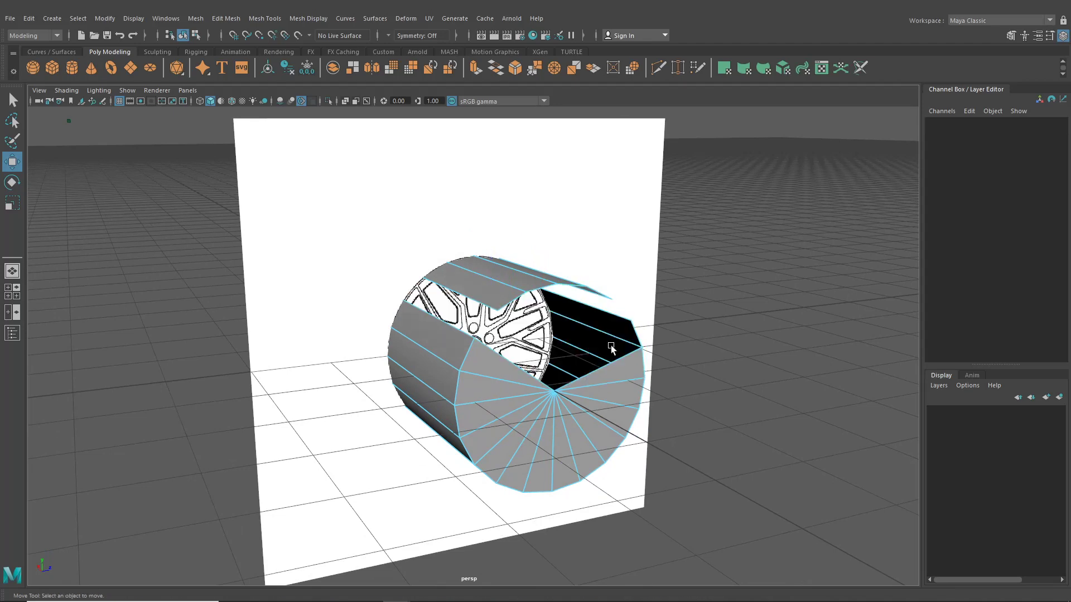
Delete the rest of the cylinder's faces, keeping only the four-segment wedge of the front cap
left_click_drag(610, 346, 556, 360, "alt")
left_click_drag(500, 390, 676, 447, "alt")
left_click_drag(676, 448, 518, 220)
key("Delete")
left_click_drag(515, 251, 549, 271, "alt")
left_click_drag(508, 310, 576, 440)
left_click_drag(363, 315, 424, 419)
left_click_drag(401, 409, 547, 476, "ctrl+shift")
key("Delete")
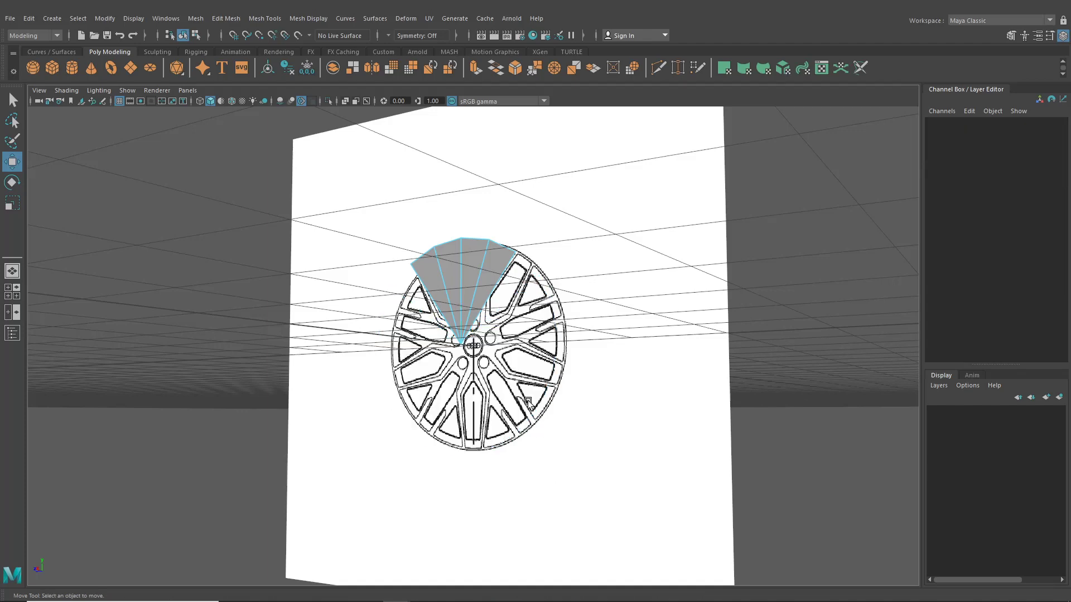
Return the wedge to object selection and turn on Wireframe on Shaded in the perspective view
scroll(512, 357, "up", 3)
left_click_drag(513, 357, 404, 260, "alt")
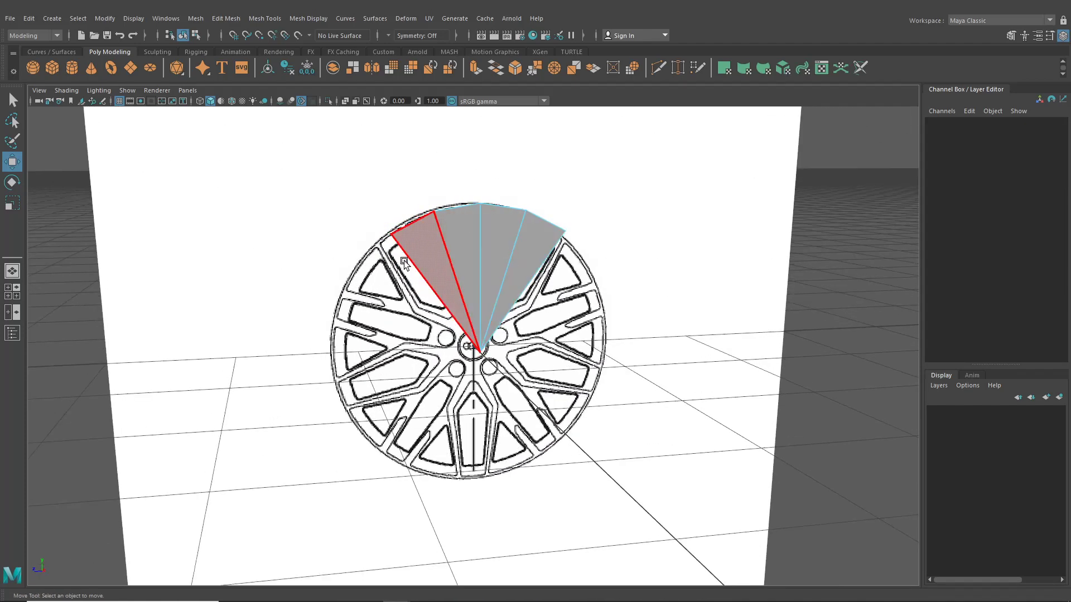
left_click(197, 36)
left_click(183, 35)
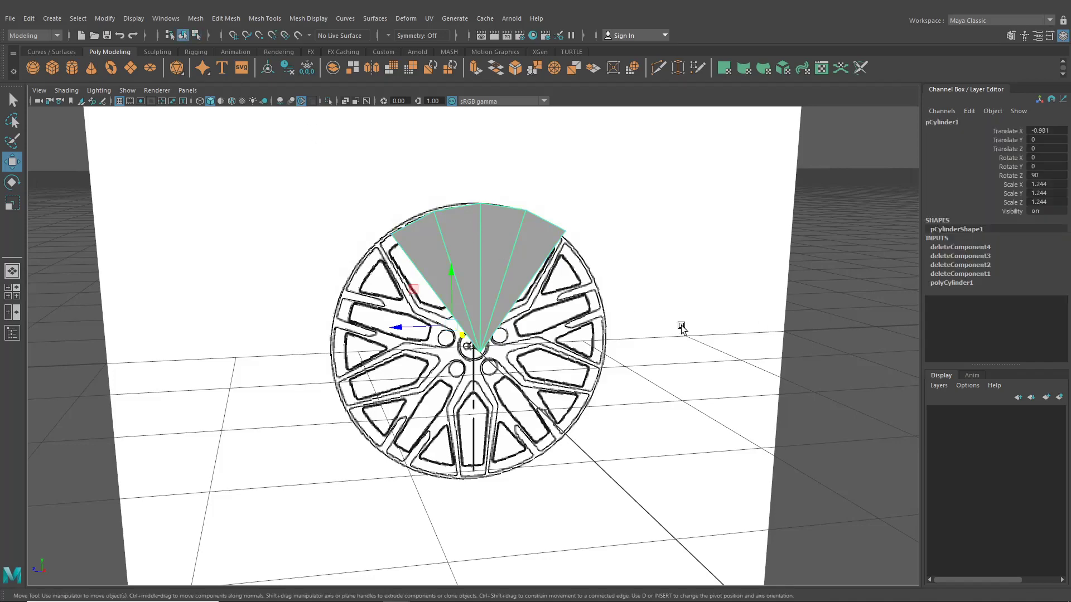
left_click(823, 284)
left_click_drag(609, 318, 641, 339, "alt")
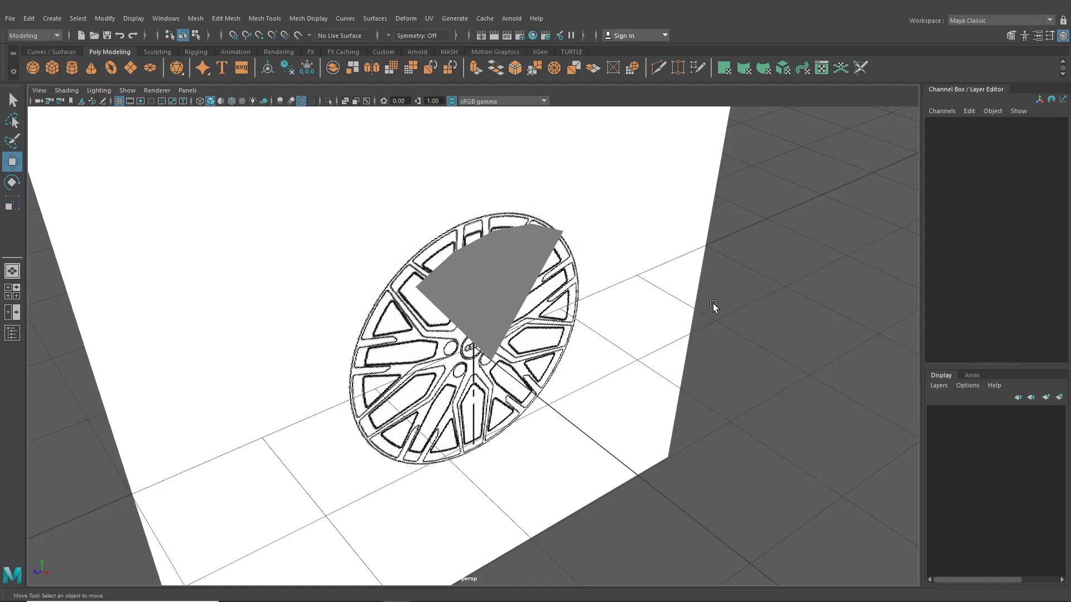
left_click_drag(631, 306, 603, 310, "alt")
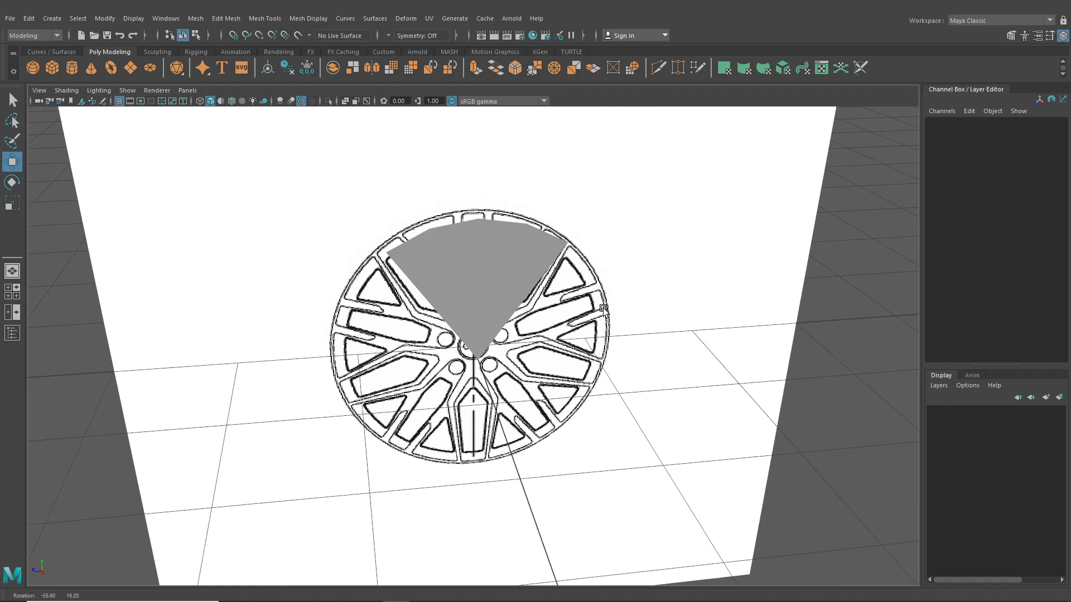
left_click(422, 296)
left_click(67, 90)
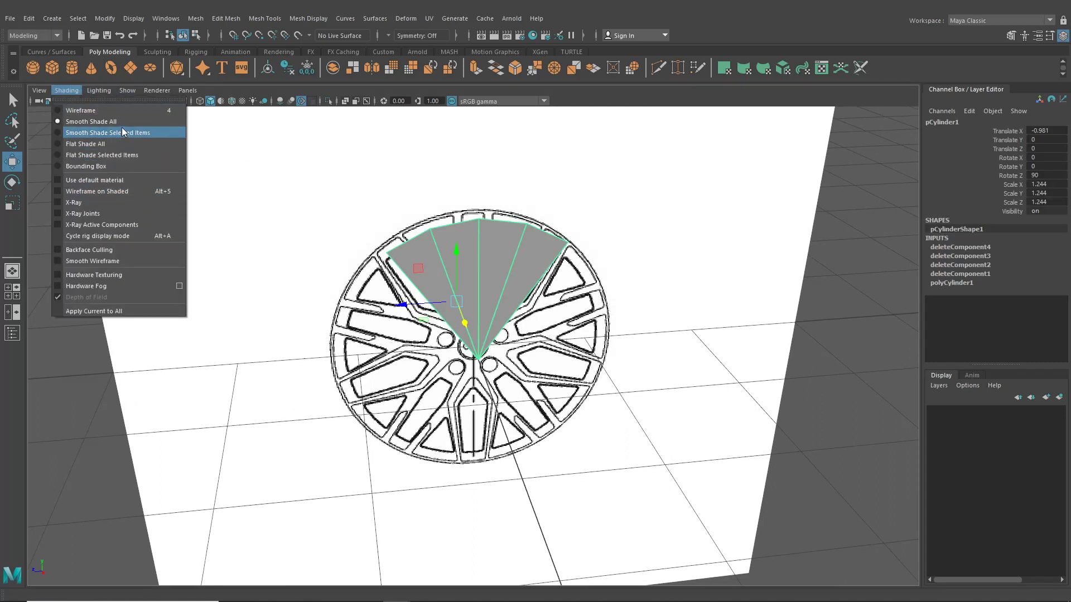
left_click(232, 103)
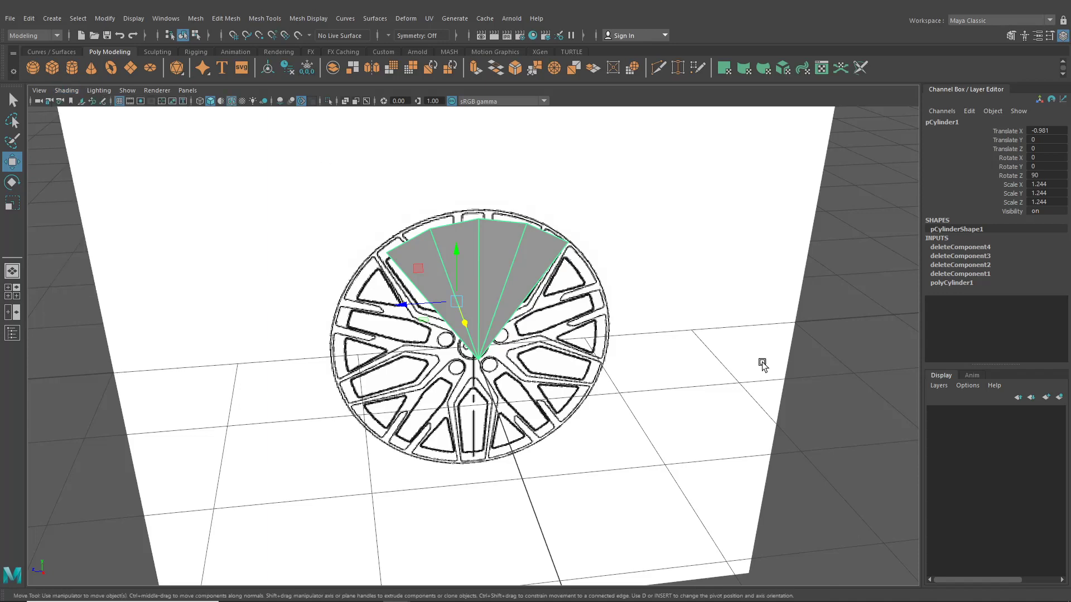
Move the wedge along X to about -0.938 and compare it with the wheel photo 03.jpg
left_click_drag(807, 364, 392, 296, "alt")
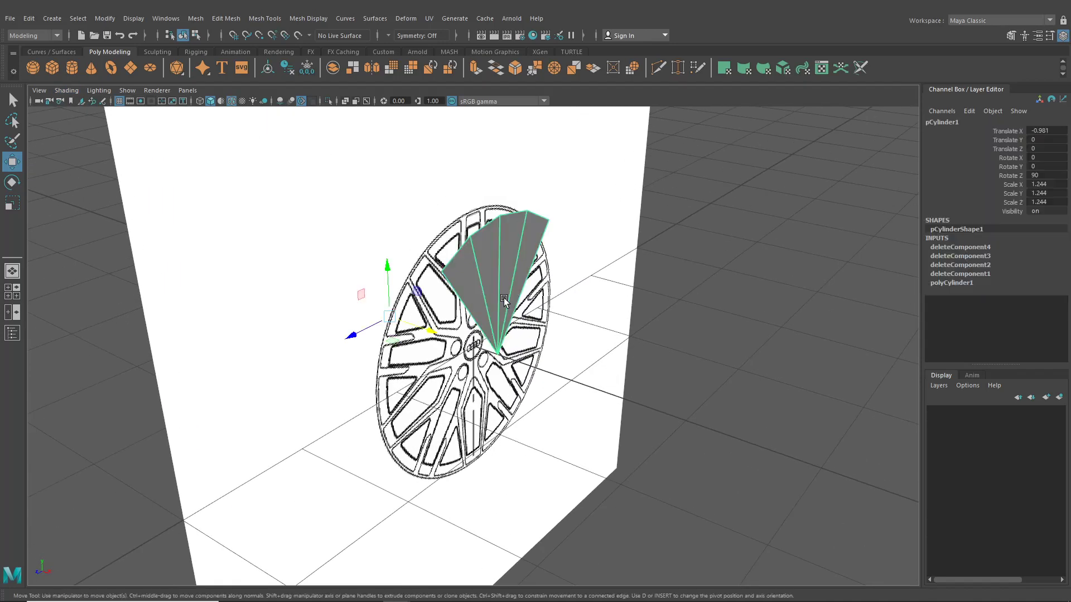
left_click_drag(427, 331, 488, 348)
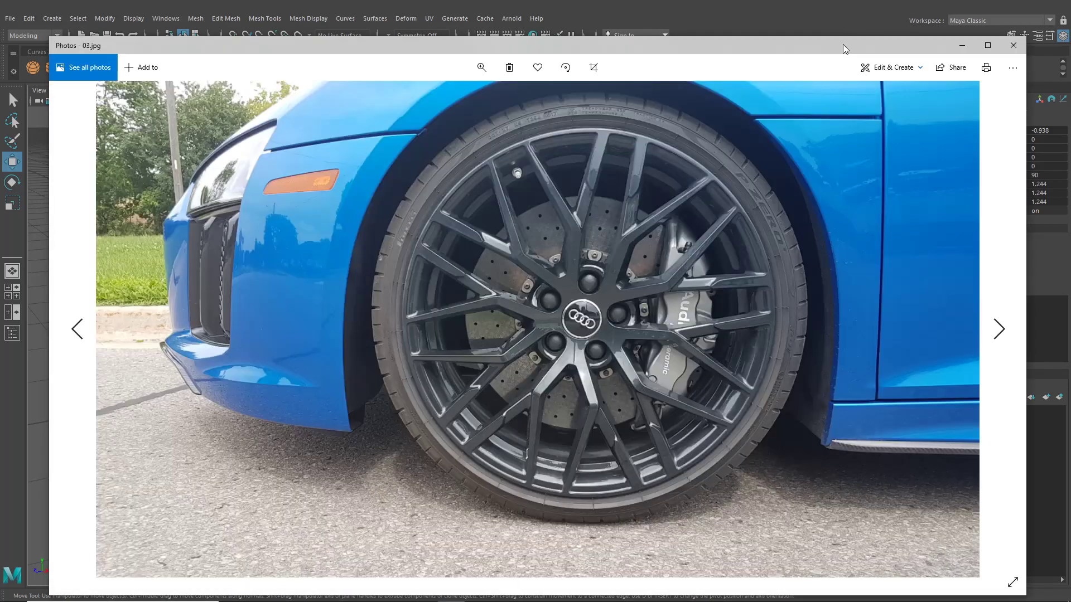
left_click_drag(842, 47, 1070, 34)
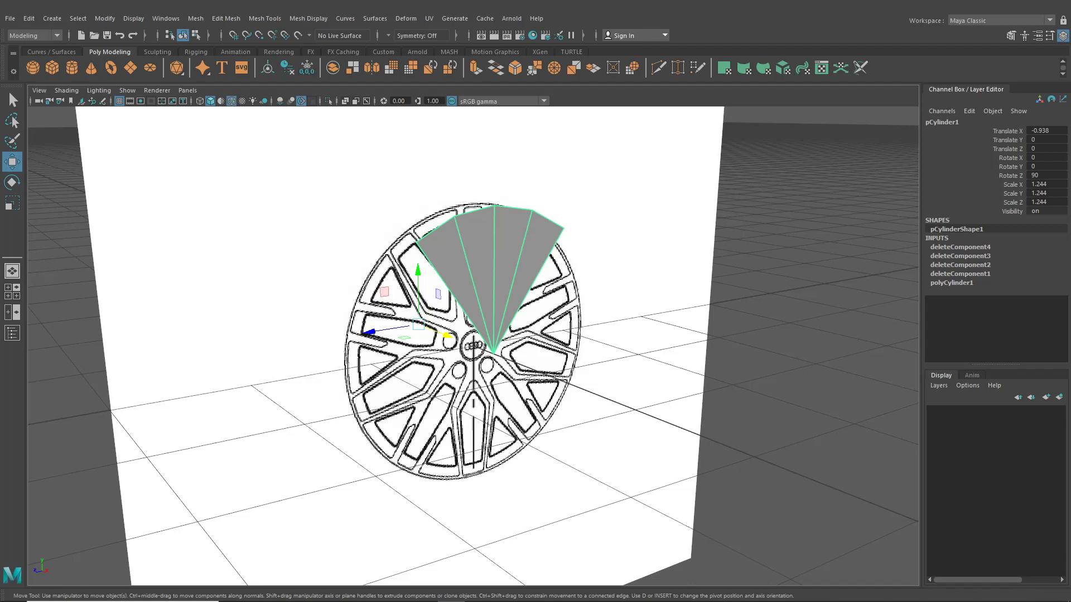
left_click_drag(528, 296, 604, 325, "alt")
left_click(604, 324)
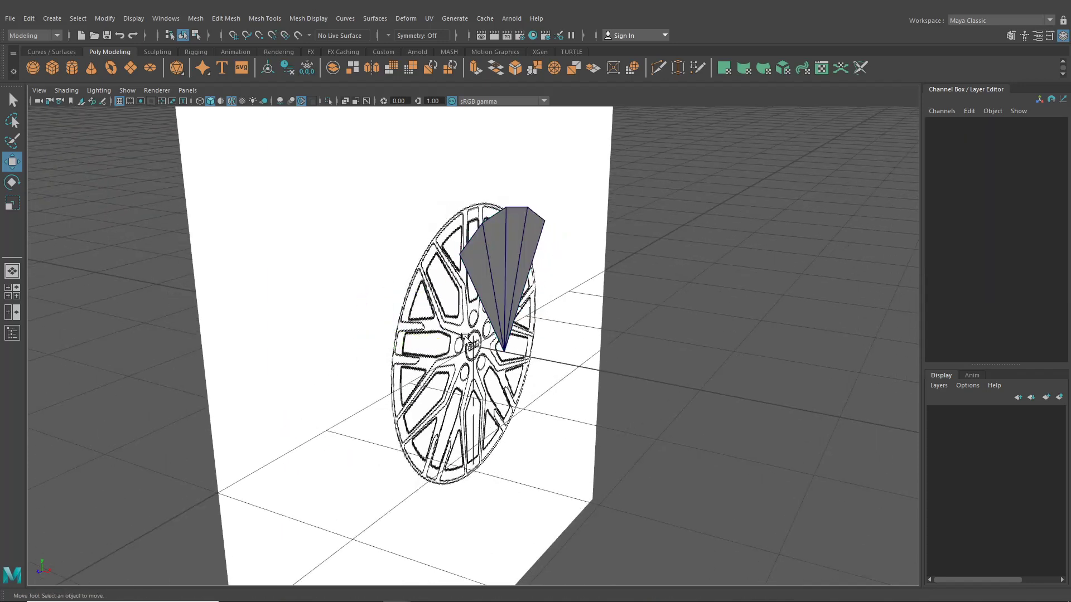
left_click_drag(560, 377, 464, 346, "alt")
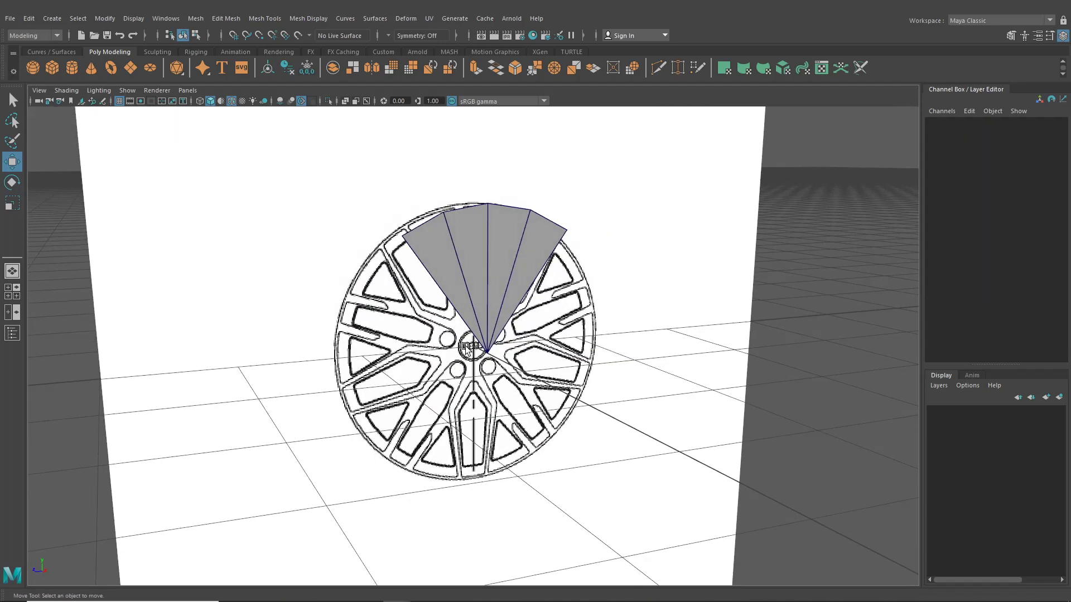
Create a second polygon cylinder at the origin and set its Z rotation to 90
left_click(72, 69)
left_click_drag(461, 306, 704, 282, "alt")
key("e")
double_click(1036, 176)
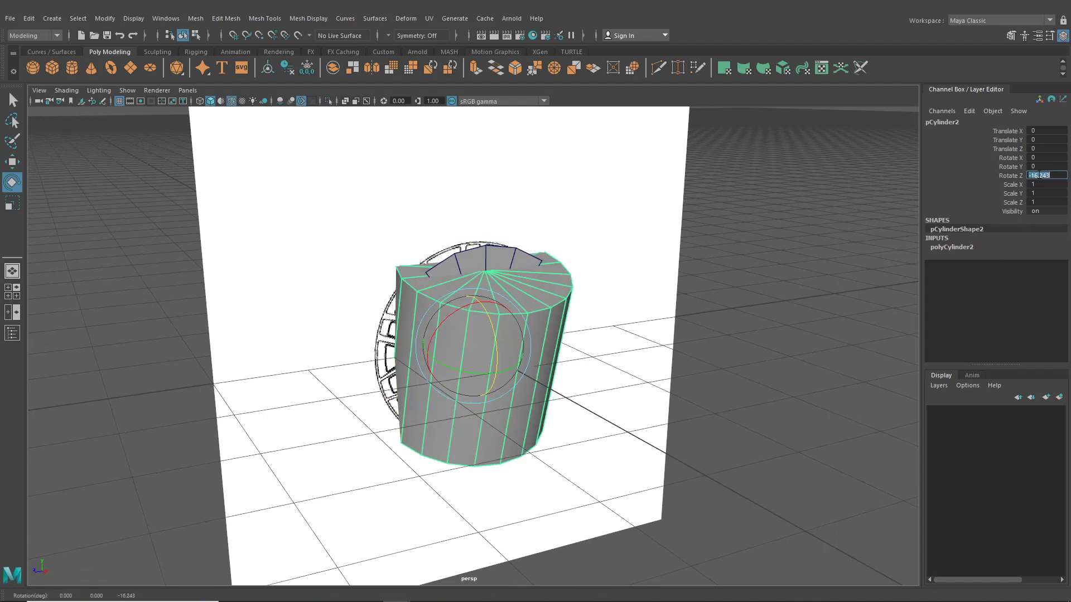
type("90")
key("Return")
Snap the new cylinder's pivot to the centre vertex of its front cap
key("w")
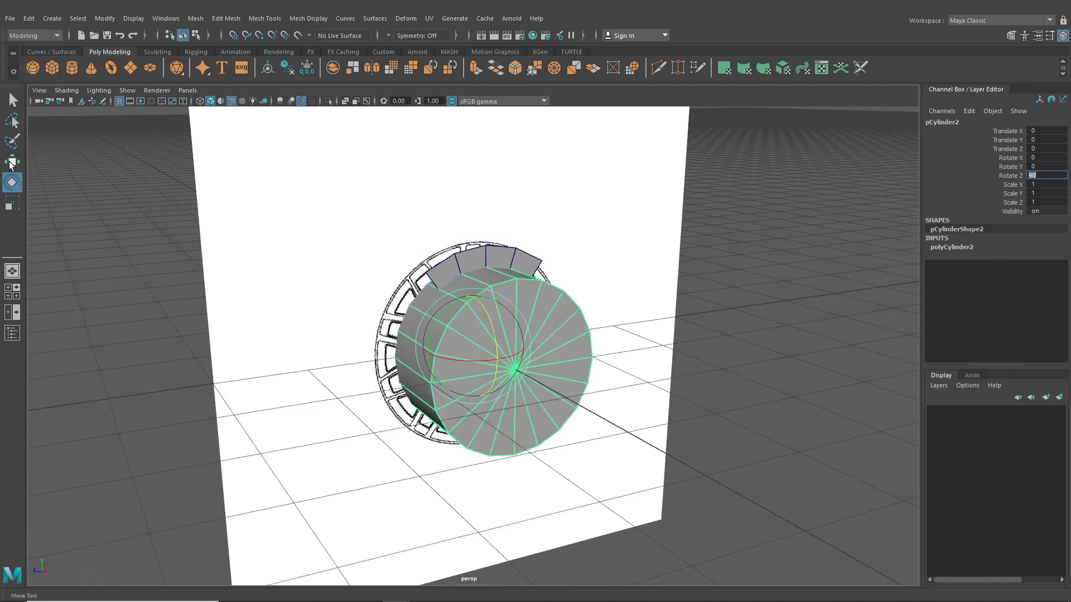
scroll(640, 397, "up", 2)
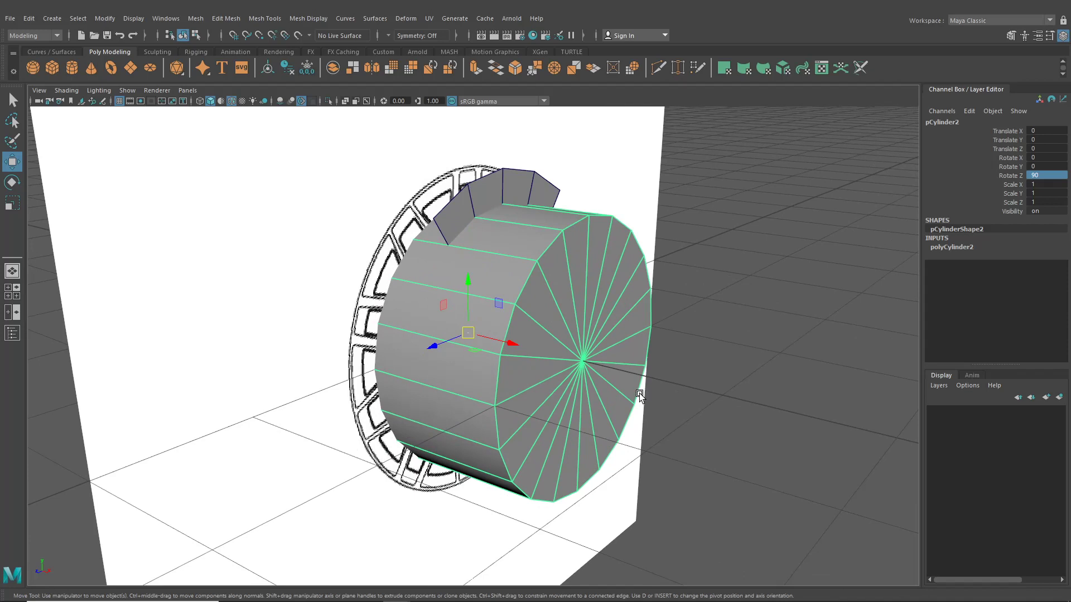
key("d")
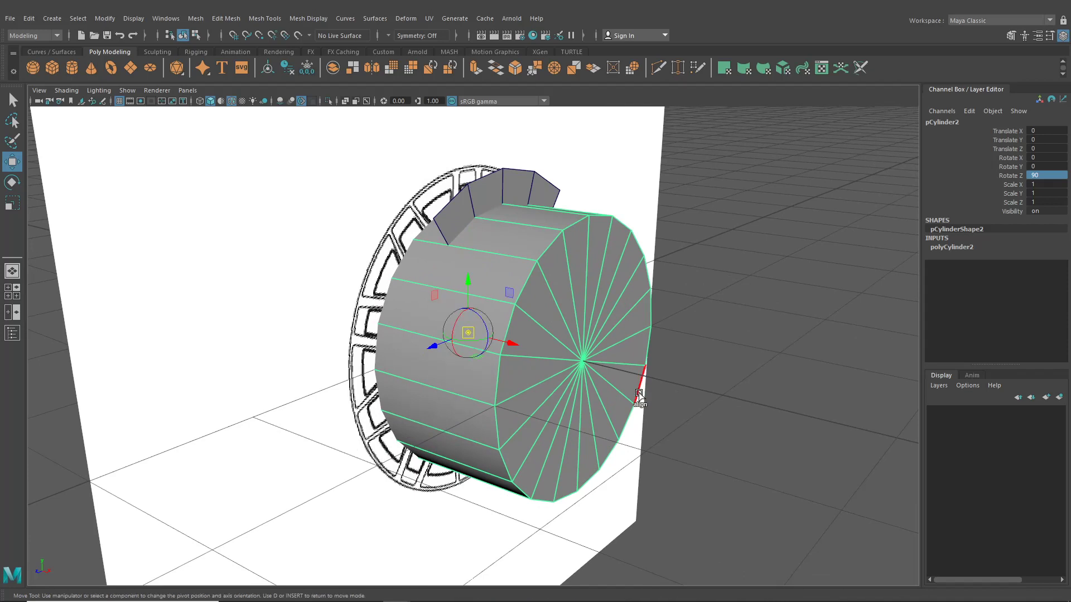
key("v")
left_click_drag(468, 334, 575, 350)
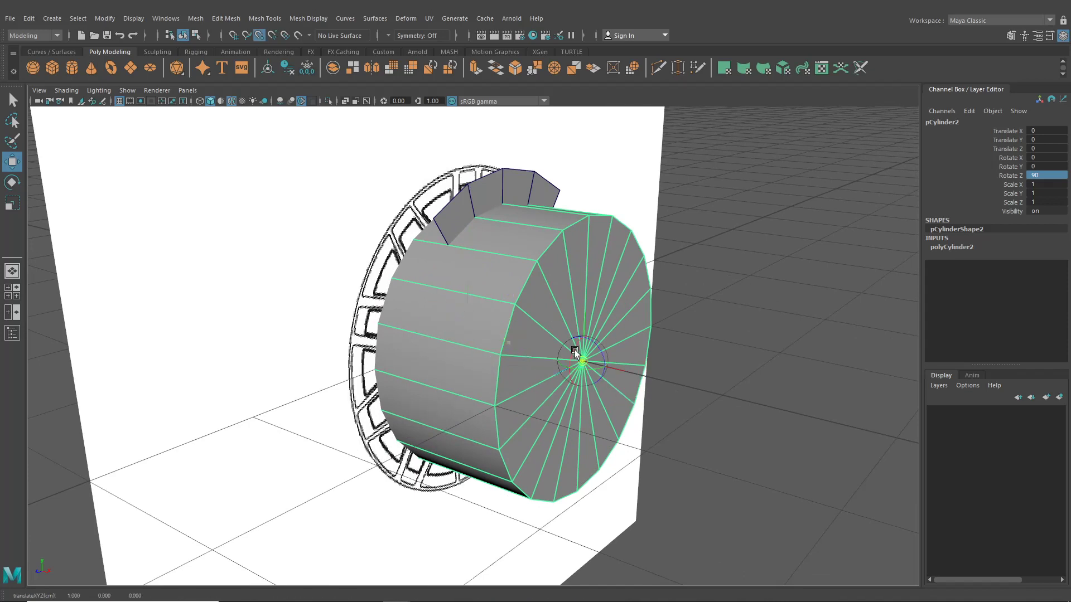
key("d")
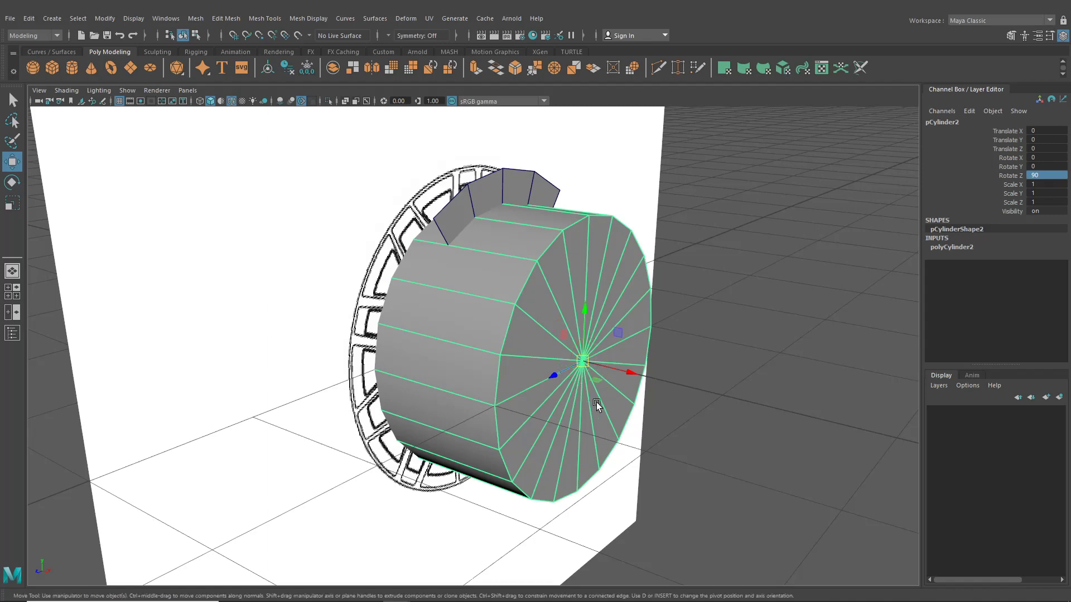
left_click_drag(596, 405, 632, 391, "alt")
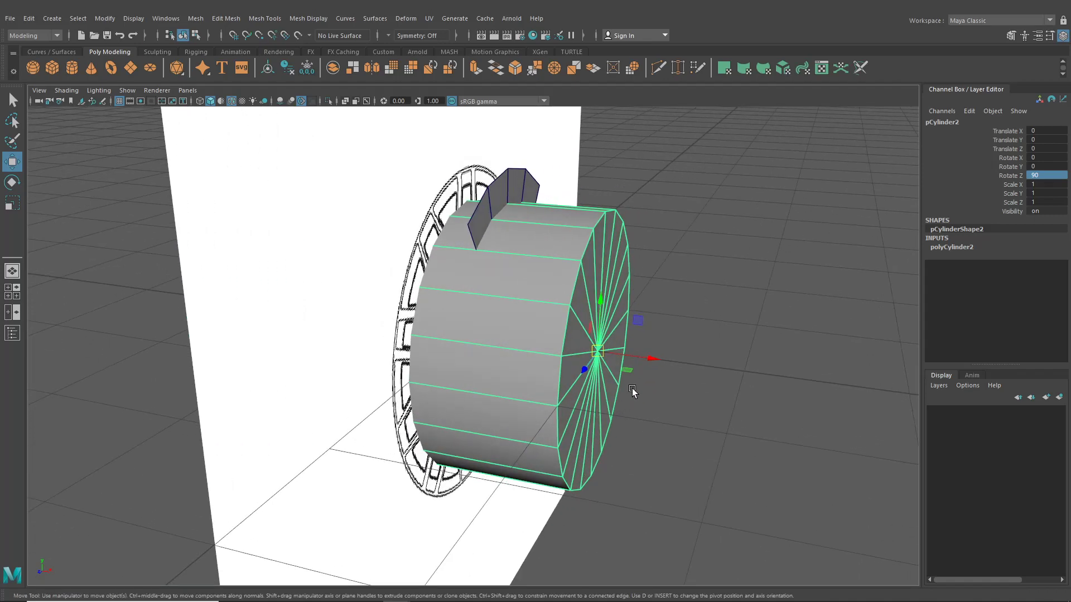
left_click(650, 355)
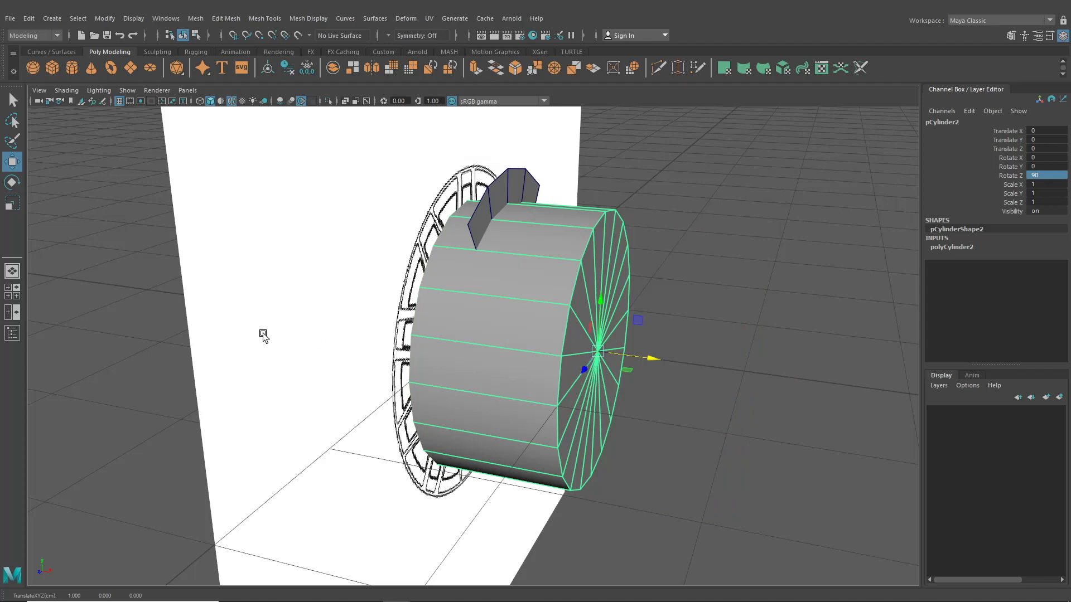
left_click_drag(551, 376, 394, 385, "alt")
Turn on Wireframe on Shaded in the side view and frame the new cylinder over the upper half of the blueprint wheel
left_click(13, 291)
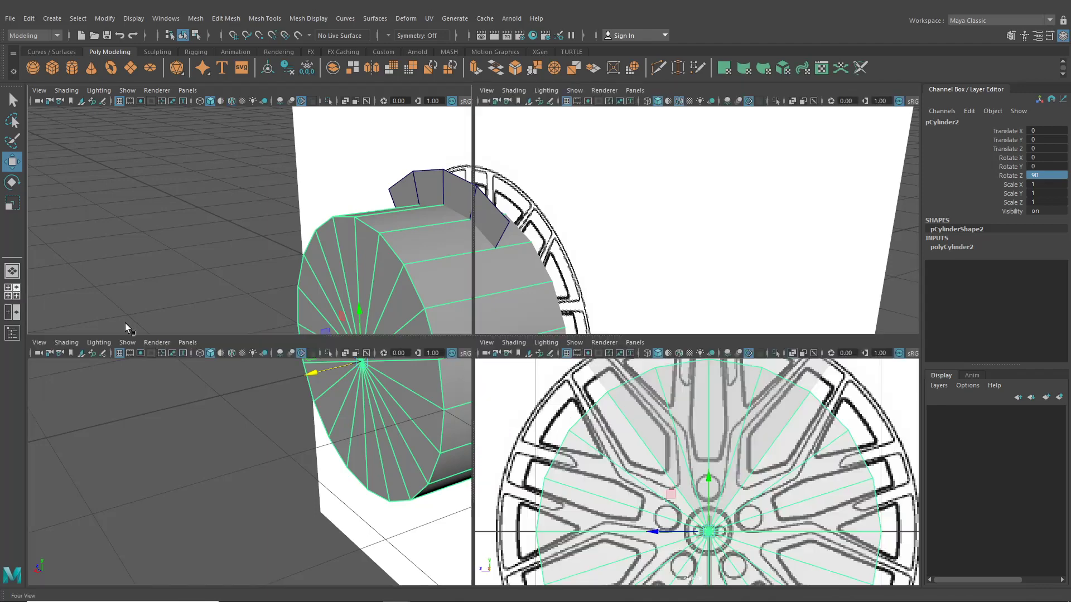
key("space")
scroll(588, 444, "up", 6)
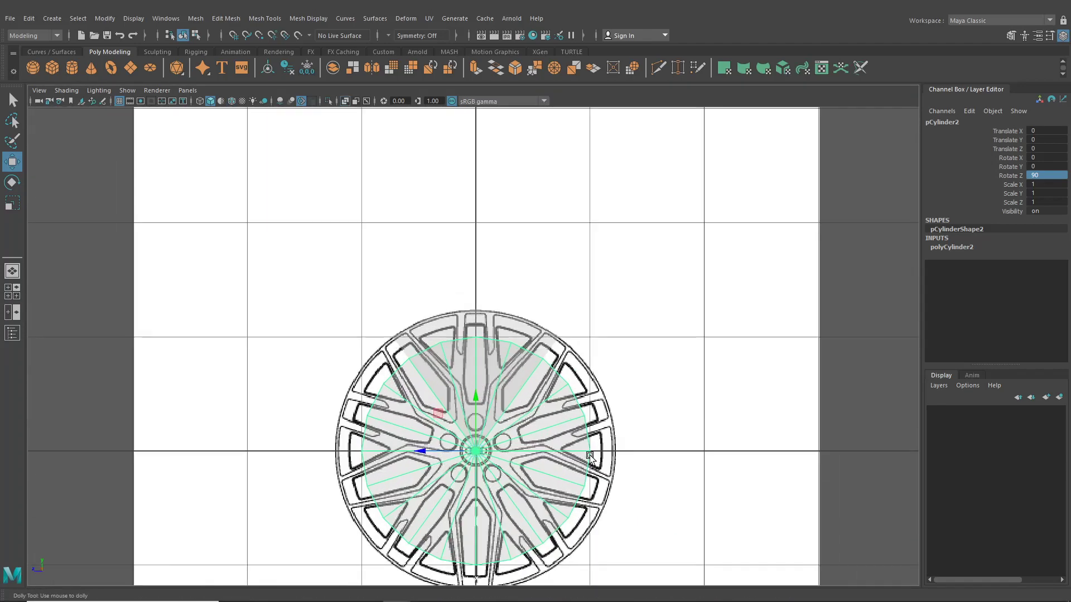
left_click(233, 105)
scroll(584, 300, "up", 2)
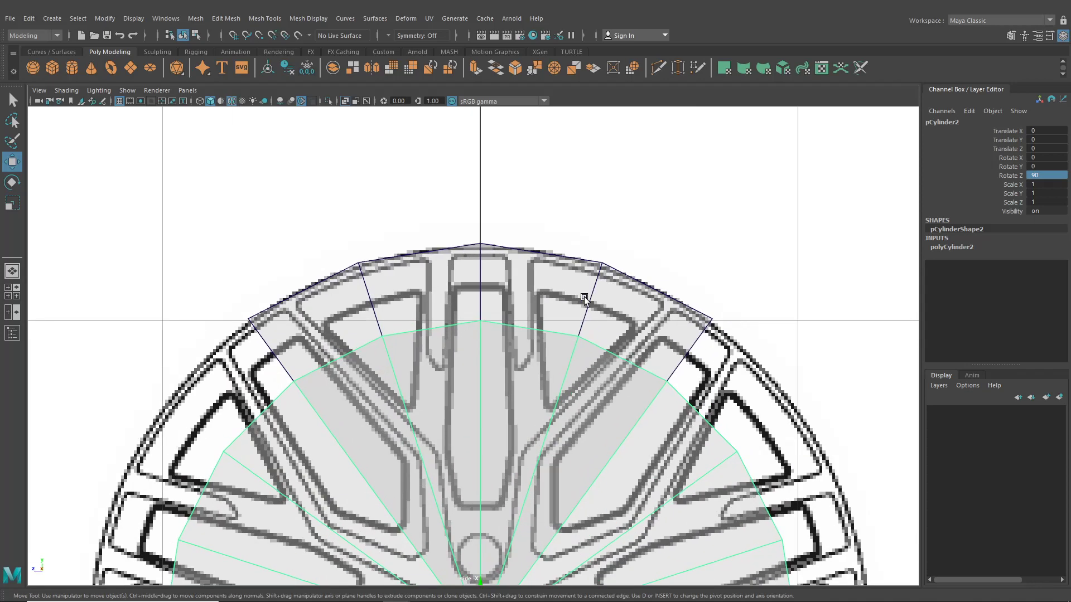
scroll(579, 384, "up", 1)
middle_click_drag(578, 381, 579, 380, "alt")
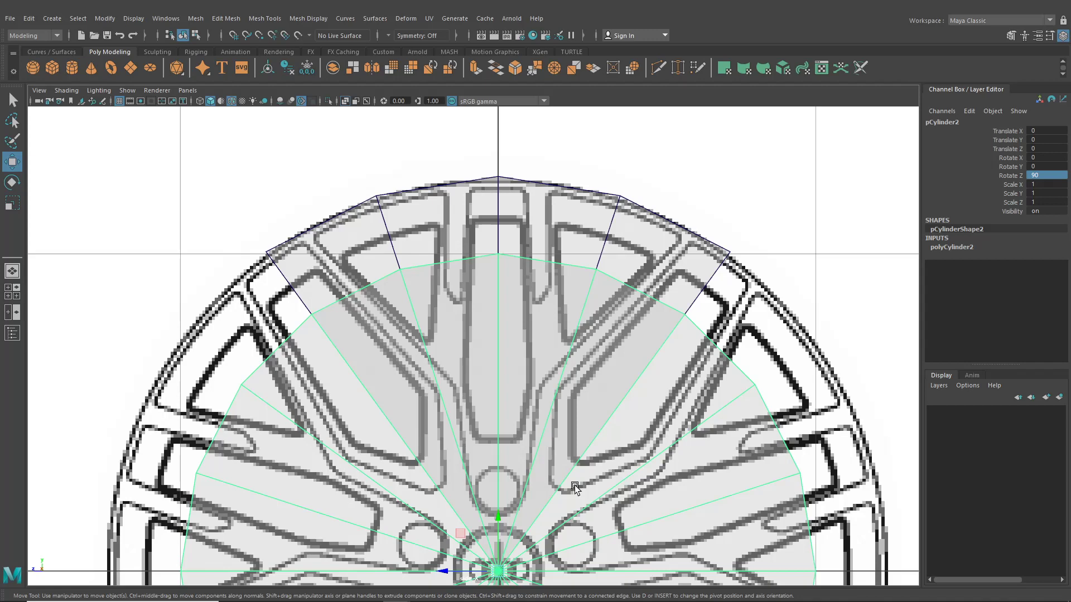
Scale the second cylinder uniformly to about 0.141 to match the centre hub circle on the blueprint
scroll(574, 487, "down", 2)
scroll(598, 337, "up", 2)
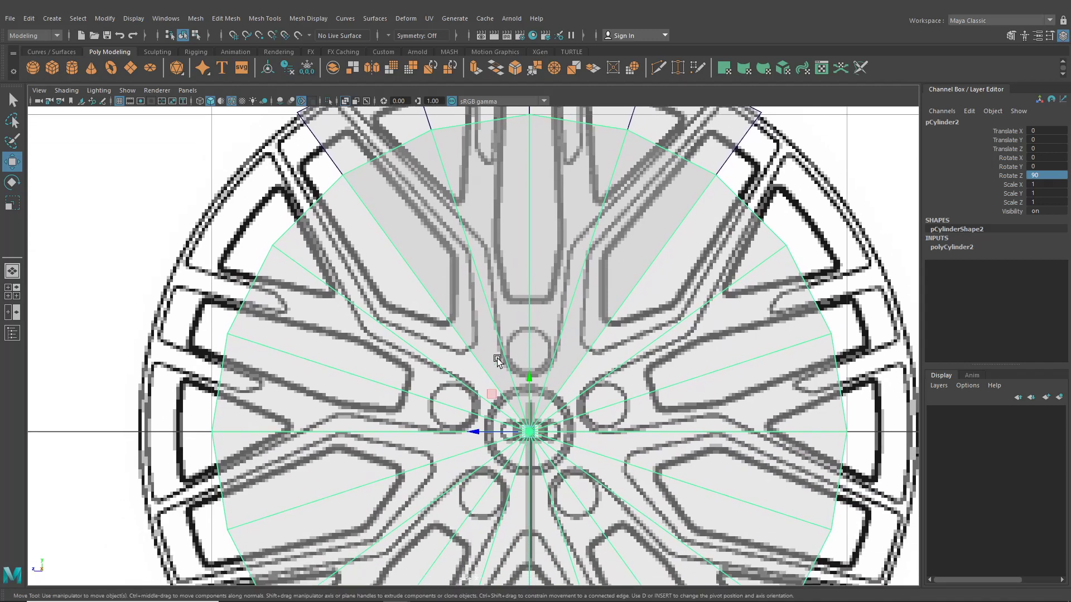
key("r")
left_click_drag(530, 431, 461, 424)
left_click_drag(530, 432, 218, 394)
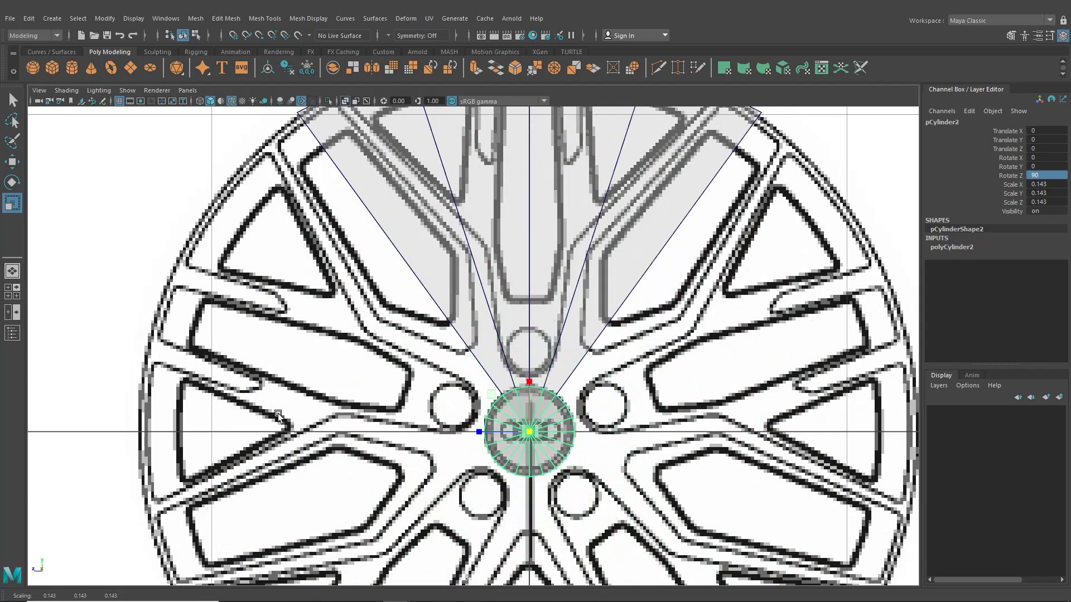
left_click_drag(528, 435, 530, 434)
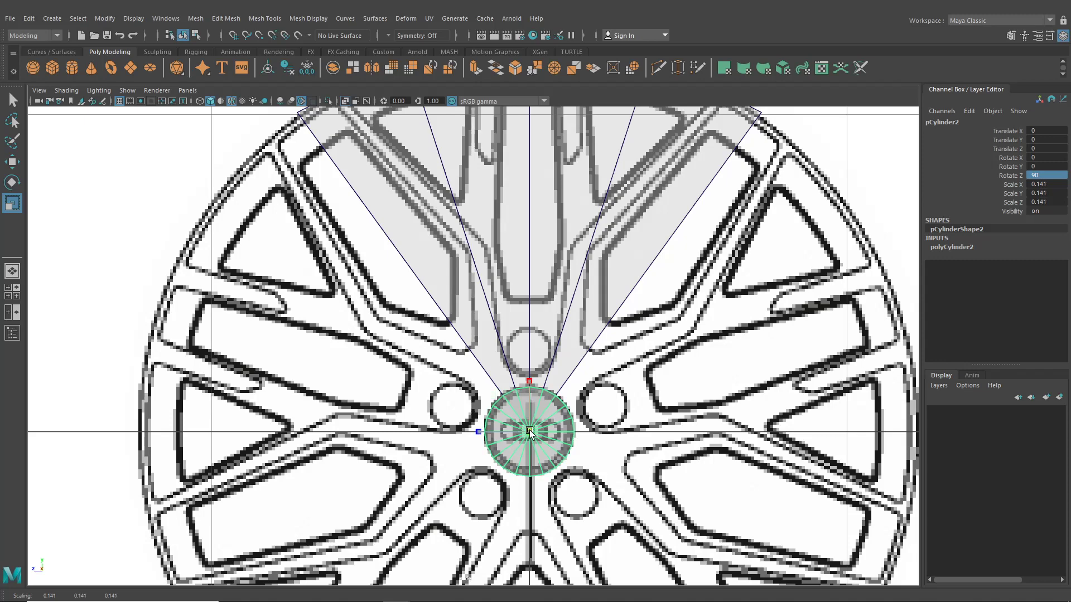
In the perspective view, select all front cap faces of the small hub cylinder
left_click(12, 271)
left_click_drag(620, 408, 576, 411, "alt")
middle_click_drag(576, 412, 774, 409, "alt")
scroll(775, 409, "up", 3)
left_click_drag(774, 409, 707, 401, "alt")
middle_click_drag(708, 402, 627, 392, "alt")
scroll(627, 392, "up", 4)
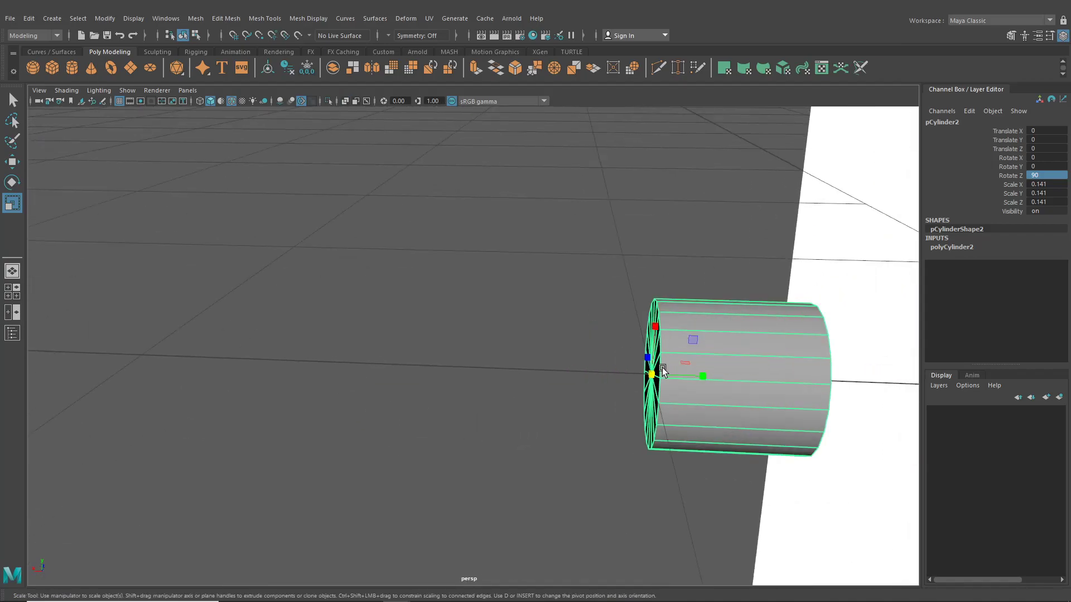
left_click_drag(645, 362, 664, 357, "alt")
middle_click_drag(664, 357, 549, 339, "alt")
right_click_drag(585, 284, 587, 297)
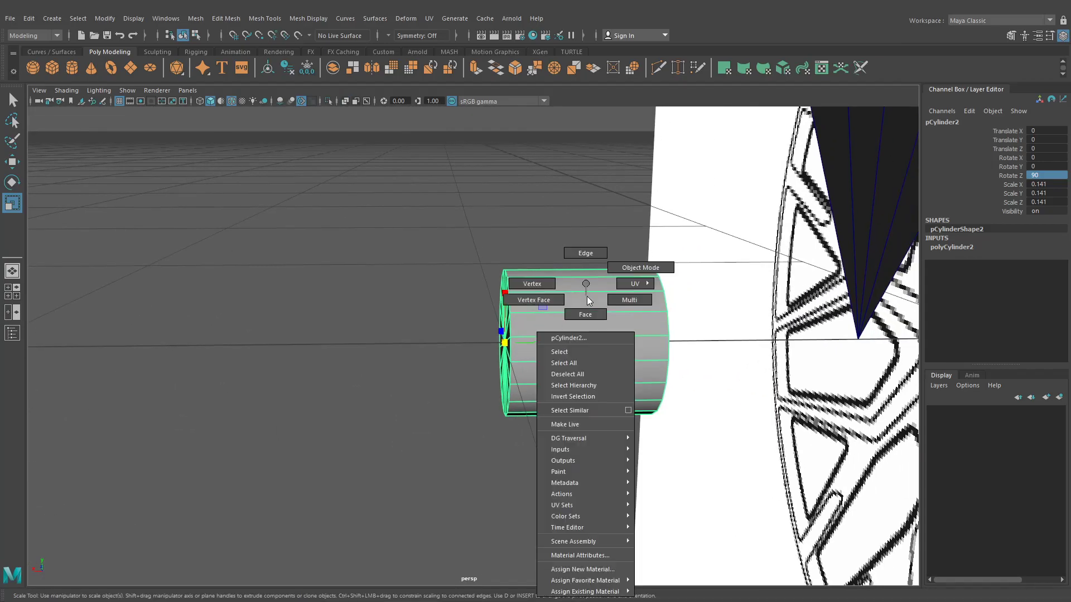
left_click(585, 314)
left_click_drag(566, 222, 549, 373)
left_click_drag(355, 202, 557, 471)
left_click_drag(663, 469, 545, 216, "alt")
left_click_drag(558, 293, 551, 297, "alt")
Extrude the selected cap faces and scale them inward to about 0.567
key("ctrl+e")
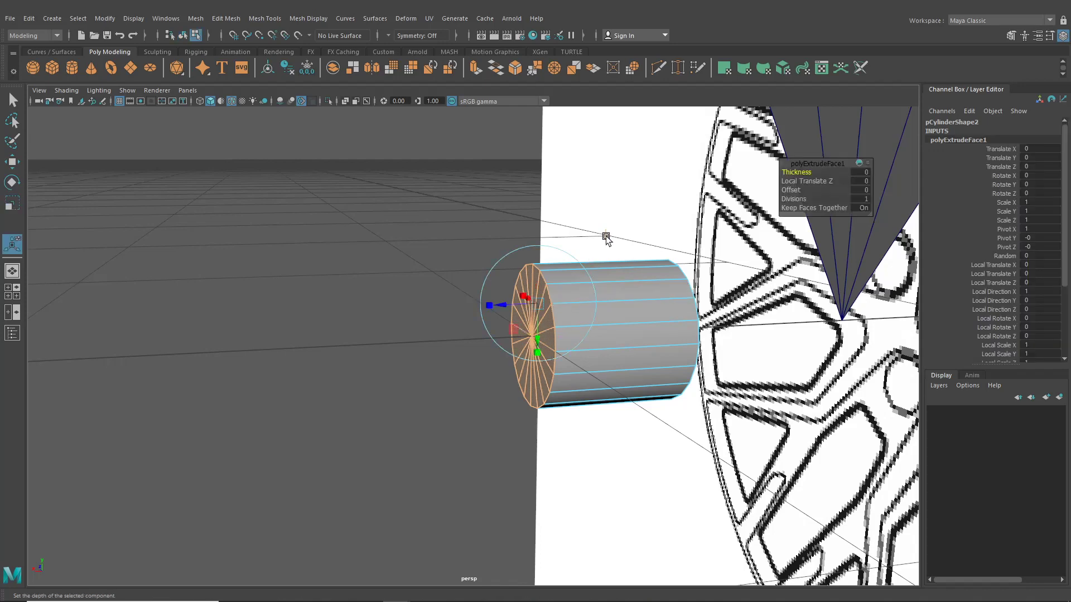
mouse_move(532, 336)
left_mouse_down()
mouse_move(517, 335)
mouse_move(528, 334)
left_mouse_up()
scroll(541, 351, "up", 4)
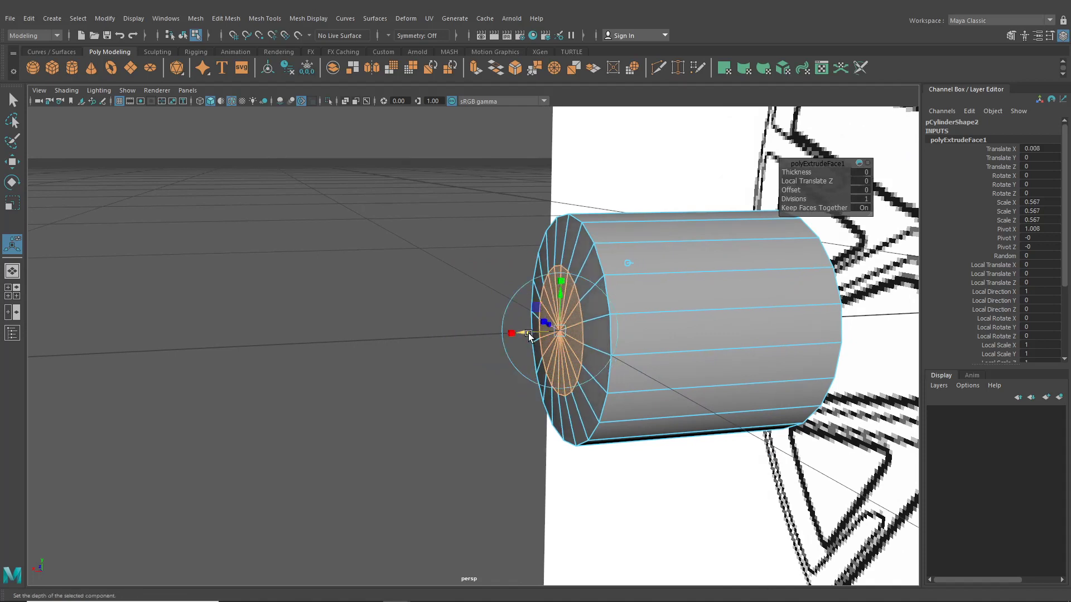
Extrude the inner cap faces again and scale them down to a small ring around the centre
key("ctrl+e")
left_click(631, 233)
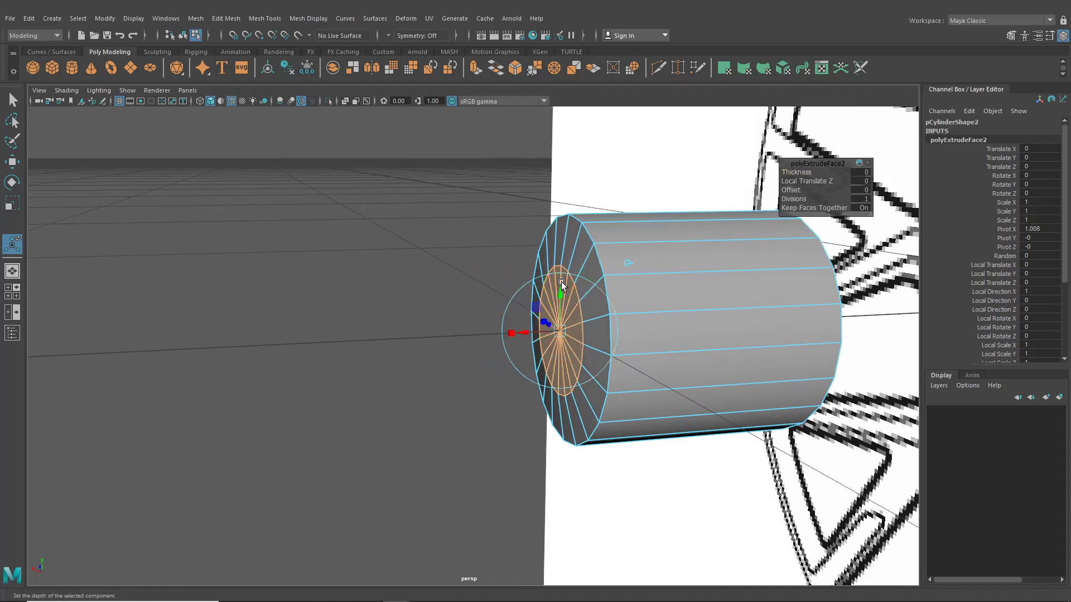
left_click(561, 281)
left_click_drag(560, 336, 536, 335)
Select the middle ring's edge loop on the hub cylinder's front cap and shift it along the X axis
left_click_drag(549, 351, 530, 348, "alt")
right_click_drag(529, 349, 530, 254)
double_click(516, 300)
left_click_drag(516, 301, 508, 339, "alt")
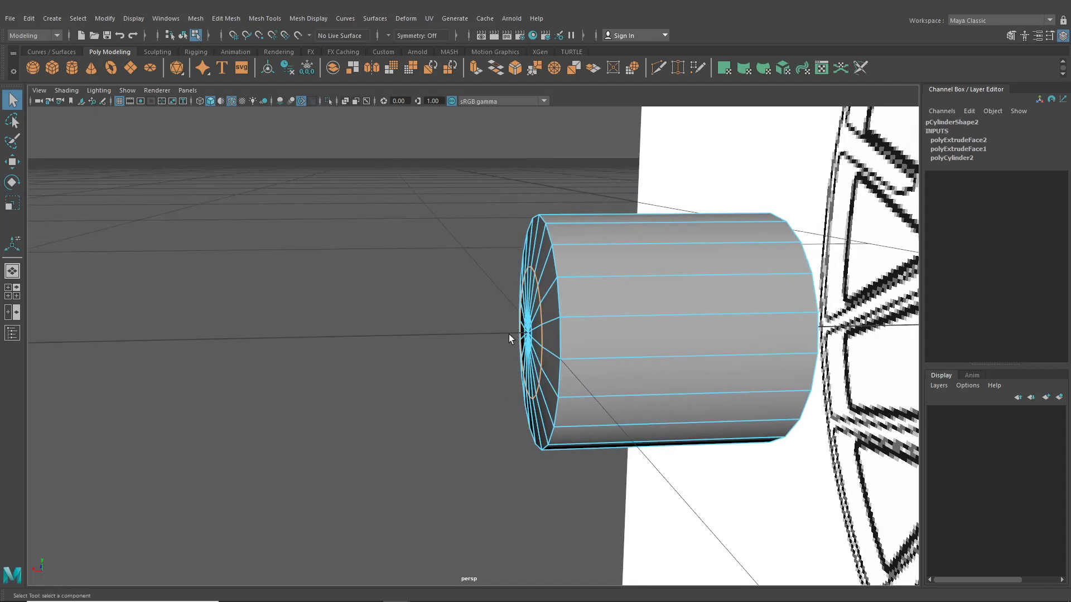
key("r")
left_click_drag(383, 251, 576, 344, "alt")
left_click(14, 164)
left_click_drag(441, 265, 591, 322, "alt")
left_click_drag(472, 337, 557, 333)
Select the hub cylinder's side and rear faces and delete them, keeping only the front cap disc
left_click(444, 350)
scroll(510, 343, "down", 5)
right_click_drag(557, 333, 559, 364)
left_click_drag(567, 334, 574, 326, "alt")
left_click_drag(645, 465, 532, 242)
key("Delete")
Inspect how the cap disc fits the blueprint's centre hub and bolt holes in the side and perspective views
left_click_drag(466, 341, 519, 357, "alt")
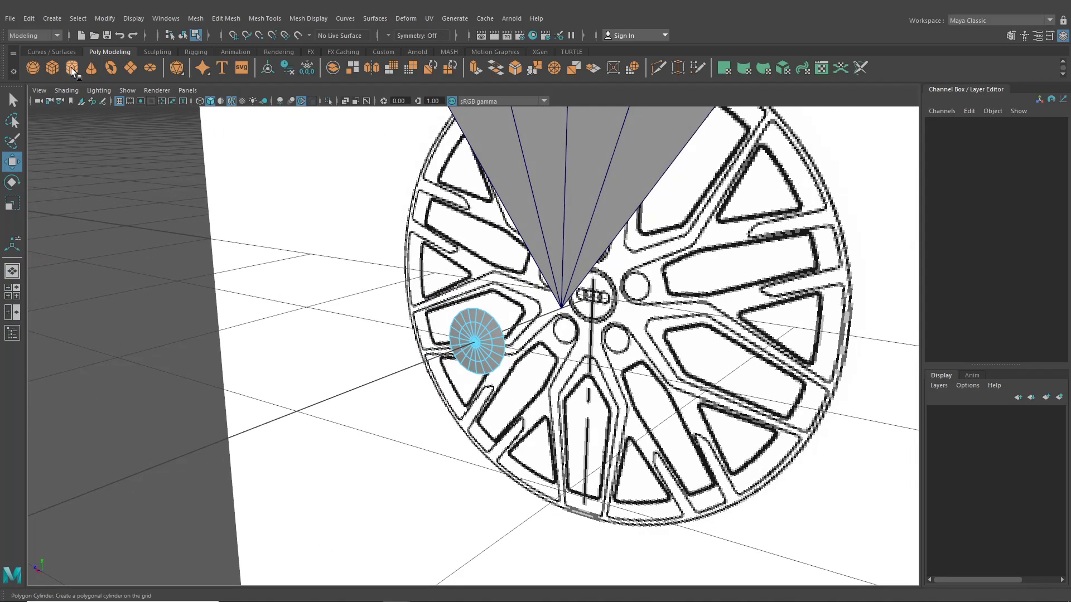
left_click(12, 291)
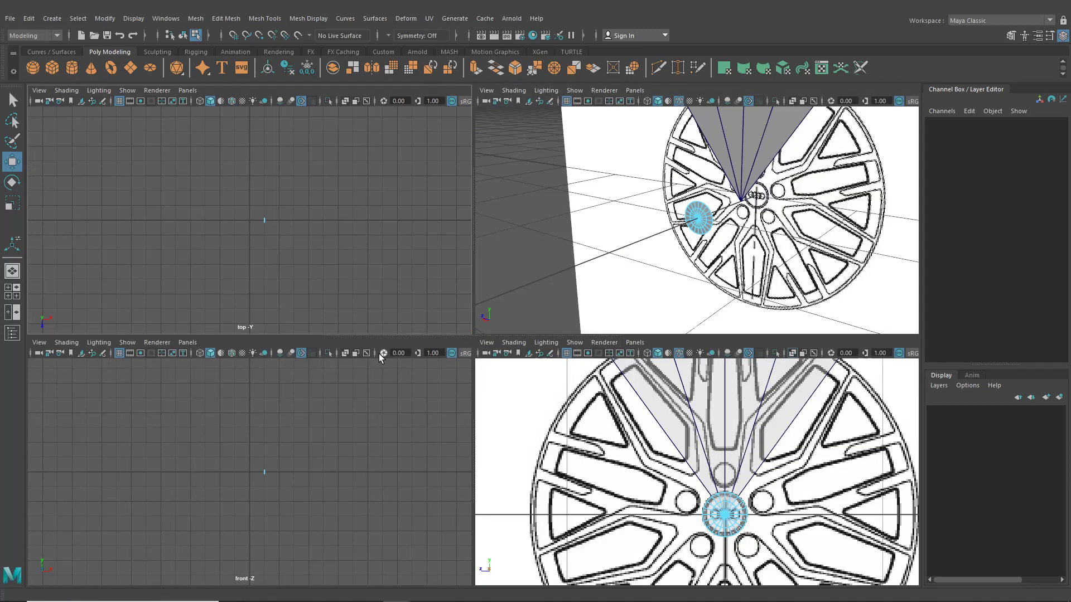
key("space")
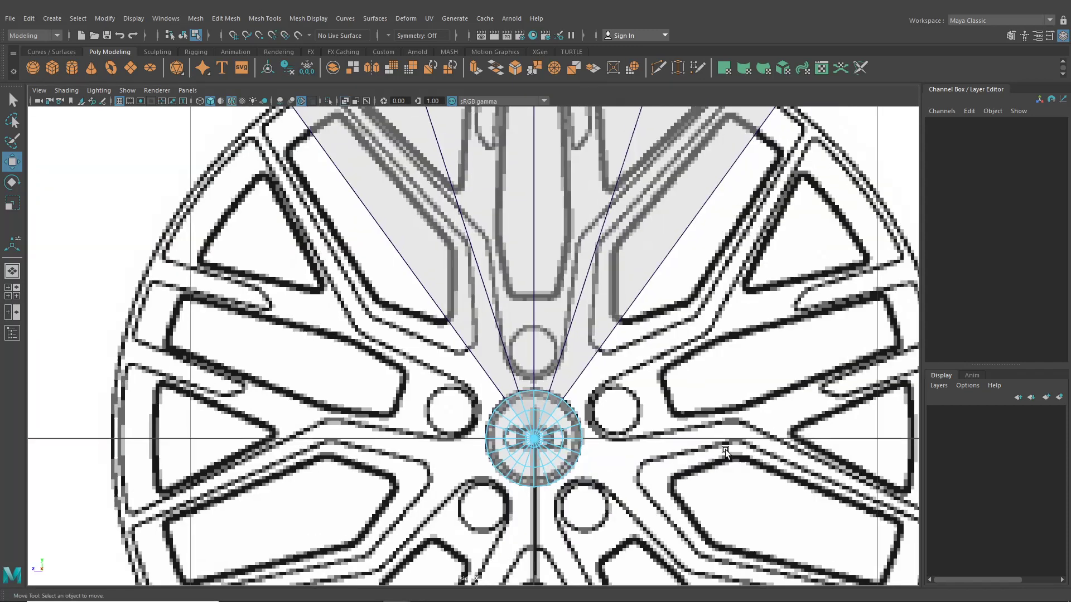
scroll(560, 345, "up", 3)
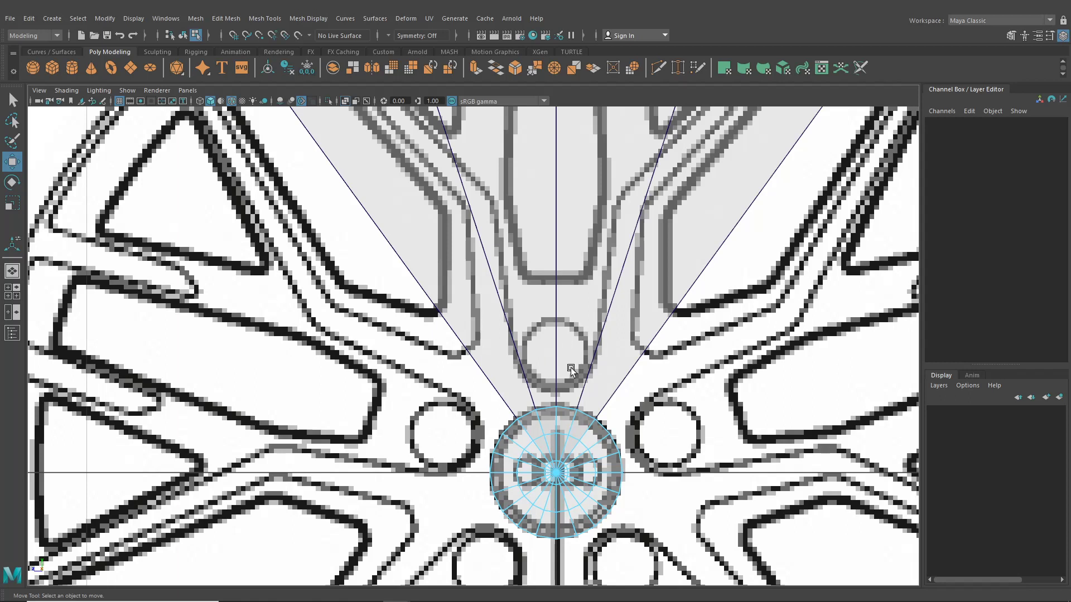
middle_click_drag(571, 369, 538, 341, "alt")
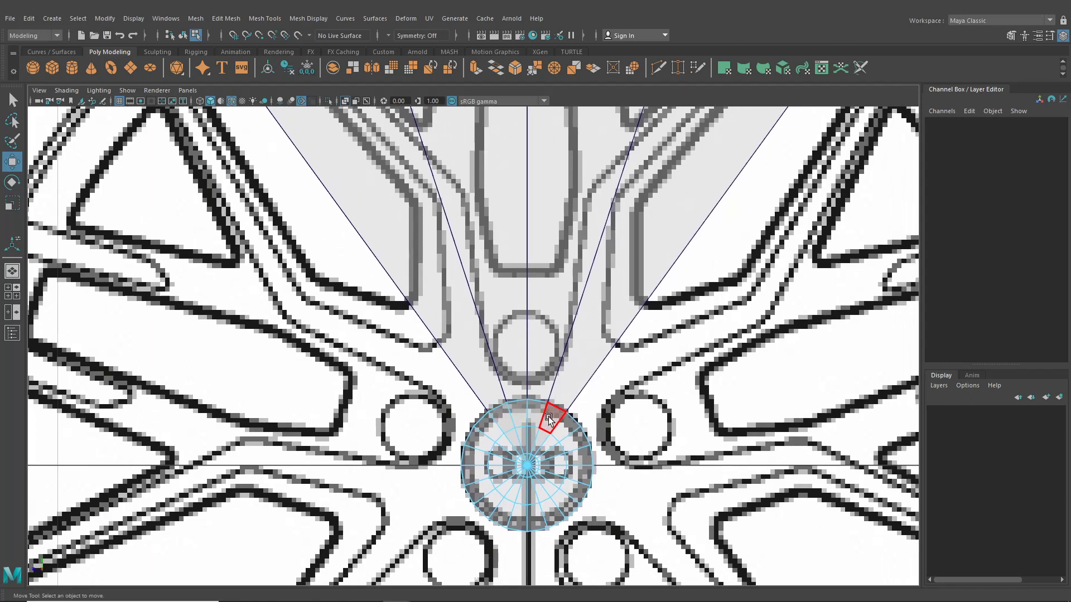
scroll(549, 419, "down", 5)
left_click(13, 271)
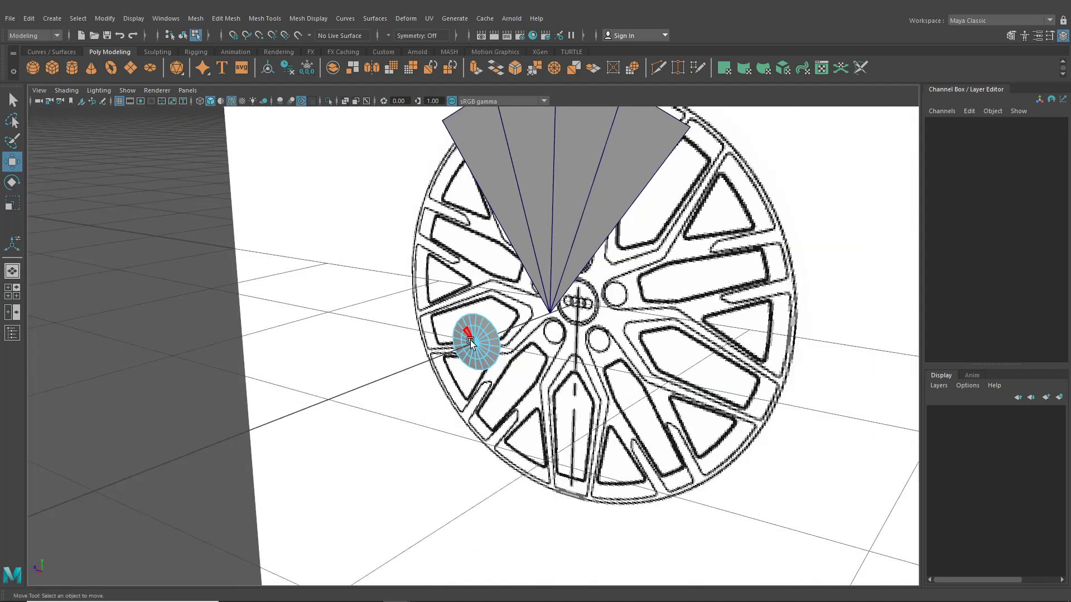
scroll(470, 341, "down", 5)
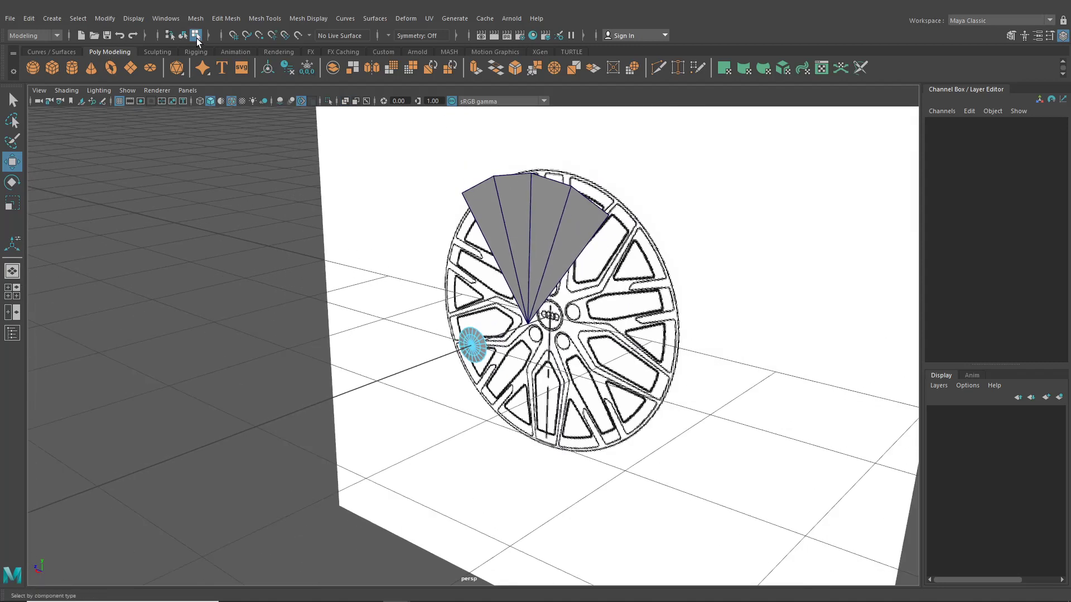
Return to object selection, create a third polygon cylinder and set its Z rotation to 90
left_click(183, 37)
left_click(196, 37)
left_click(183, 36)
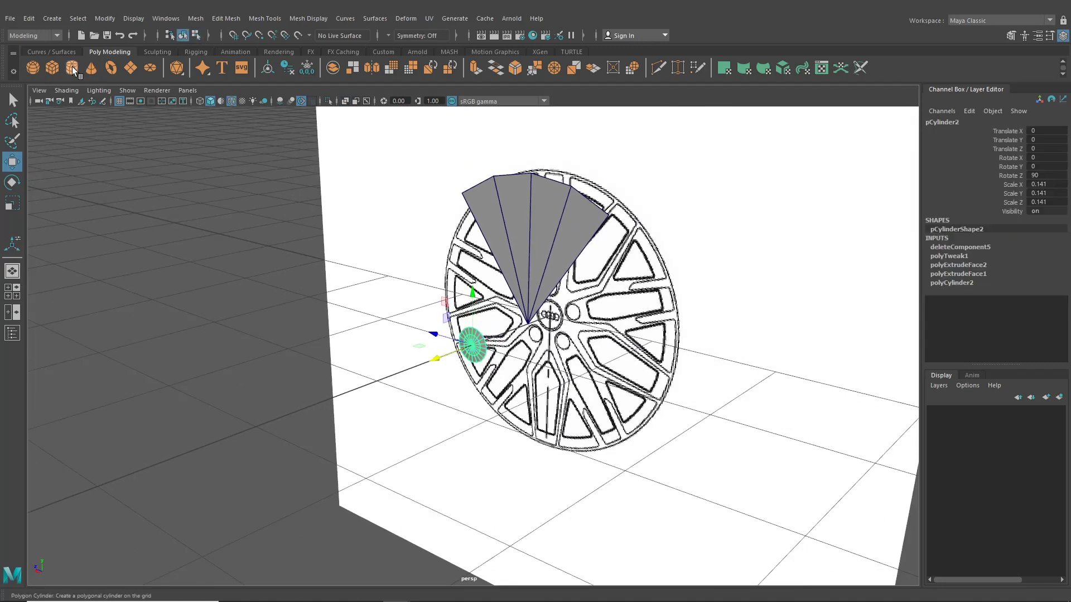
left_click(72, 68)
left_click(13, 184)
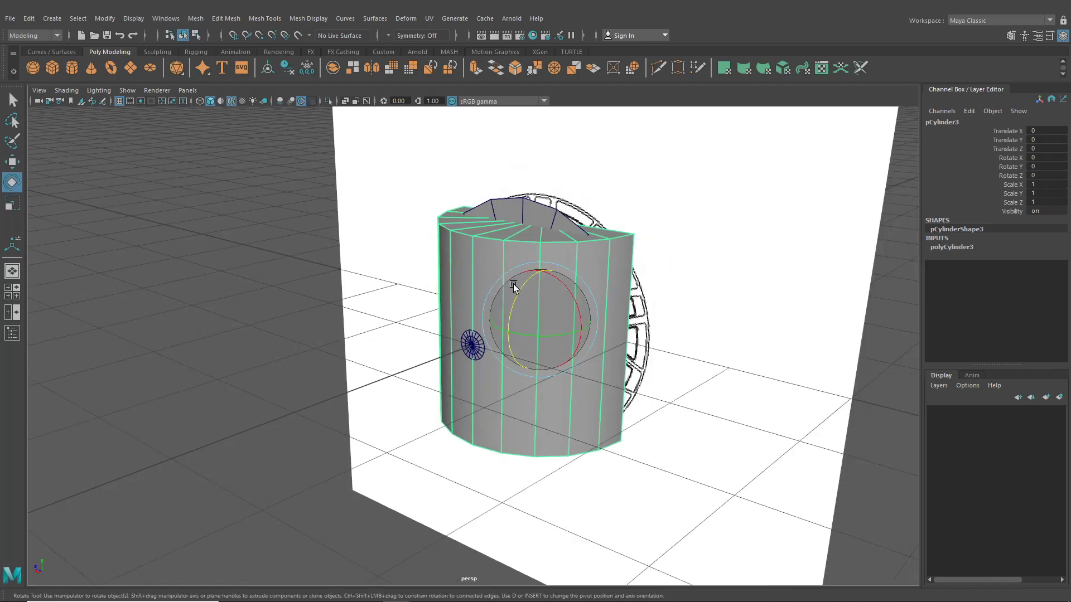
left_click_drag(511, 285, 513, 318)
double_click(1041, 175)
type("9")
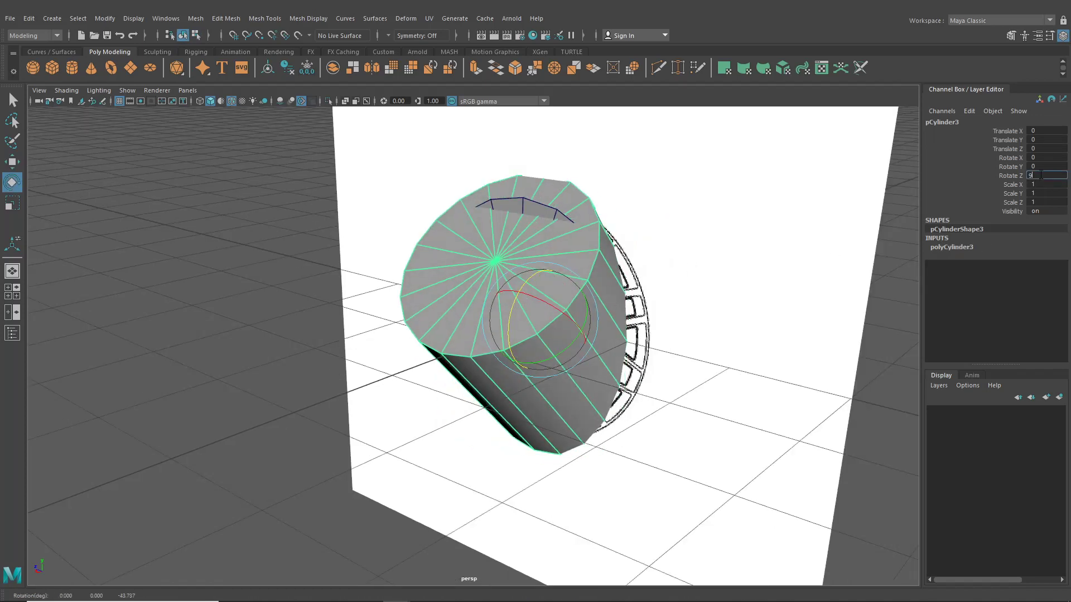
type("0")
key("Return")
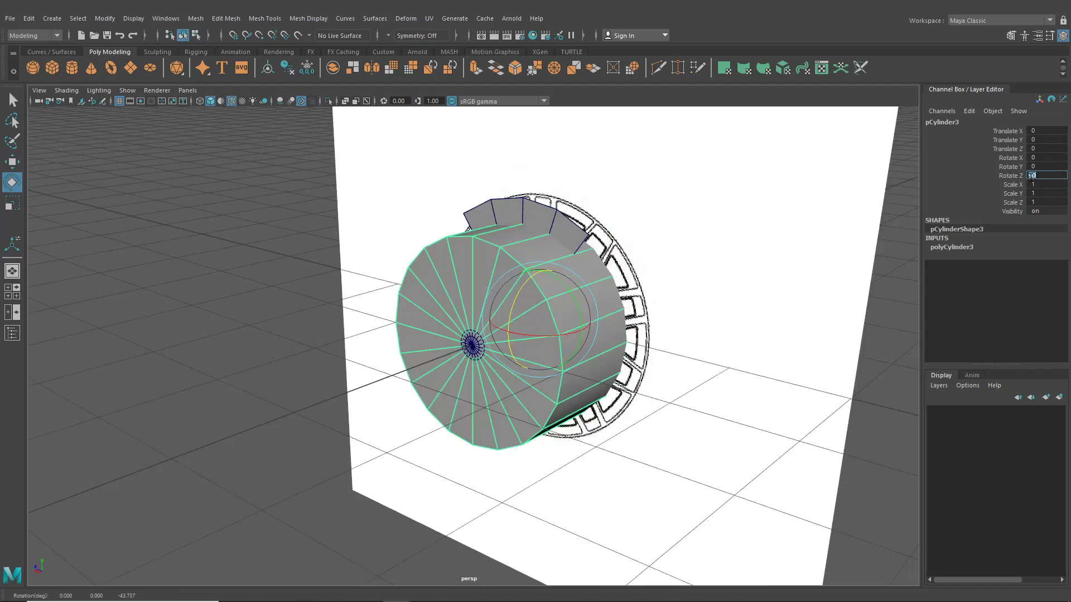
left_click(11, 296)
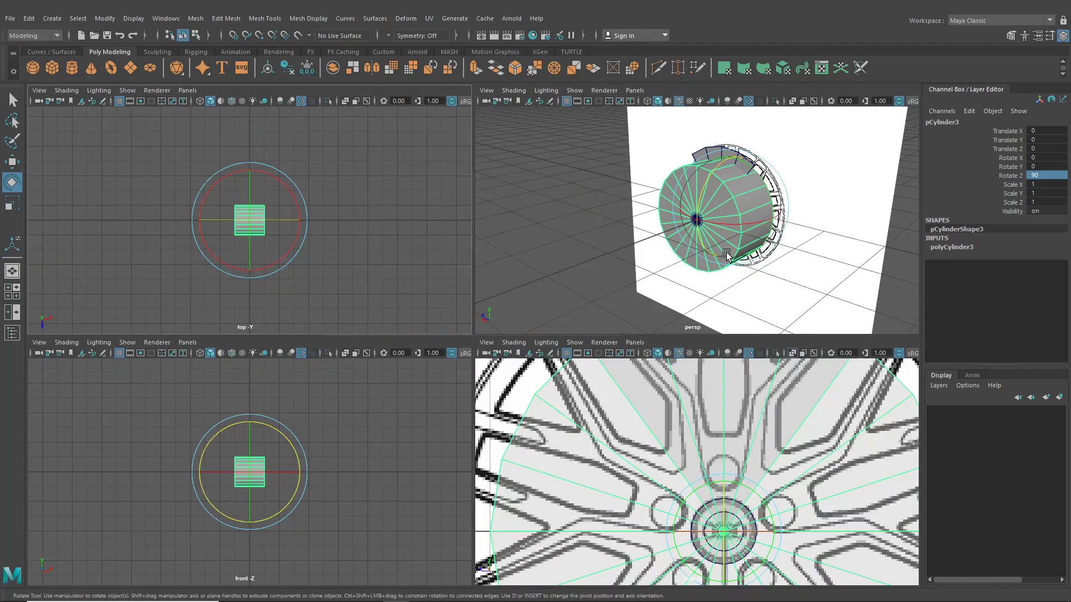
key("space")
left_click(12, 161)
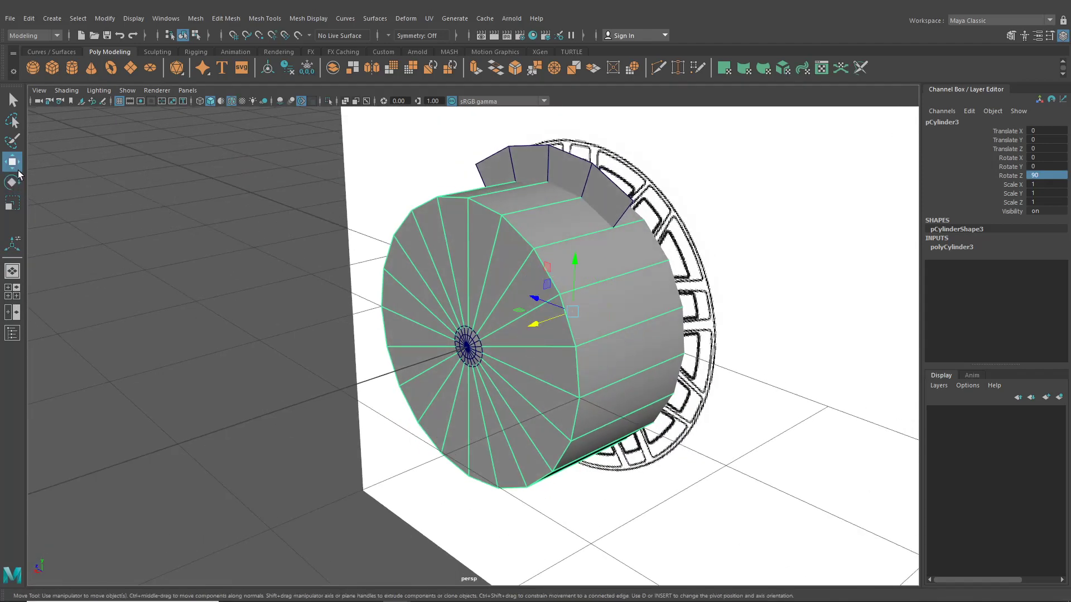
left_click(11, 203)
left_click_drag(573, 313, 858, 307)
Set the third cylinder's axis subdivisions to 6
left_click(952, 247)
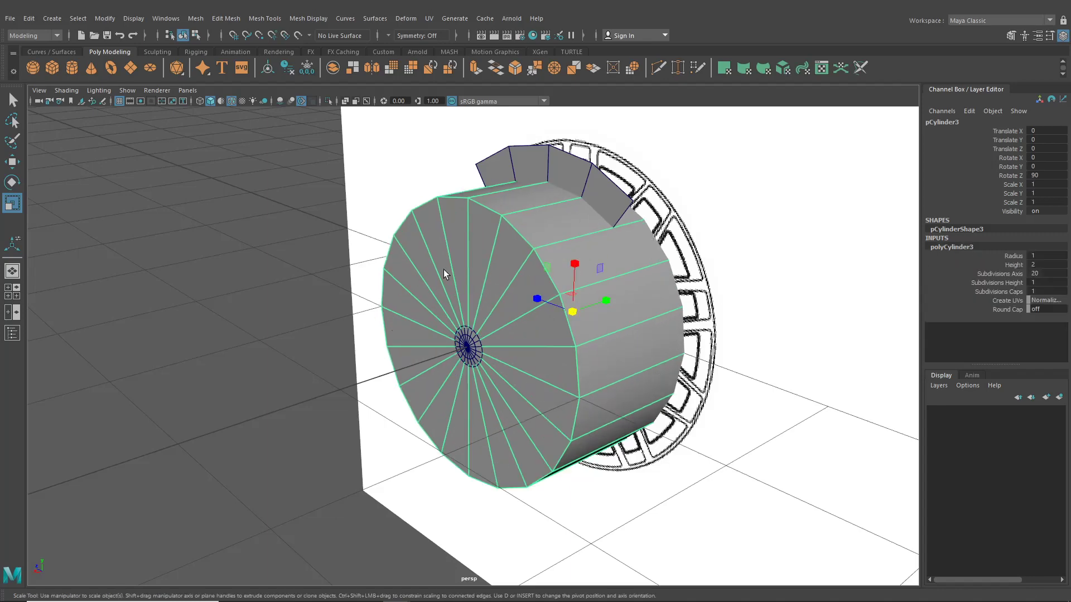
scroll(435, 293, "up", 5)
left_click_drag(429, 305, 502, 273, "alt")
left_click(12, 292)
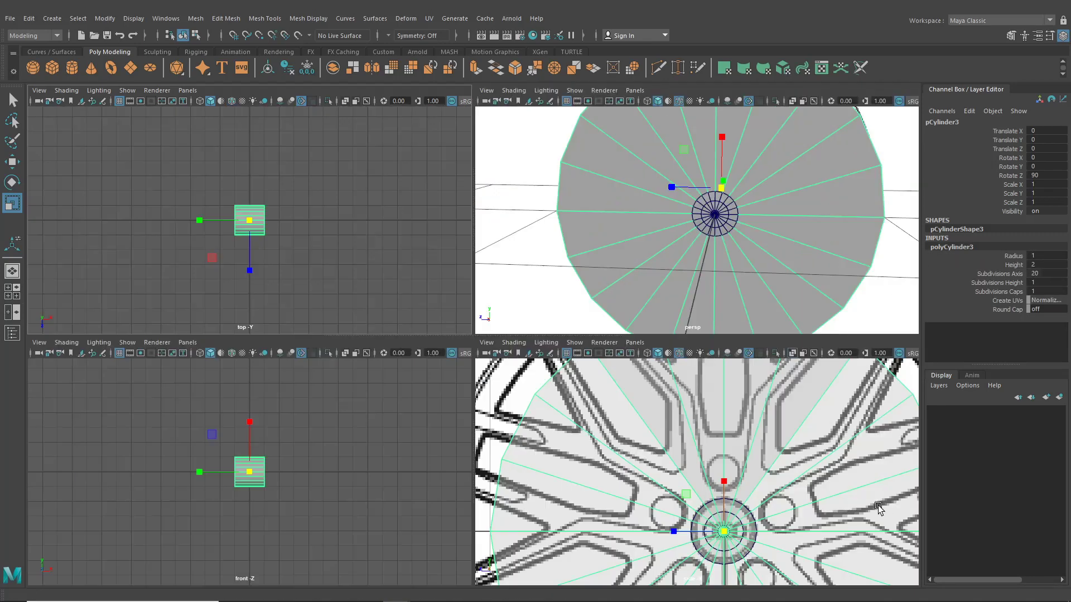
key("space")
scroll(664, 443, "up", 5)
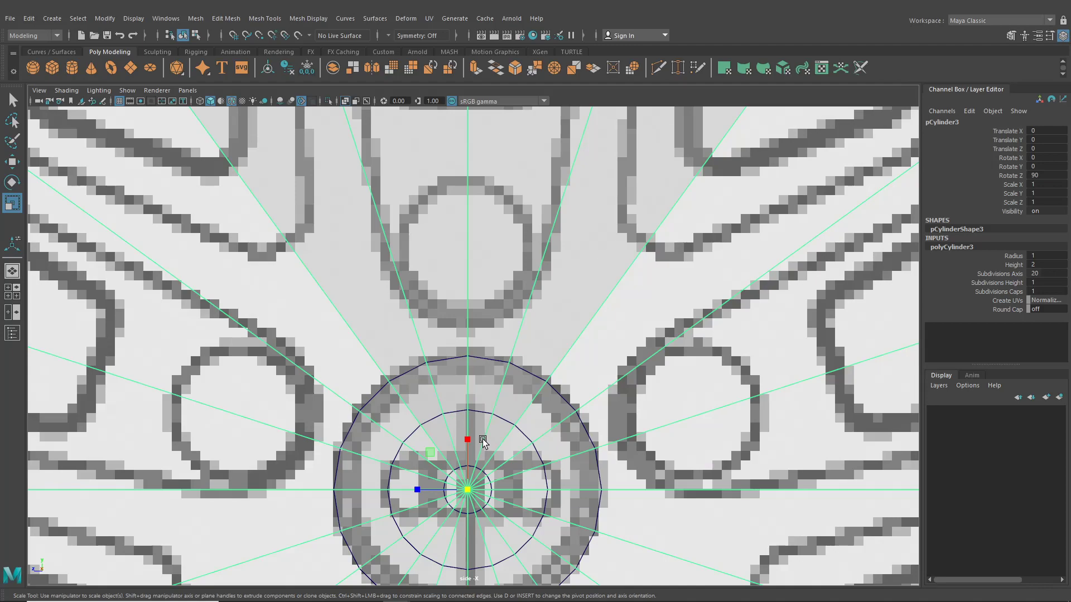
scroll(478, 291, "down", 10)
scroll(456, 332, "up", 4)
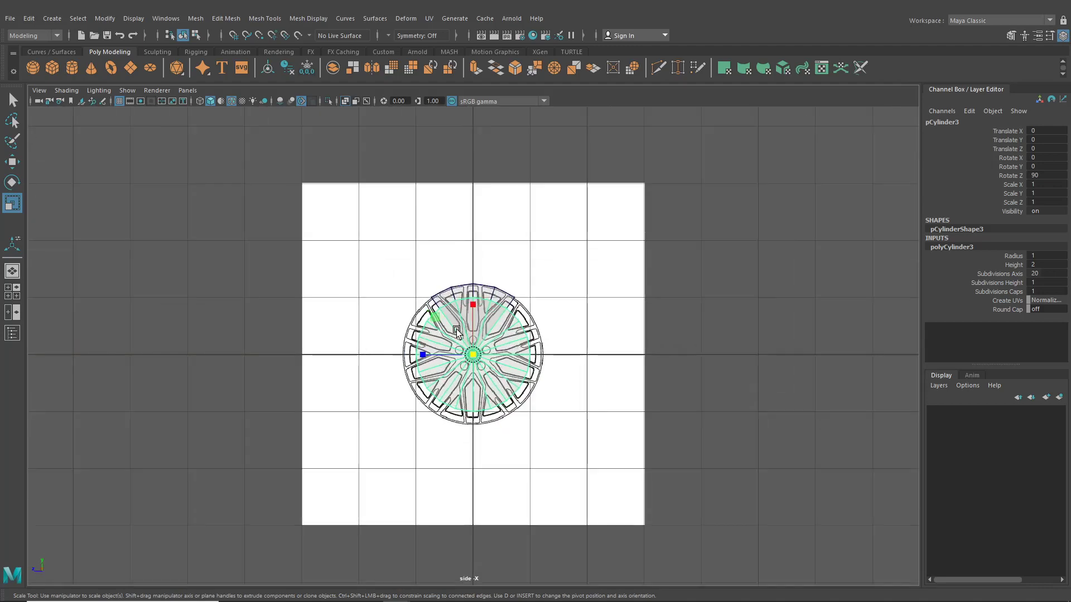
scroll(456, 332, "up", 4)
scroll(473, 346, "up", 6)
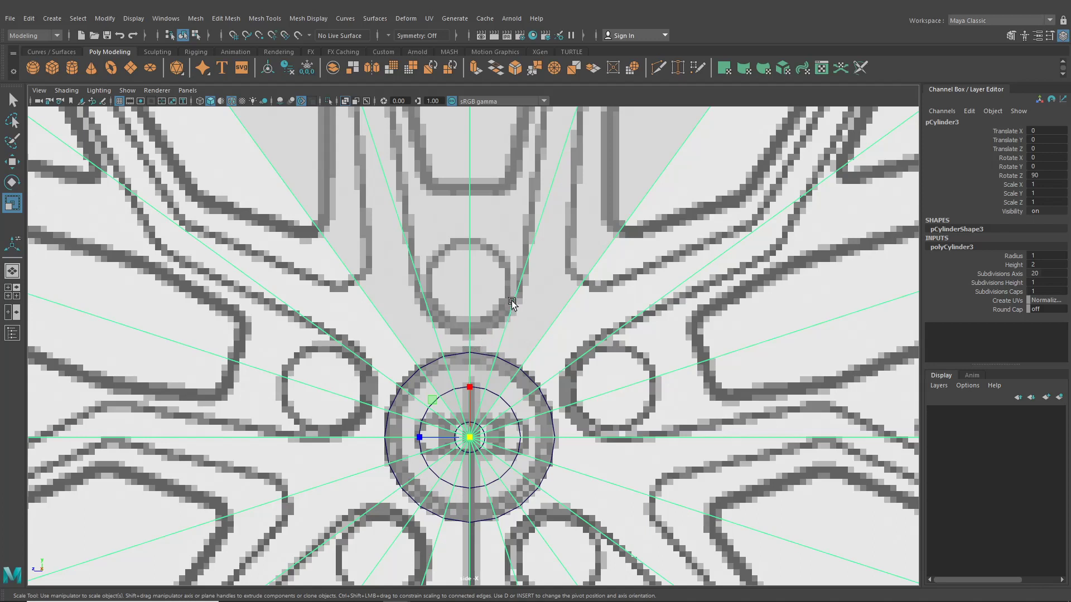
left_click(1031, 273)
key("Return")
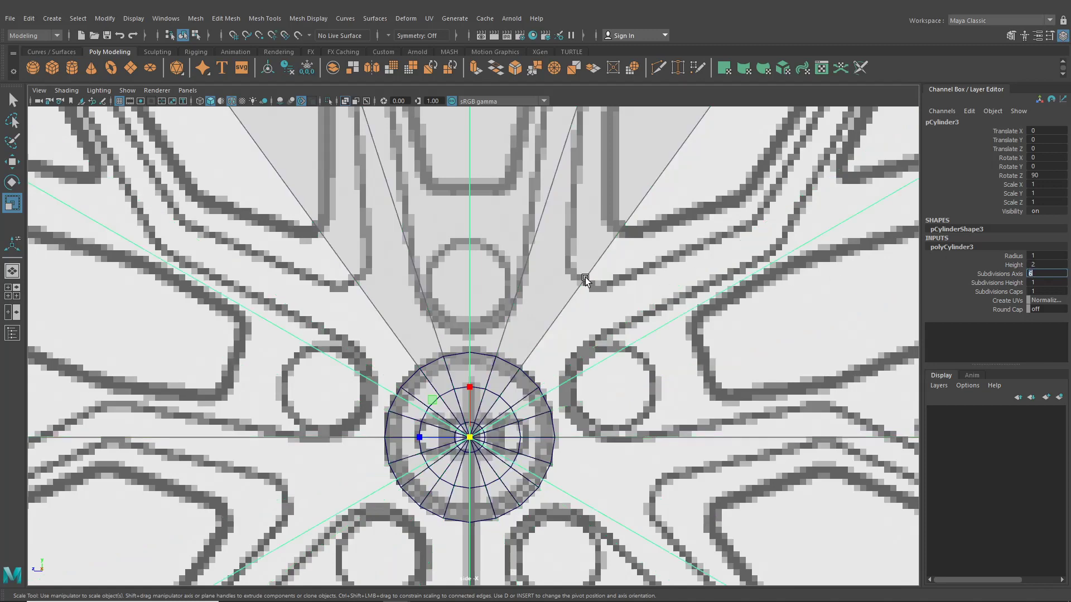
Scale the hexagonal cylinder uniformly down to about 0.183 in the side view
left_click_drag(470, 438, 217, 393)
scroll(448, 411, "down", 10)
scroll(469, 384, "up", 5)
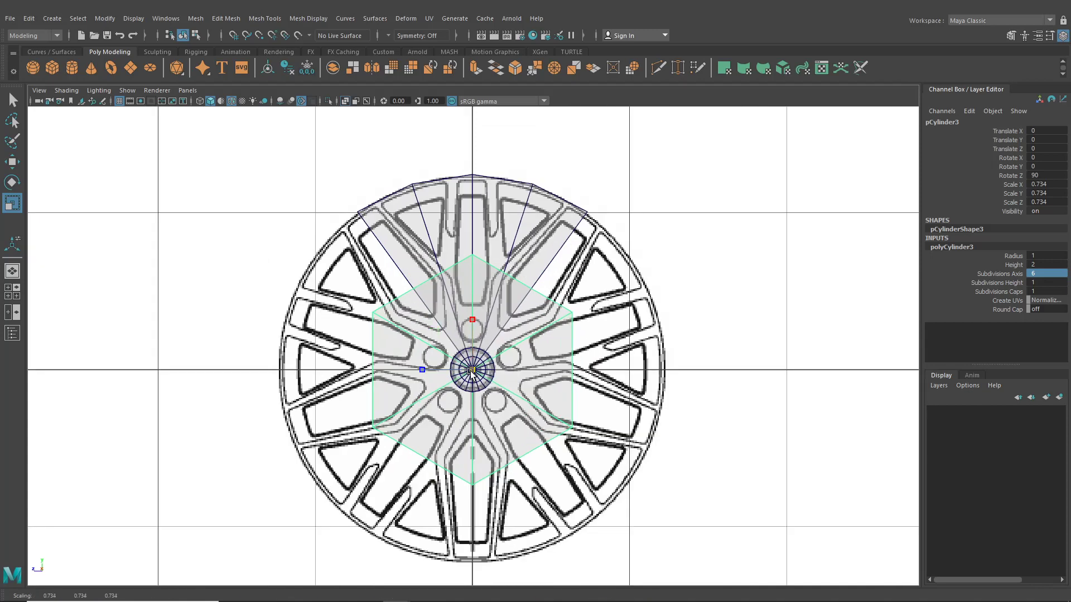
left_click_drag(436, 369, 285, 350)
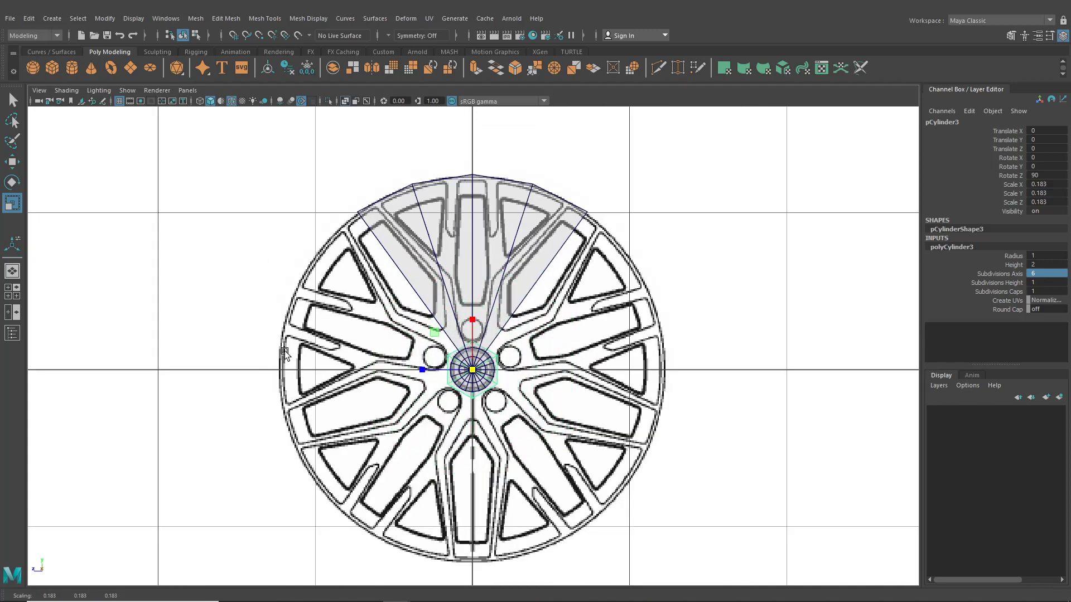
Move the hexagonal cylinder up to about Y 0.257 over the top bolt hole and scale it to about 0.075
left_click(8, 167)
left_click_drag(472, 325, 354, 259)
scroll(472, 278, "up", 5)
key("r")
scroll(354, 260, "up", 3)
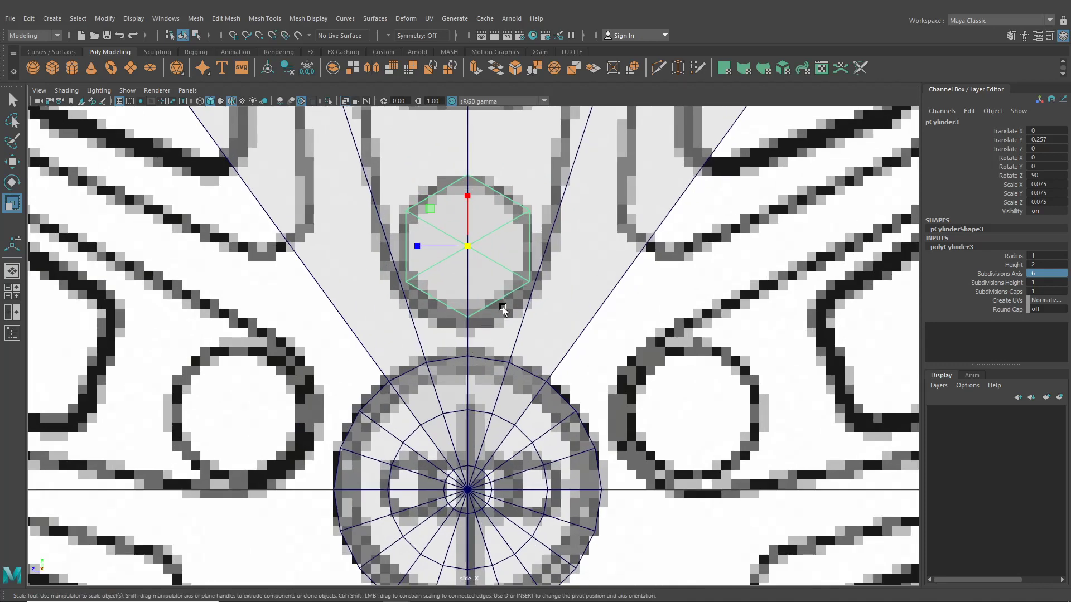
Fine-tune the hexagonal cylinder's uniform scale to about 0.074 against the bolt hole and return to the perspective view
scroll(569, 331, "down", 10)
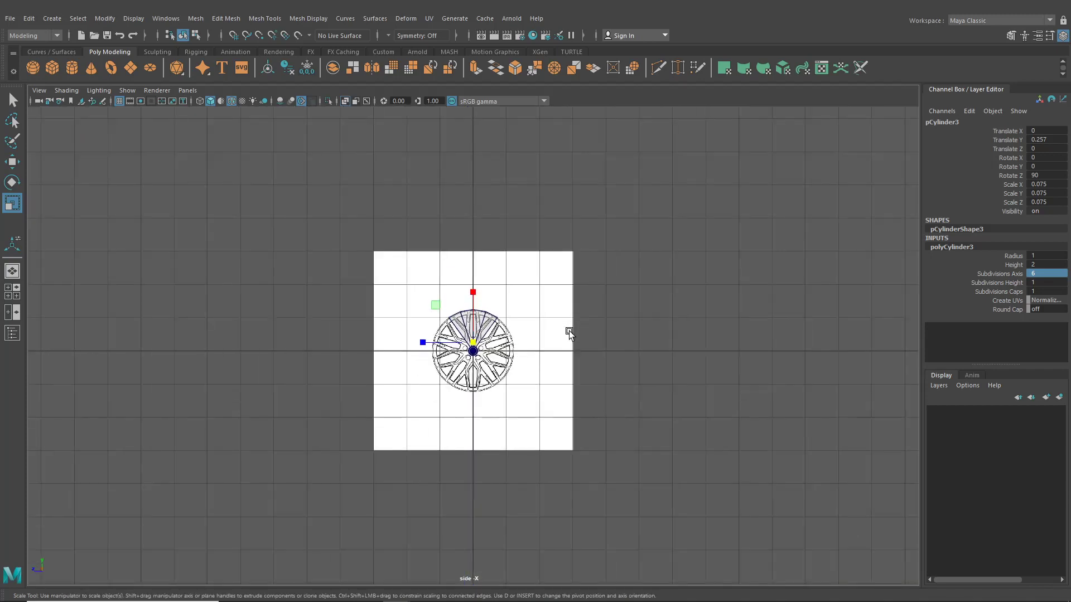
scroll(566, 333, "up", 5)
scroll(566, 333, "down", 2)
scroll(566, 332, "up", 3)
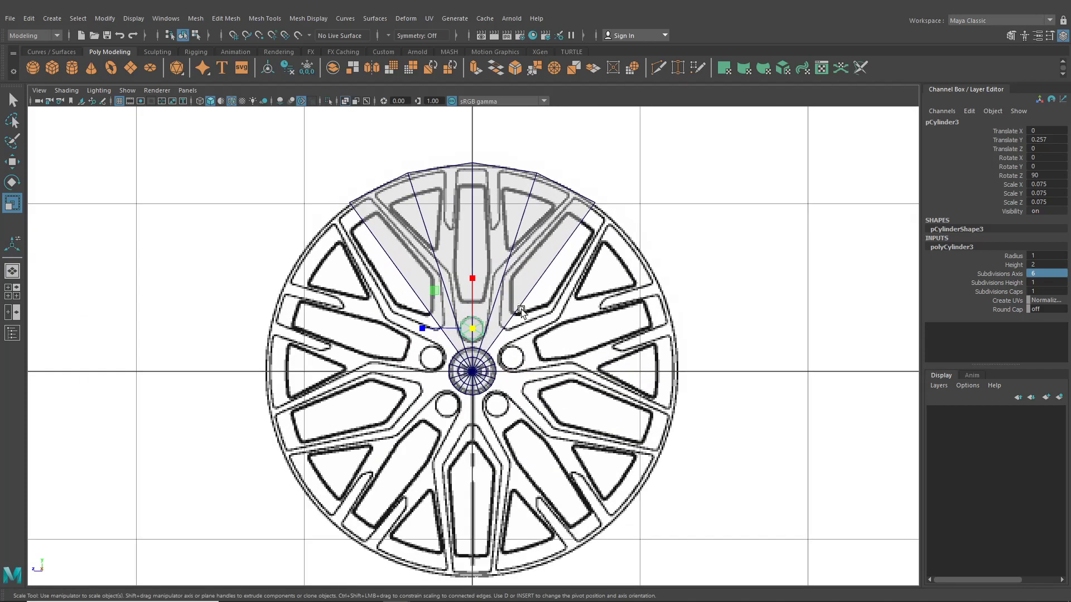
scroll(471, 330, "up", 4)
left_click_drag(470, 317, 469, 319)
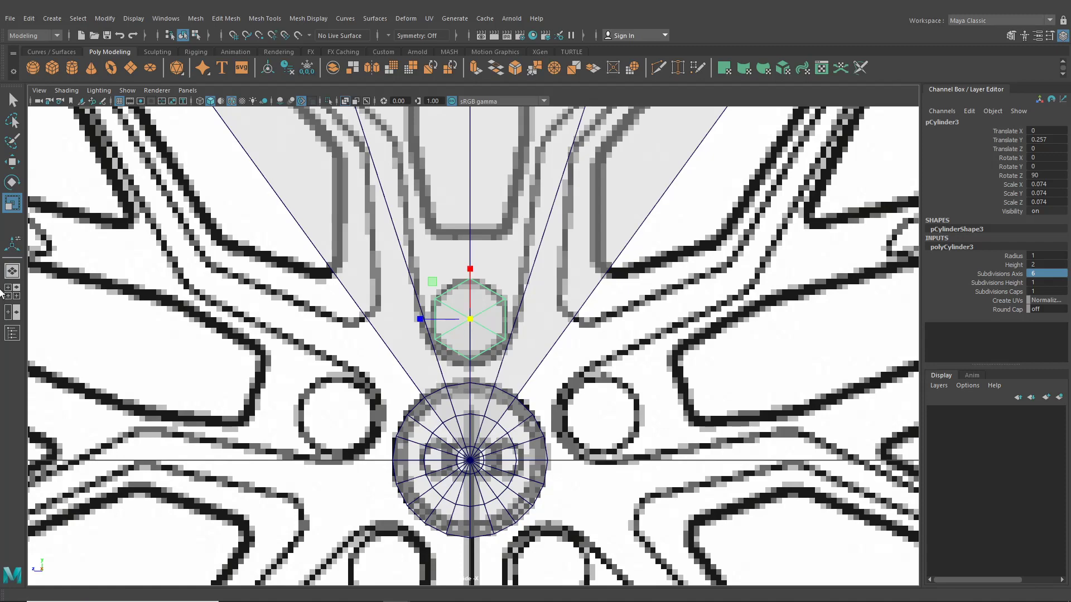
left_click(11, 272)
left_click_drag(527, 223, 419, 240, "alt")
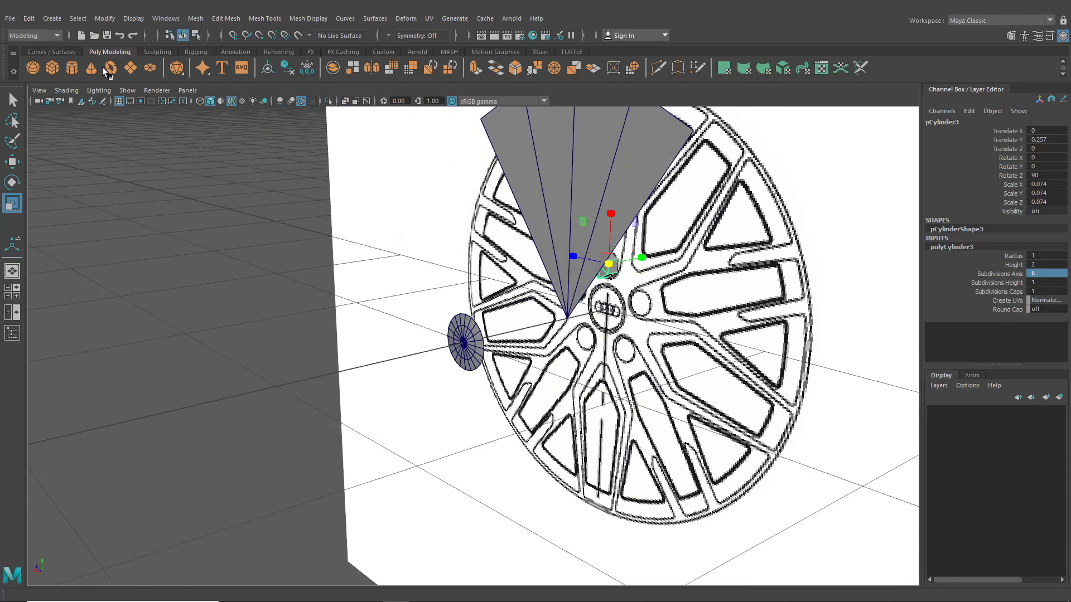
Move the hexagonal cylinder out in front of the blueprint to about X 0.89
left_click(13, 162)
left_click_drag(587, 270, 485, 319)
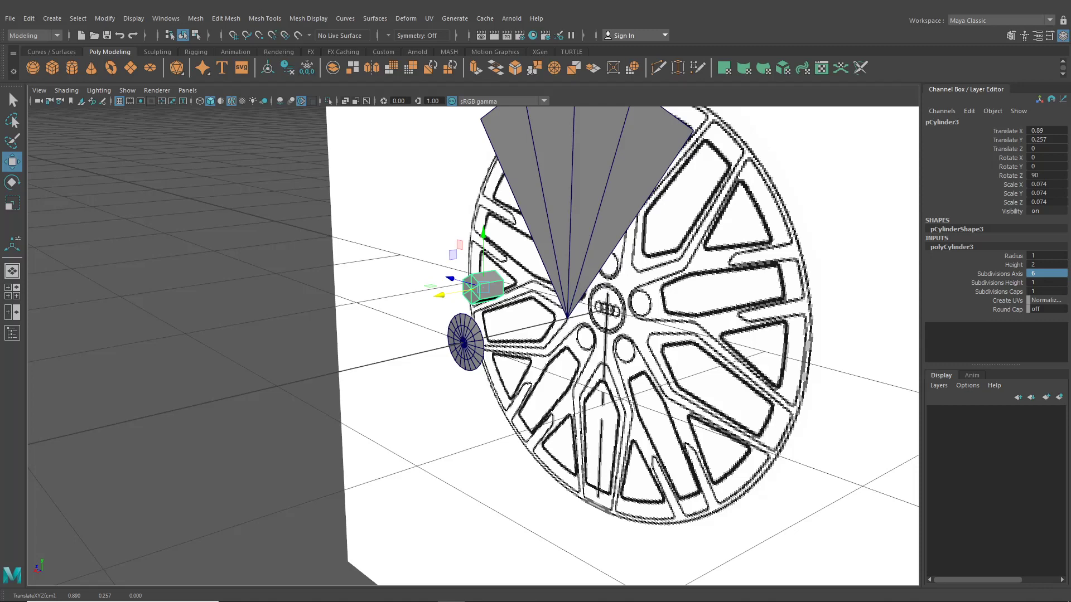
middle_click_drag(478, 330, 487, 388, "alt")
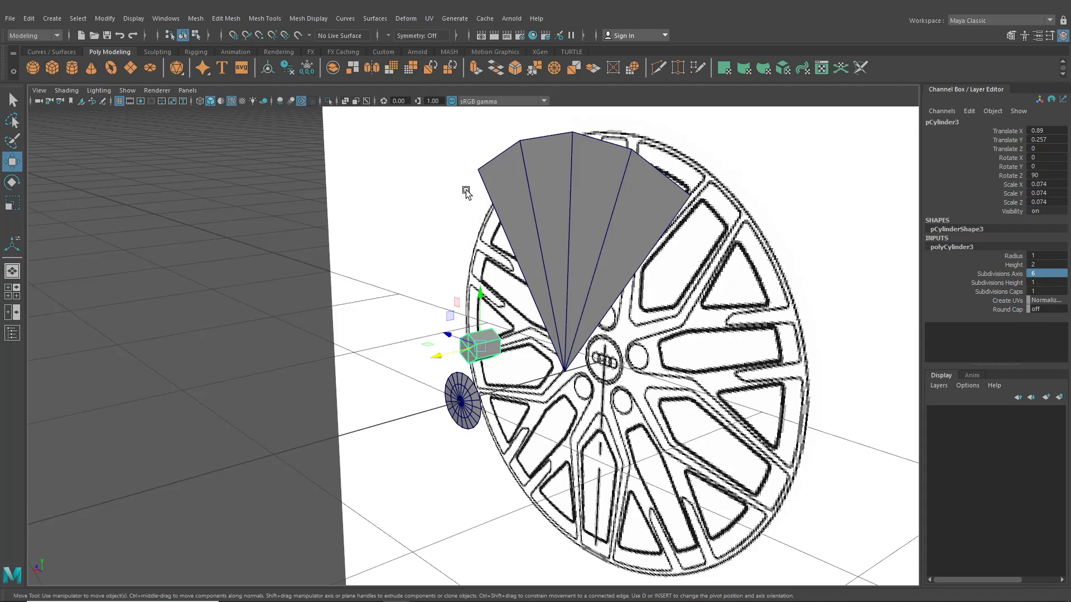
Examine the hexagonal cylinder's placement relative to the hub disc, the wedge and the blueprint from several angles
left_click_drag(503, 329, 474, 335, "alt")
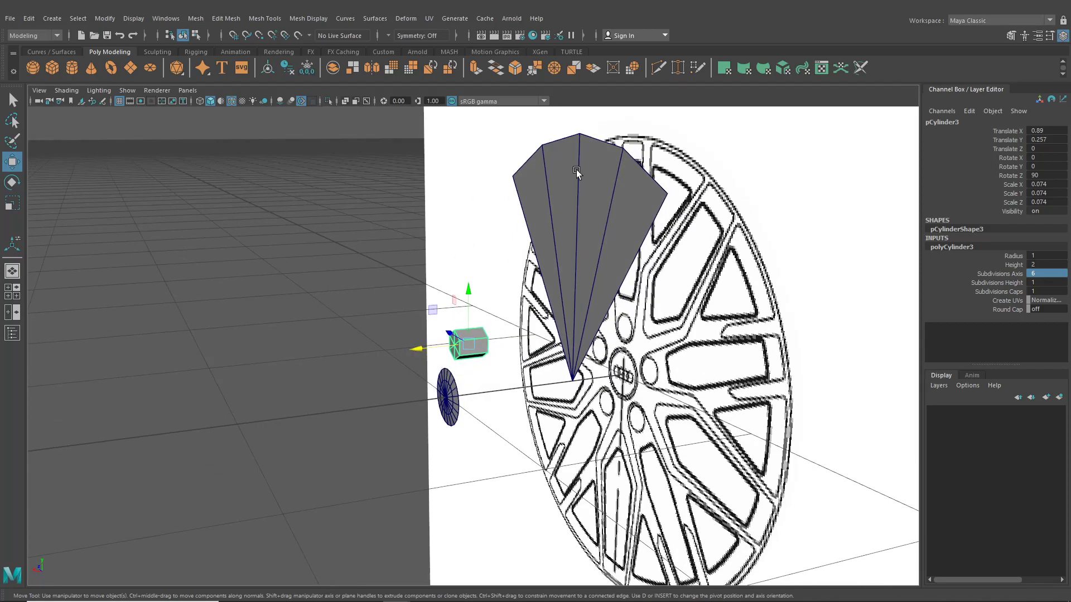
left_click_drag(577, 264, 554, 267, "alt")
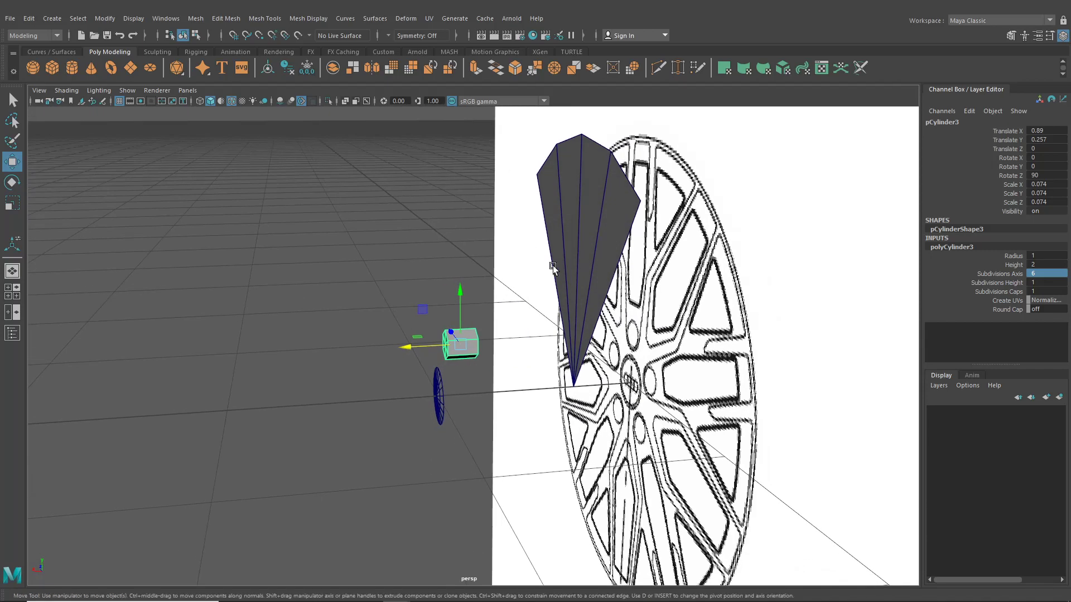
middle_click_drag(536, 286, 577, 243, "alt")
scroll(576, 243, "up", 3)
scroll(550, 248, "up", 3)
left_click_drag(550, 249, 521, 294, "alt")
scroll(521, 294, "up", 3)
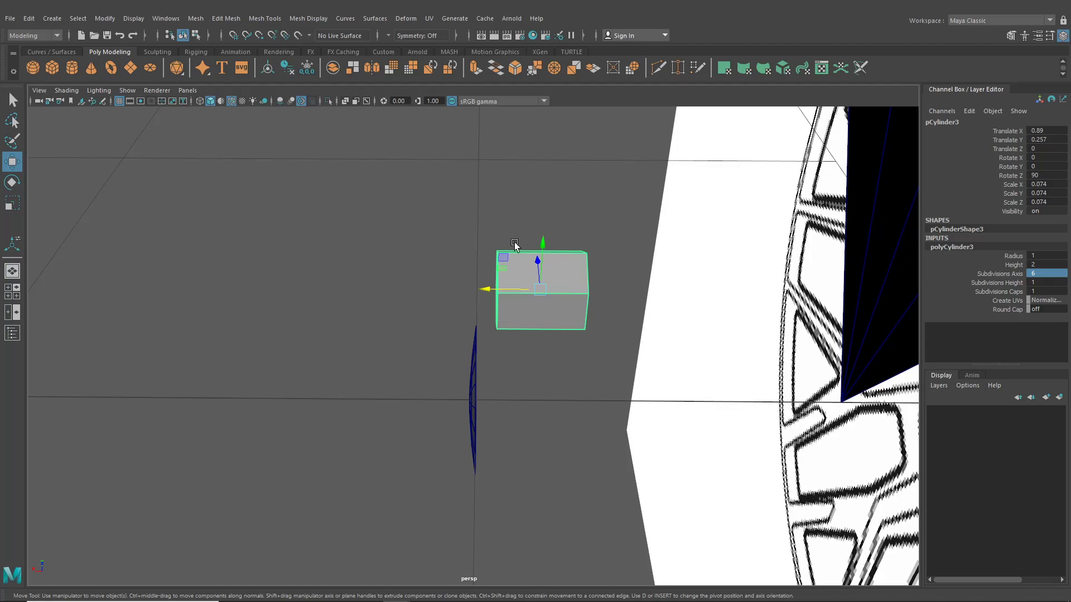
left_click_drag(515, 246, 487, 267, "alt")
scroll(495, 287, "down", 5)
left_click(425, 306)
scroll(437, 317, "up", 3)
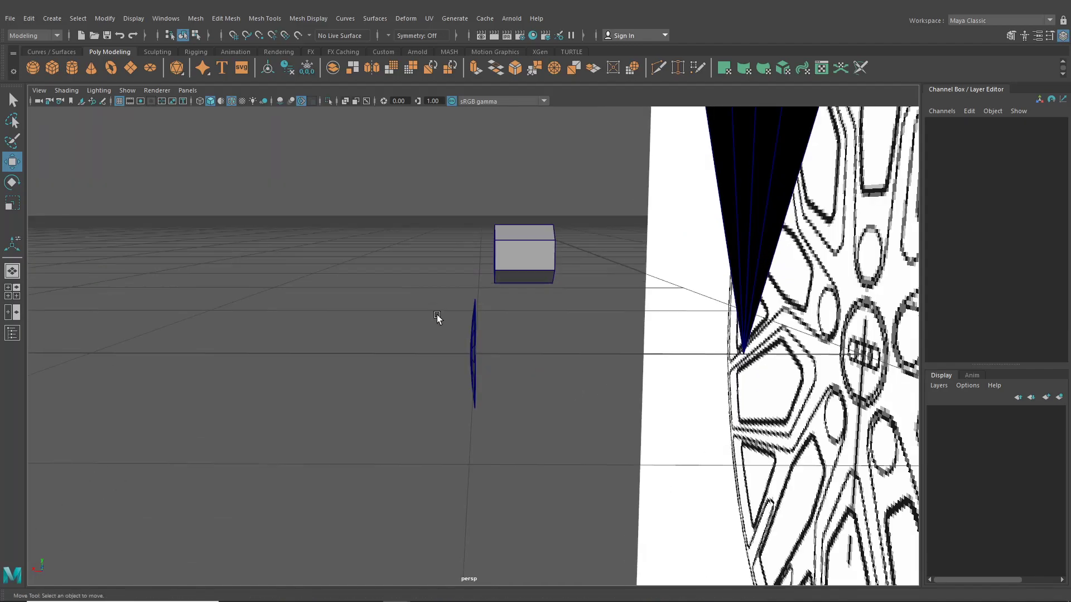
left_click_drag(437, 318, 473, 324, "alt")
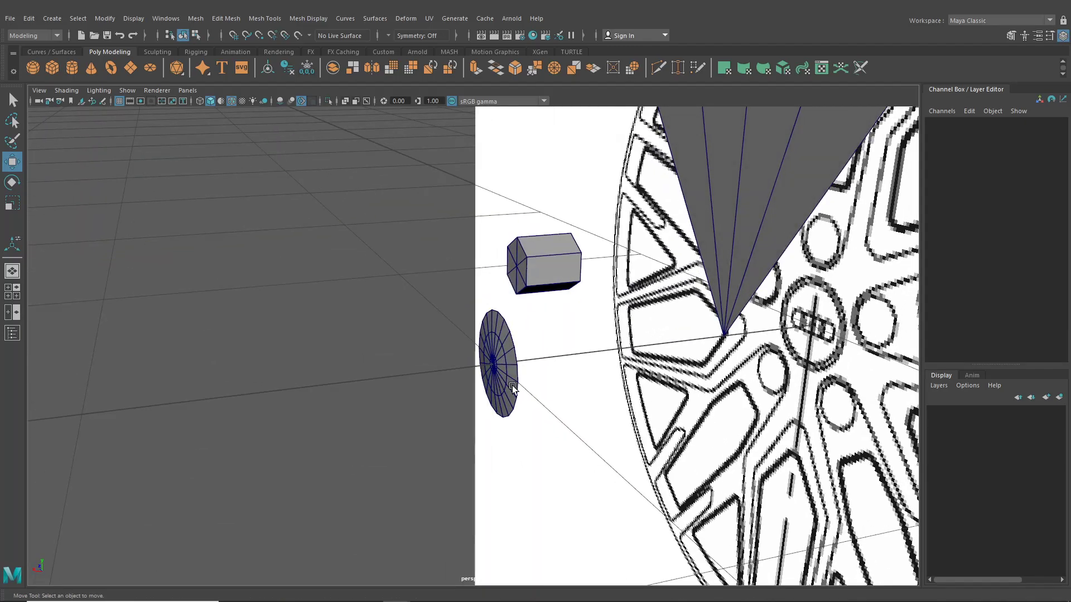
left_click_drag(512, 385, 541, 270, "alt")
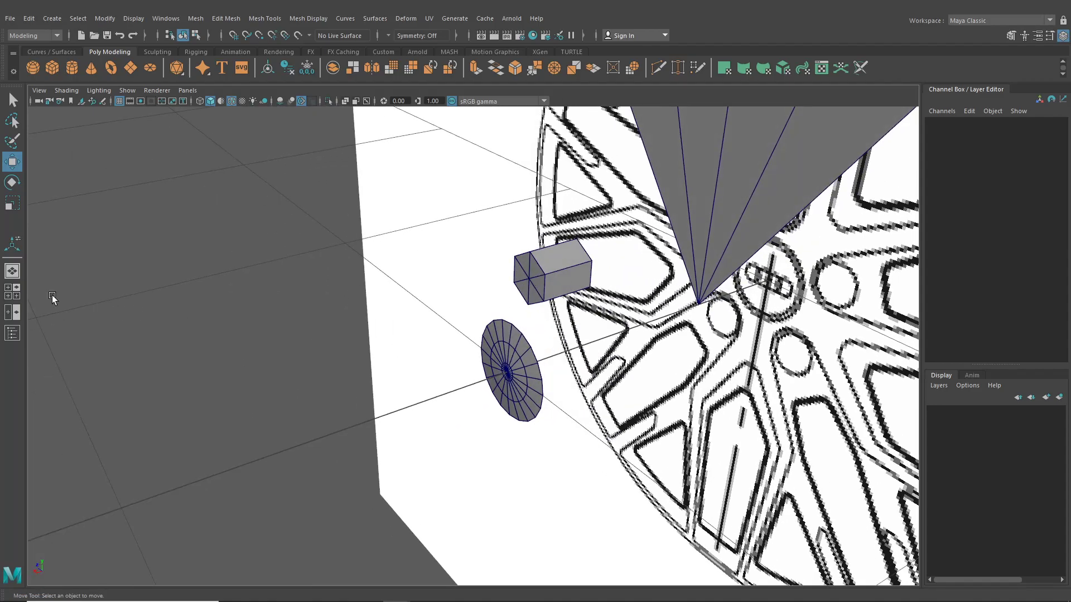
Create a polygon pipe primitive at the wheel centre in the side view
left_click(16, 296)
key("space")
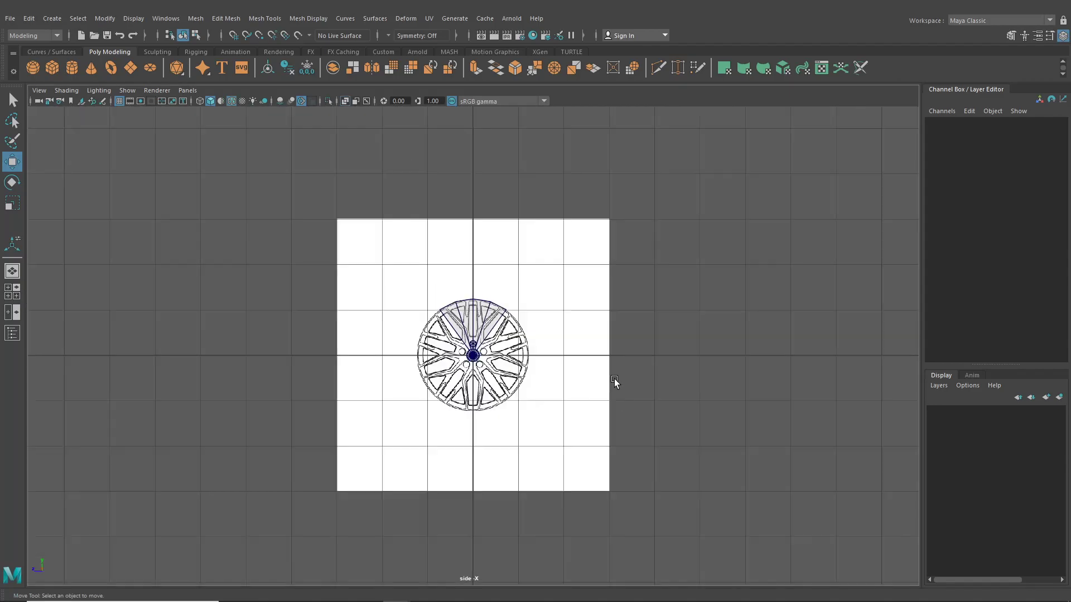
scroll(604, 400, "up", 2)
scroll(603, 400, "up", 3)
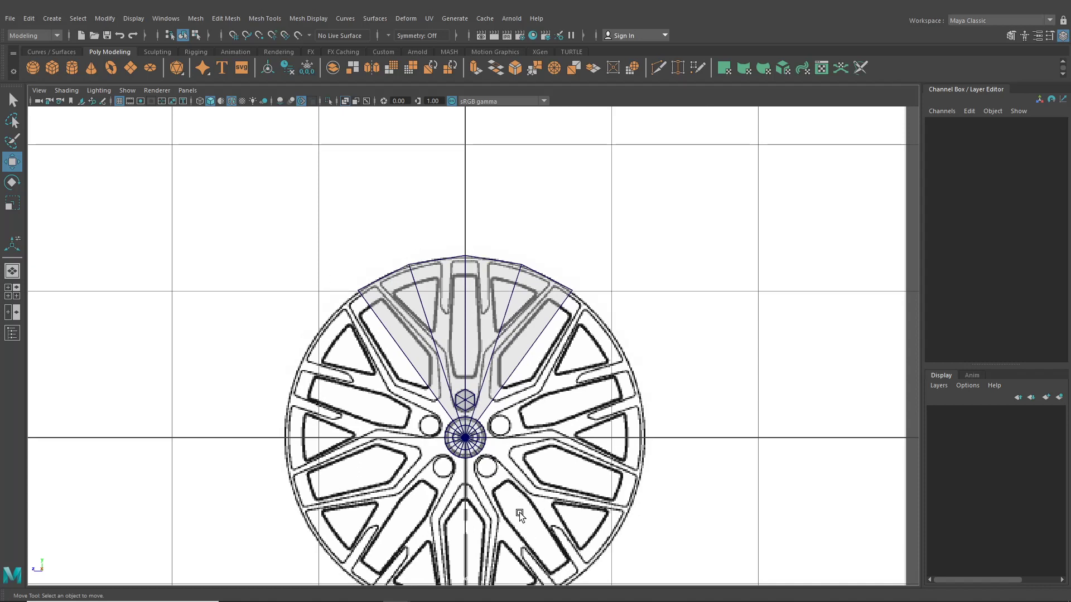
scroll(543, 479, "up", 3)
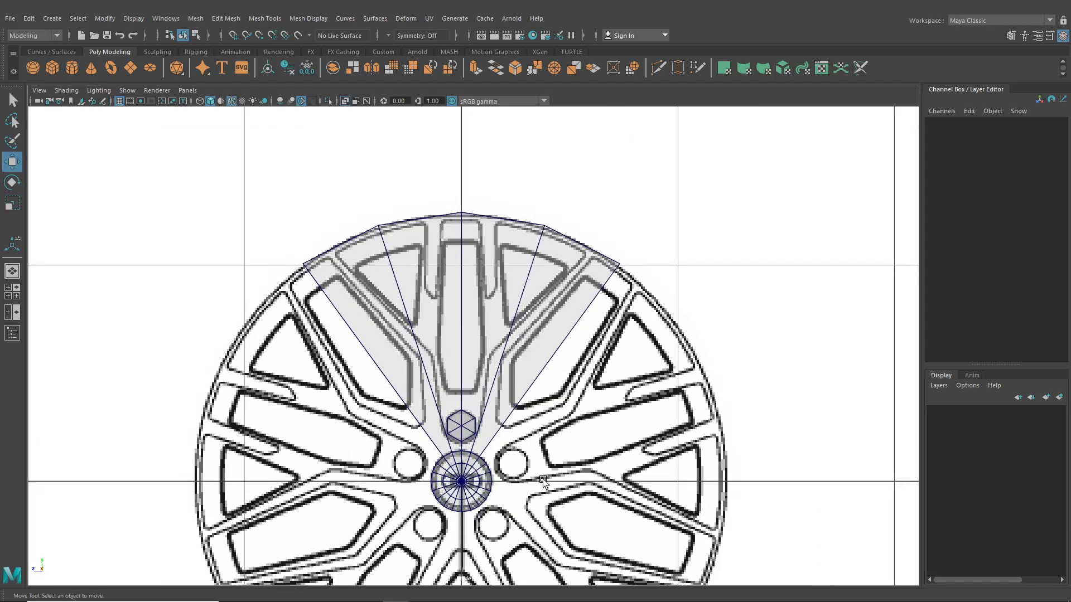
scroll(543, 480, "up", 1)
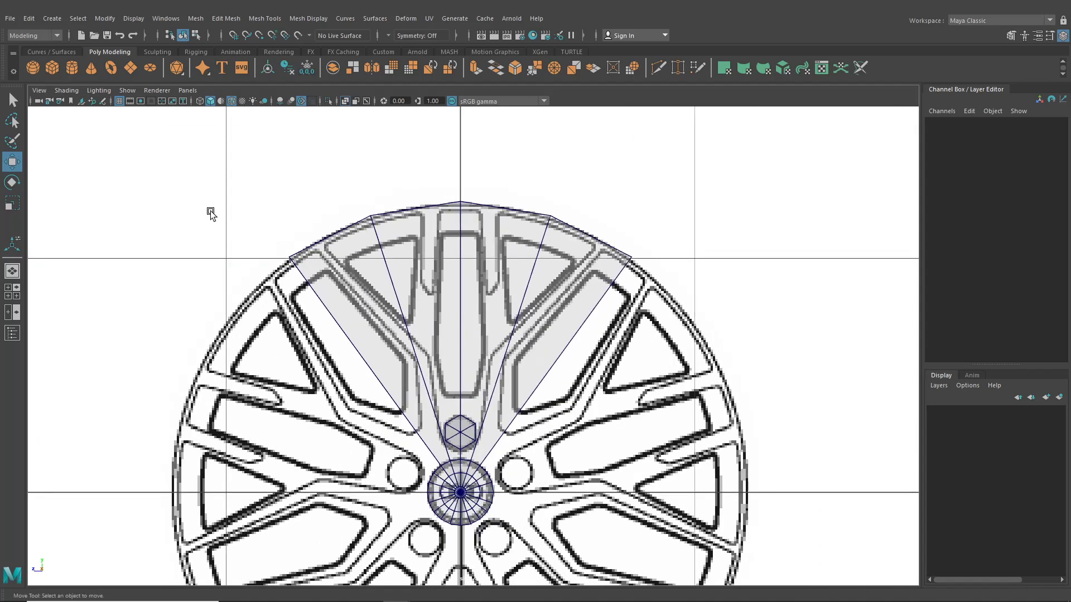
left_click(52, 22)
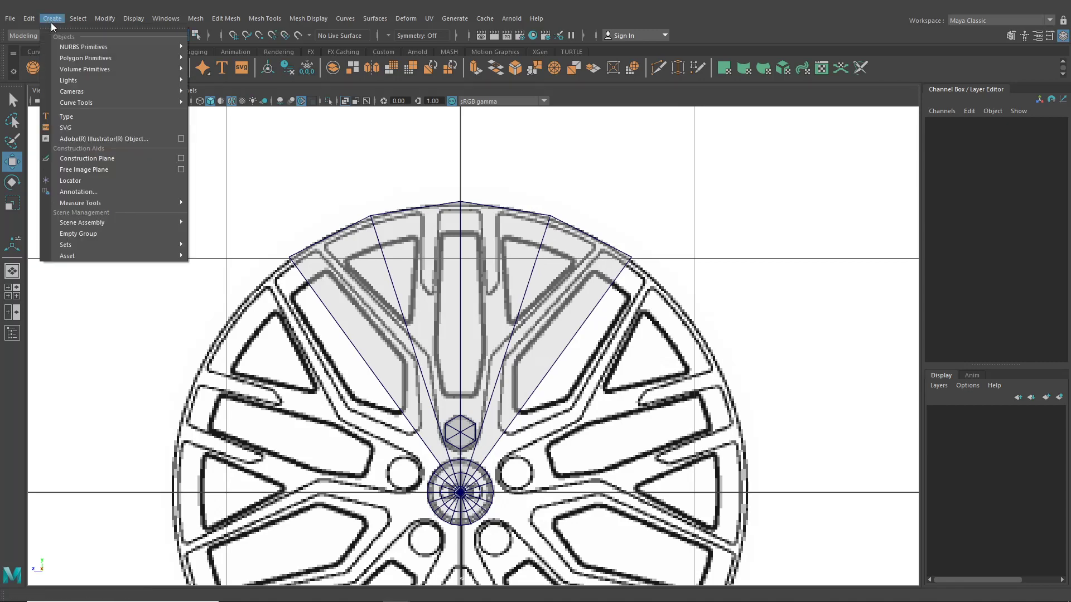
mouse_move(106, 58)
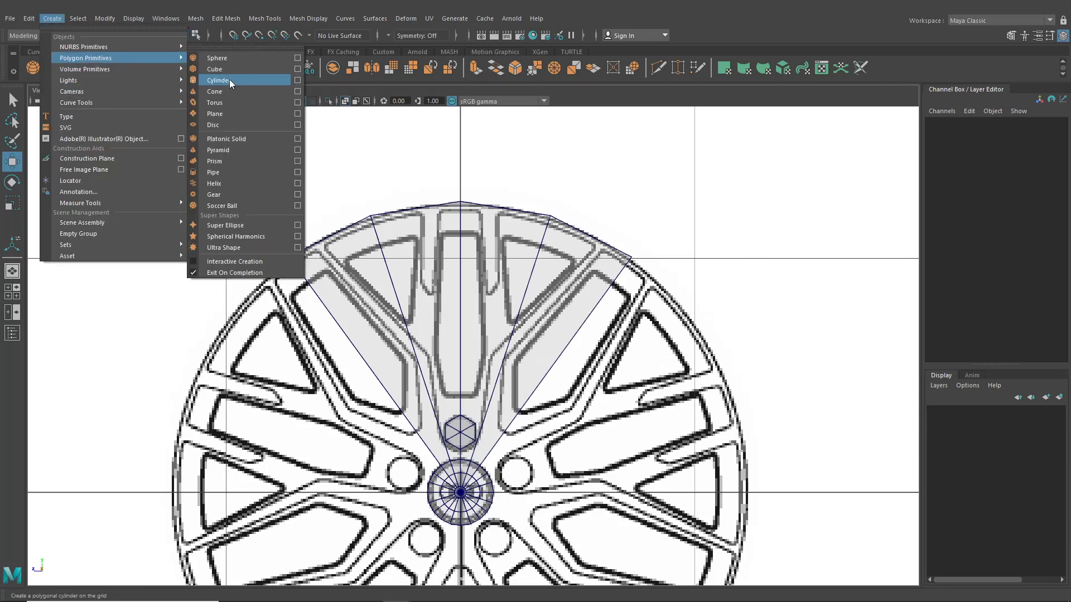
left_click(227, 172)
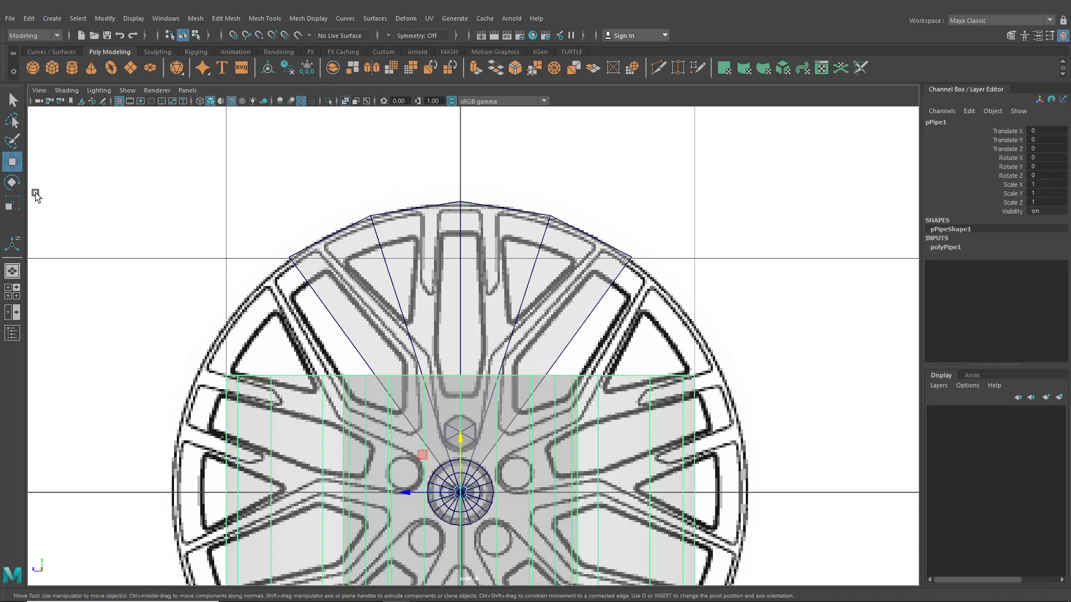
Rotate the pipe to 90 degrees in Z so that it faces the wheel blueprint
left_click(12, 183)
scroll(362, 267, "down", 5)
scroll(455, 280, "up", 5)
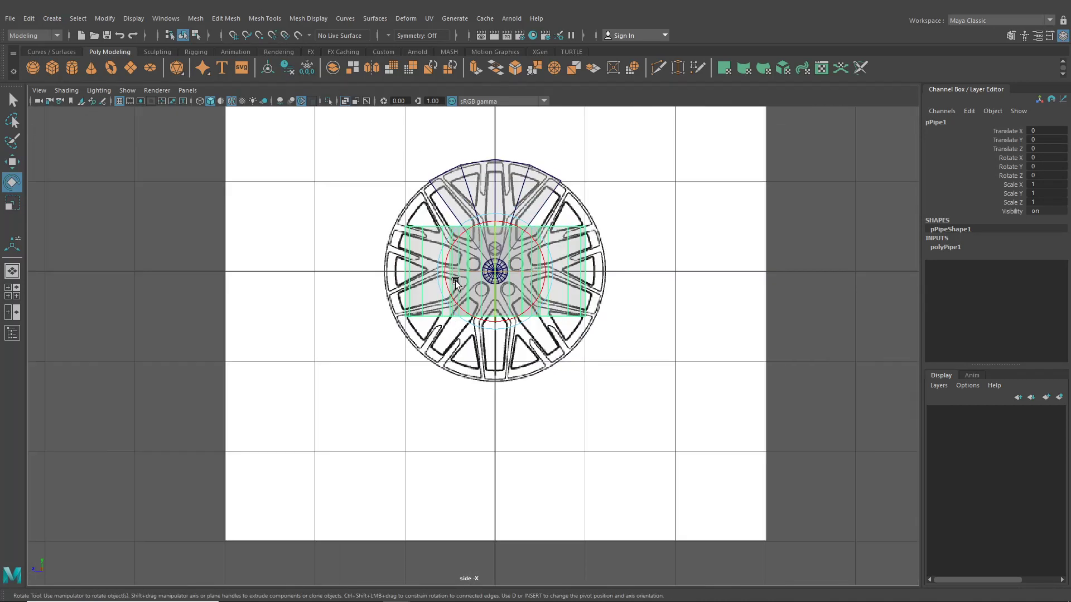
left_click_drag(500, 226, 501, 241)
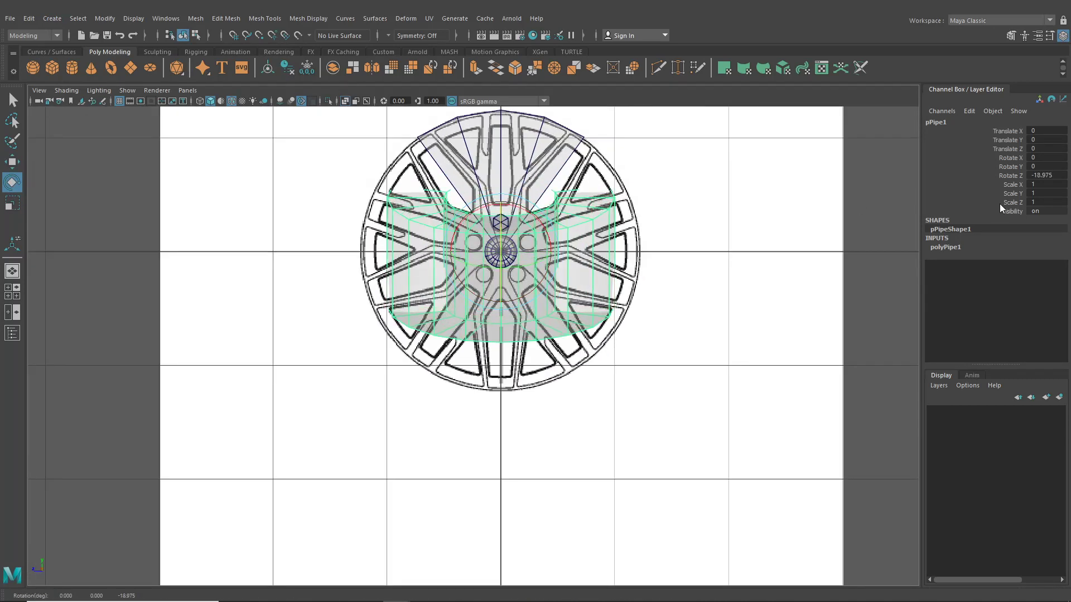
left_click(1036, 176)
type("90")
key("Return")
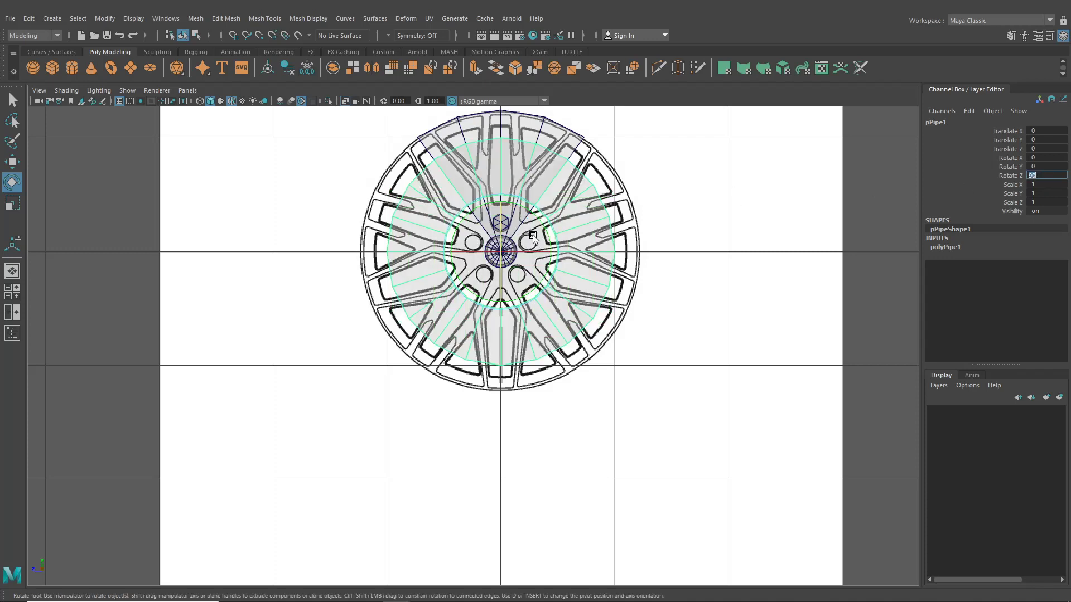
Set the pipe's height to 0.2 and its thickness to 0.02
left_click(951, 248)
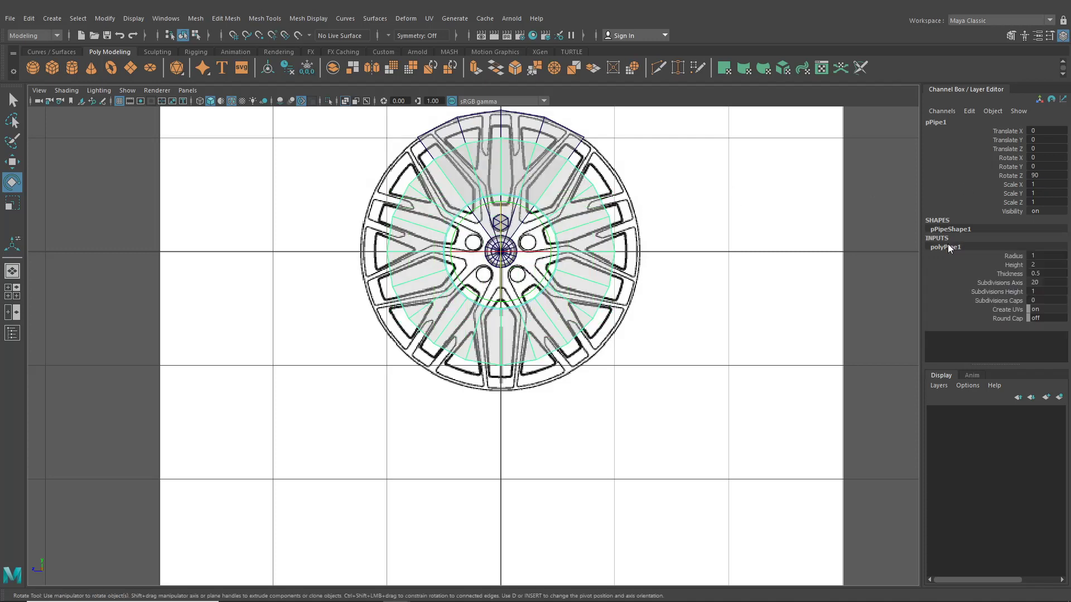
left_click(1016, 257)
scroll(779, 268, "up", 2)
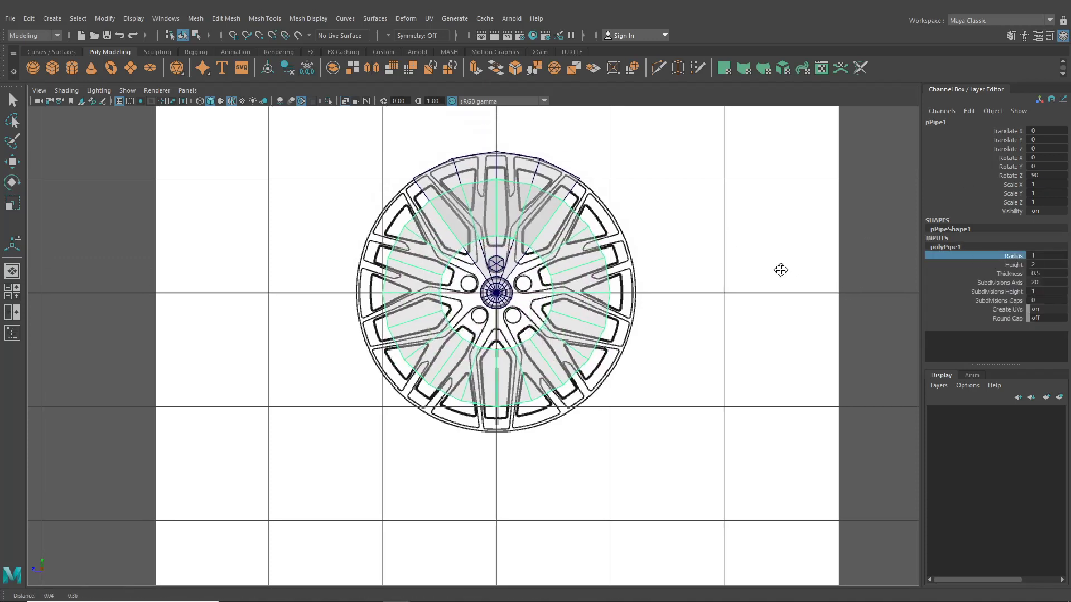
left_click(1040, 265)
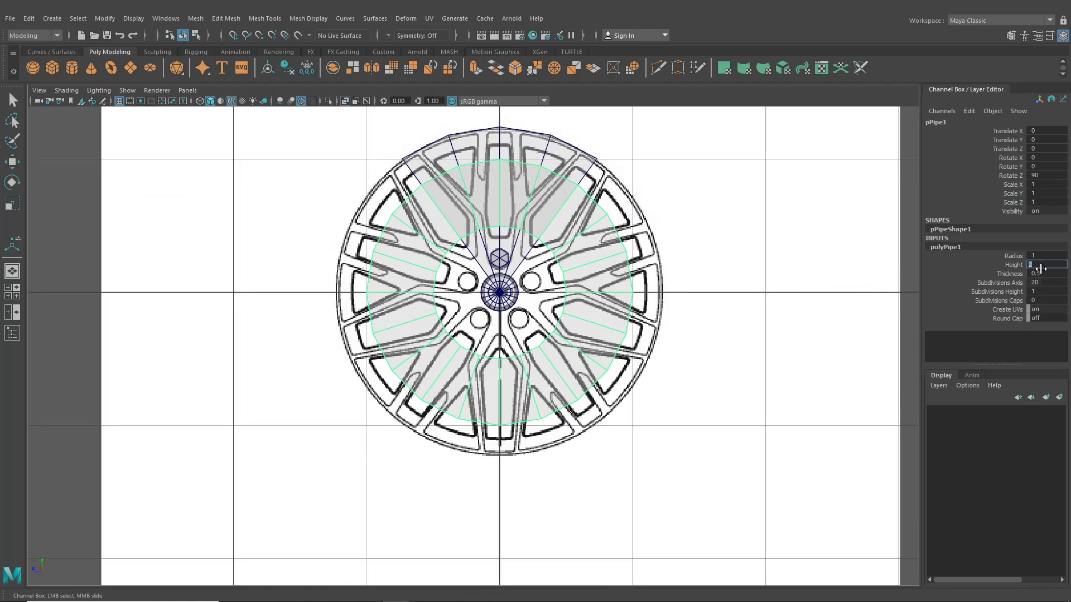
type("0.2")
key("Return")
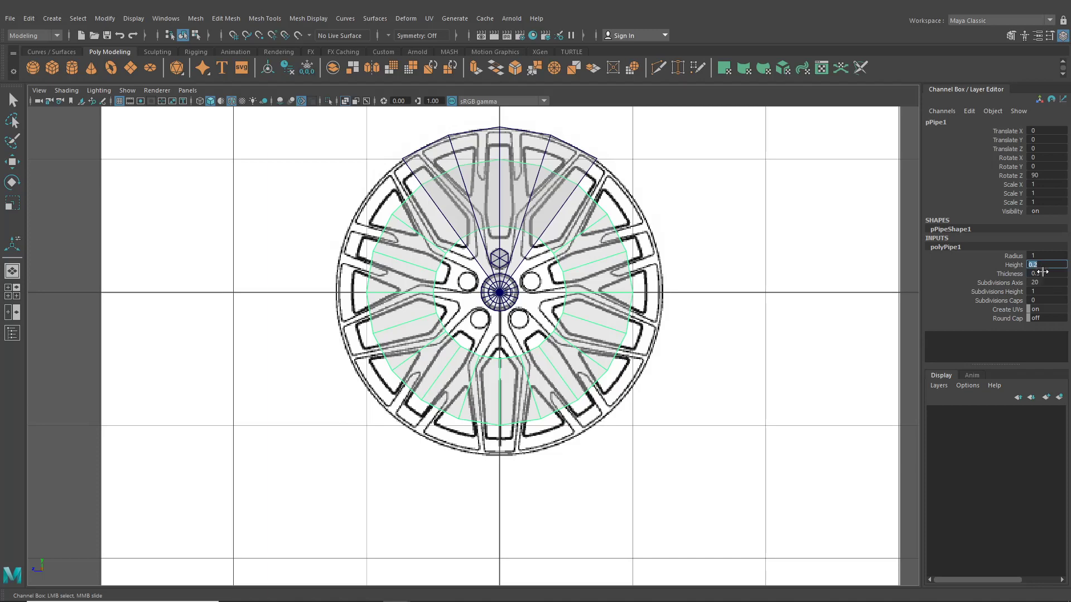
left_click(1042, 273)
key("Return")
Set the pipe's radius to 1.25 to match the wheel's outer rim on the blueprint
middle_click_drag(524, 195, 495, 252, "alt")
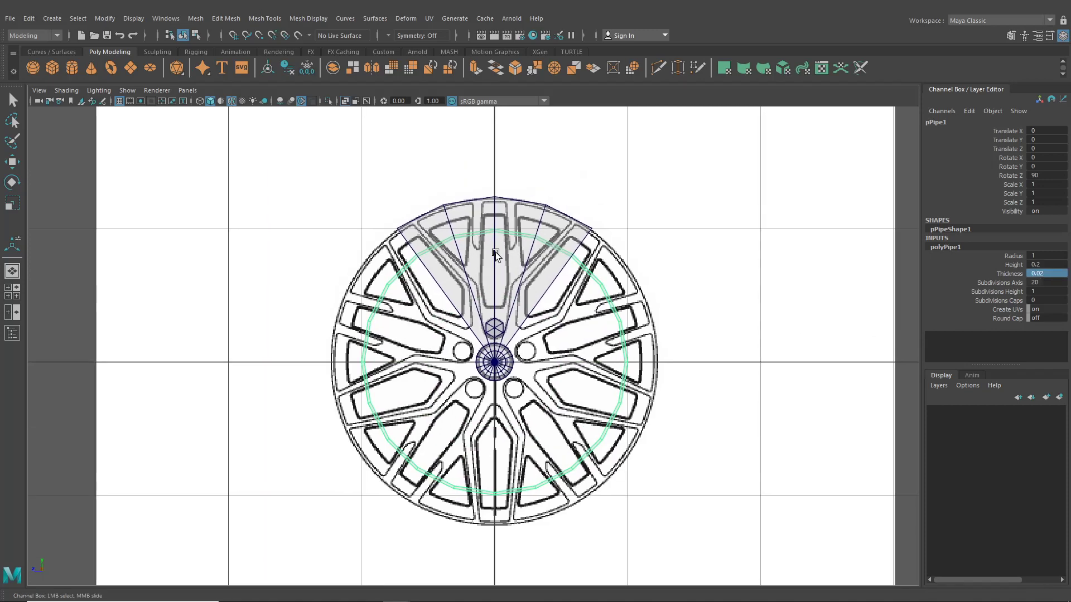
right_click_drag(495, 252, 647, 249, "alt")
left_click(1038, 255)
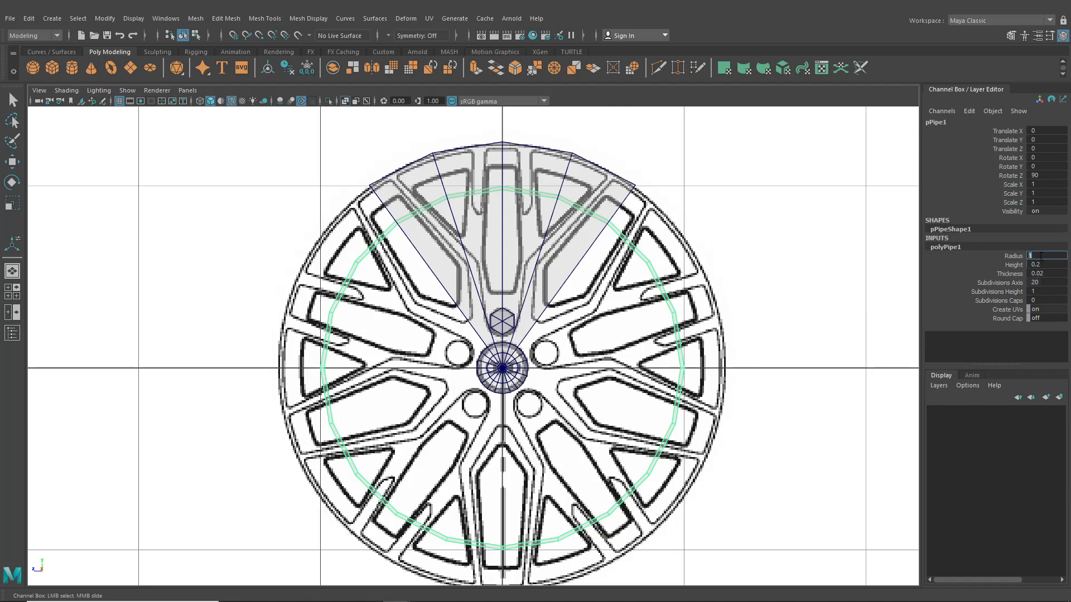
type("1.3")
key("Return")
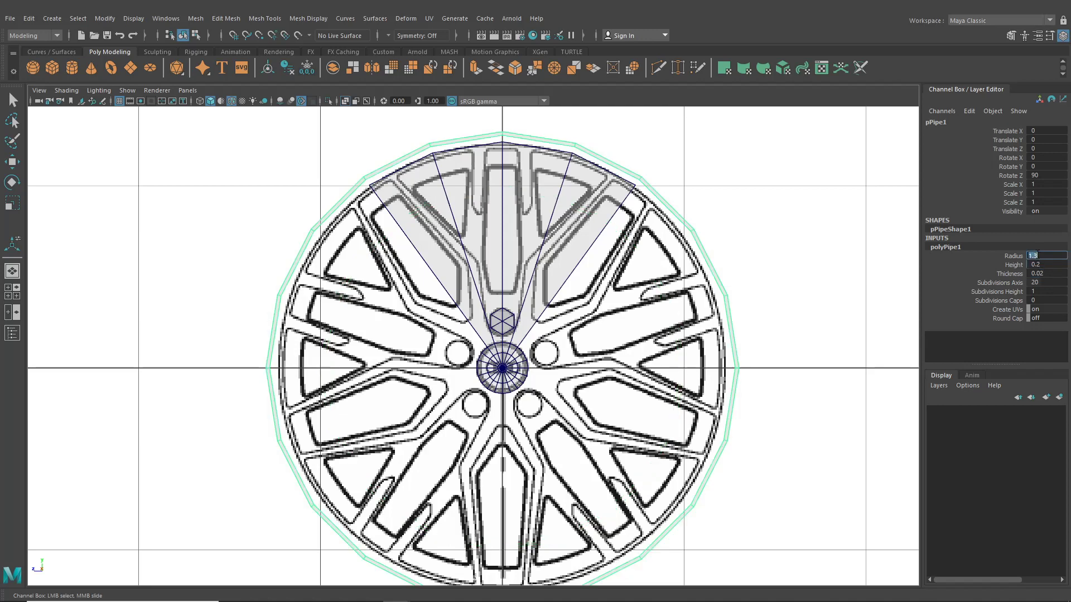
key("Return")
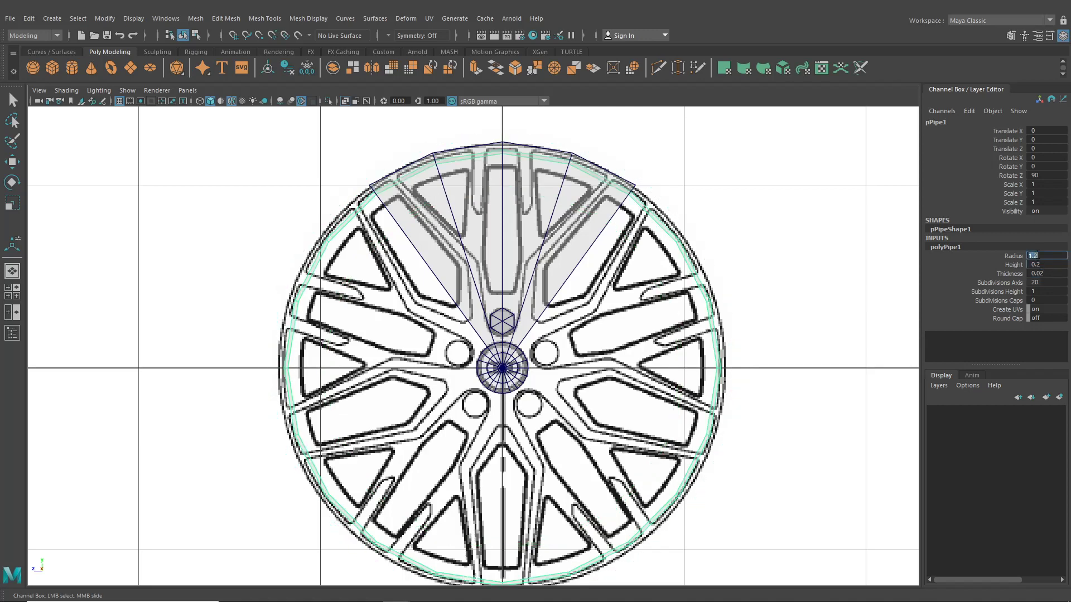
type("5")
key("Return")
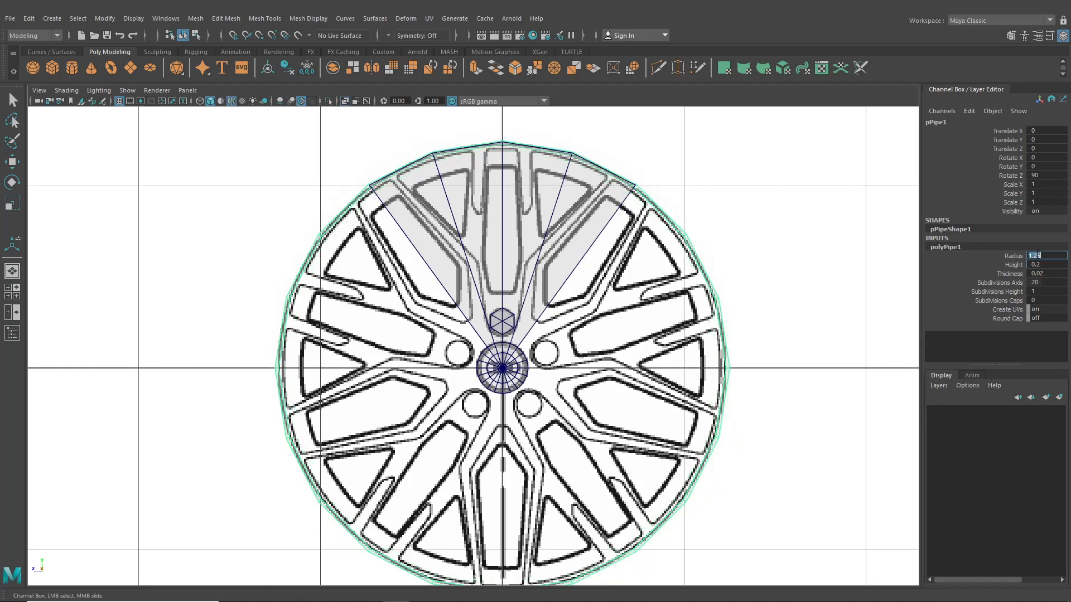
Raise the pipe's axis subdivisions to 100 to smooth its outline against the blueprint's outer rim
scroll(595, 150, "up", 3)
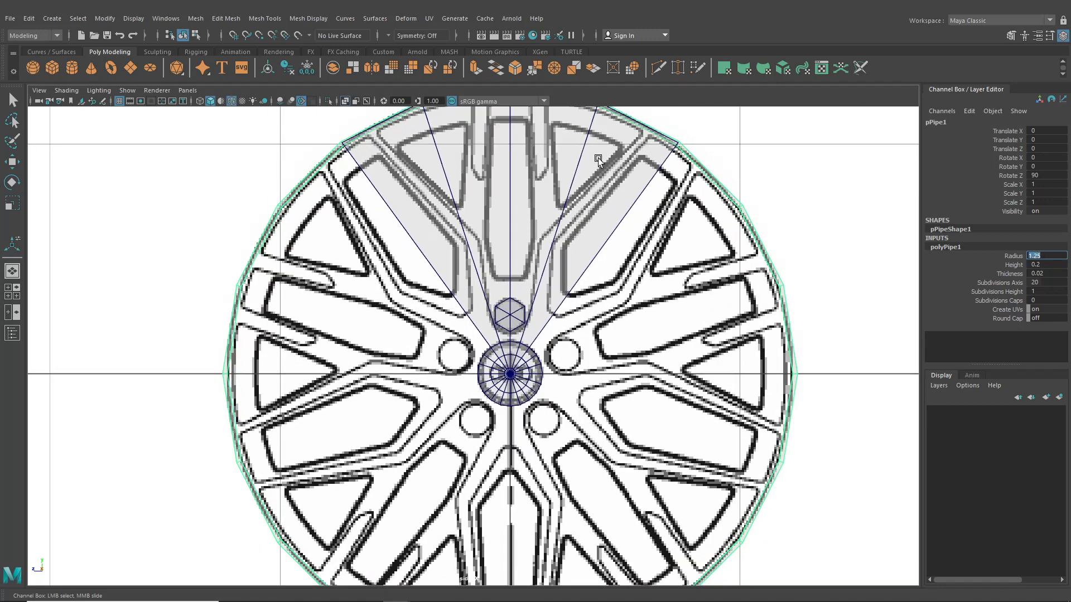
middle_click_drag(597, 158, 581, 266, "alt")
scroll(580, 285, "up", 2)
scroll(581, 283, "up", 1)
scroll(573, 199, "up", 3)
middle_click_drag(573, 200, 491, 241, "alt")
scroll(590, 263, "up", 1)
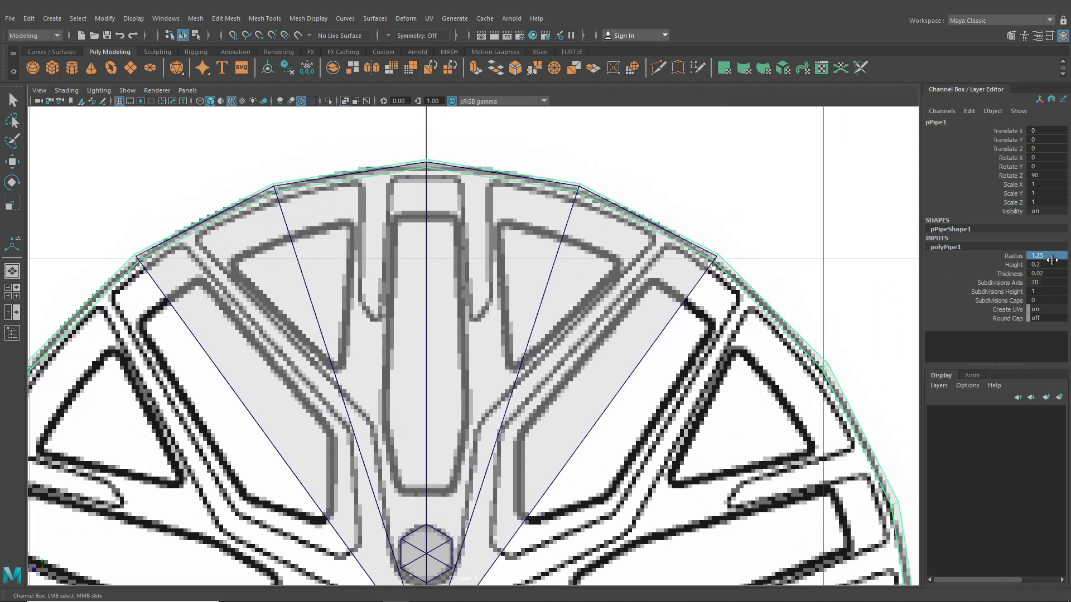
double_click(1044, 284)
type("40")
key("Return")
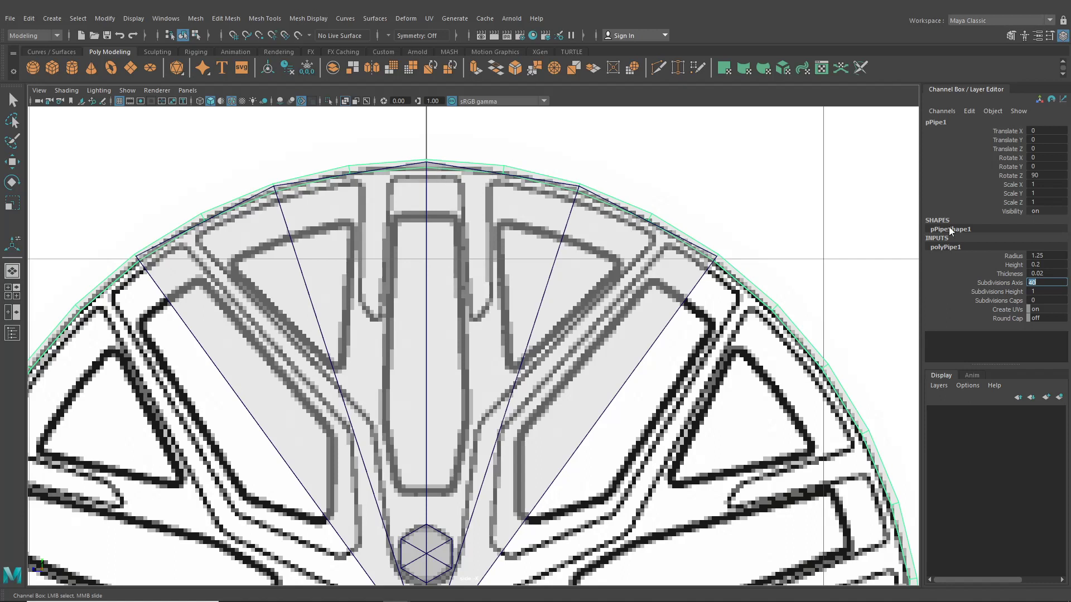
type("60")
key("Return")
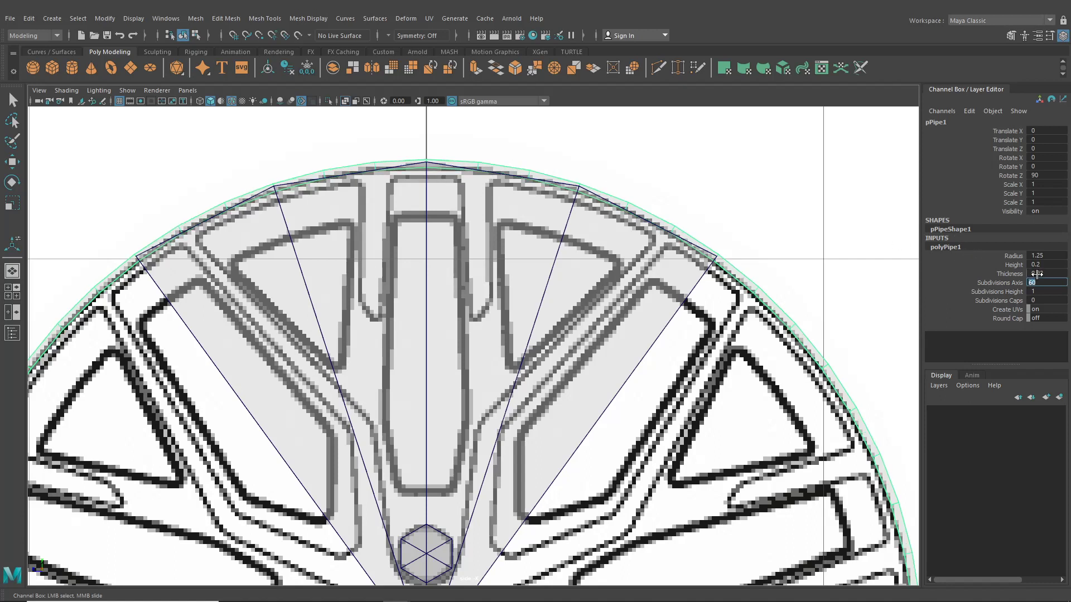
type("80")
key("Return")
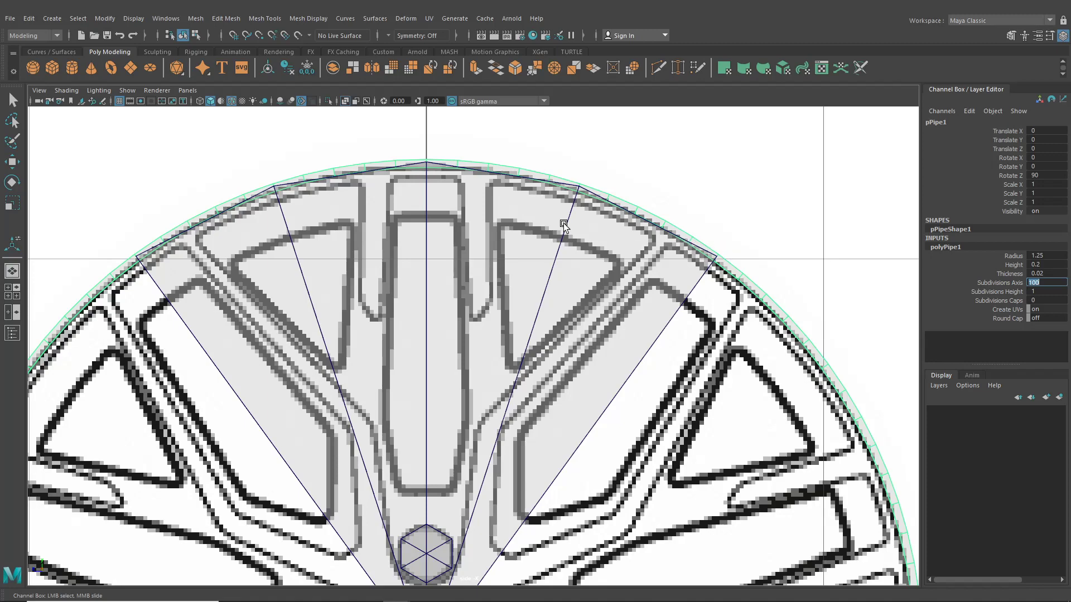
In the perspective view, move the pipe forward from the blueprint to about X 0.506
left_click(13, 271)
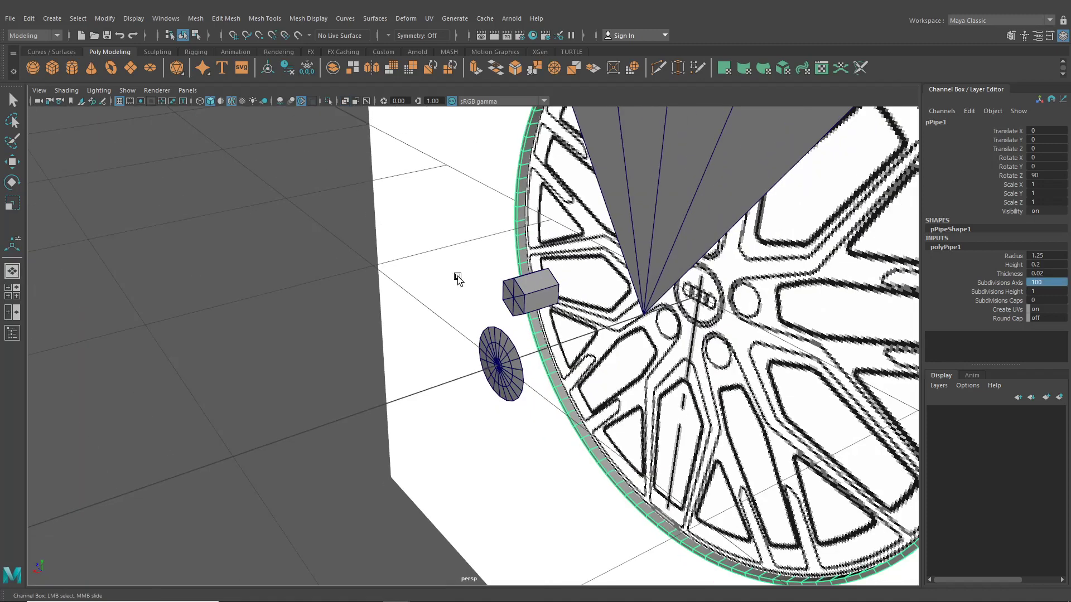
left_click_drag(457, 279, 325, 290, "alt")
left_click(12, 162)
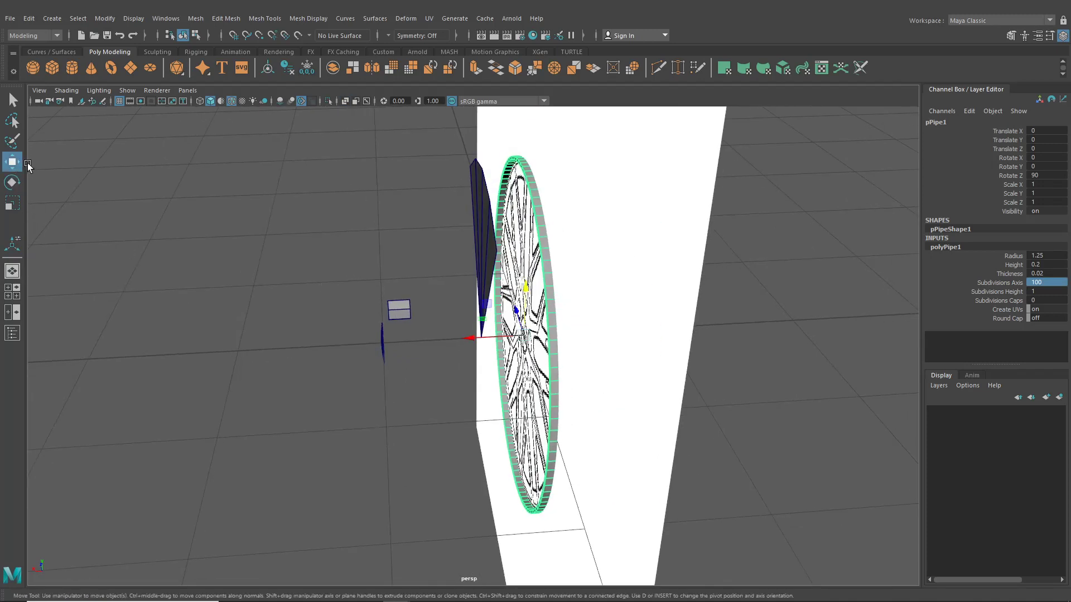
left_click_drag(427, 280, 310, 307, "alt")
left_click_drag(478, 339, 440, 334)
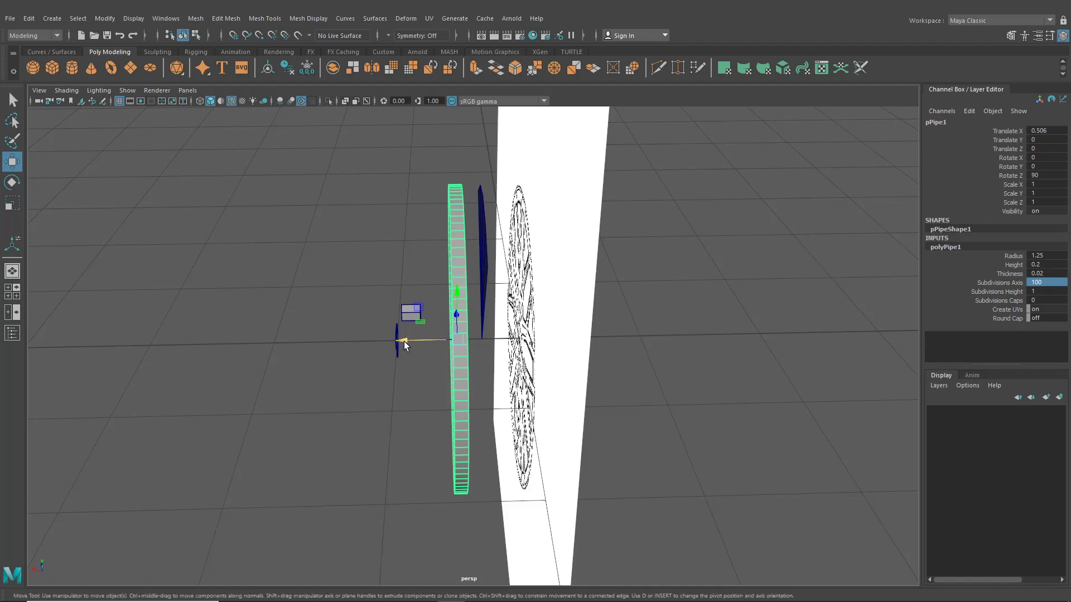
Move the pipe farther forward from the blueprint along X and deselect it
left_click_drag(405, 345, 361, 343)
left_click_drag(361, 344, 432, 325, "alt")
left_click(297, 328)
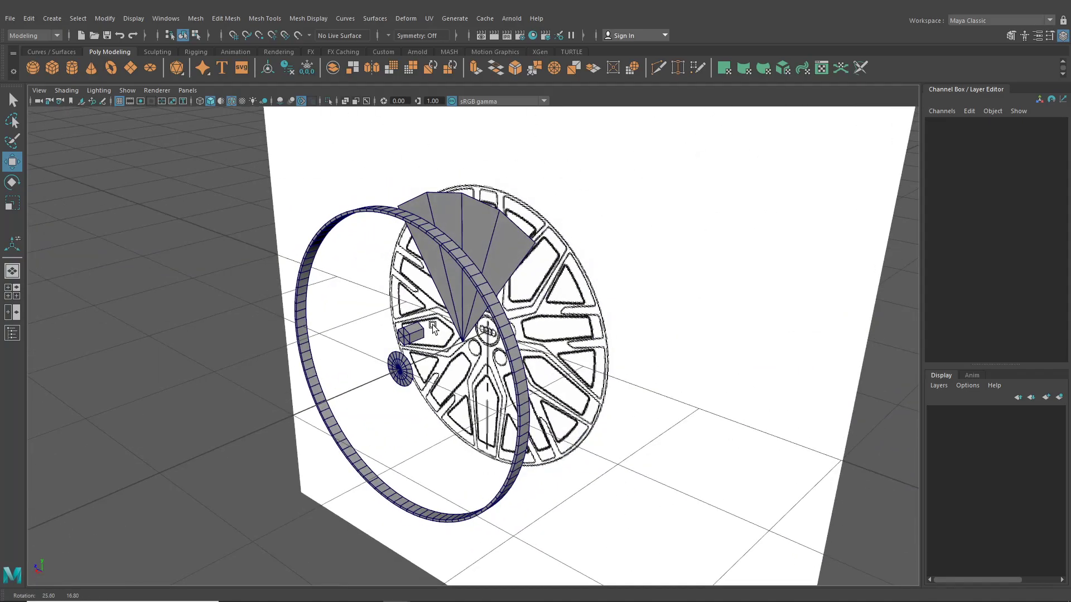
In the side view, switch the hub disc to edge selection and select an outer edge at its top
left_click(16, 290)
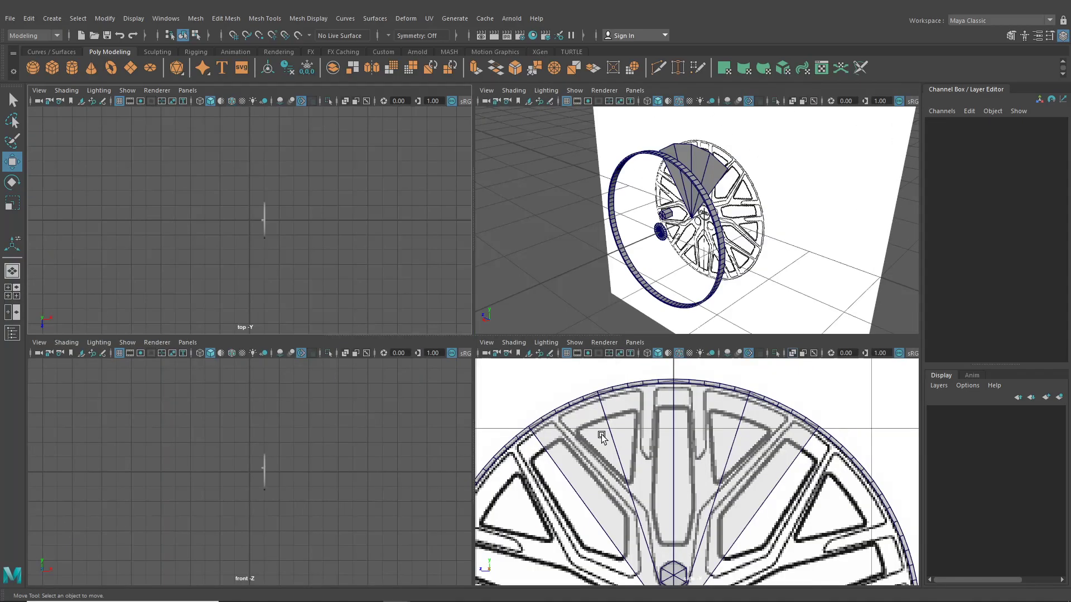
key("space")
scroll(601, 434, "down", 6)
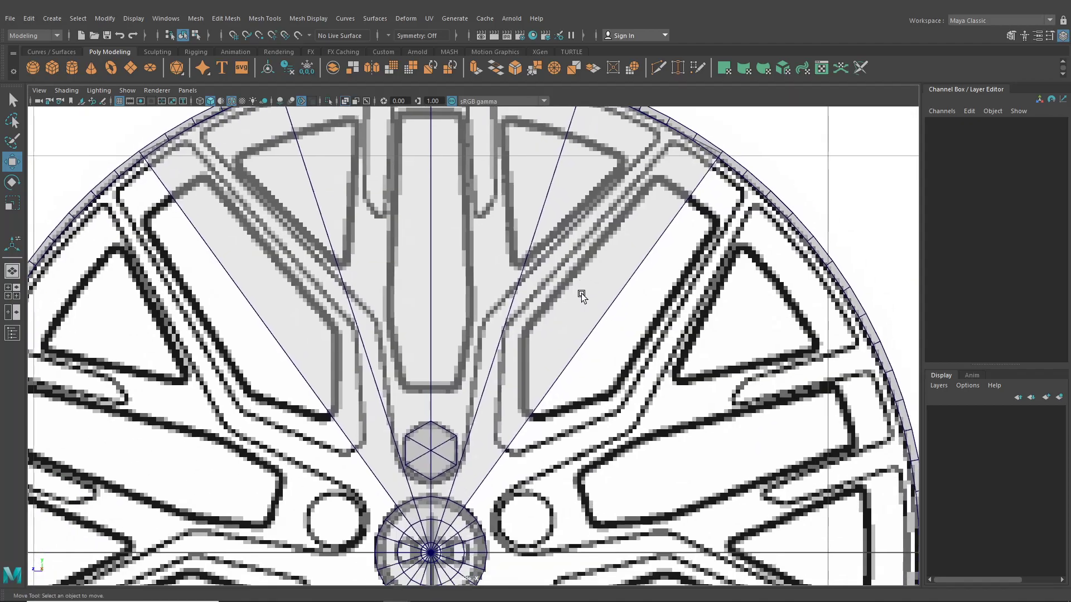
scroll(576, 330, "up", 6)
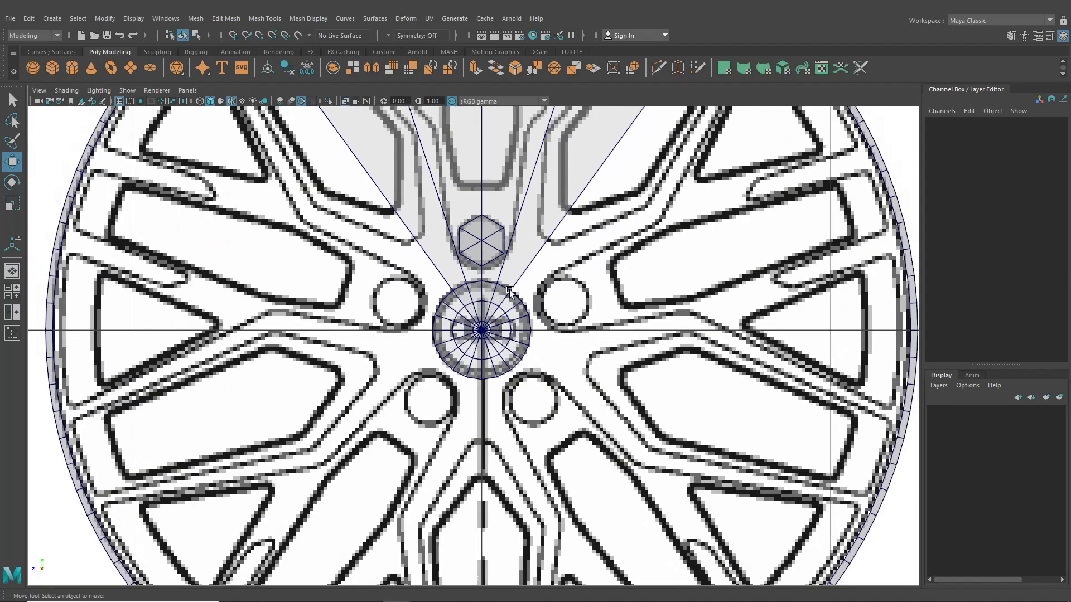
left_click(507, 294)
scroll(508, 291, "up", 2)
right_click_drag(509, 263, 510, 230)
middle_click_drag(509, 230, 500, 297, "alt")
scroll(499, 298, "up", 1)
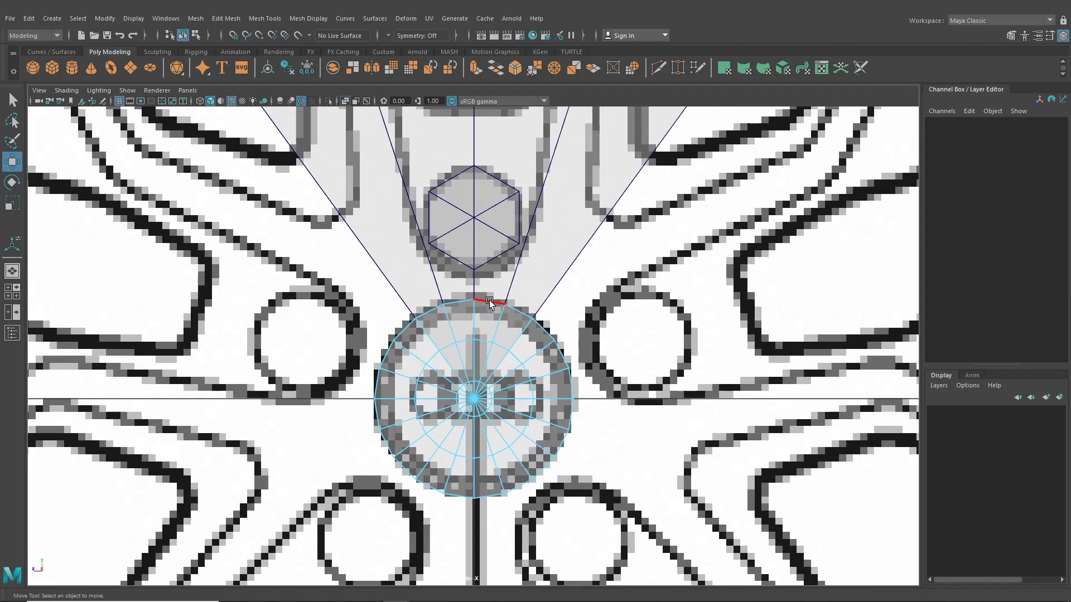
left_click(490, 302)
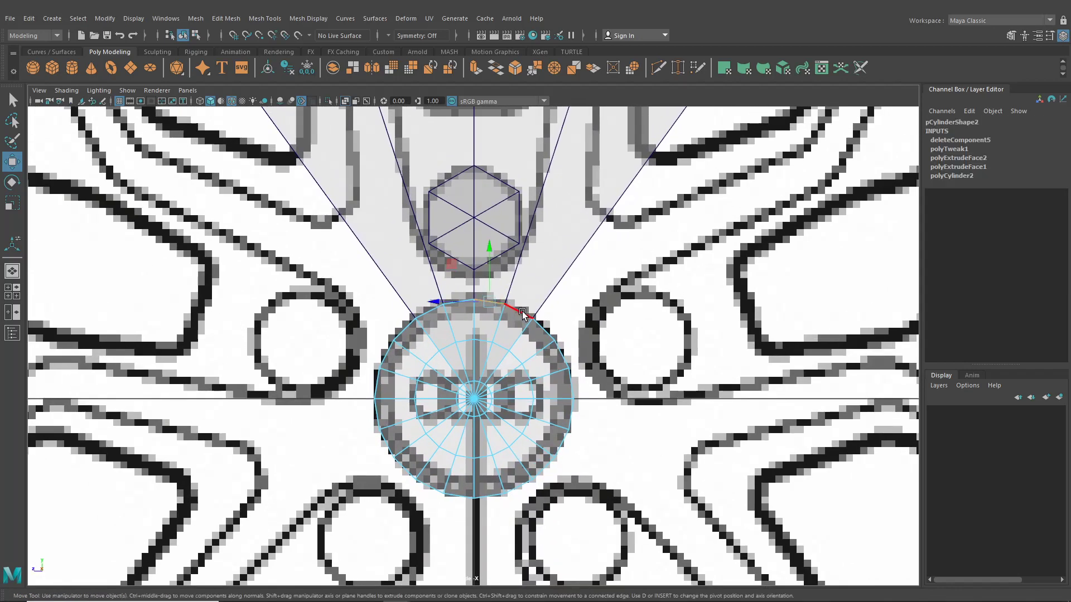
Select the hub disc's whole outer edge loop and extrude it outward by about 0.015
scroll(477, 303, "down", 8)
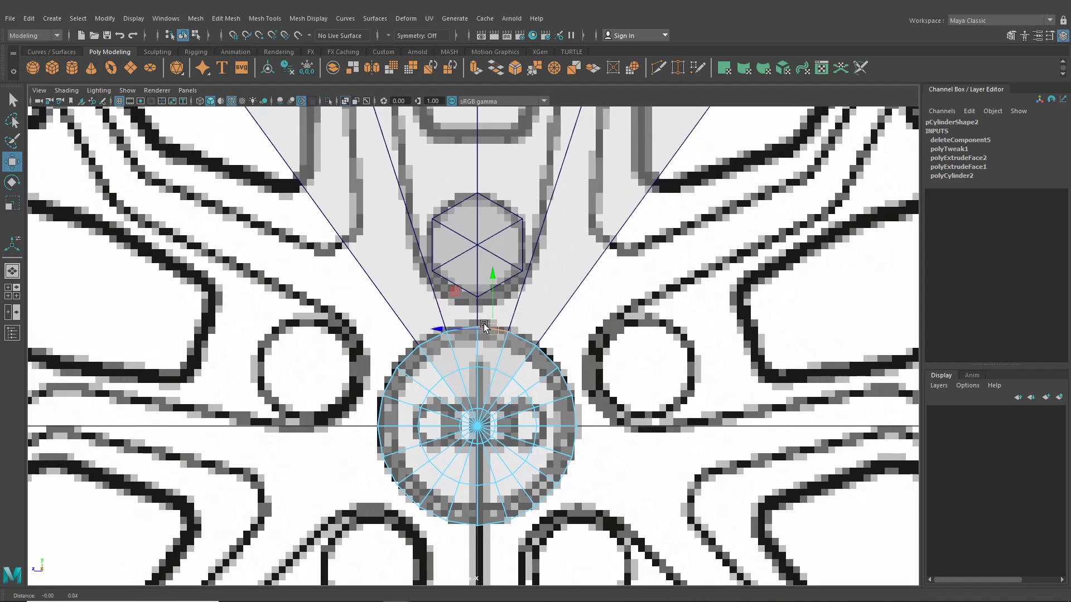
scroll(479, 453, "up", 2)
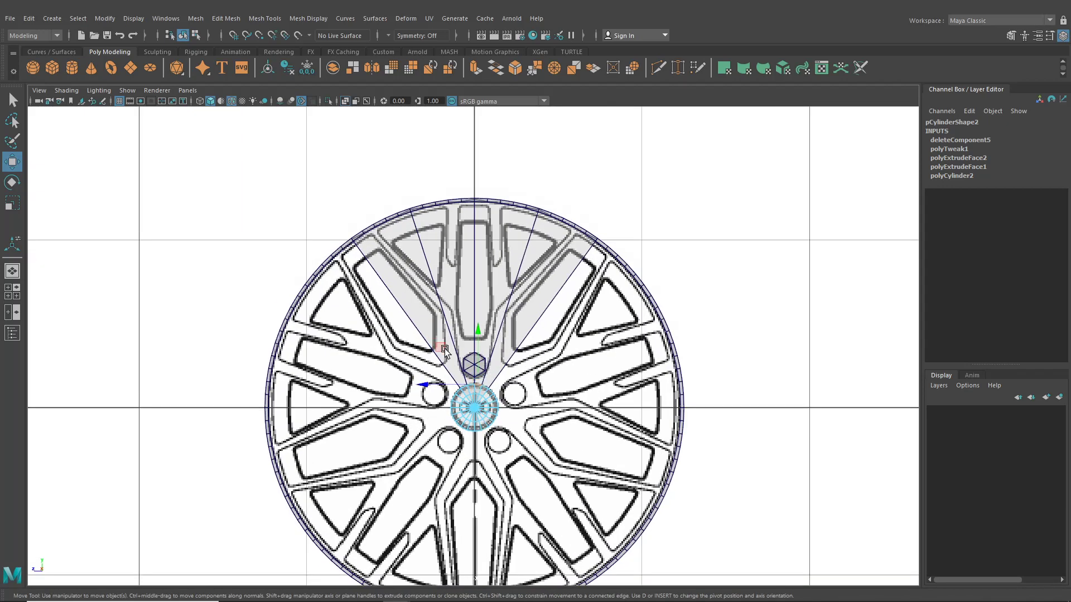
scroll(550, 340, "up", 2)
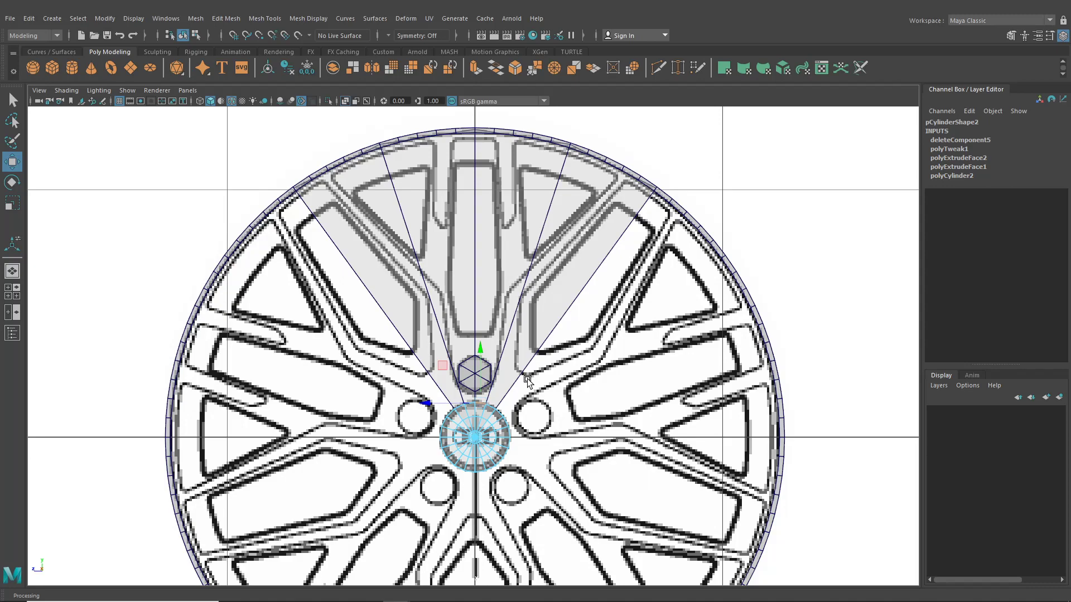
scroll(527, 381, "up", 5)
scroll(529, 347, "down", 2)
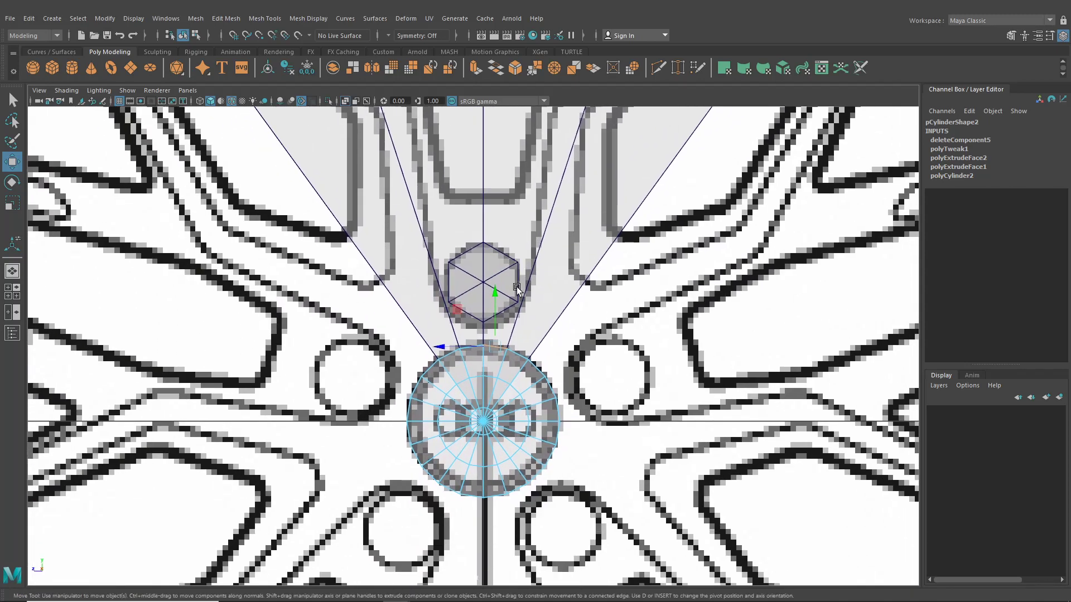
scroll(531, 350, "up", 4)
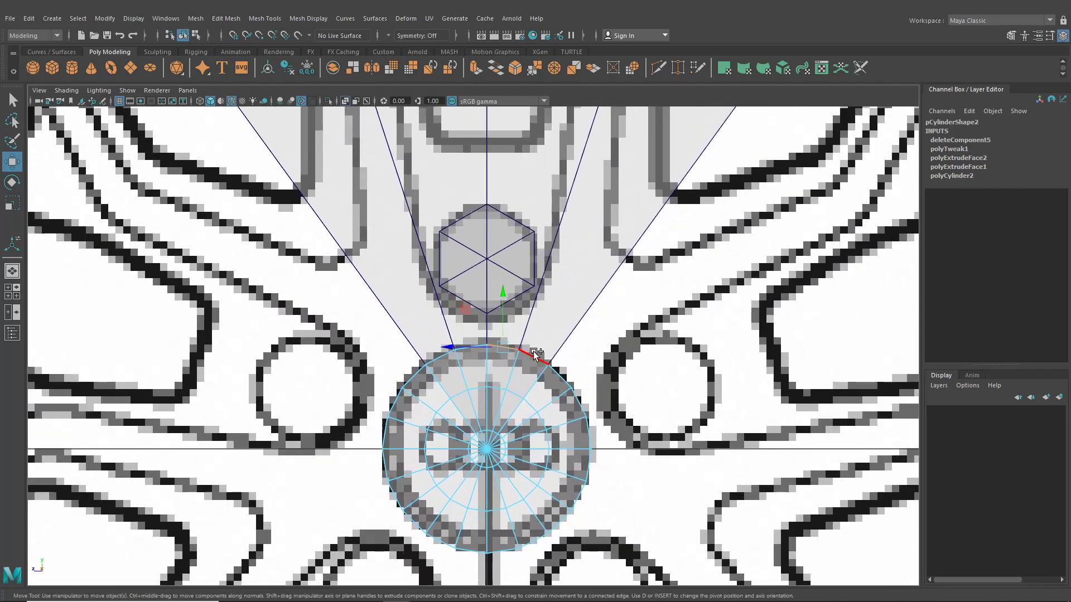
left_click(534, 355, "shift")
scroll(534, 353, "down", 5)
scroll(519, 347, "up", 5)
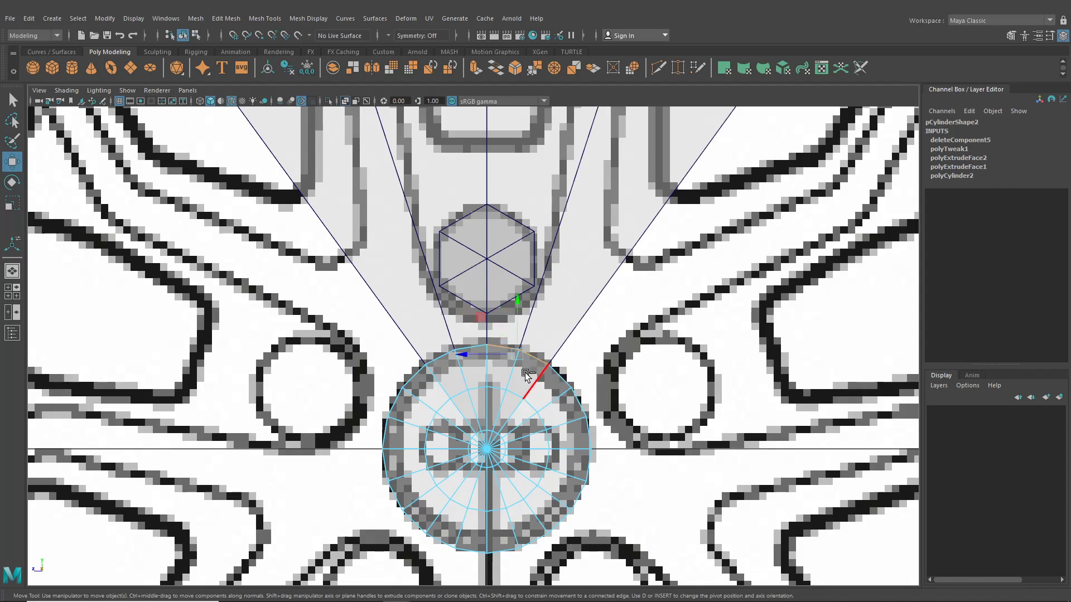
double_click(533, 360)
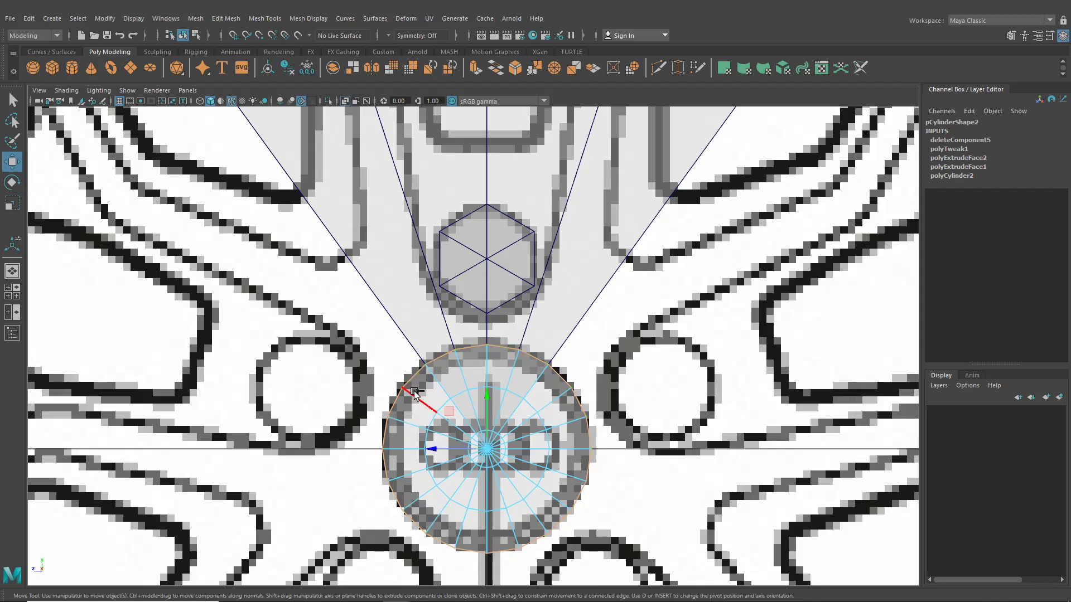
key("ctrl+e")
left_click_drag(550, 326, 559, 319)
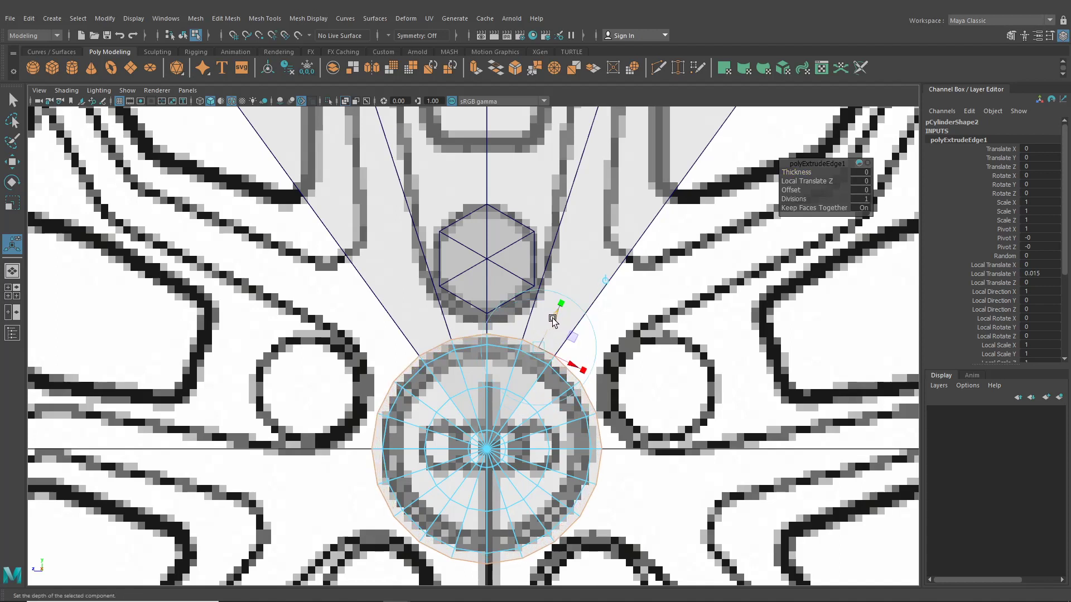
Extrude the hub disc's outer edge loop outward a second time by about 0.018, up to the bolt hole's lower edge
left_click_drag(552, 319, 557, 306)
key("ctrl+e")
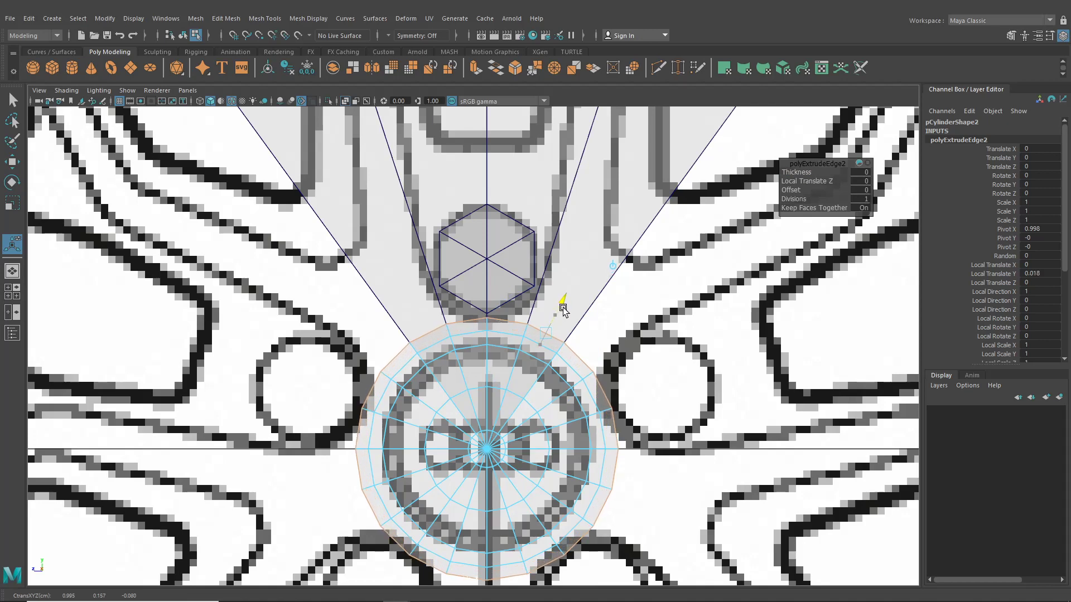
scroll(494, 325, "up", 3)
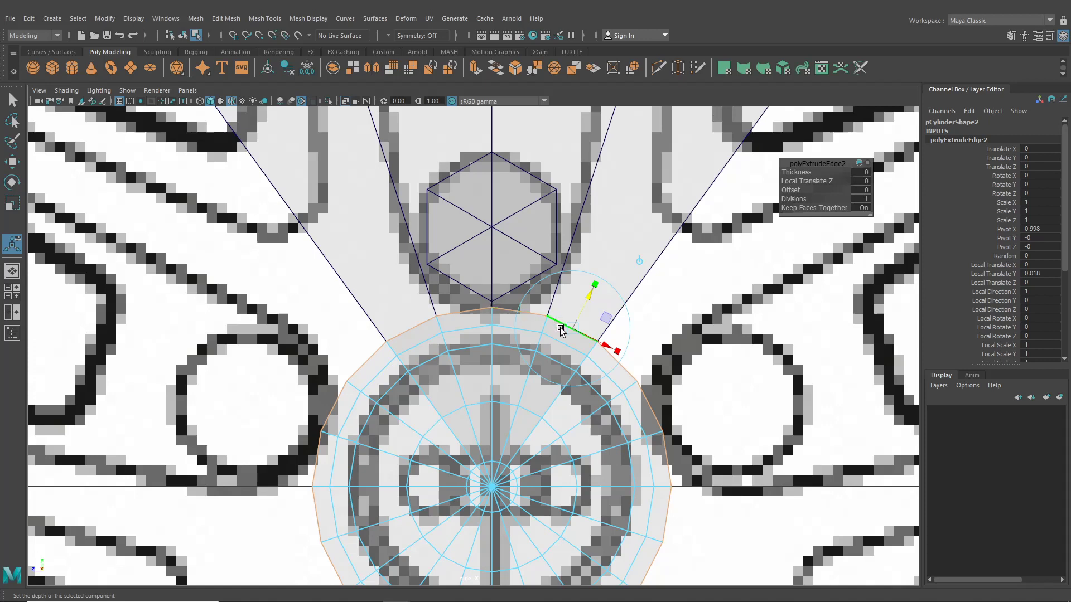
Switch the hub disc to vertex selection and select the outermost ring vertex just right of the bolt hole for moving
right_click_drag(494, 296, 502, 305)
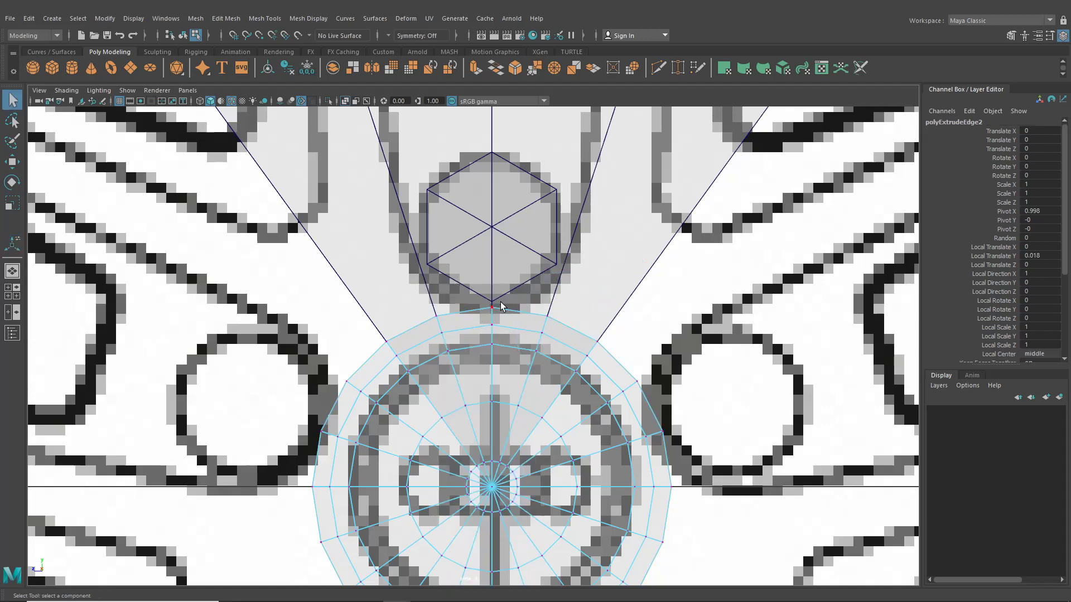
left_click_drag(557, 327, 557, 327)
key("w")
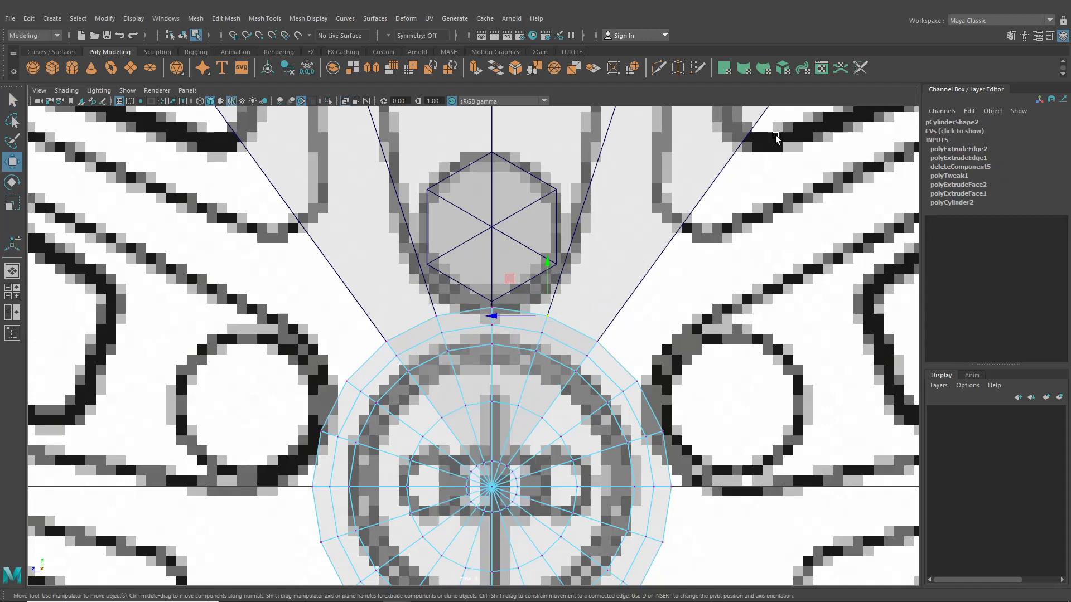
Try the Edge Slide transform constraint on the selected hub vertex, and turn the constraint off again
left_click(1010, 35)
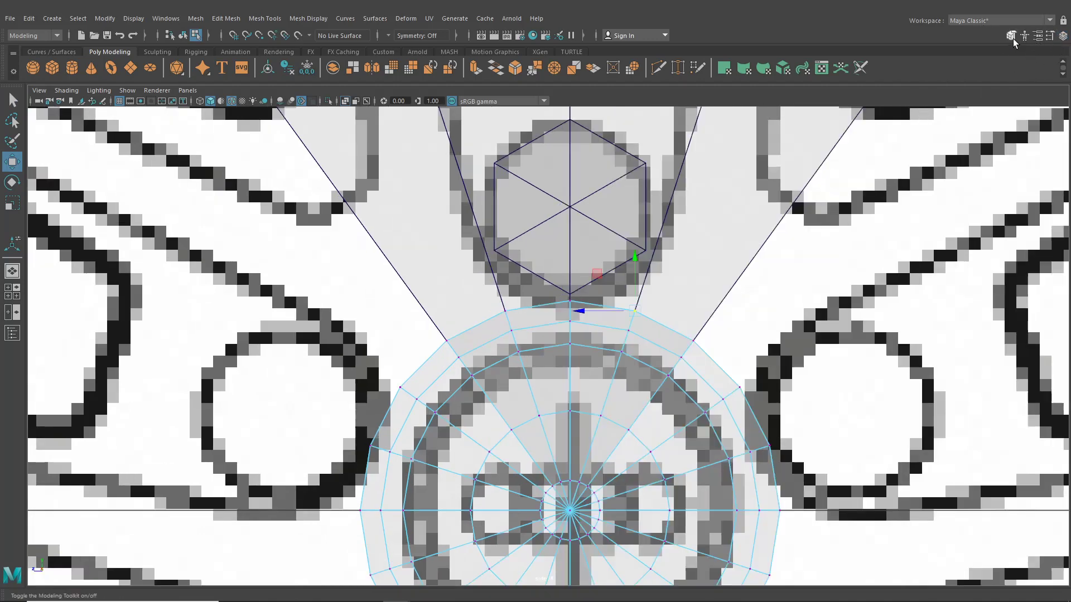
left_click(989, 281)
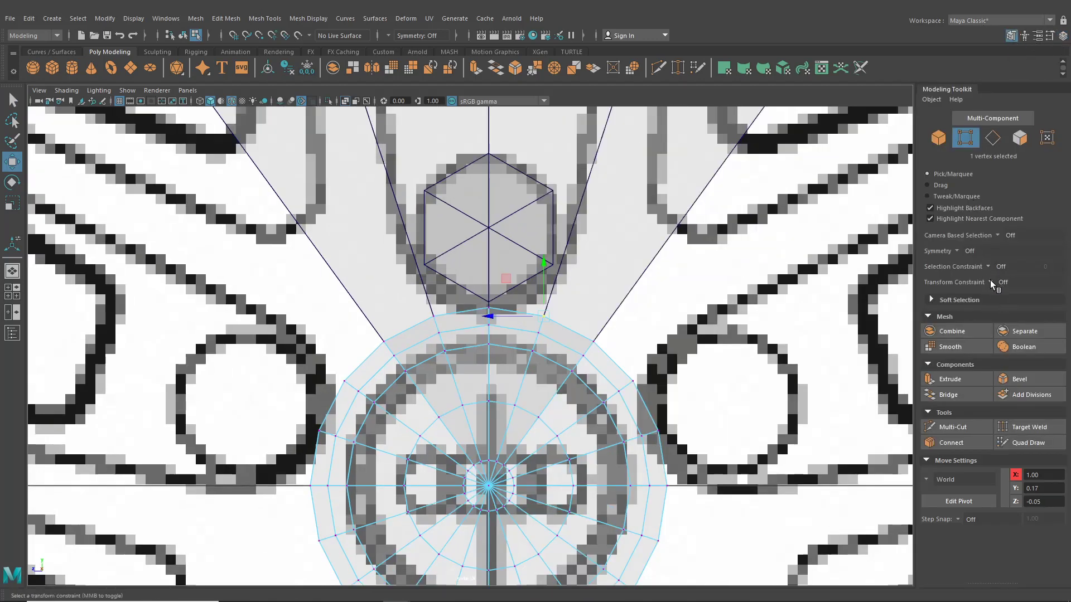
left_click(1011, 298)
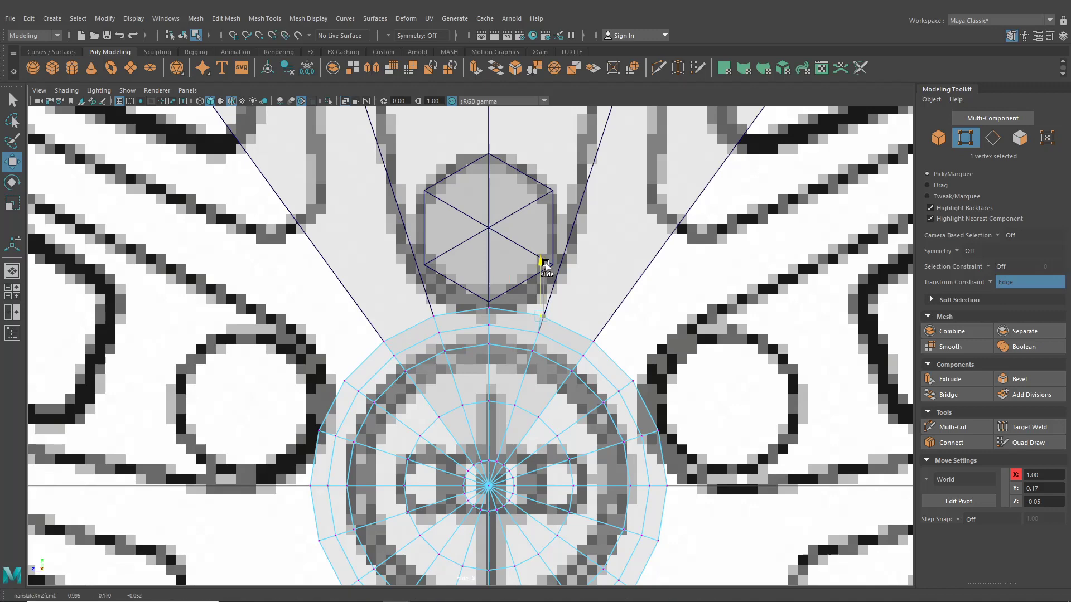
left_click(991, 282)
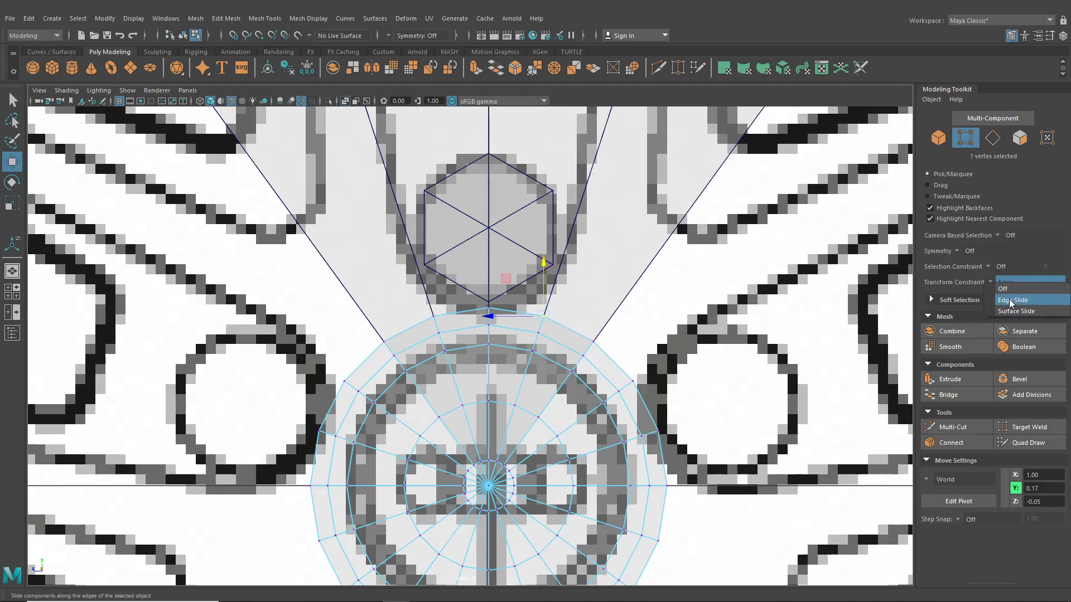
left_click(1002, 288)
Move the selected outer-ring vertex to the hexagon's lower-right corner, at about Y 0.22 and Z -0.07
scroll(582, 316, "up", 3)
left_click_drag(574, 305, 595, 239)
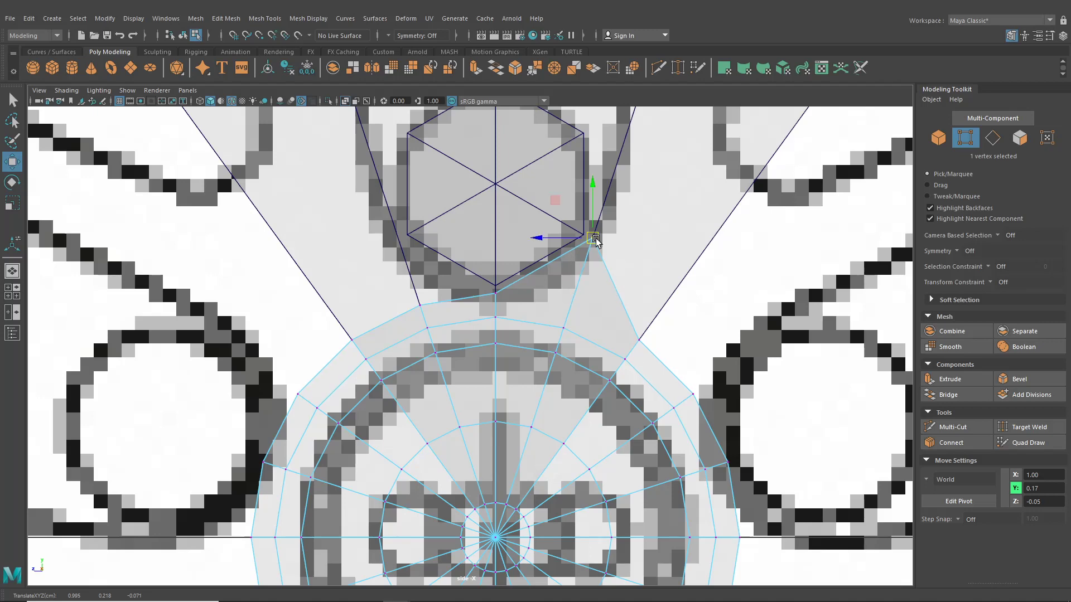
scroll(599, 243, "up", 2)
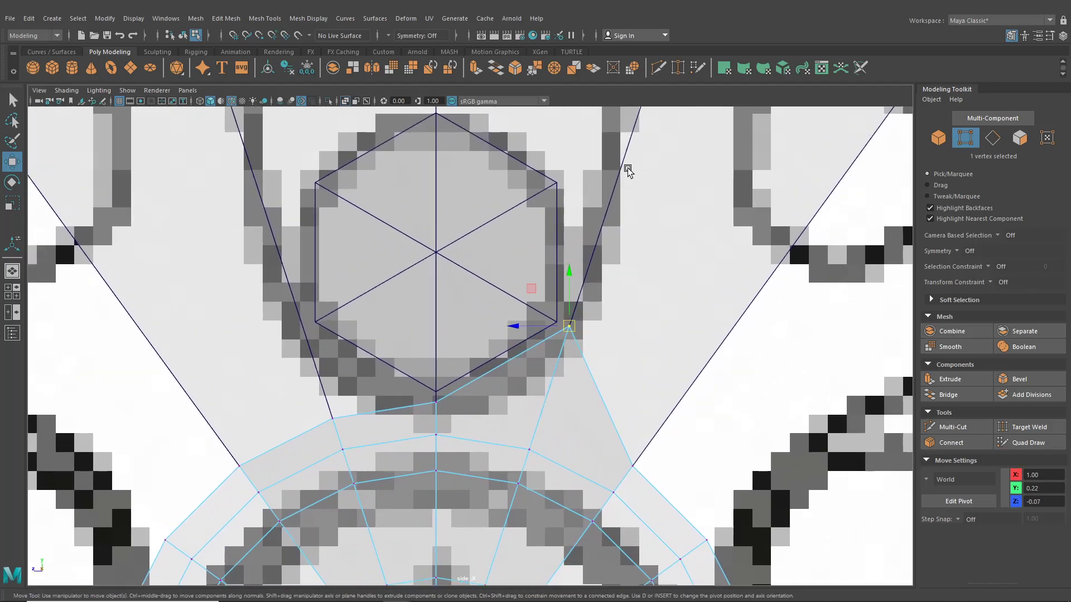
scroll(588, 322, "up", 1)
left_click_drag(586, 326, 586, 327)
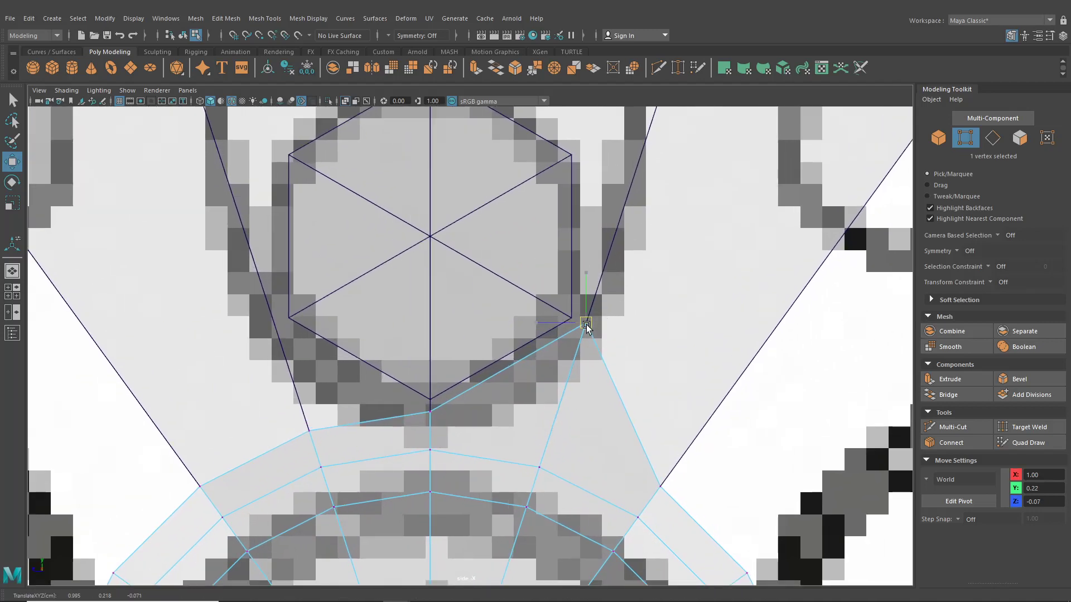
Move the neighbouring outer-ring vertex up and outward to about Y 0.19 and Z -0.14
middle_click_drag(629, 437, 599, 400, "alt")
left_click(638, 449)
left_click_drag(630, 450, 701, 353)
scroll(693, 366, "down", 8)
scroll(631, 383, "up", 6)
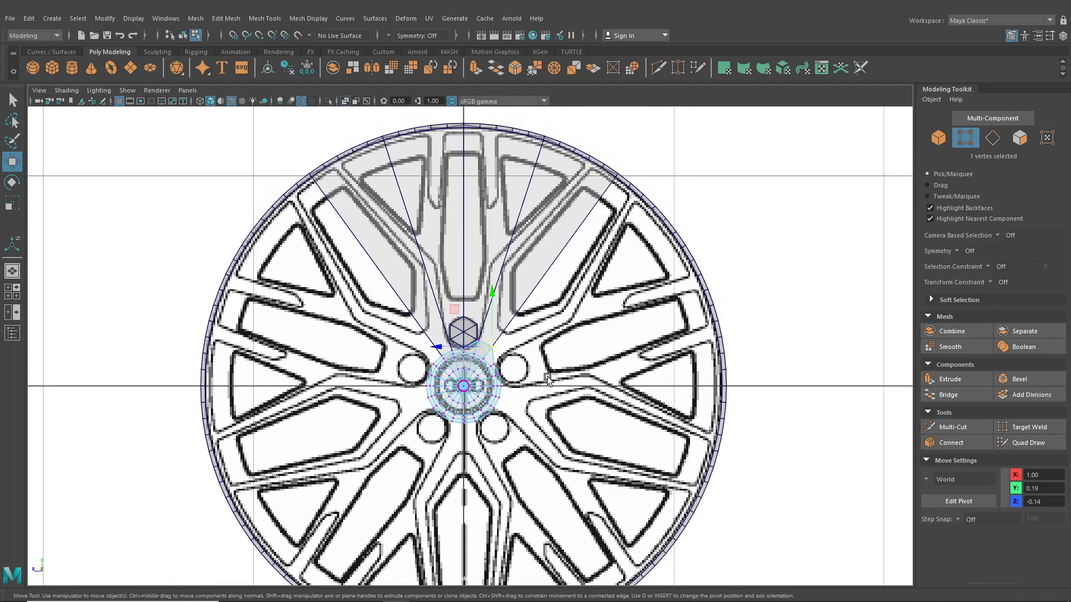
Select the two moved vertices and examine the reshaped hub disc against the other parts in the perspective view
scroll(548, 379, "up", 6)
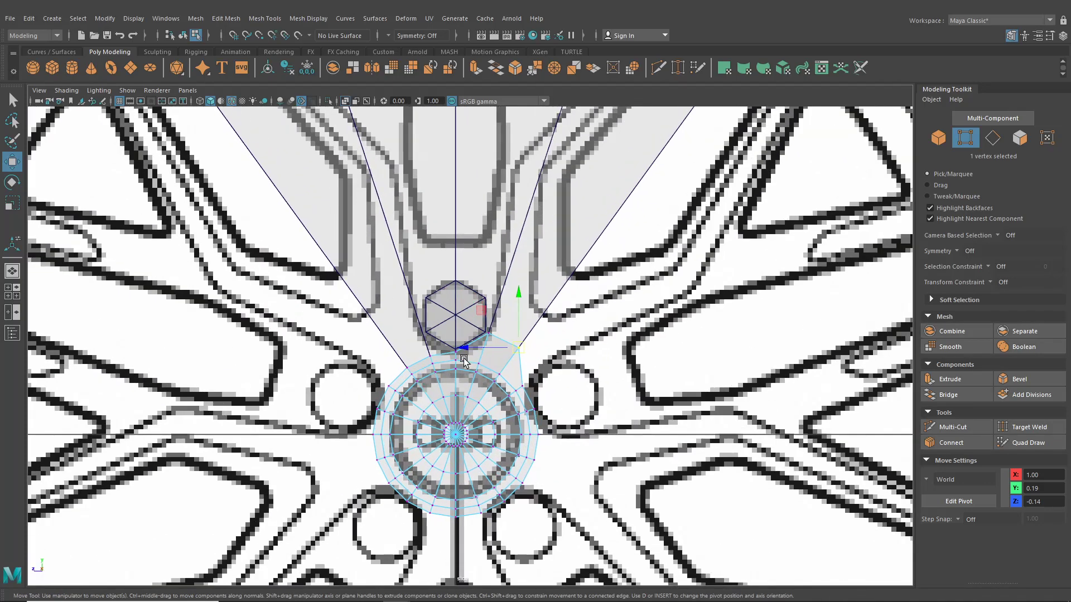
scroll(465, 359, "up", 2)
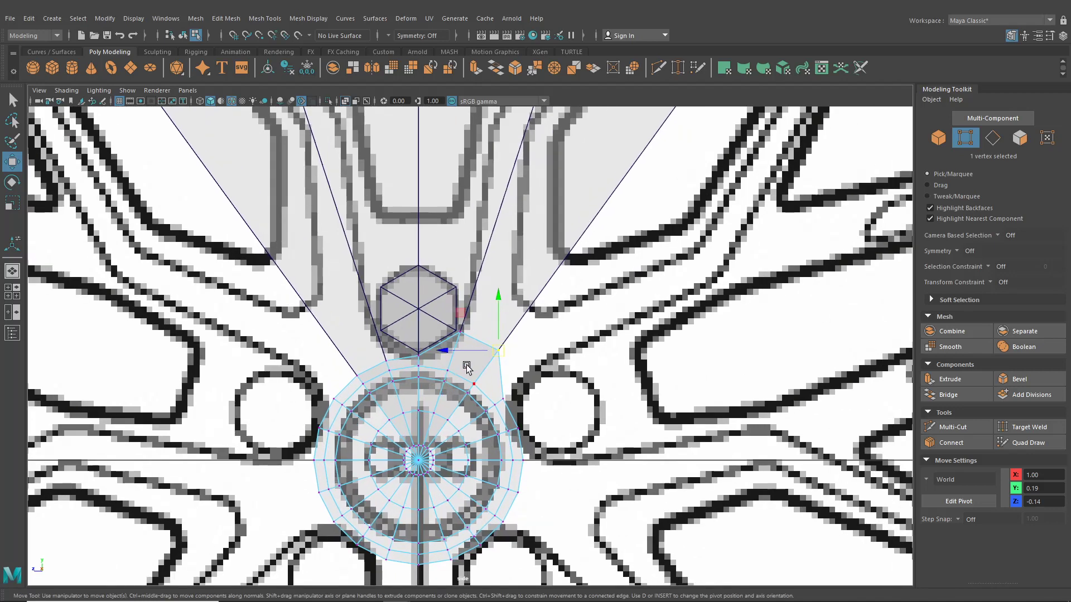
scroll(390, 365, "down", 6)
scroll(455, 362, "up", 6)
left_click(460, 334, "shift")
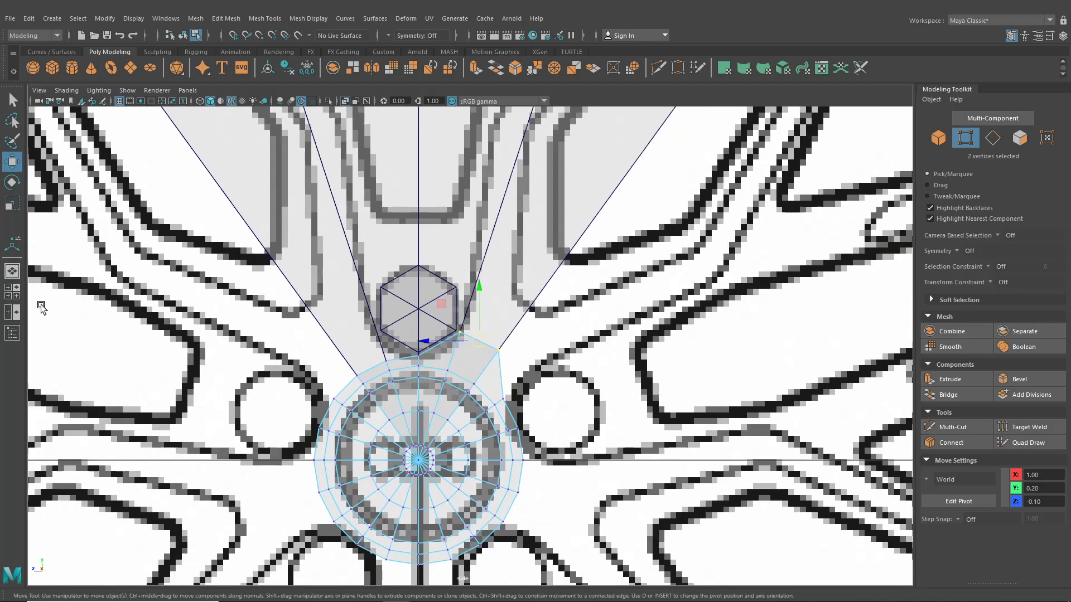
left_click(12, 271)
left_click_drag(357, 345, 502, 357, "alt")
scroll(574, 357, "up", 5)
left_click_drag(577, 356, 512, 358, "alt")
left_click_drag(506, 367, 478, 286, "alt")
left_click(405, 321)
left_click_drag(405, 321, 528, 362, "alt")
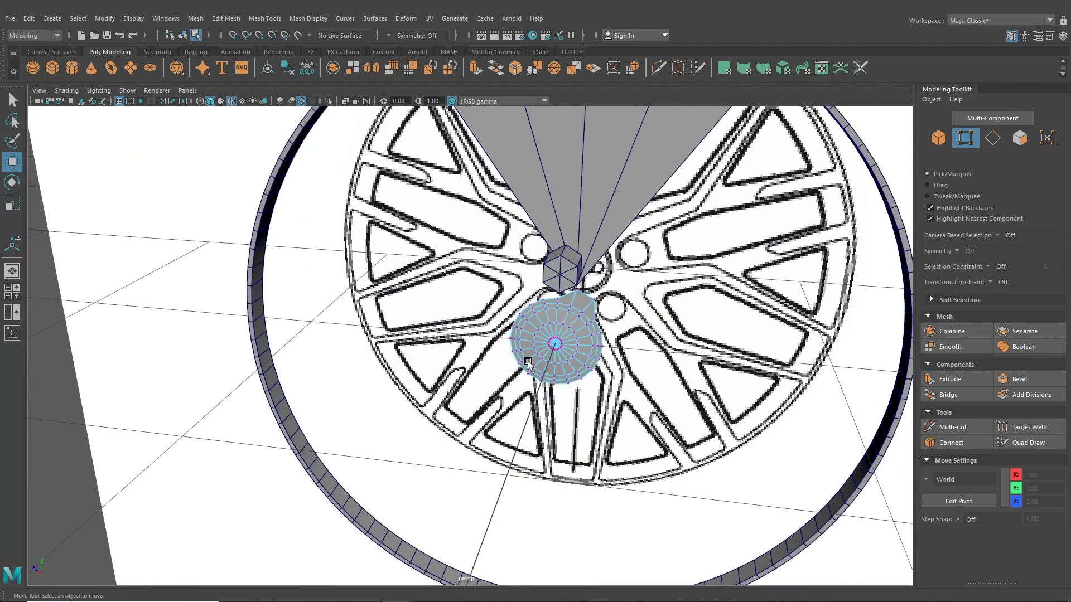
In the side view, extrude the edge between the two moved vertices outward along the spoke, beside the hexagon
left_click(14, 292)
key("space")
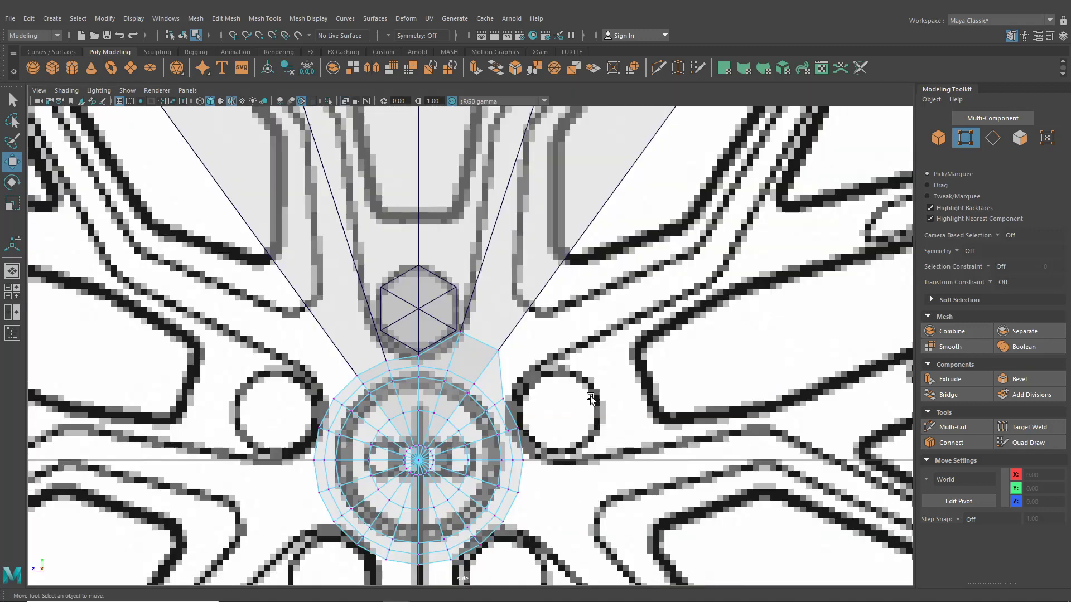
scroll(568, 401, "up", 2)
right_click_drag(471, 348, 477, 328)
left_click(486, 337)
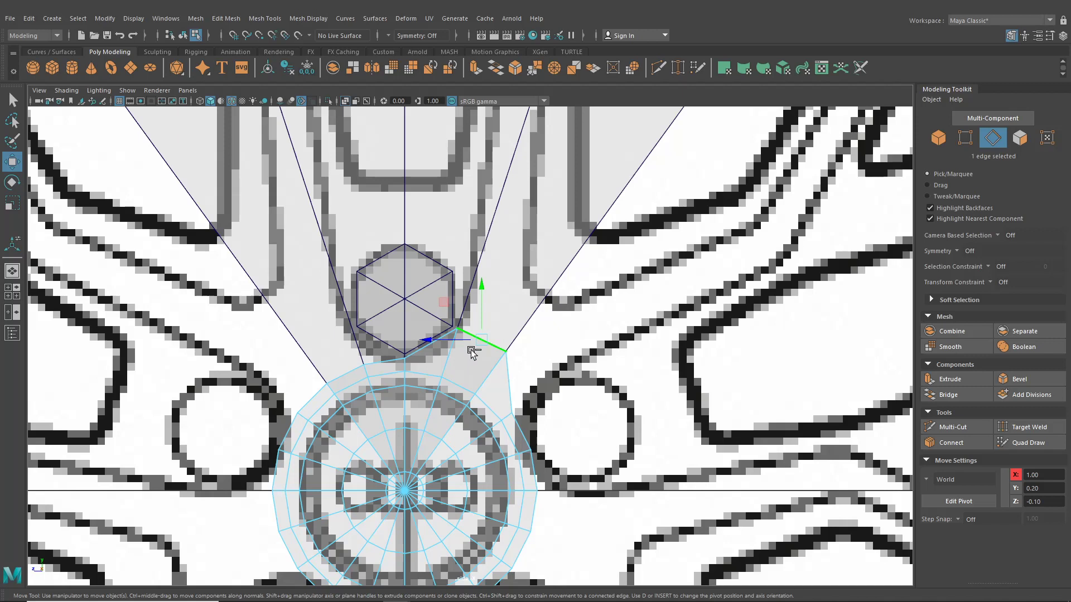
key("ctrl+e")
left_click_drag(473, 349, 524, 260)
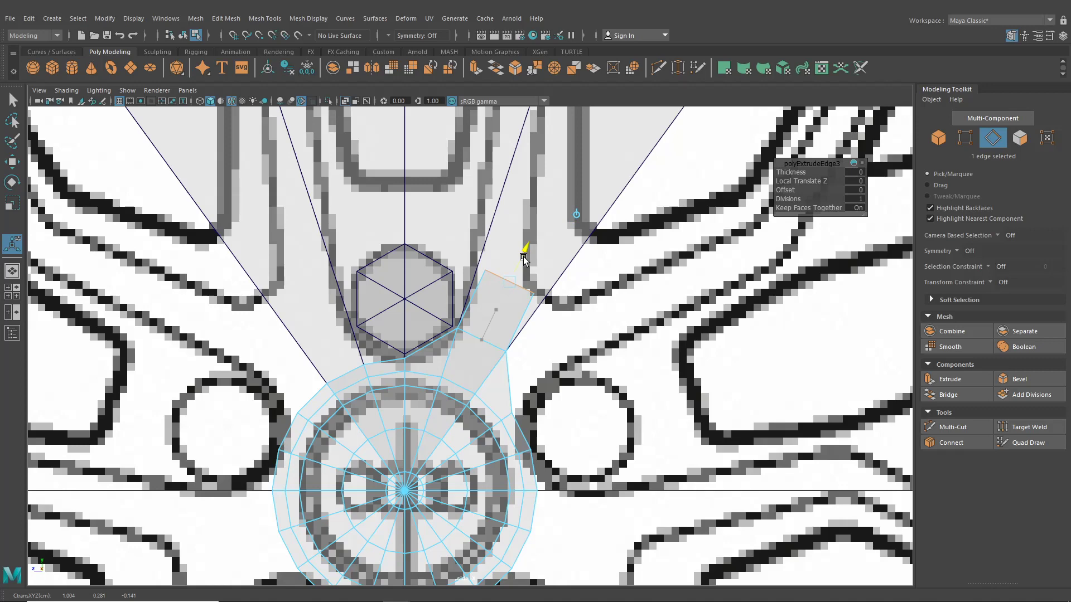
Move the extruded strip's inner corner vertex onto the blueprint line beside the hexagon, at about Y 0.30 and Z -0.09
scroll(524, 260, "up", 3)
right_click_drag(513, 283, 468, 282)
left_click(494, 301)
left_click(13, 162)
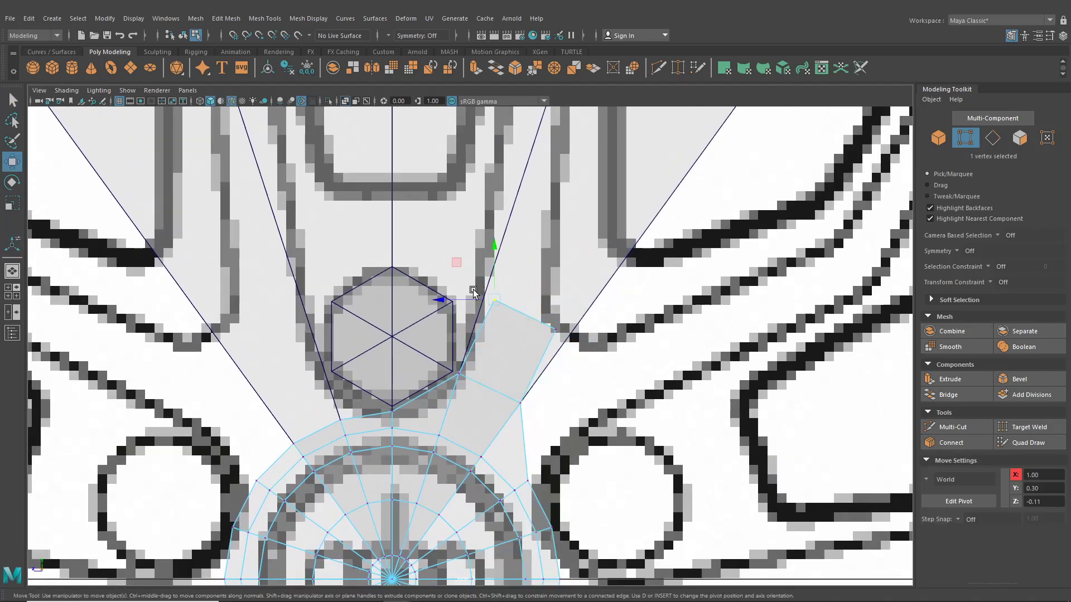
left_click_drag(497, 303, 482, 299)
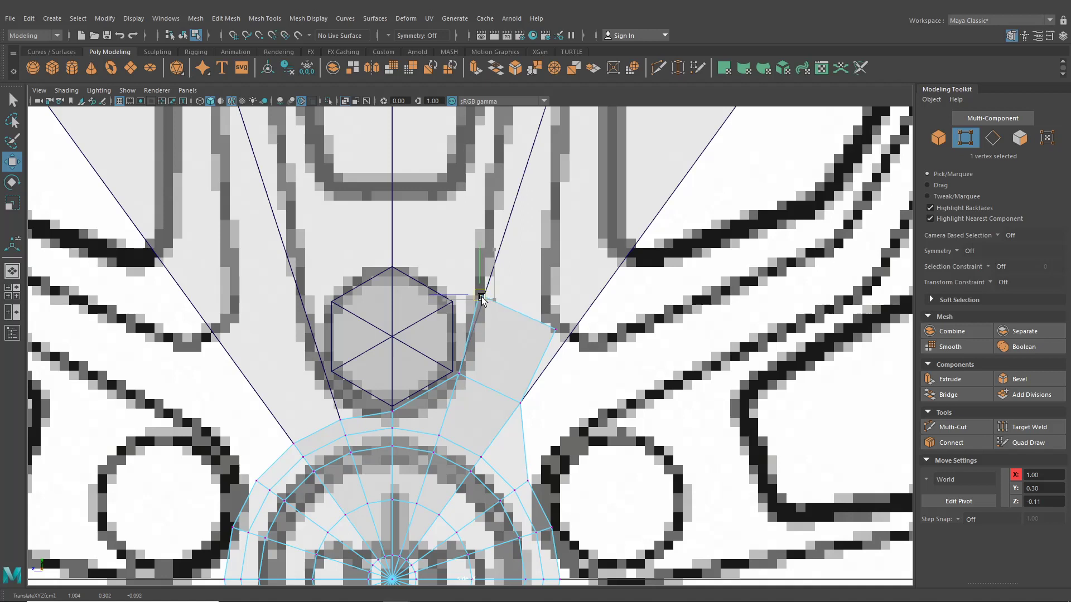
Align the strip's two end corner vertices with the blueprint lines, at about Y 0.29, Z -0.09 and Y 0.28, Z -0.16
left_click(554, 330)
left_click_drag(555, 330, 548, 315)
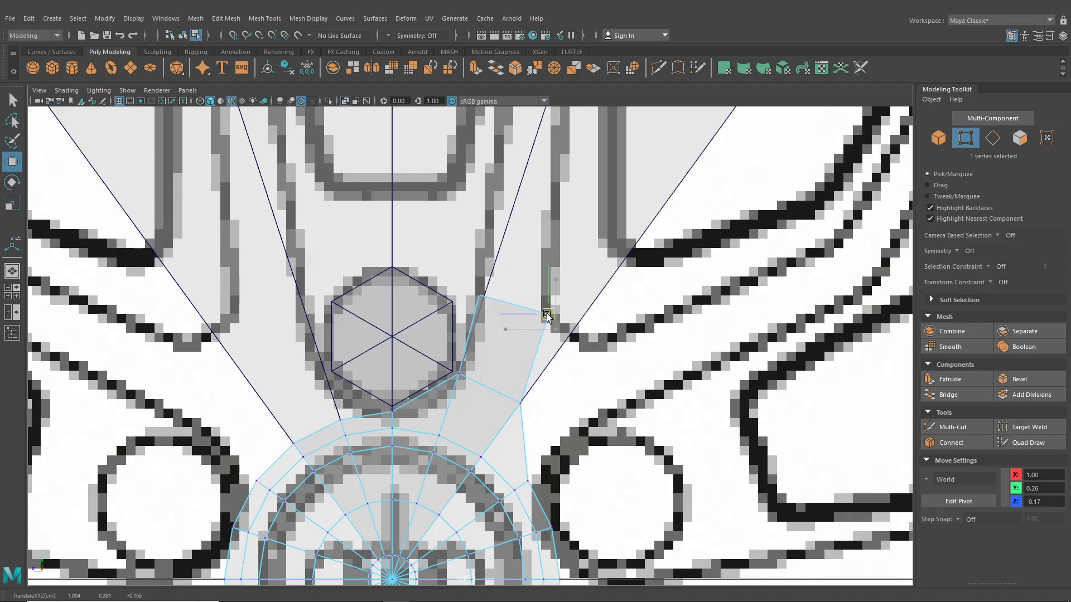
left_click(480, 296)
left_click_drag(482, 297, 480, 304)
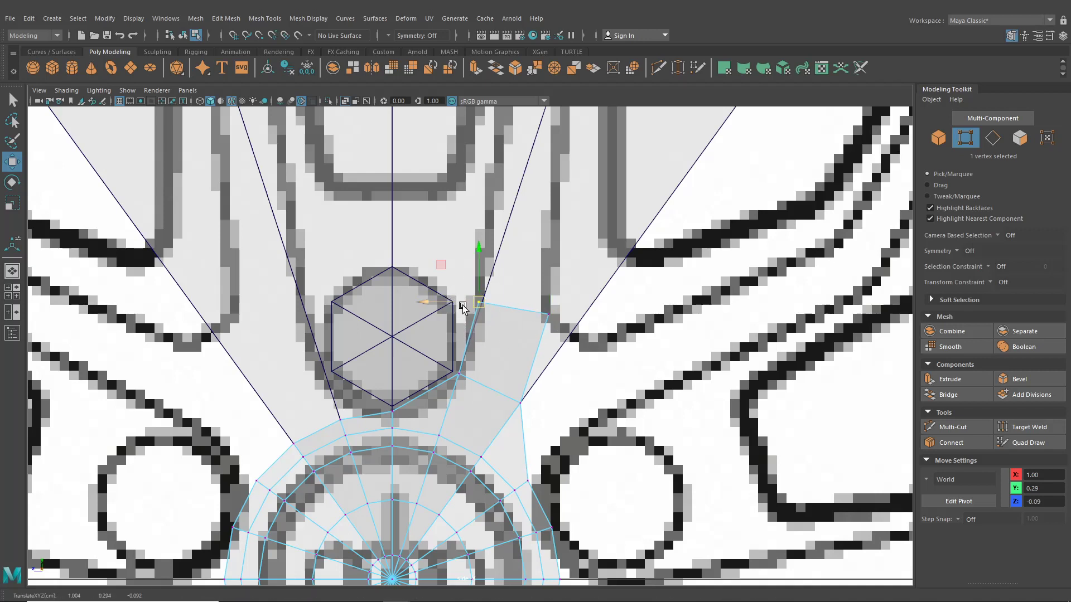
left_click(554, 316)
left_click_drag(556, 318, 553, 314)
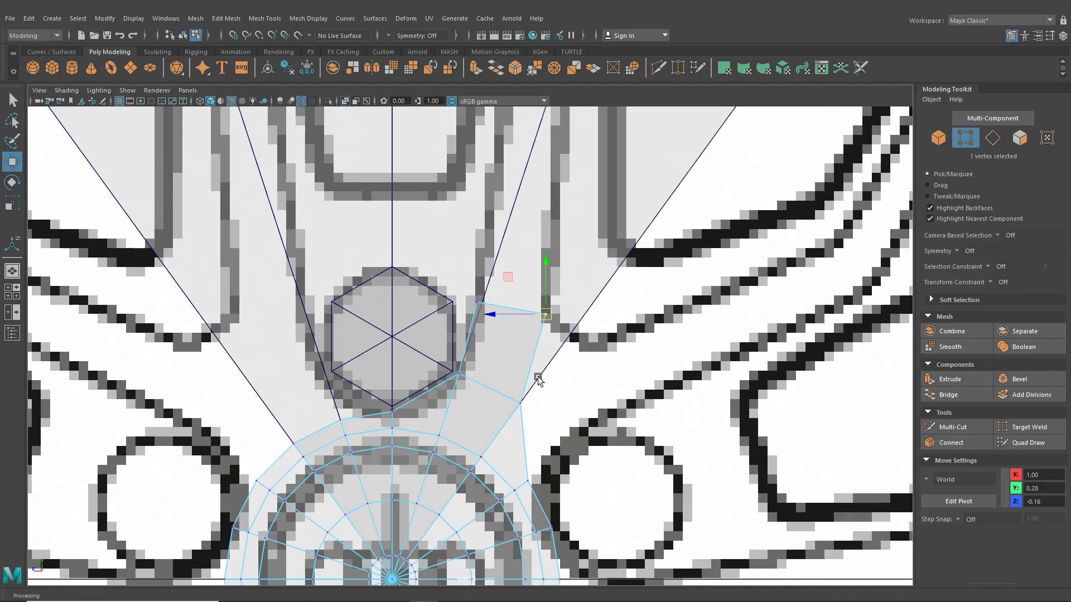
Extrude the strip's outer side edge and move the new upper vertex to the blueprint corner at about Y 0.26, Z -0.19
right_click_drag(508, 337, 509, 327)
left_click(527, 348)
key("ctrl+e")
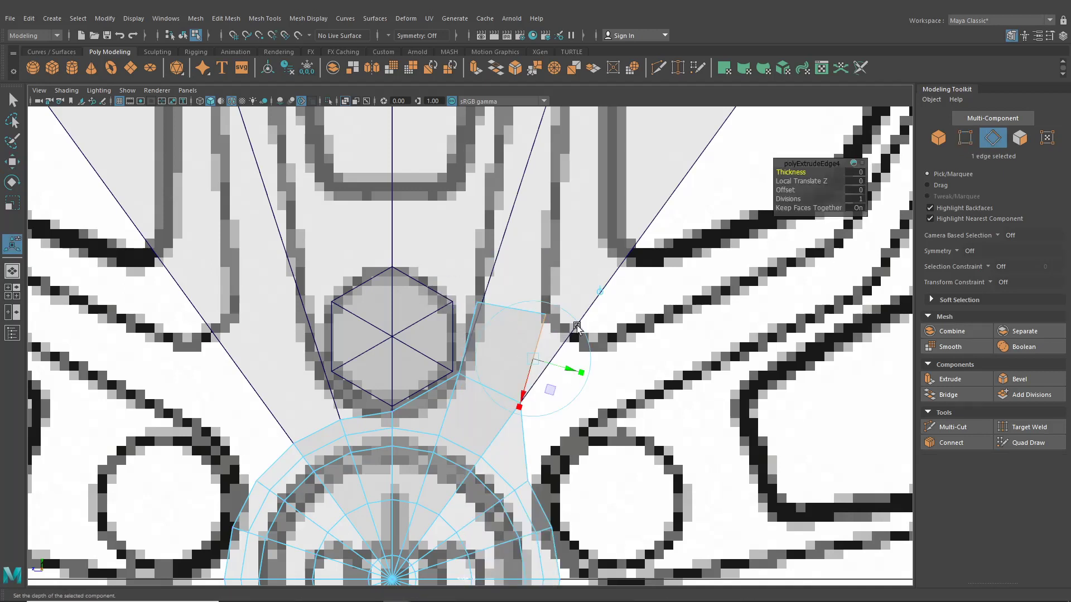
left_click_drag(569, 369, 586, 373)
right_click_drag(511, 284, 464, 287)
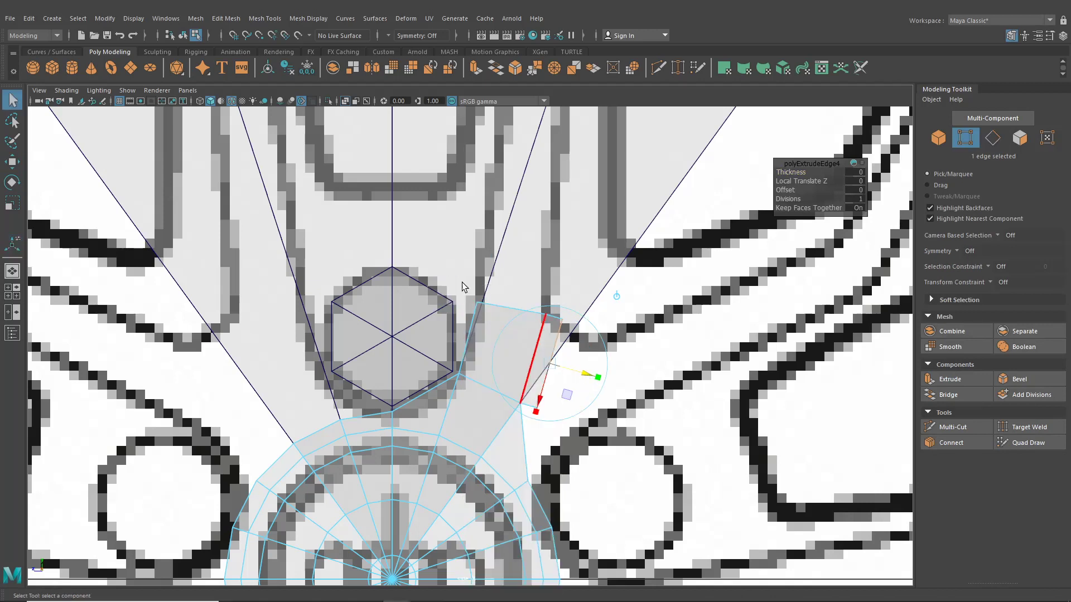
left_click_drag(553, 313, 590, 337)
left_click(569, 320)
key("w")
scroll(569, 329, "up", 1)
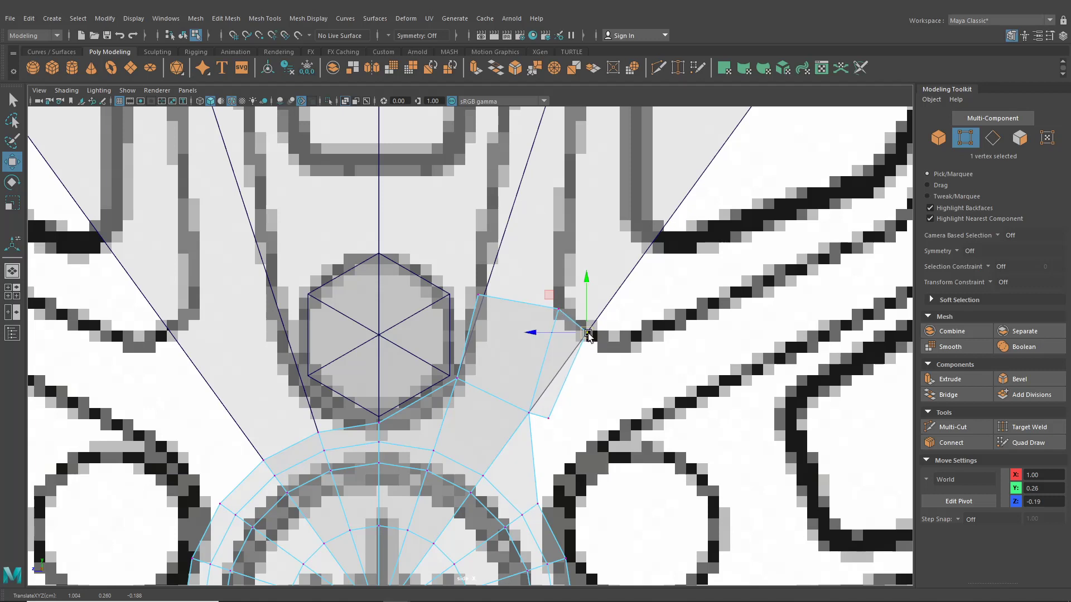
Target-weld the new face's lower vertex to the adjacent hub corner vertex to form a triangle
left_click(550, 418)
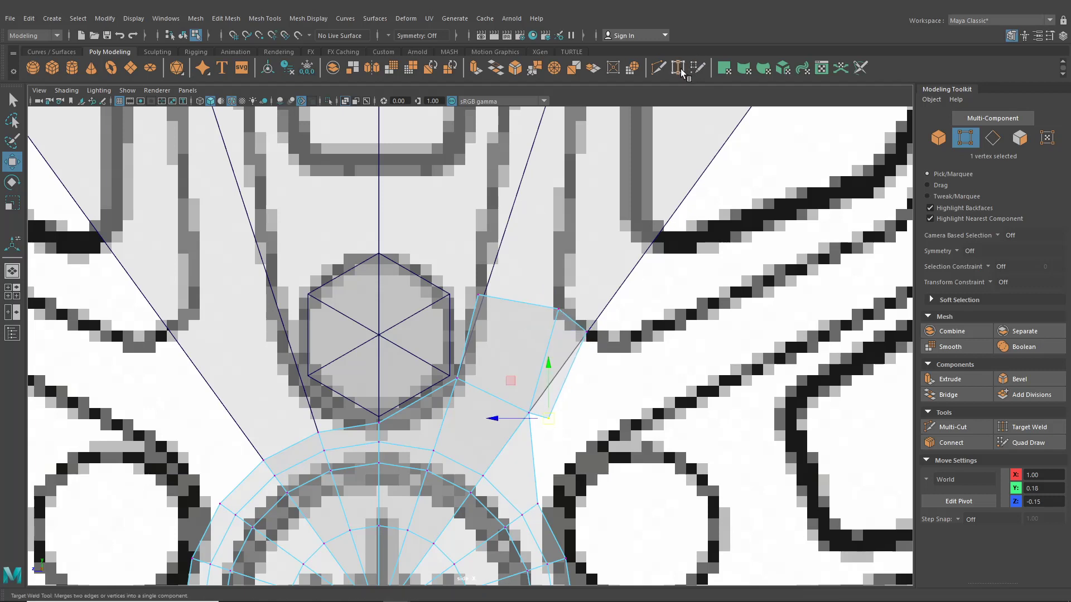
left_click(682, 70)
left_click_drag(527, 411, 528, 412)
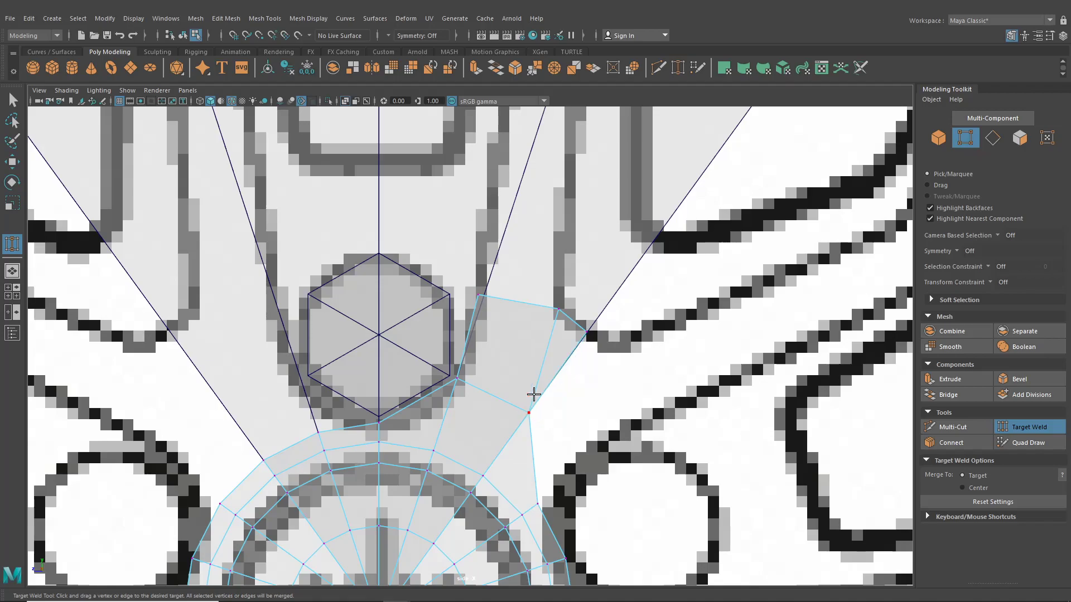
In the perspective view, move the three end vertices of the spoke base forward along X to about 1.01
left_click(12, 272)
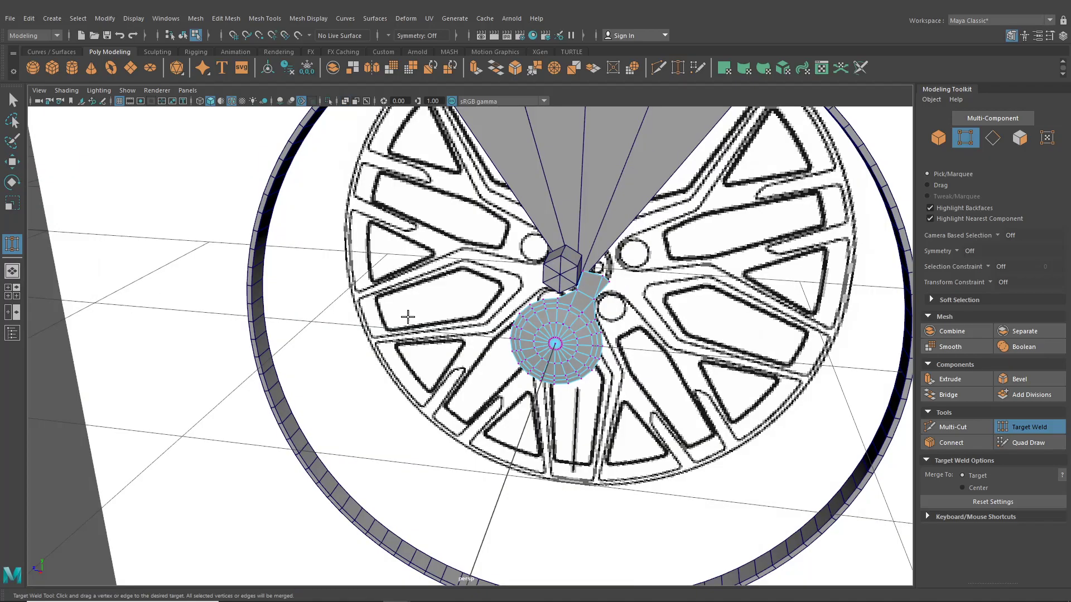
left_click_drag(407, 315, 413, 337, "alt")
key("w")
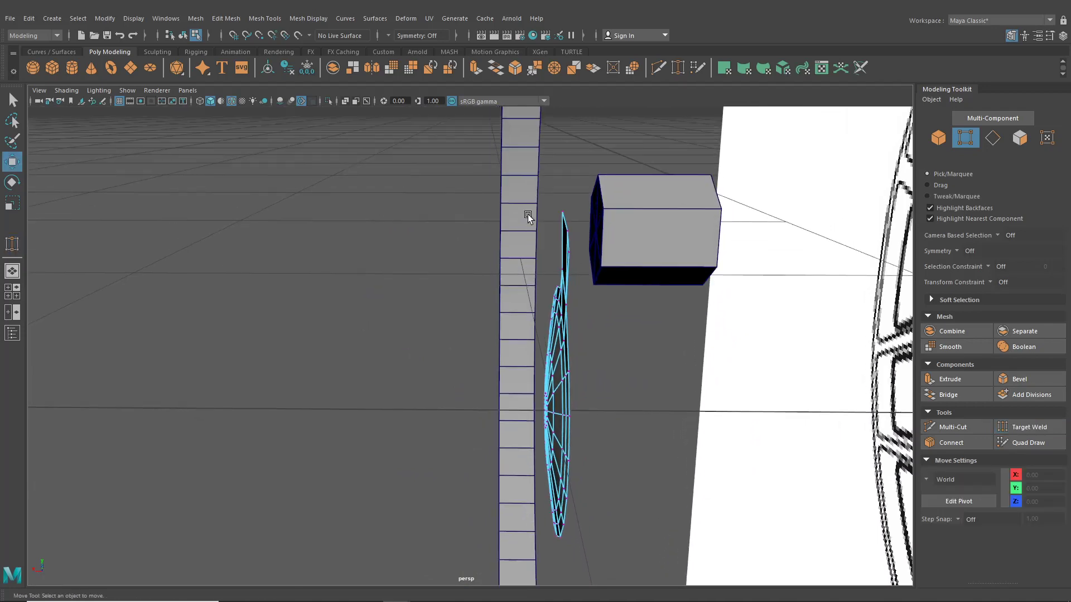
left_click_drag(552, 201, 551, 196, "alt")
left_click_drag(537, 147, 576, 197)
left_click_drag(525, 171, 519, 173)
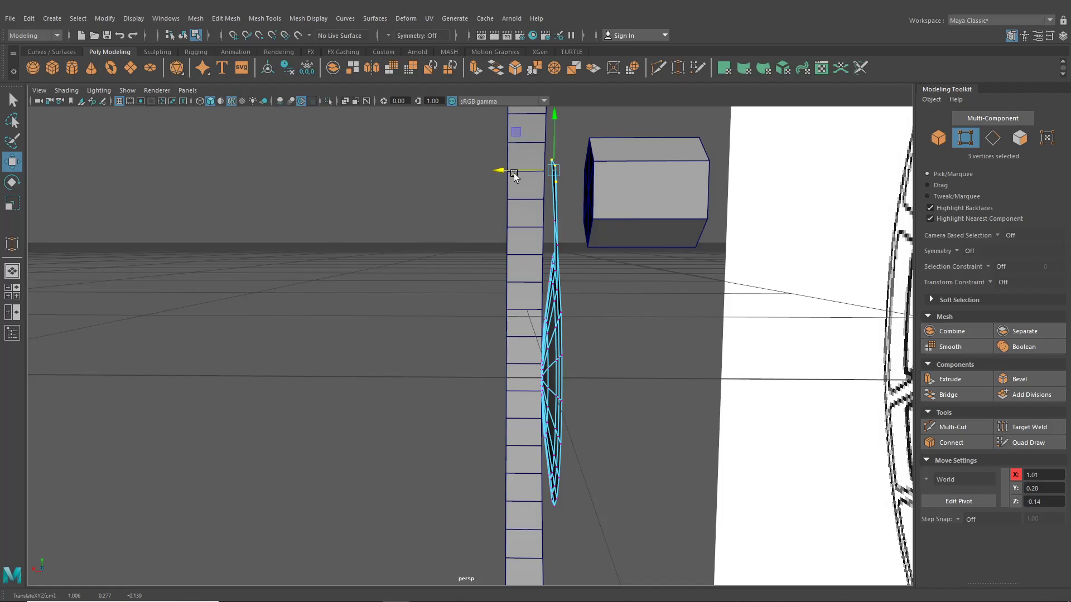
left_click_drag(437, 234, 651, 292, "alt")
left_click(438, 274)
In the side view, extrude the spoke base's end edge up along the blueprint to the spoke's bend
key("space")
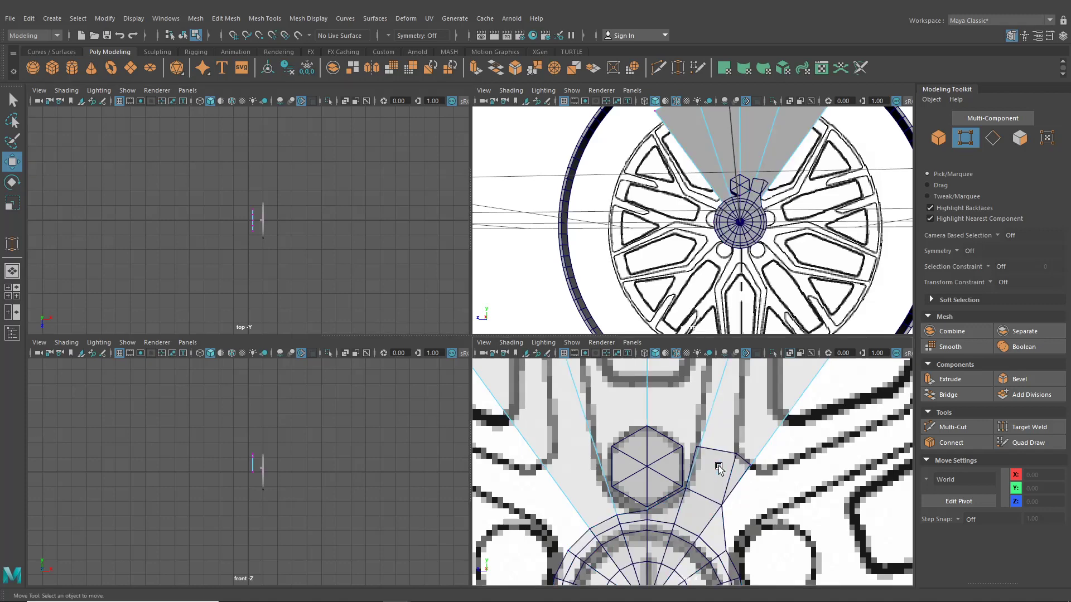
key("space")
left_click(516, 451)
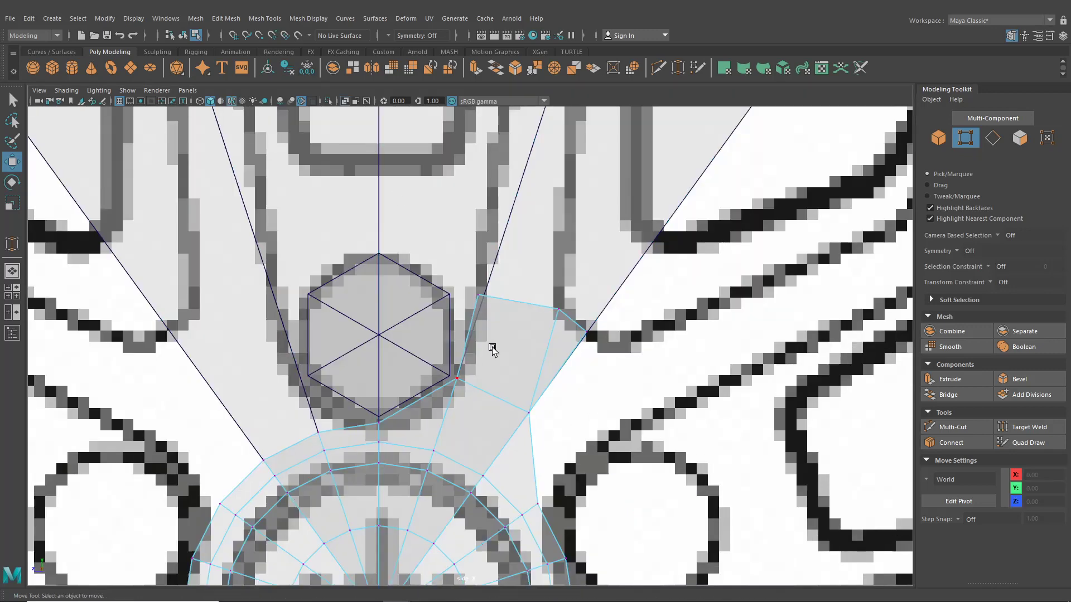
right_click_drag(521, 284, 512, 259)
left_click(521, 301)
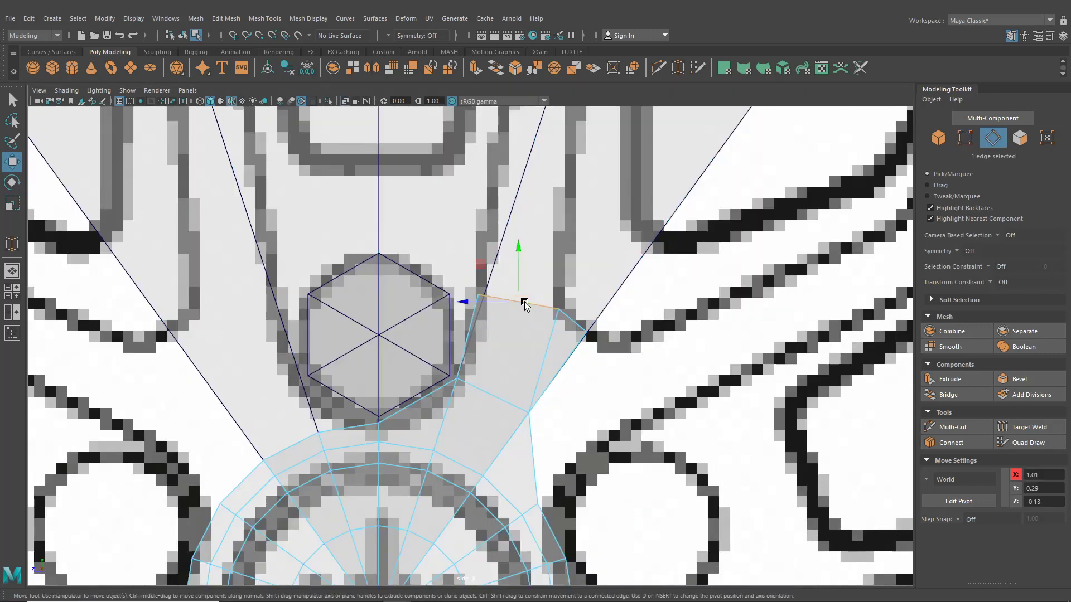
key("ctrl+e")
scroll(585, 232, "down", 5)
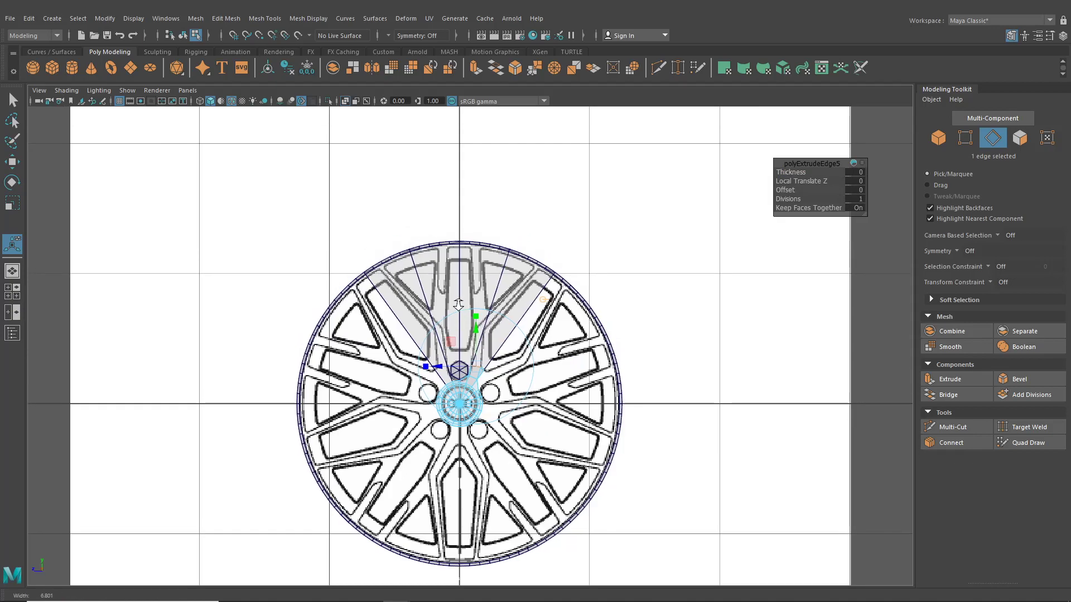
scroll(530, 378, "up", 4)
scroll(530, 378, "up", 1)
left_click_drag(477, 393, 495, 304)
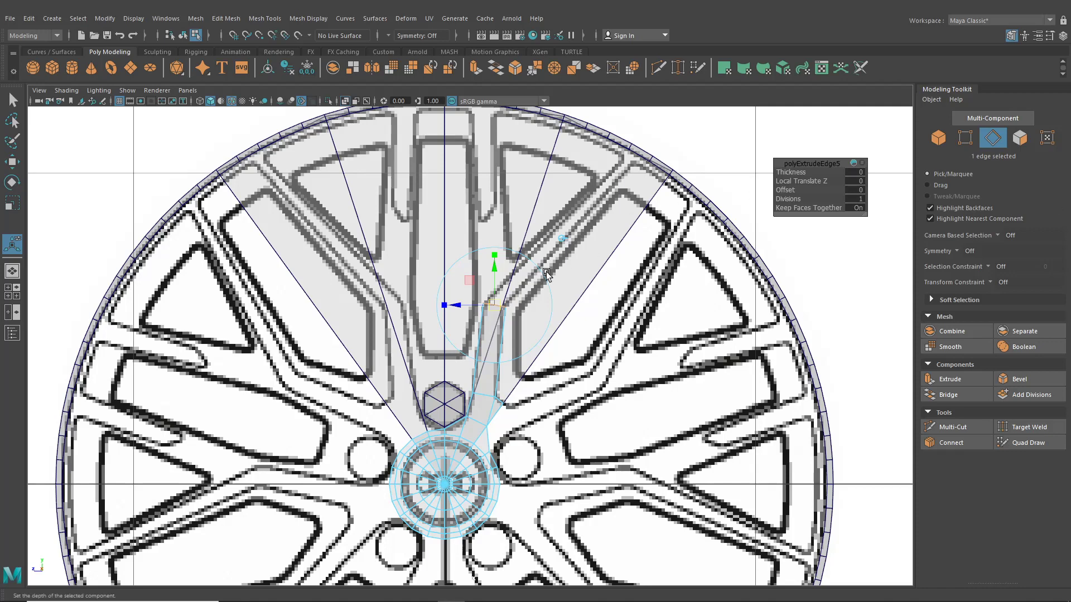
left_click_drag(493, 307, 491, 308)
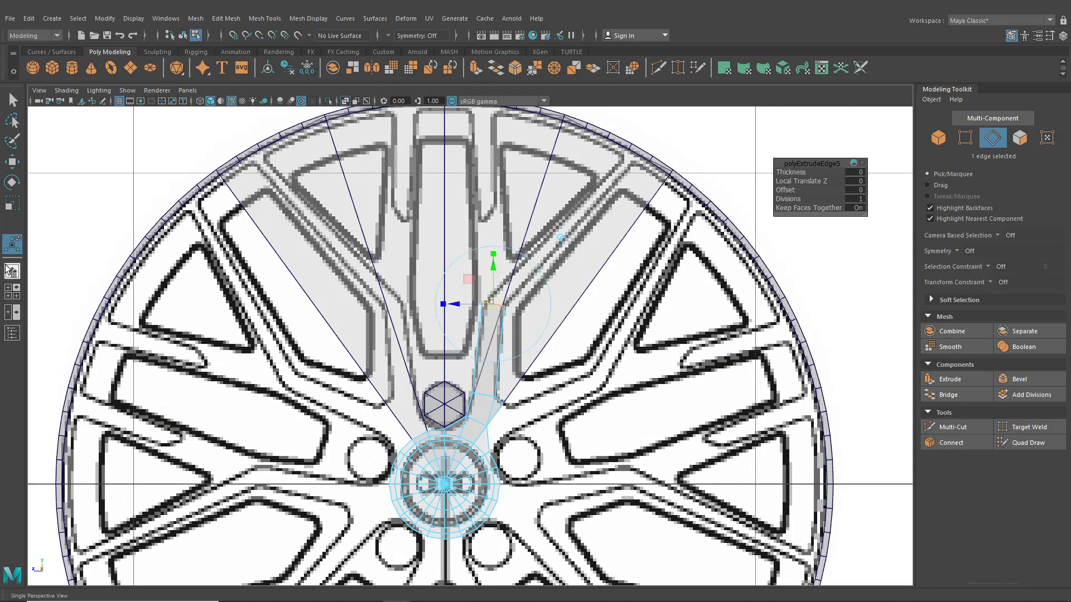
In the perspective view, move the extruded edge forward along X to about 1.06 so the spoke leans outward
left_click(13, 271)
left_click_drag(630, 290, 492, 243, "alt")
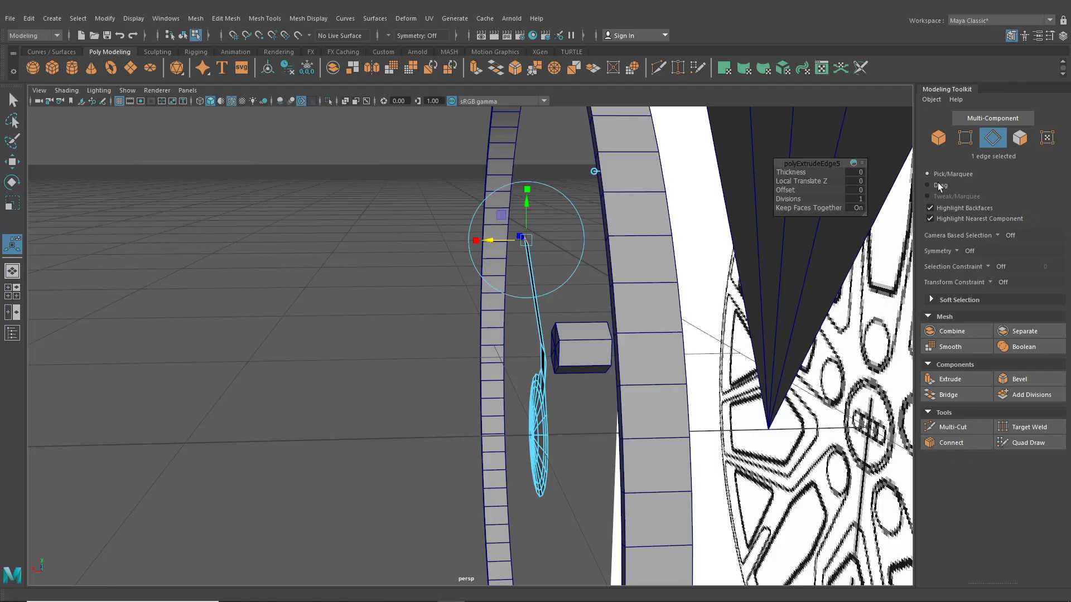
left_click_drag(490, 244, 584, 249, "alt")
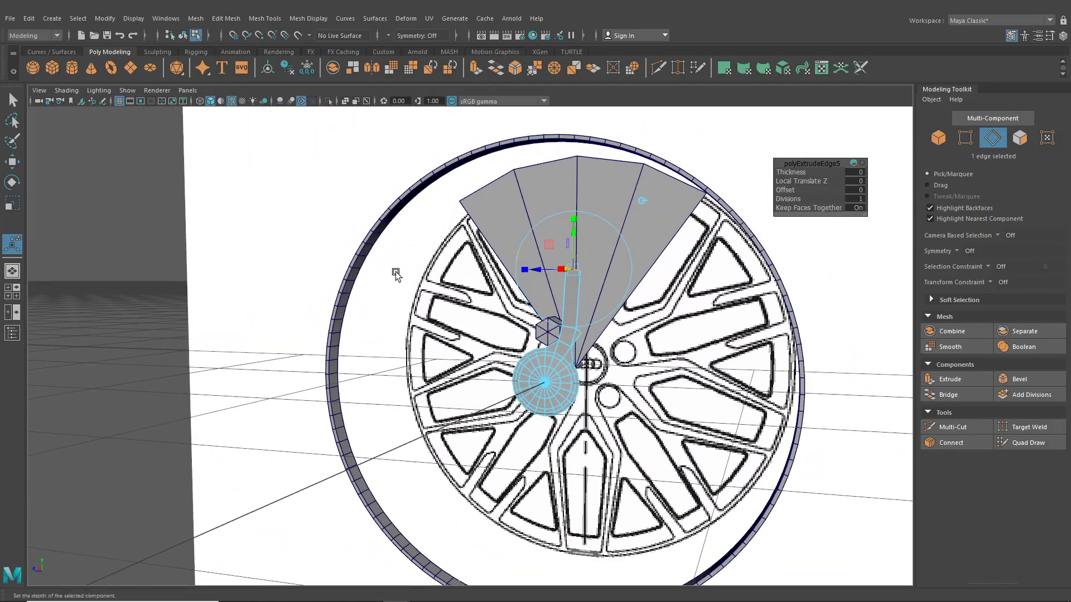
In the side view, fine-position the extruded edge at the spoke's bend, at about Y 0.58 and Z -0.16
left_click(15, 297)
key("space")
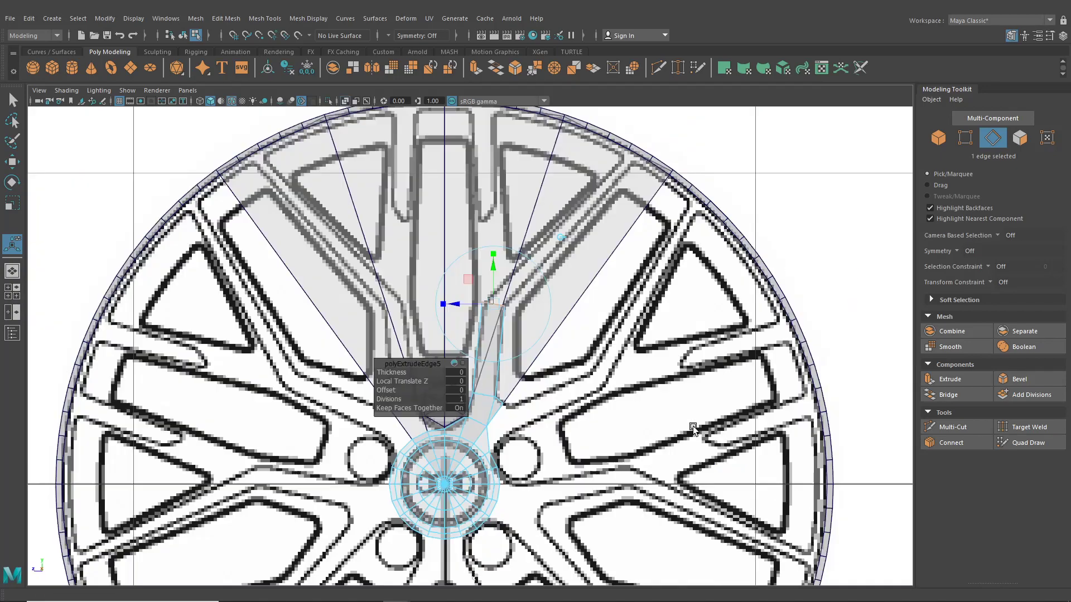
middle_click_drag(653, 354, 658, 370, "alt")
scroll(574, 369, "up", 2)
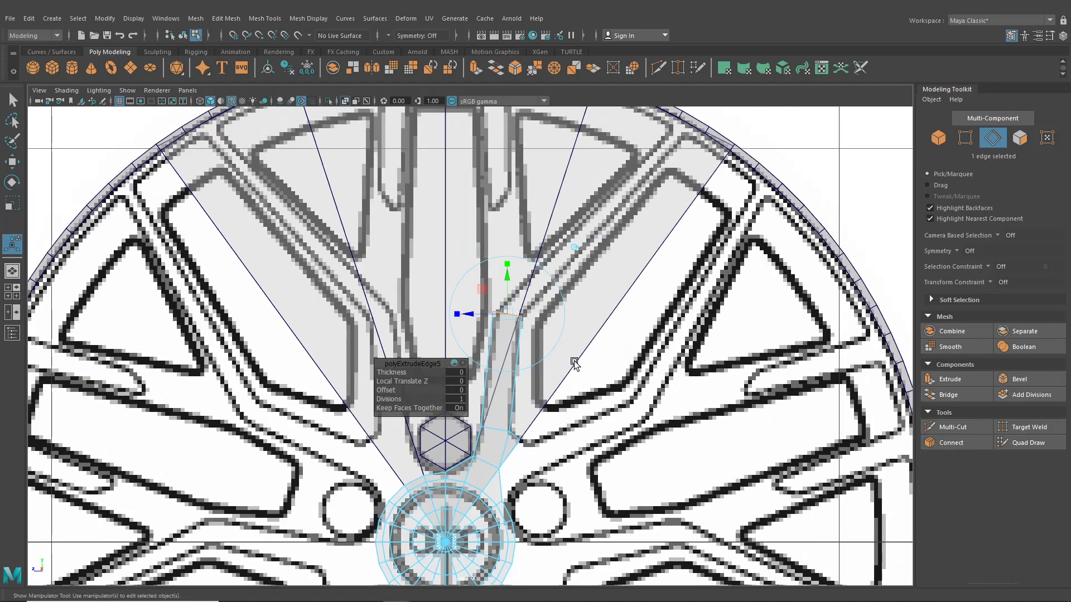
scroll(574, 364, "up", 3)
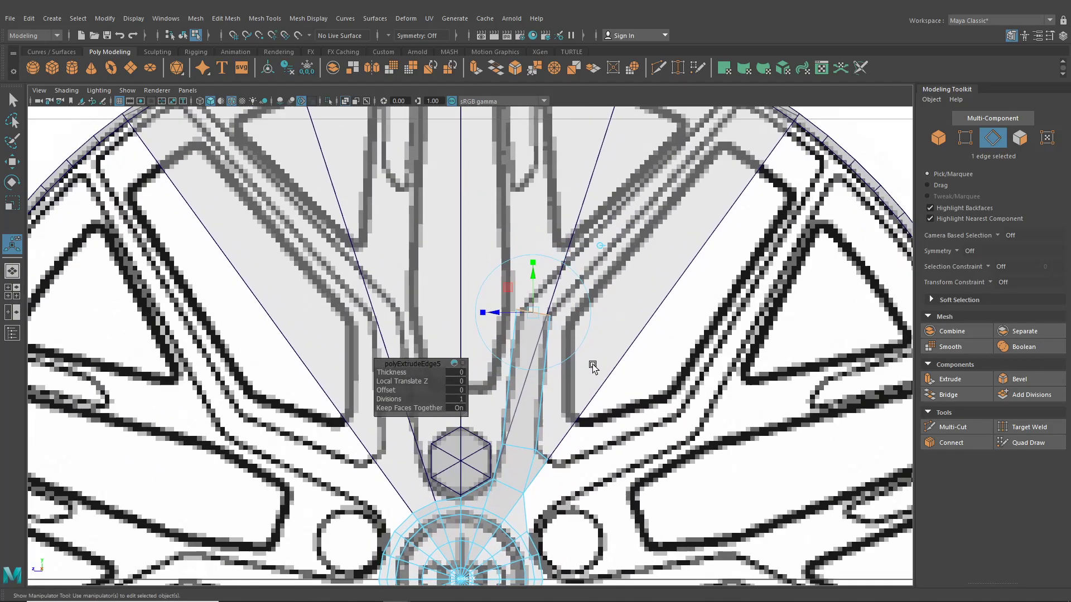
left_click_drag(545, 306, 545, 310)
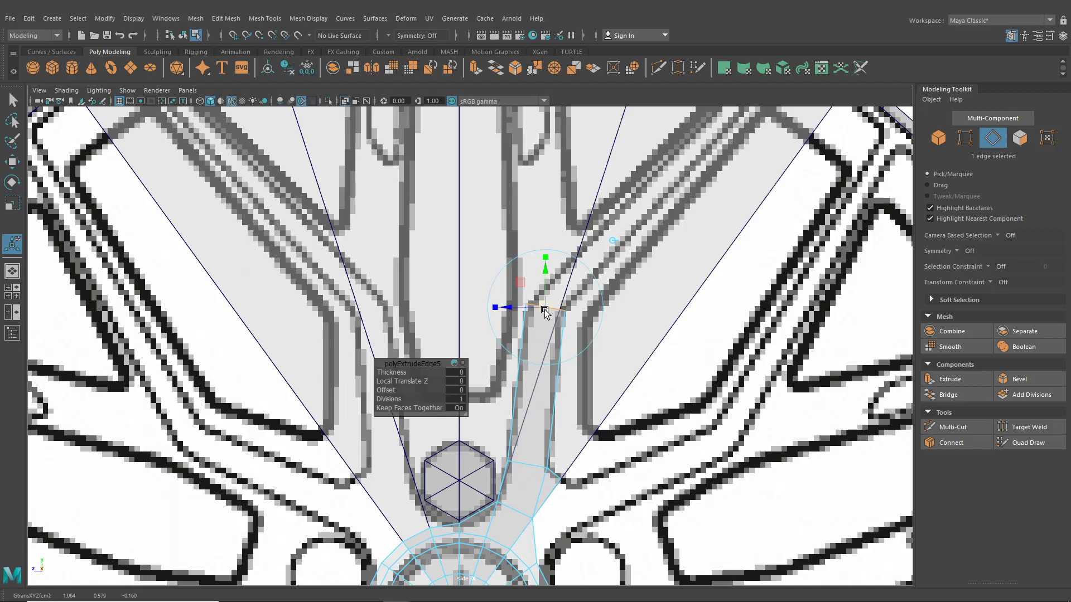
Extrude the edge at the bend diagonally along the blueprint spoke up to the rim
key("ctrl+e")
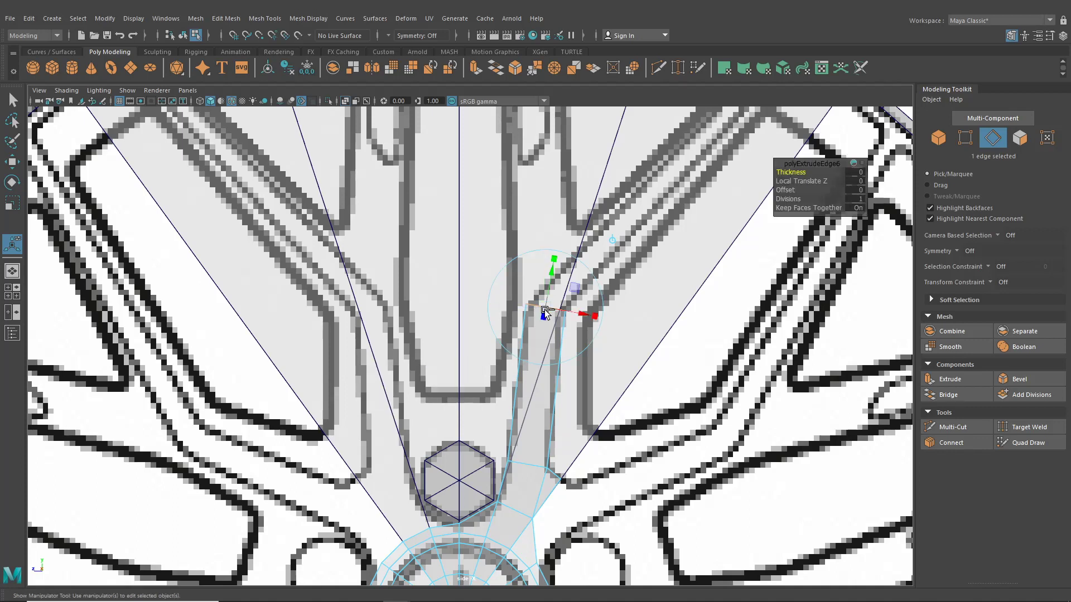
middle_click_drag(545, 310, 508, 381, "alt")
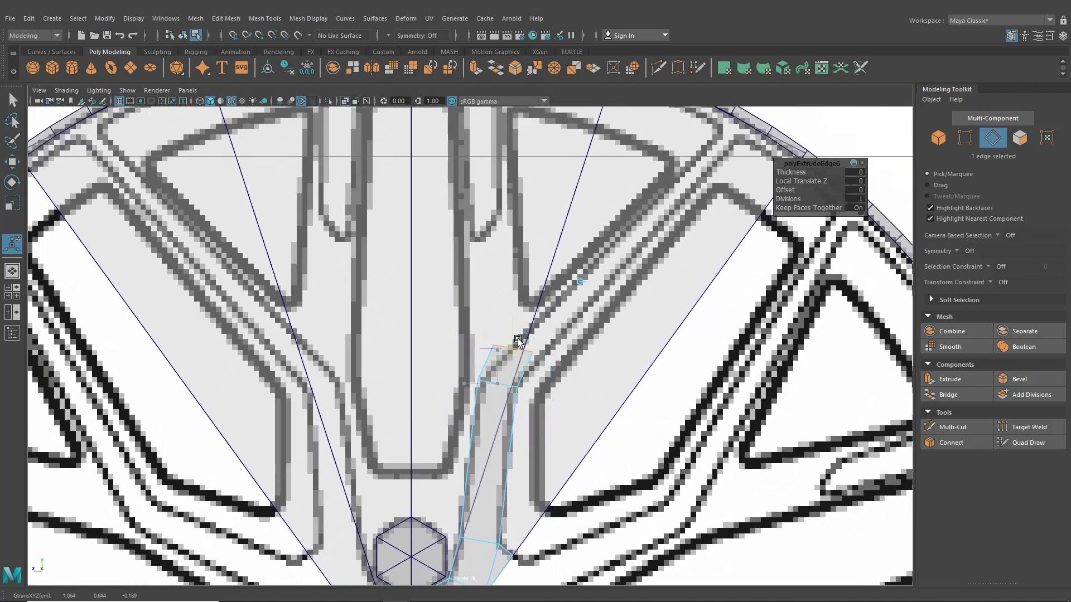
left_click_drag(509, 381, 697, 148)
middle_click_drag(697, 148, 679, 214, "alt")
left_click_drag(679, 214, 703, 195)
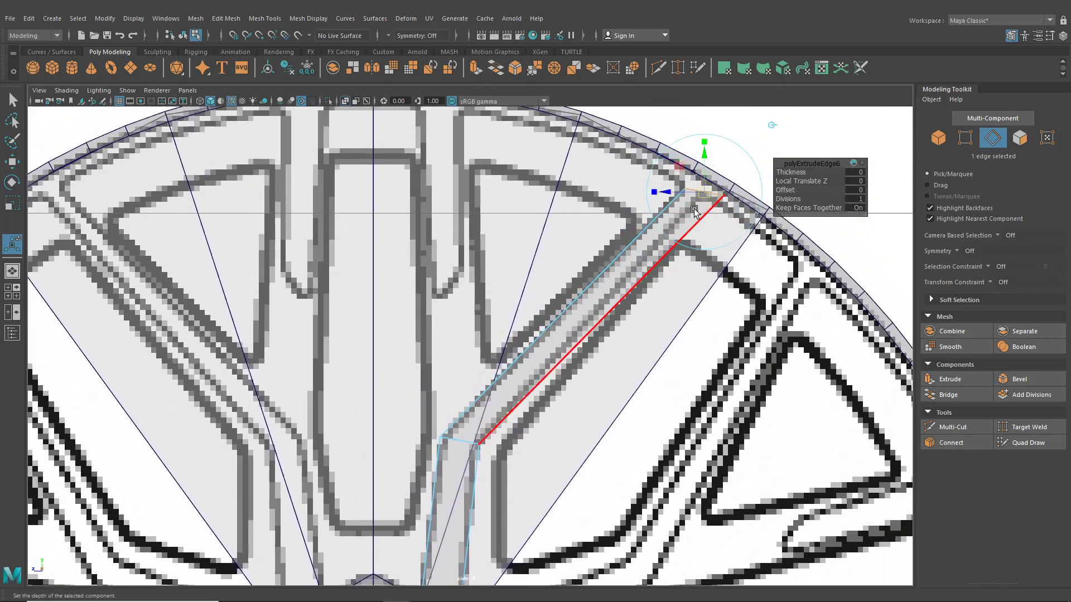
Move the spoke's outer rim-end vertex onto the blueprint line, at about Y 1.03 and Z -0.61
right_click_drag(703, 195, 715, 195)
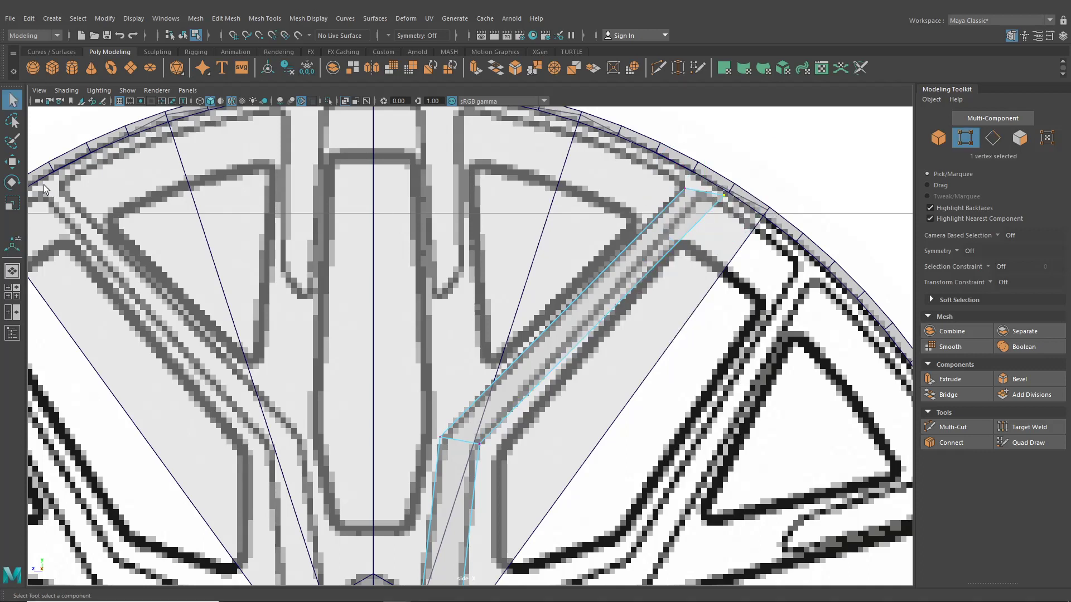
left_click(721, 197)
key("w")
left_click_drag(721, 196, 703, 198)
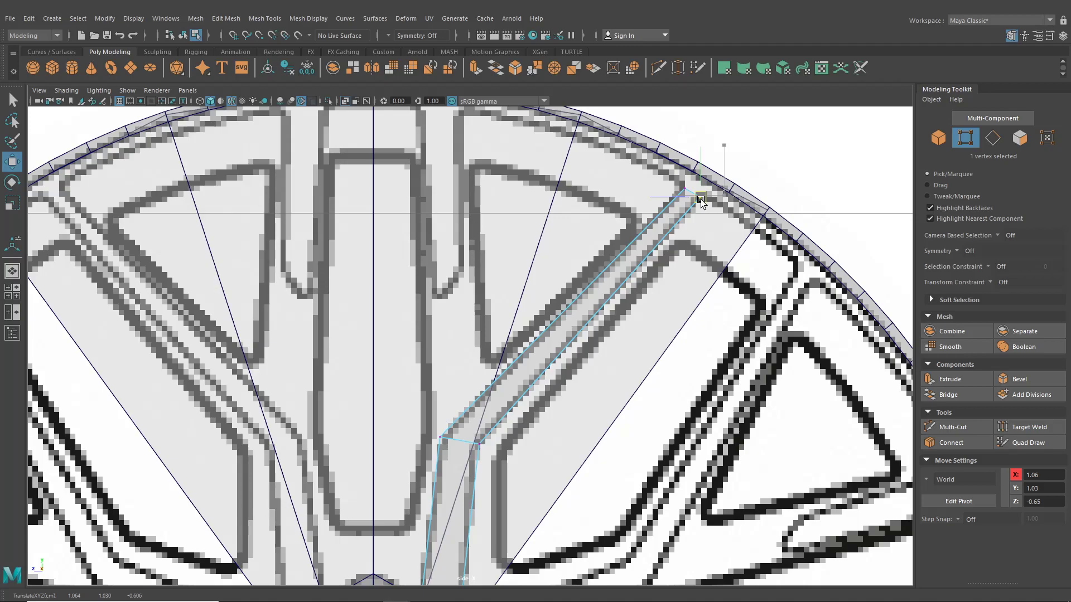
Select both rim-end vertices of the spoke and move them along X to about 1.05 in the perspective view
left_click(685, 190, "shift")
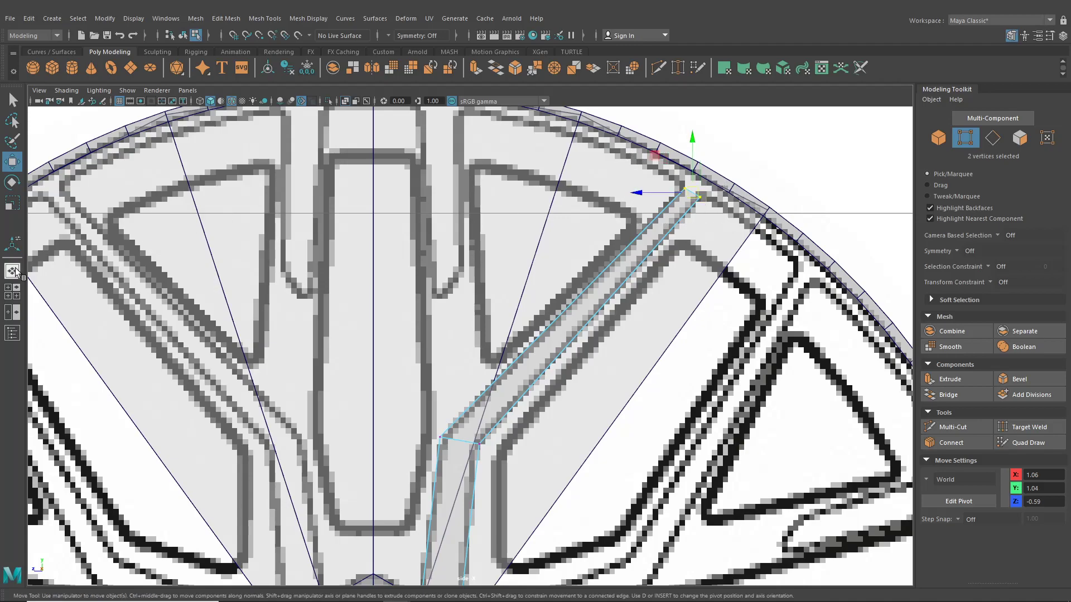
left_click(15, 272)
left_click_drag(614, 313, 509, 326, "alt")
left_click_drag(497, 281, 509, 341, "alt")
scroll(534, 360, "up", 4)
scroll(509, 342, "down", 4)
left_click_drag(514, 349, 628, 323, "alt")
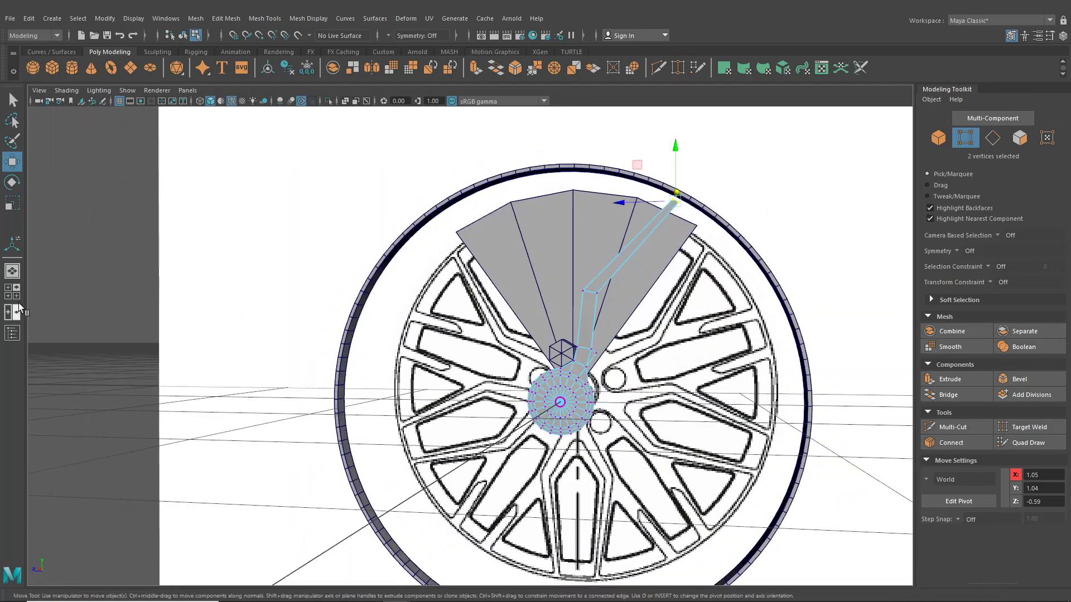
Examine the spoke strip against the blueprint between the bend and the rim in the side view
left_click(16, 294)
key("space")
scroll(624, 407, "up", 5)
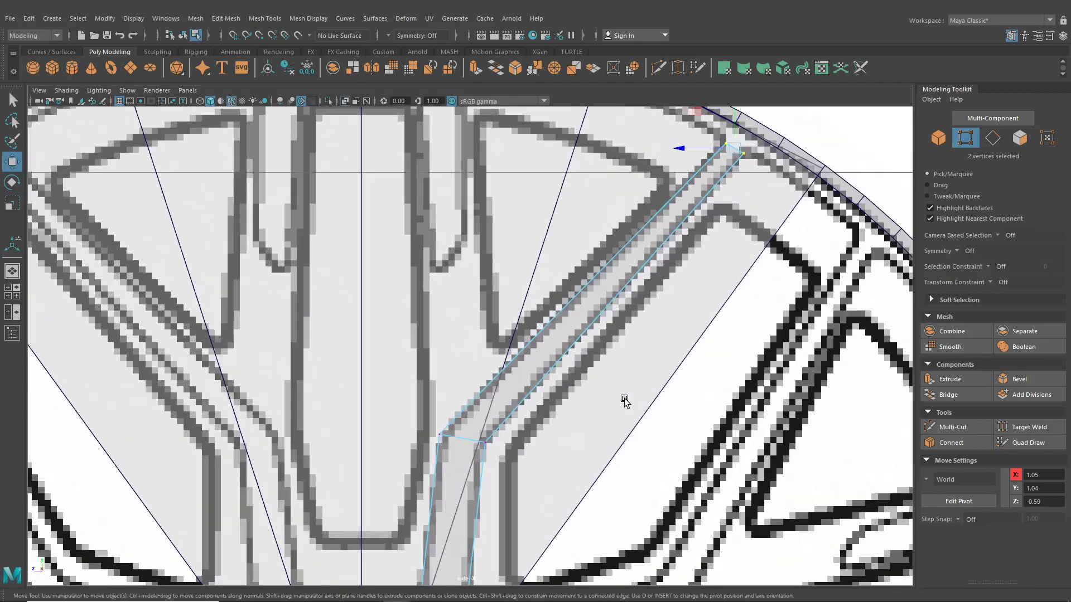
middle_click_drag(563, 346, 570, 393, "alt")
mouse_move(464, 200)
middle_mouse_down("alt")
mouse_move(490, 296)
mouse_move(456, 322)
mouse_move(498, 331)
middle_mouse_up("alt")
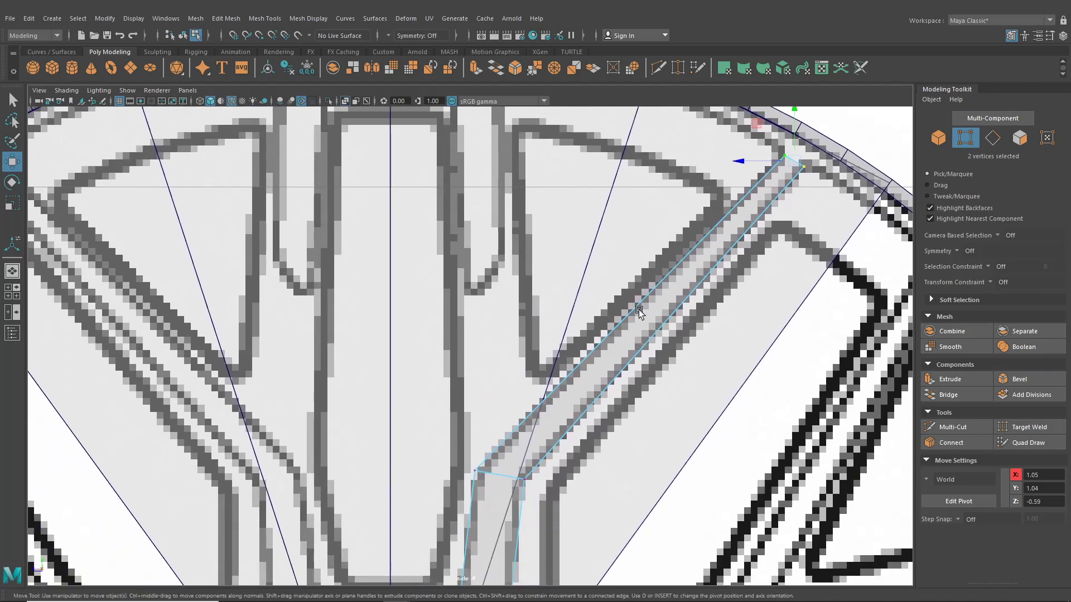
middle_click_drag(574, 275, 591, 342, "alt")
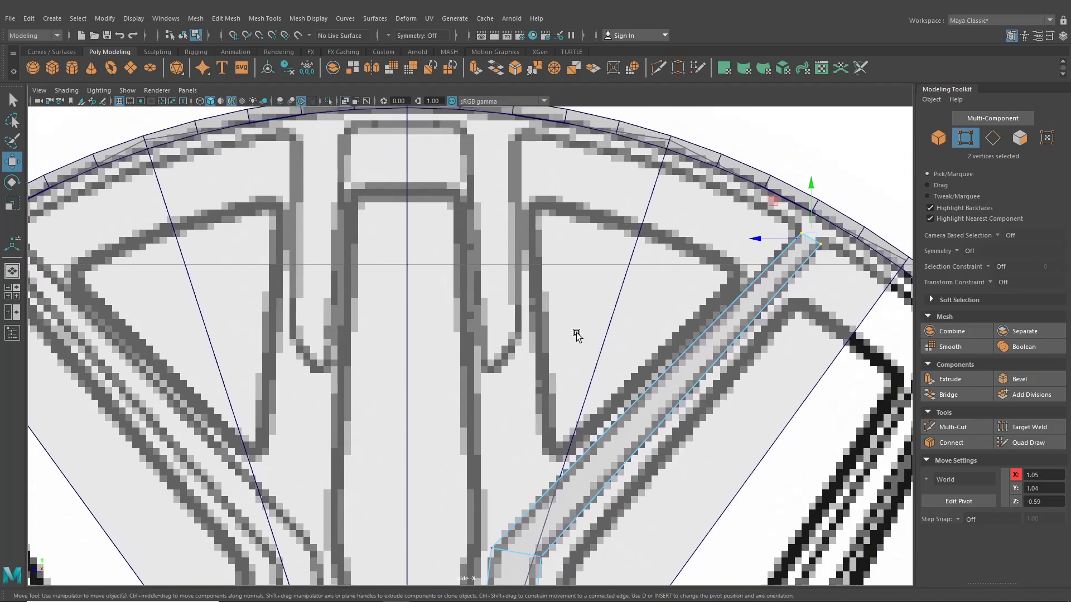
In the perspective view, snap the two rim-end vertices along X to the grid at 1.00, within the rim's depth
left_click(12, 273)
left_click_drag(605, 334, 397, 354, "alt")
key("x")
left_click_drag(494, 298, 528, 295)
middle_click_drag(552, 267, 497, 316, "alt")
scroll(497, 316, "up", 2)
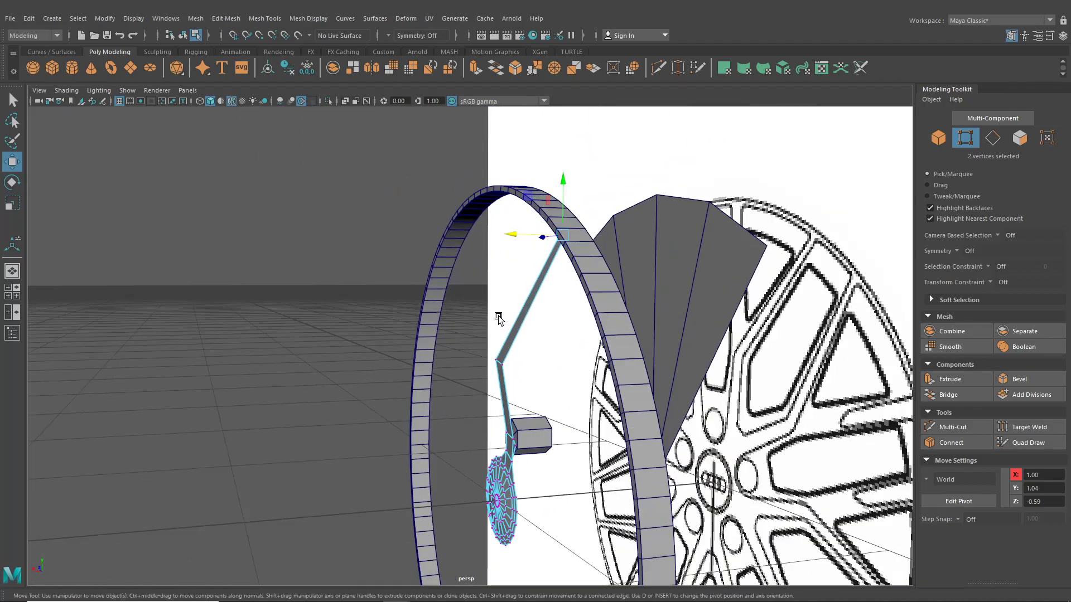
left_click_drag(524, 246, 474, 245)
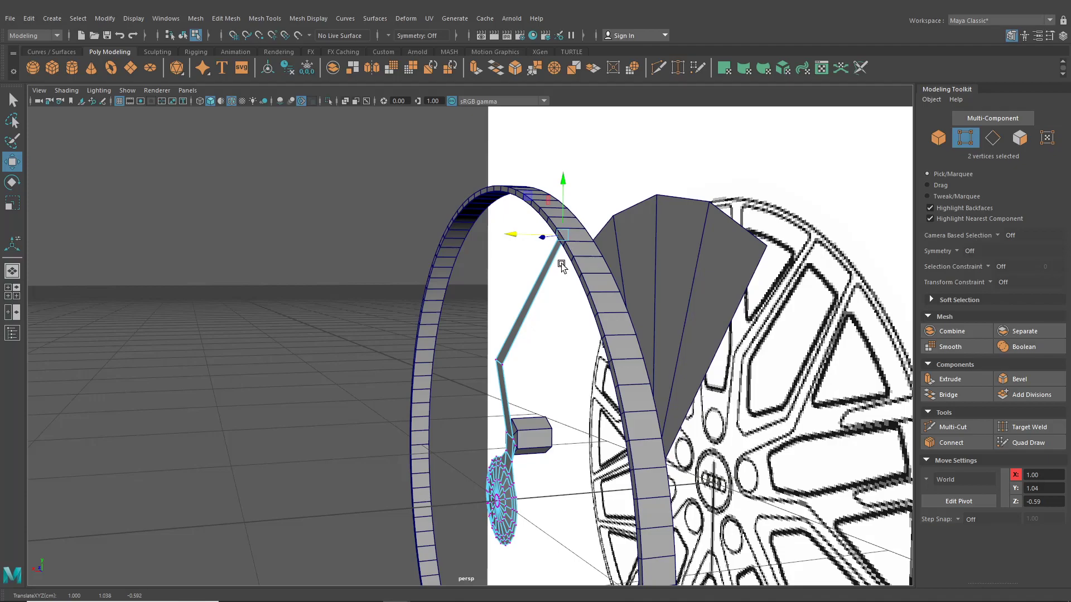
Try to insert an edge loop across the spoke's outer segment just beyond the bend, working in the side view
left_click_drag(561, 263, 538, 252, "alt")
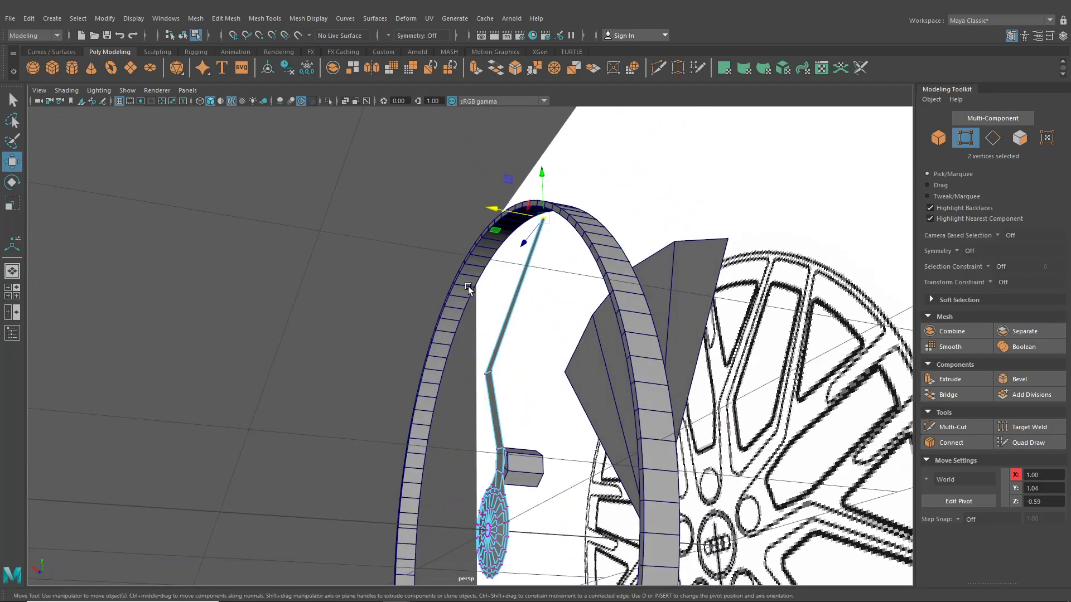
left_click(17, 297)
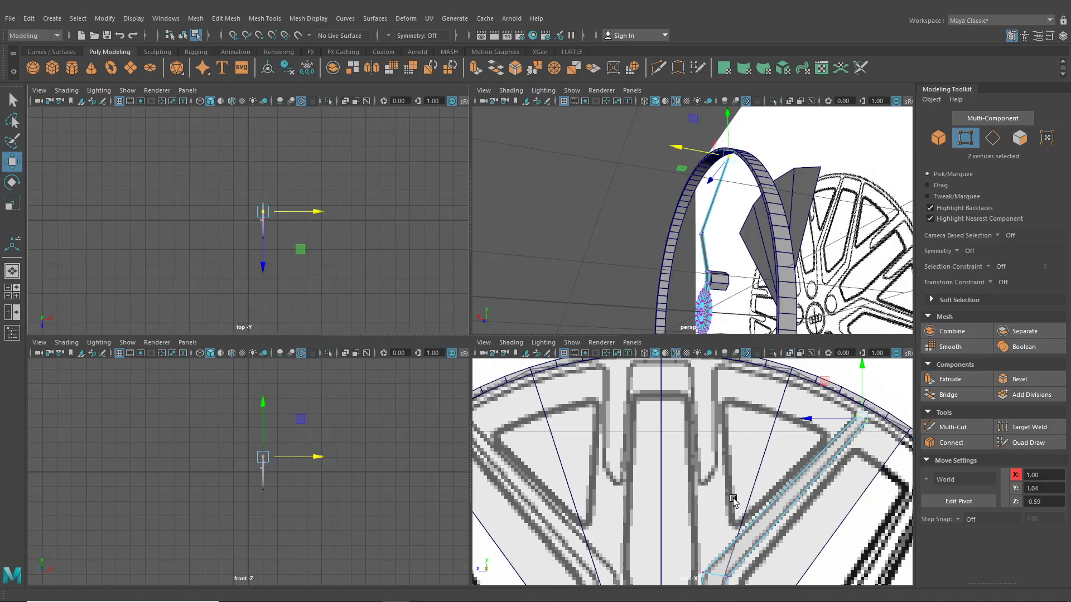
key("space")
left_click(263, 18)
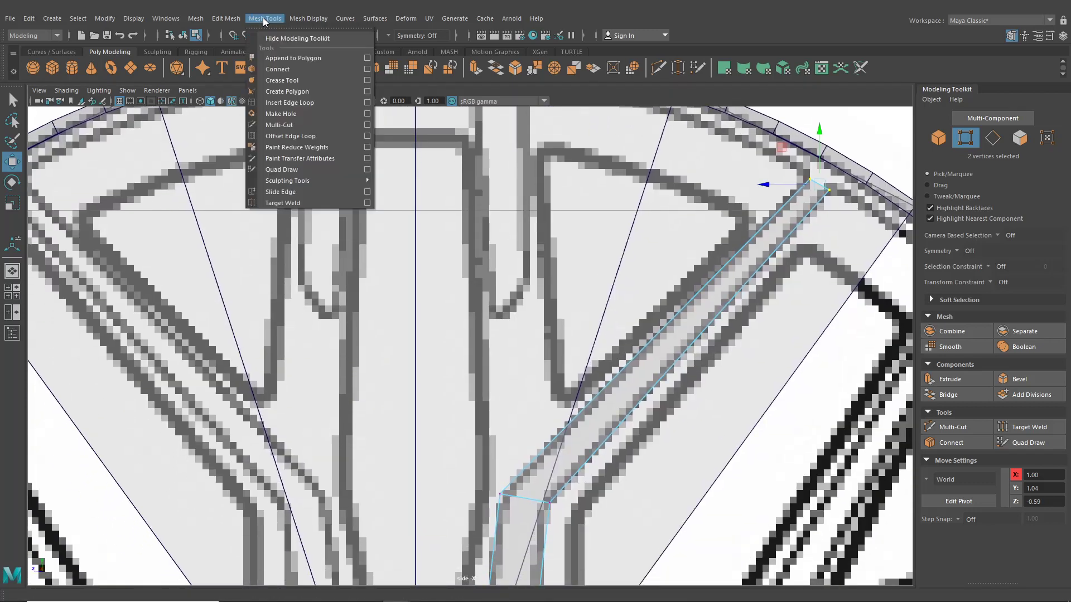
left_click(290, 103)
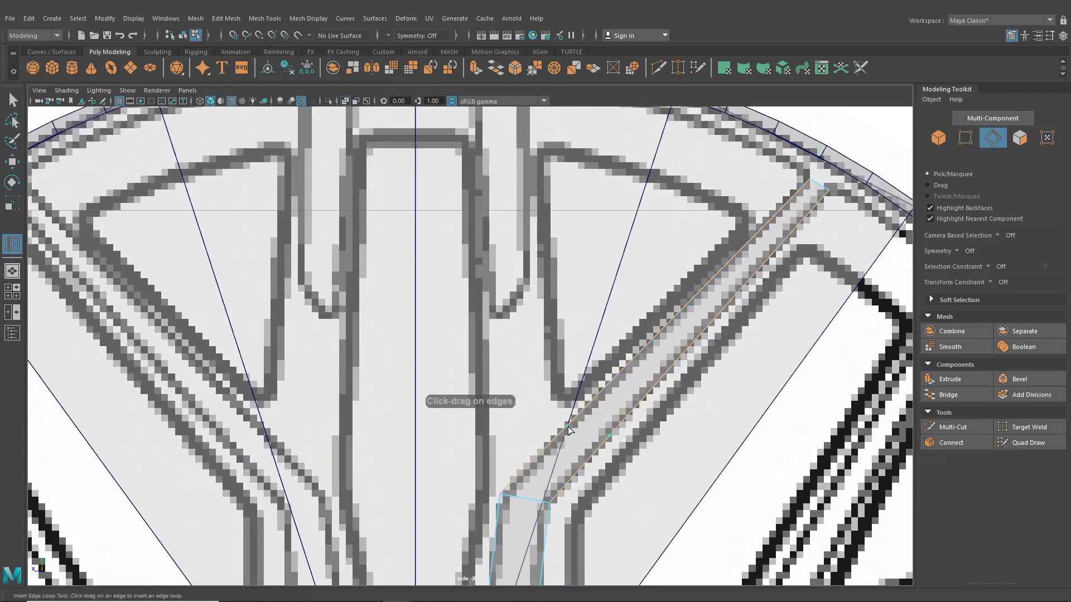
left_click(580, 416)
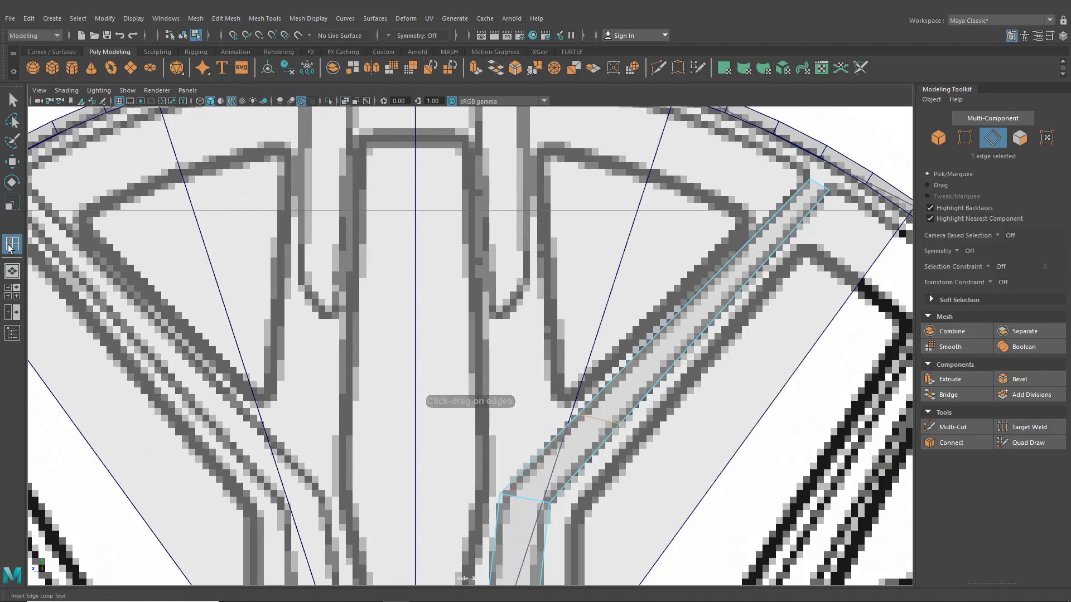
left_click(12, 271)
left_click_drag(504, 290, 502, 312, "alt")
key("w")
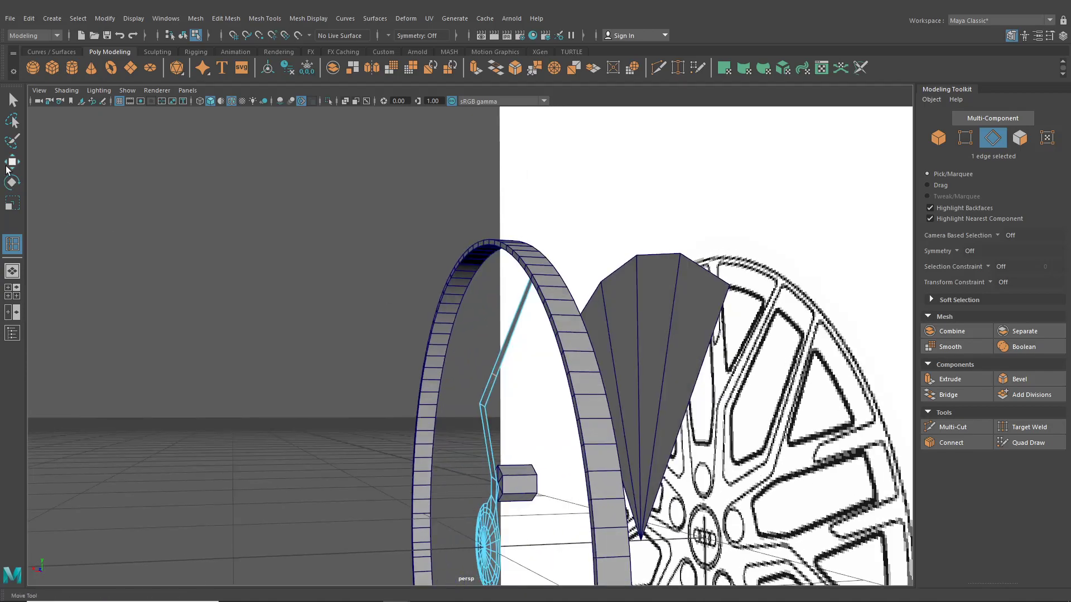
key("ctrl+z")
Select the spoke's two rim-end vertices in the perspective view and move them along X to about 1.05
right_click_drag(513, 284, 464, 285)
left_click_drag(487, 238, 648, 337)
left_click_drag(576, 324, 561, 333, "alt")
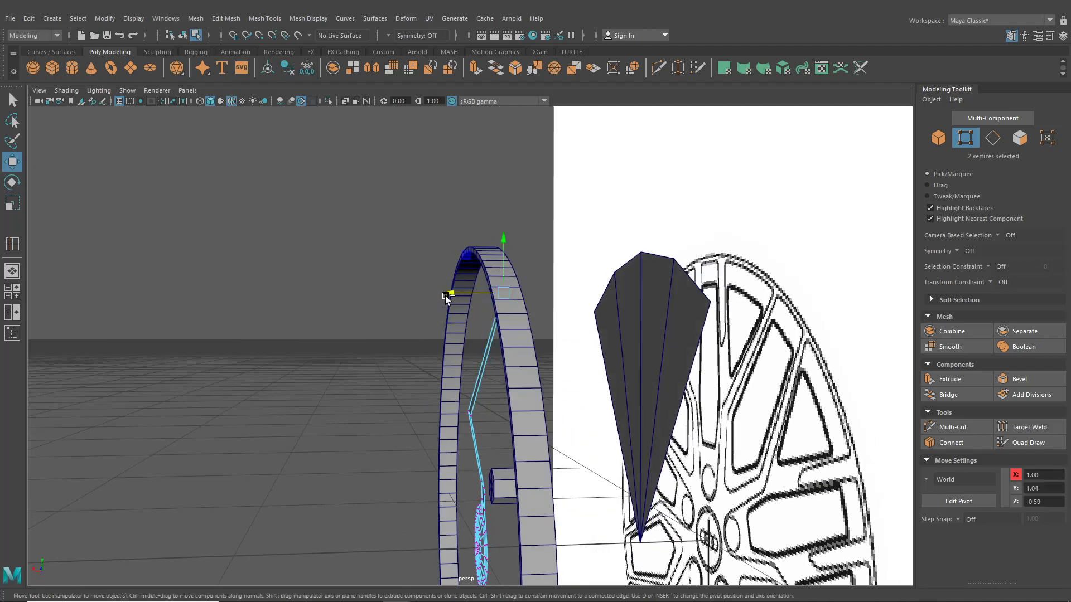
left_click_drag(445, 296, 489, 319)
In the side view, insert an edge loop across the spoke's diagonal segment near the triangular pocket's lower corner
left_click(17, 287)
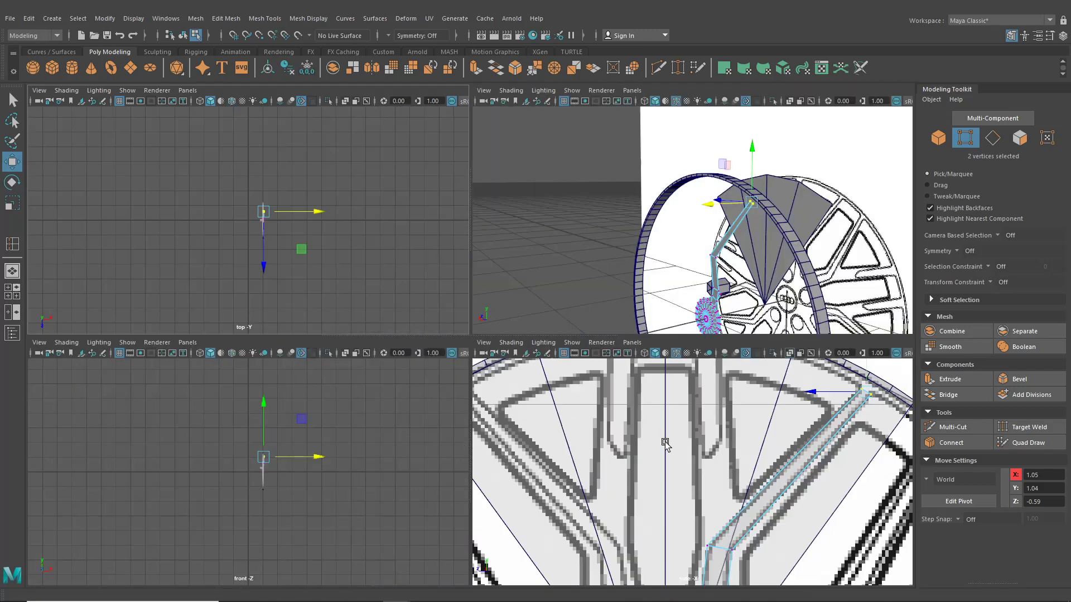
key("space")
scroll(540, 293, "up", 2)
left_click(281, 19)
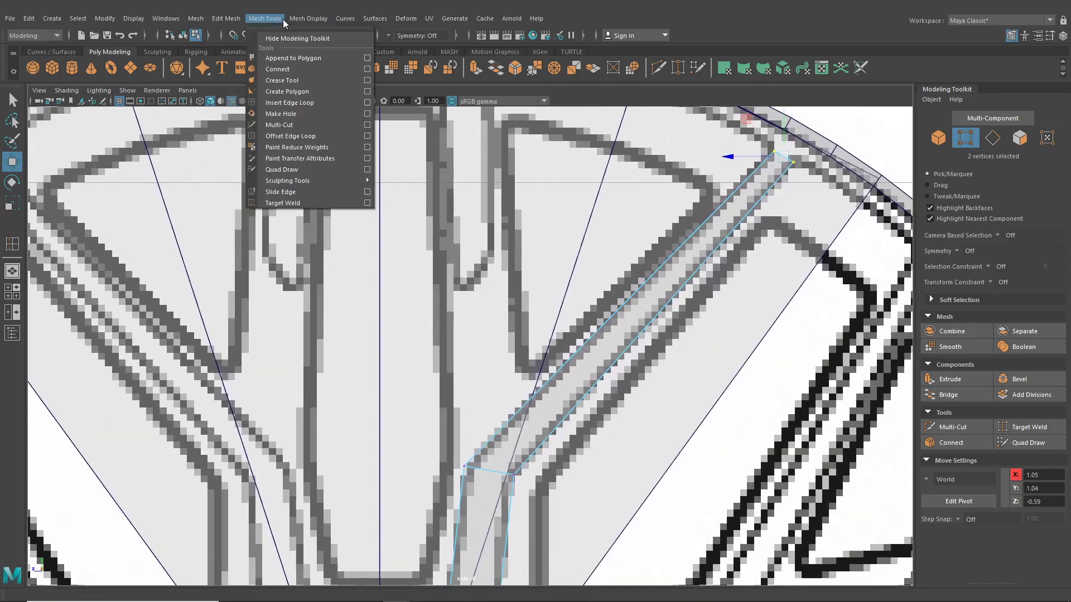
left_click(296, 103)
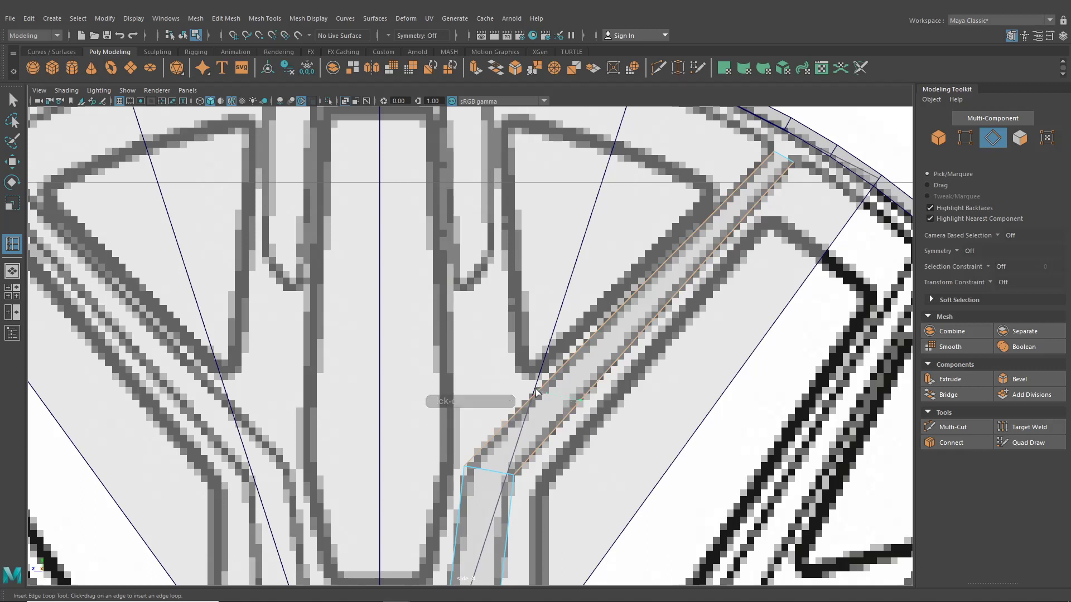
key("q")
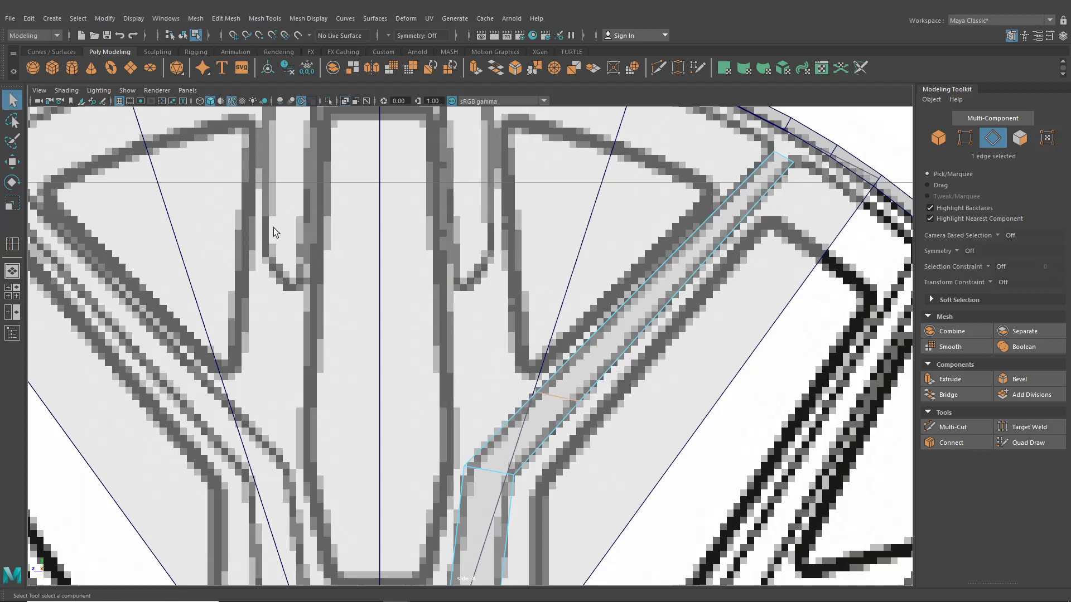
Extrude the spoke's inner side edge between the bend and the new loop, pulling it along world axes up to the rim
right_click_drag(517, 284, 508, 254)
left_click(517, 407)
key("ctrl+e")
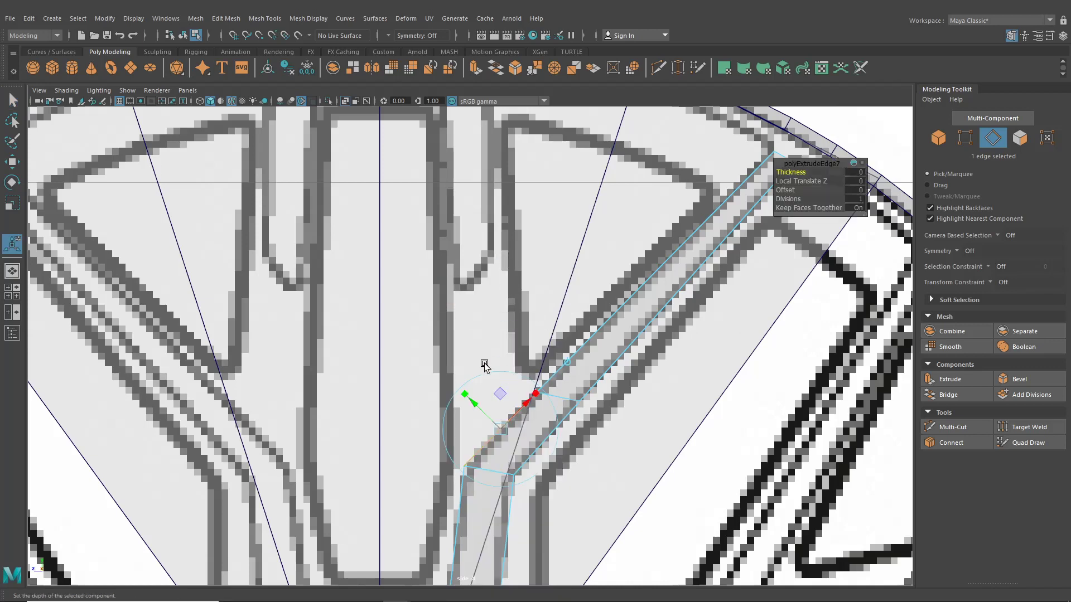
left_click(567, 362)
left_click_drag(500, 429, 459, 246)
middle_click_drag(463, 256, 465, 372, "alt")
left_click_drag(466, 375, 459, 191)
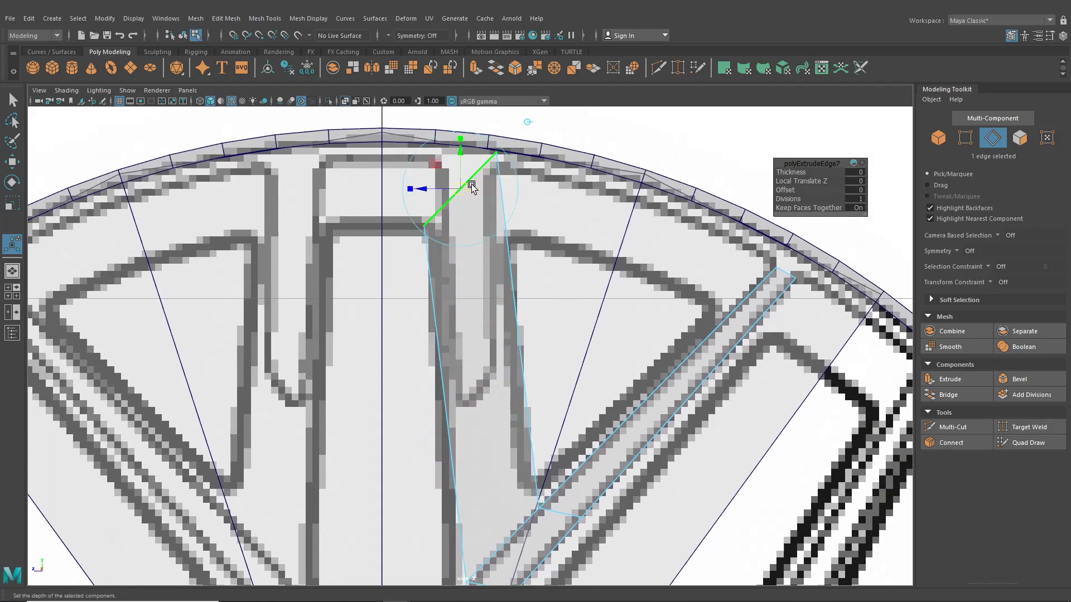
Move the new branch's two end vertices onto the blueprint's slot corners at the rim, the outer one at about Y 1.21, Z -0.15
right_click_drag(471, 184, 412, 180)
key("w")
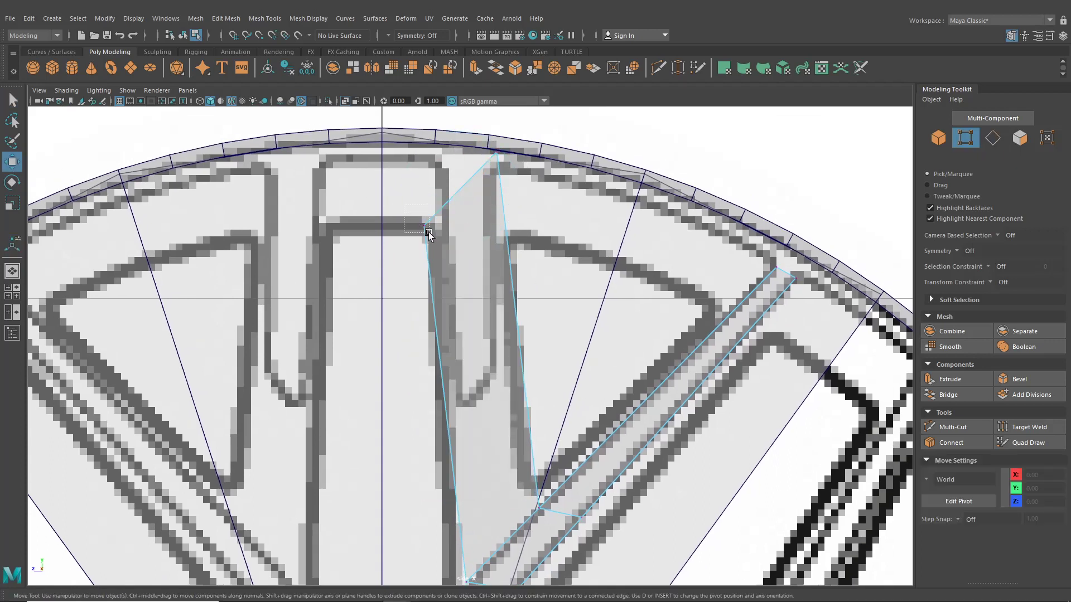
left_click_drag(428, 232, 429, 232)
left_click_drag(427, 230, 492, 166)
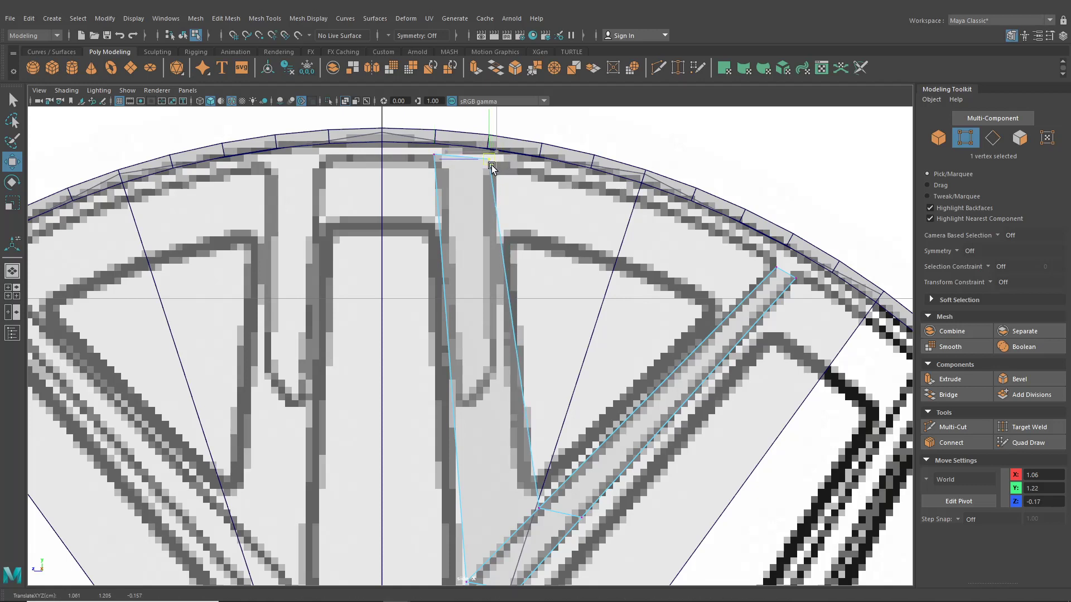
left_click_drag(489, 165, 487, 165)
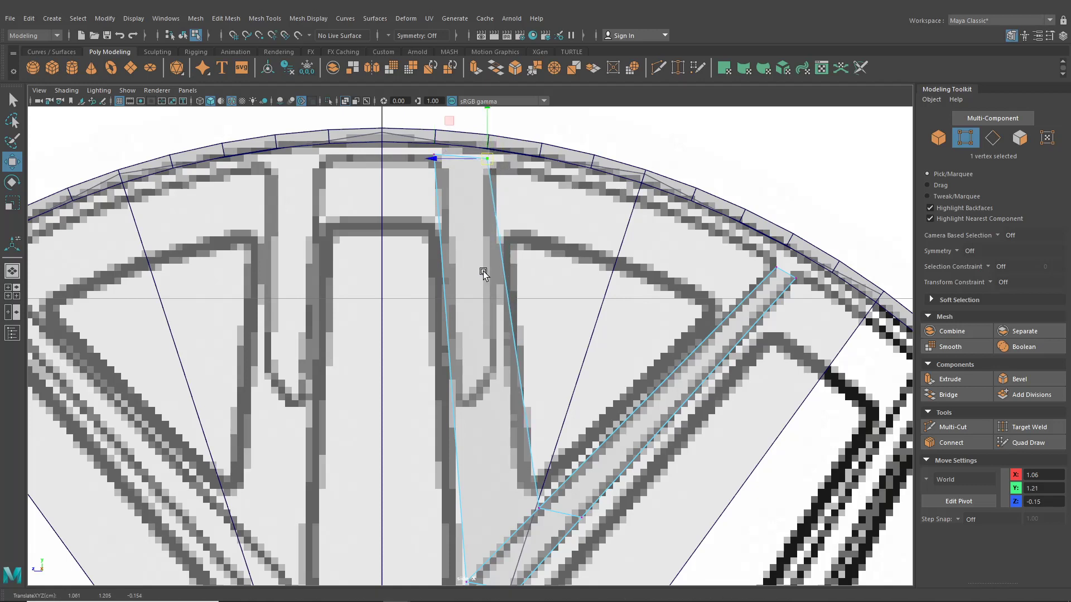
Isolate the hub-and-spoke mesh as a whole object in the perspective view
middle_click_drag(490, 306, 499, 255, "alt")
left_click(11, 271)
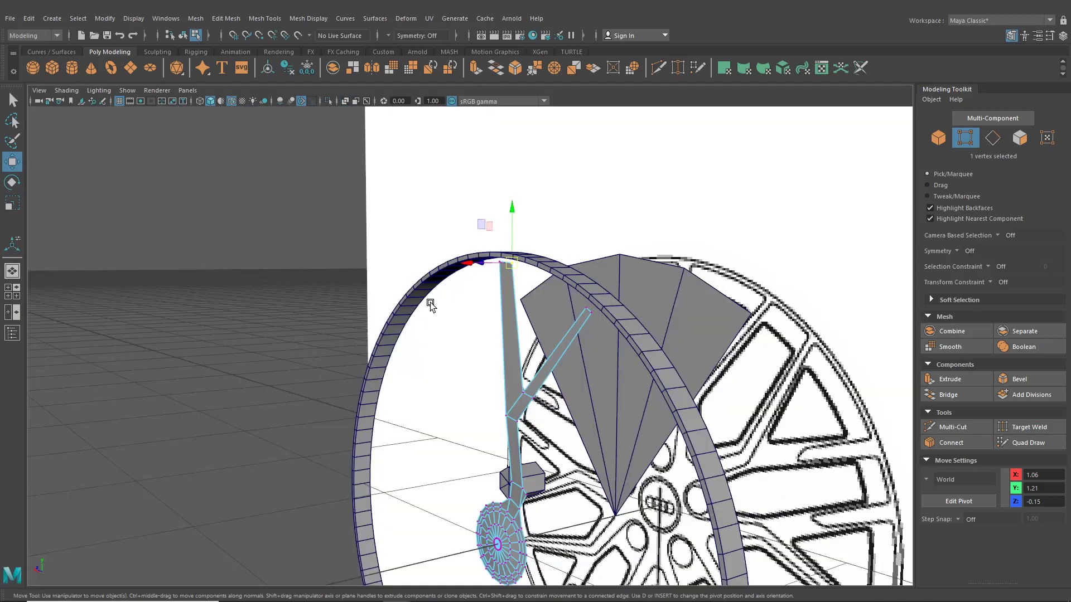
left_click_drag(430, 304, 252, 50, "alt")
left_click(183, 35)
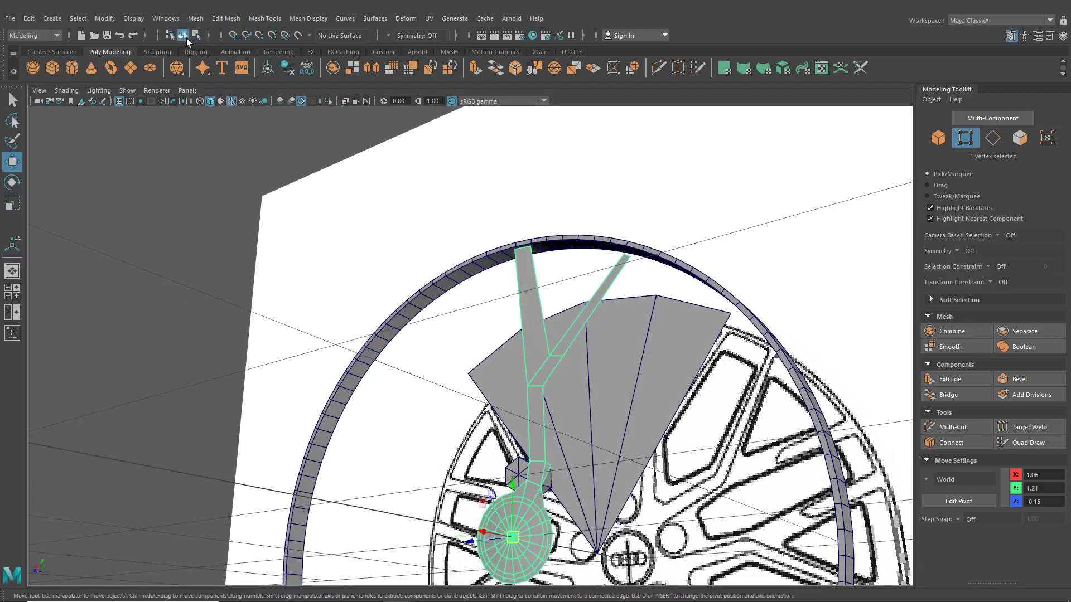
left_click(328, 101)
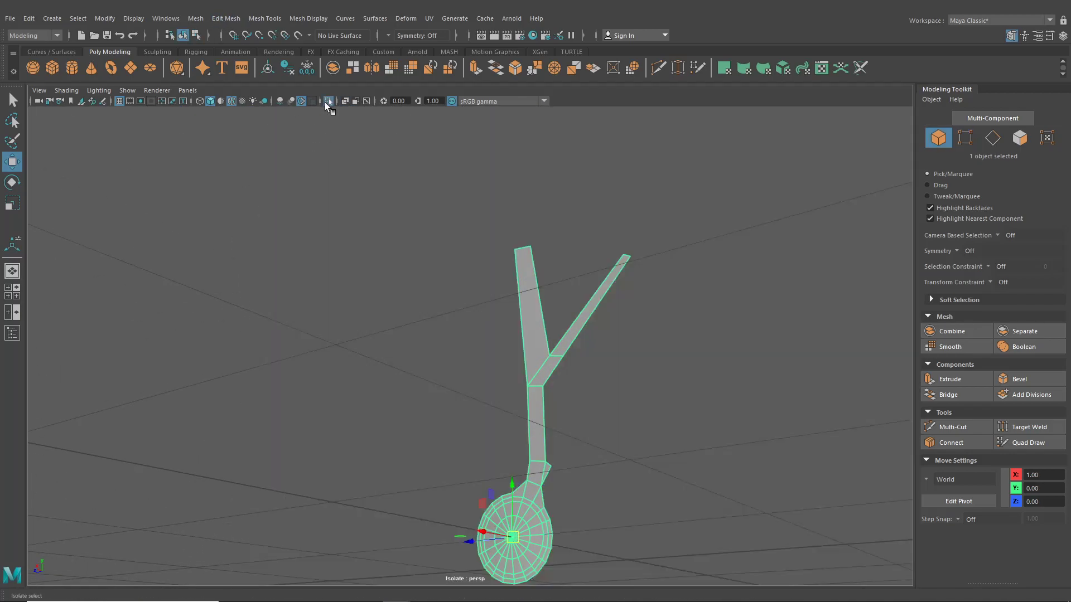
Select the new branch's two rim-end vertices and snap them along X to about 1.05
left_click_drag(424, 234, 451, 301, "alt")
right_click_drag(451, 301, 425, 286)
left_click_drag(498, 333, 556, 346, "alt")
left_click_drag(533, 283, 500, 285)
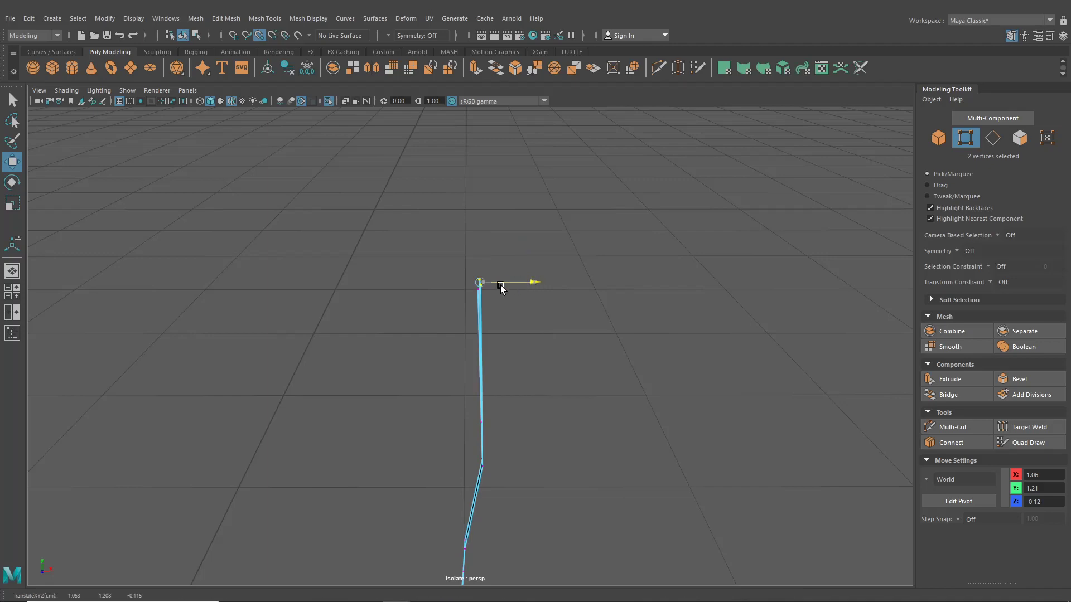
left_click_drag(518, 327, 505, 386, "alt")
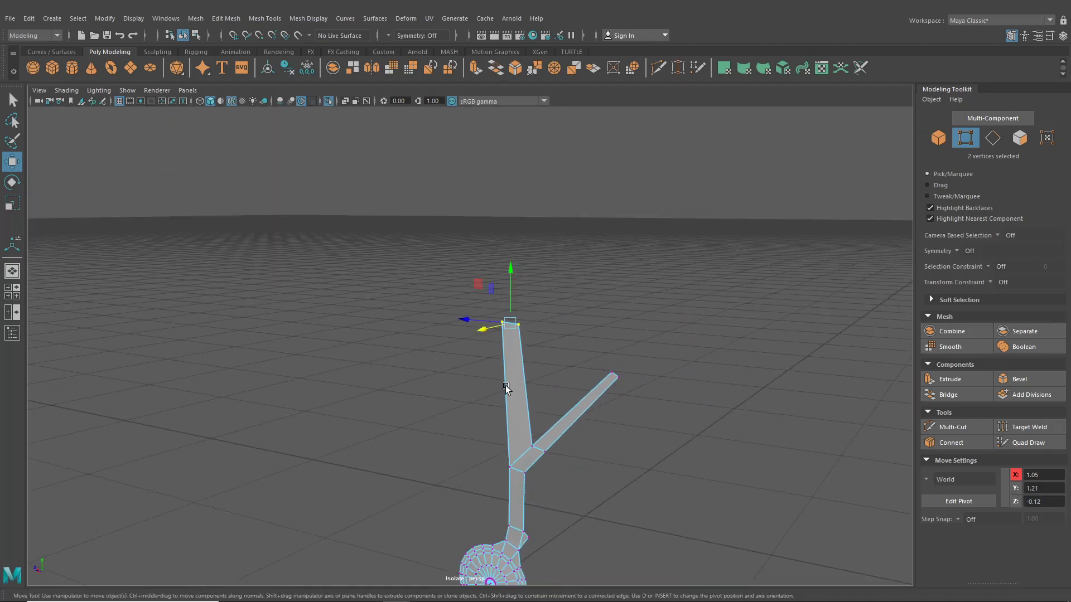
In the side view, insert an edge loop across the new branch just above its fork with the diagonal spoke
key("space")
key("space")
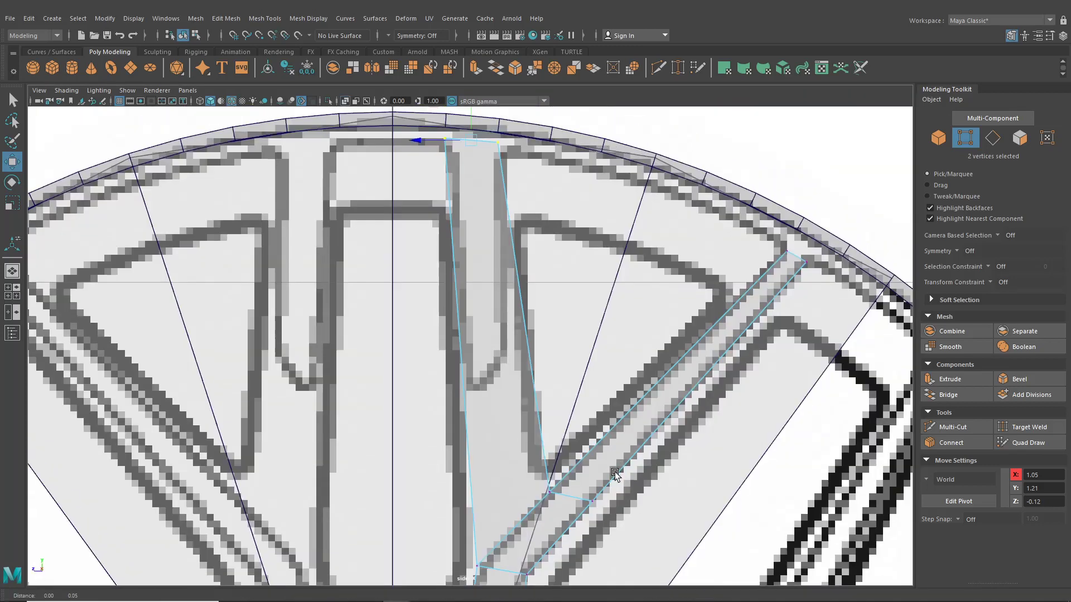
scroll(473, 186, "down", 2)
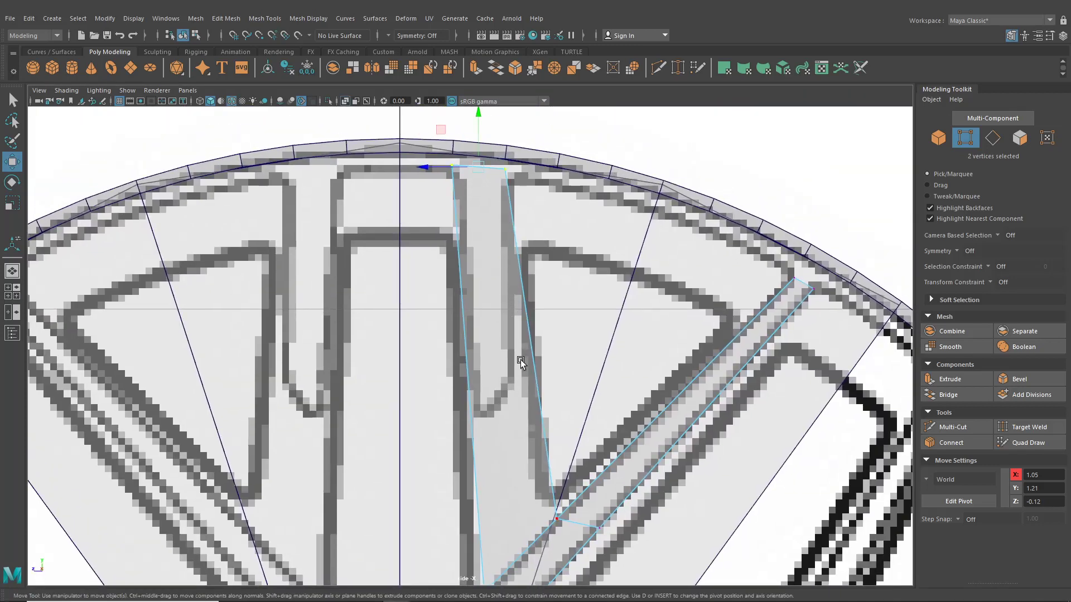
middle_click_drag(528, 384, 539, 289, "alt")
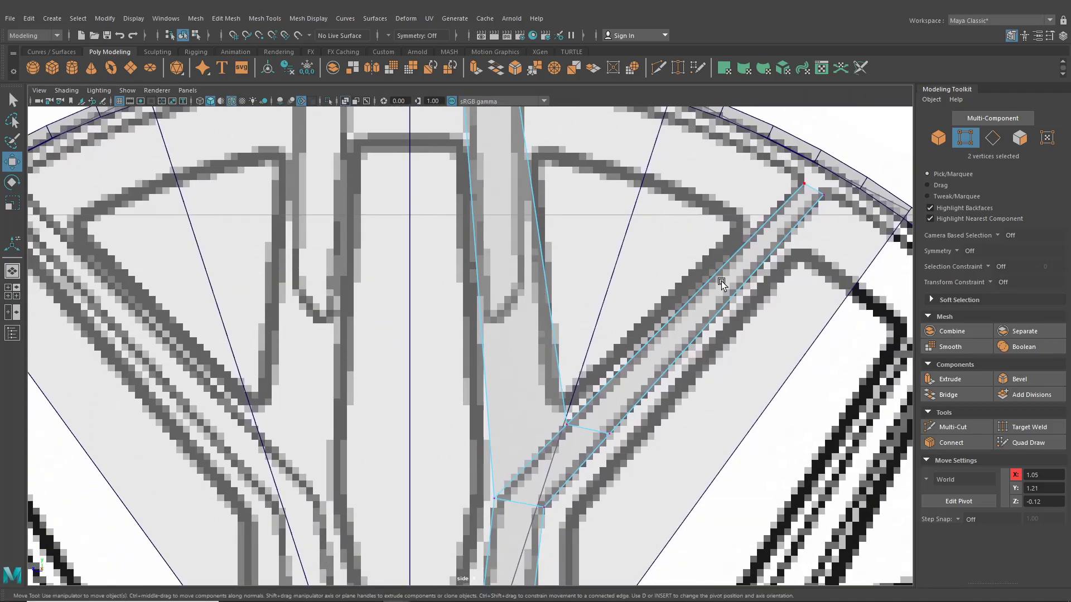
middle_click_drag(552, 254, 550, 239, "alt")
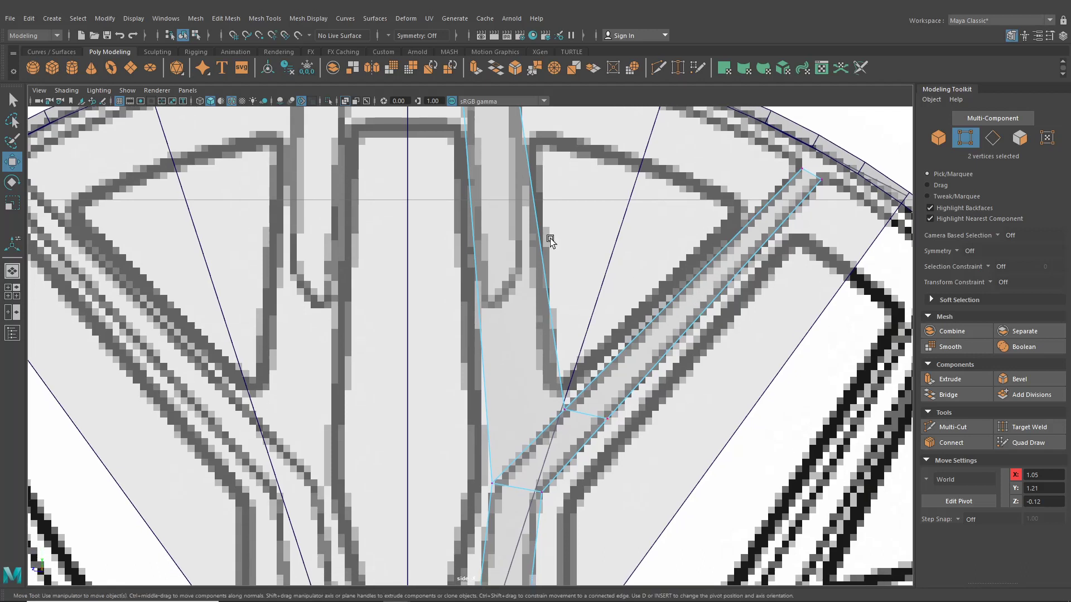
right_click_drag(534, 184, 509, 241)
left_click(565, 416)
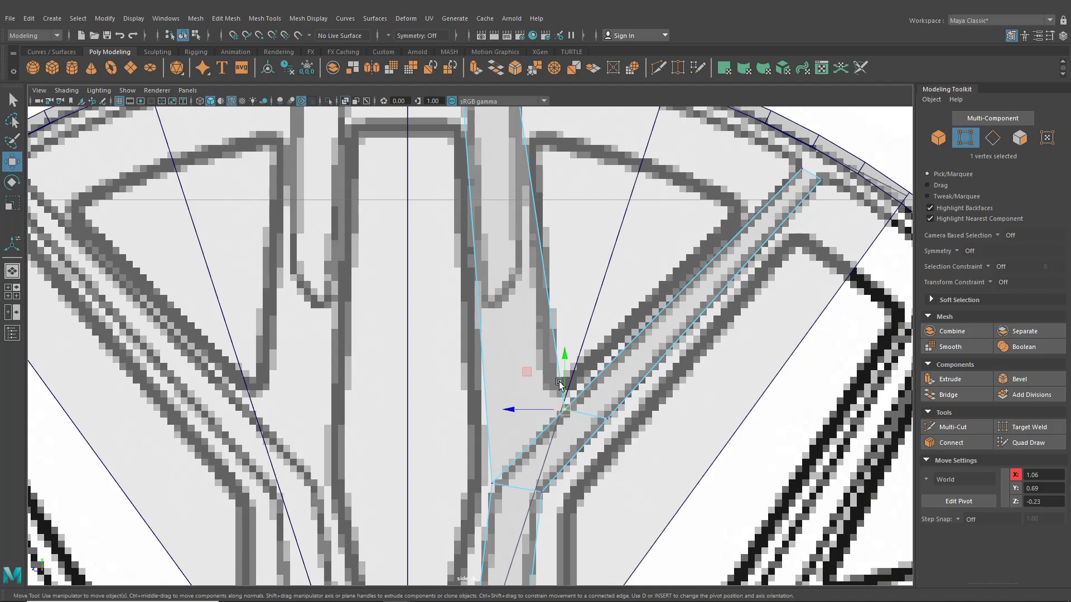
left_click(299, 21)
left_click(296, 100)
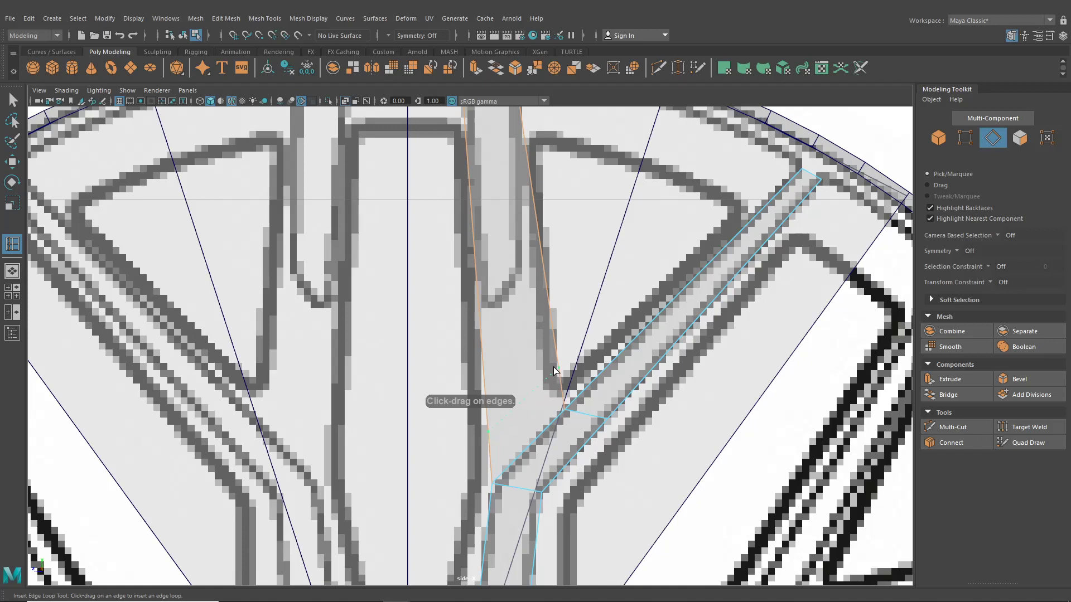
left_click(553, 366)
Move the new loop's vertex beside the triangular pocket inward toward the fork, and the branch's inner rim-end vertex to about Y 1.21, Z -0.08
key("w")
left_click(495, 267)
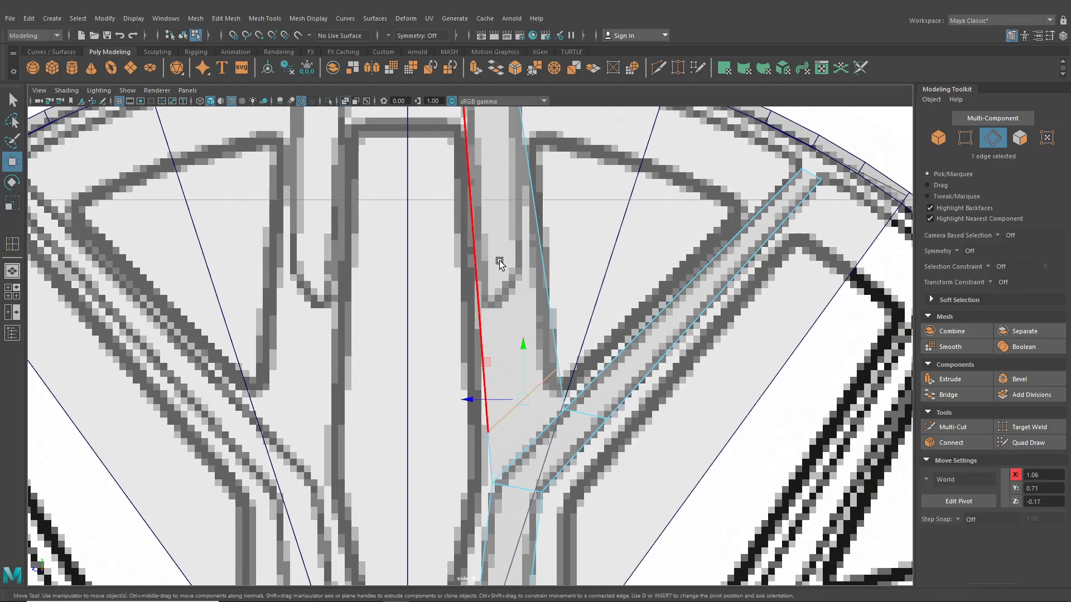
right_click_drag(500, 264, 446, 259)
left_click(556, 370)
left_click_drag(555, 375, 527, 397)
middle_click_drag(544, 299, 553, 384, "alt")
left_click_drag(452, 126, 476, 145)
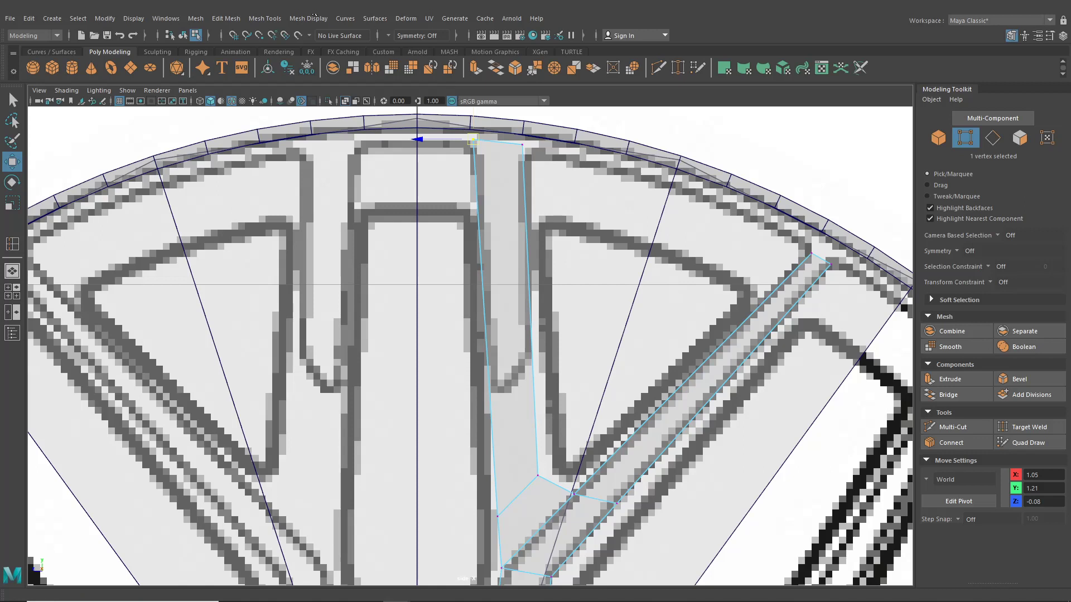
Insert another edge loop across the upright branch at the tip of the blueprint's narrow slot
left_click(15, 243)
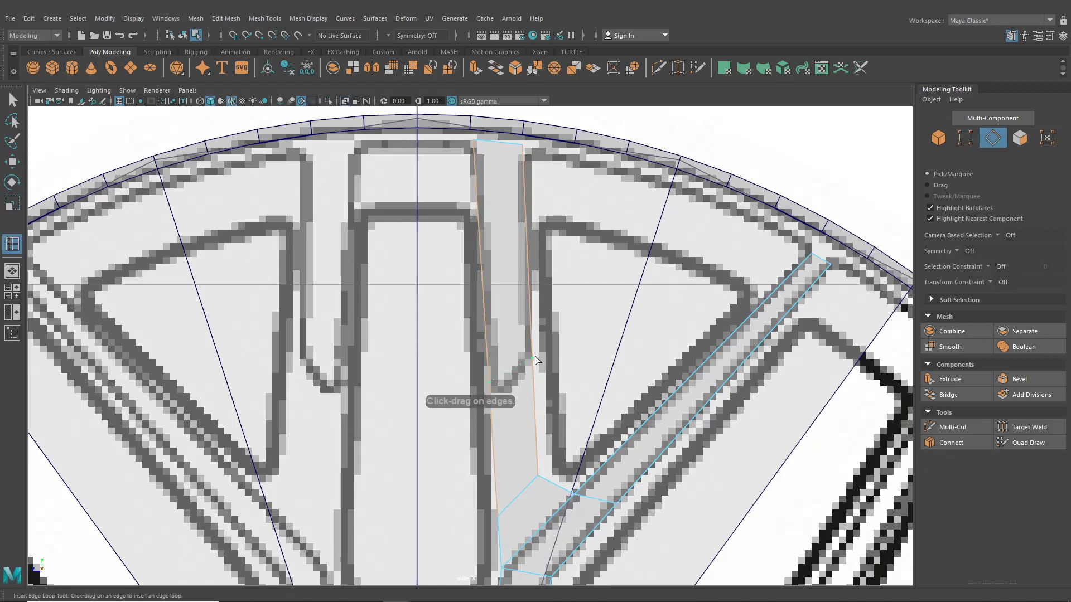
left_click(14, 161)
right_click_drag(494, 272, 472, 268)
Set the transform constraint to Edge Slide and slide the slot-tip loop's inner vertex to about Y 0.83 and its outer one to Y 0.89
left_click(992, 285)
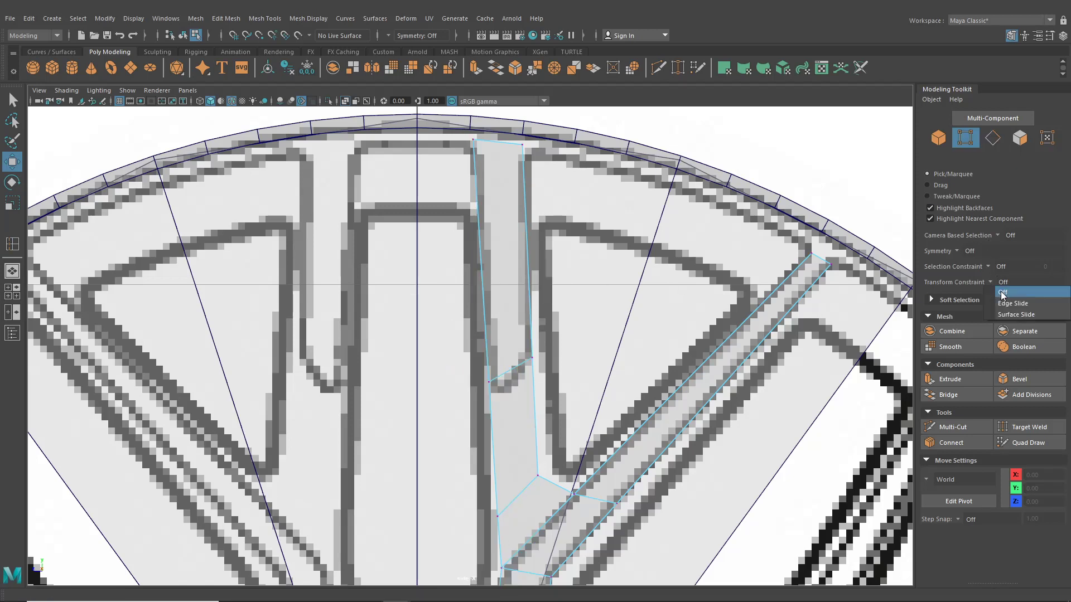
left_click(1000, 291)
left_click(990, 283)
left_click(1003, 296)
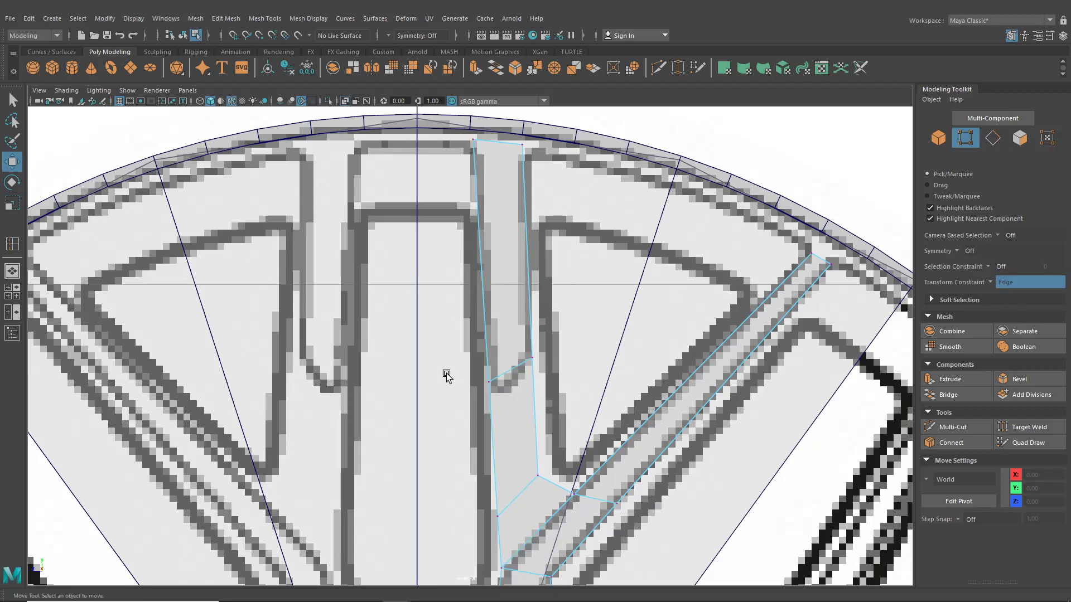
left_click(483, 416)
left_click_drag(490, 334, 492, 358)
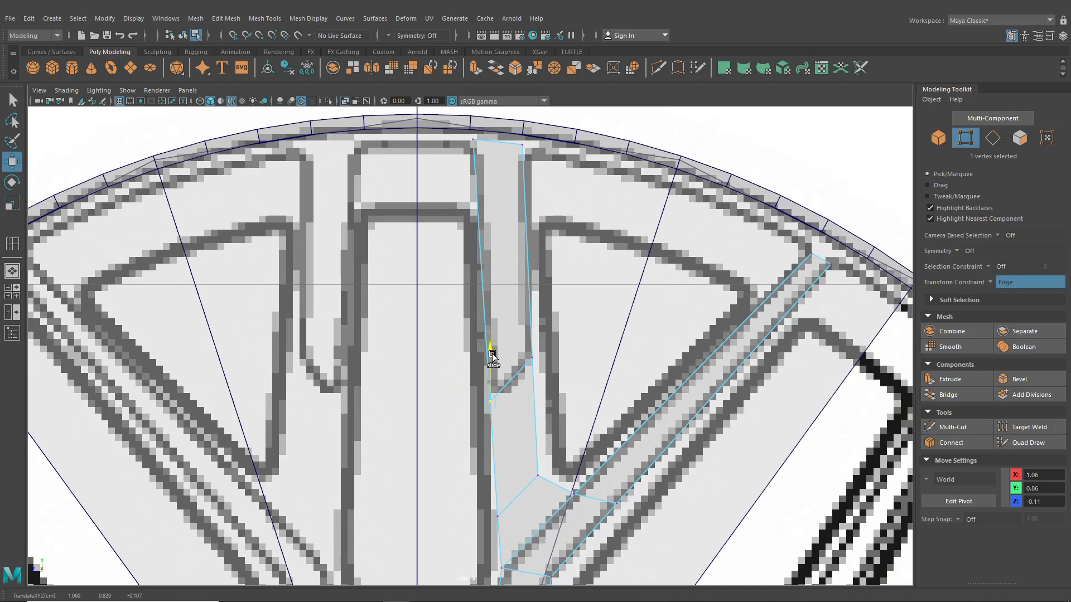
left_click(537, 366)
left_click_drag(531, 323, 531, 327)
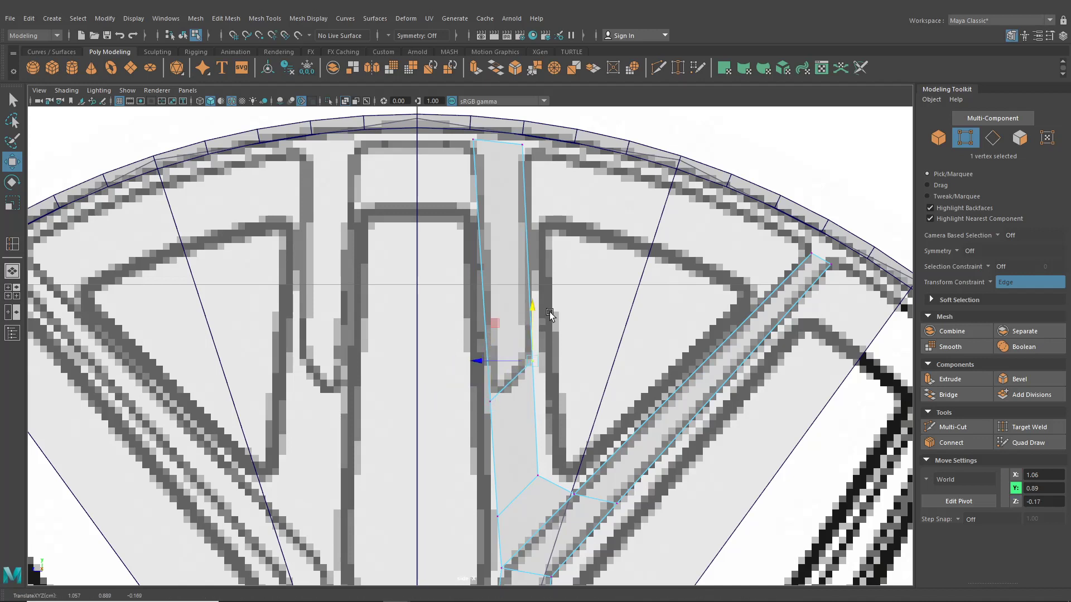
middle_click_drag(540, 318, 555, 234, "alt")
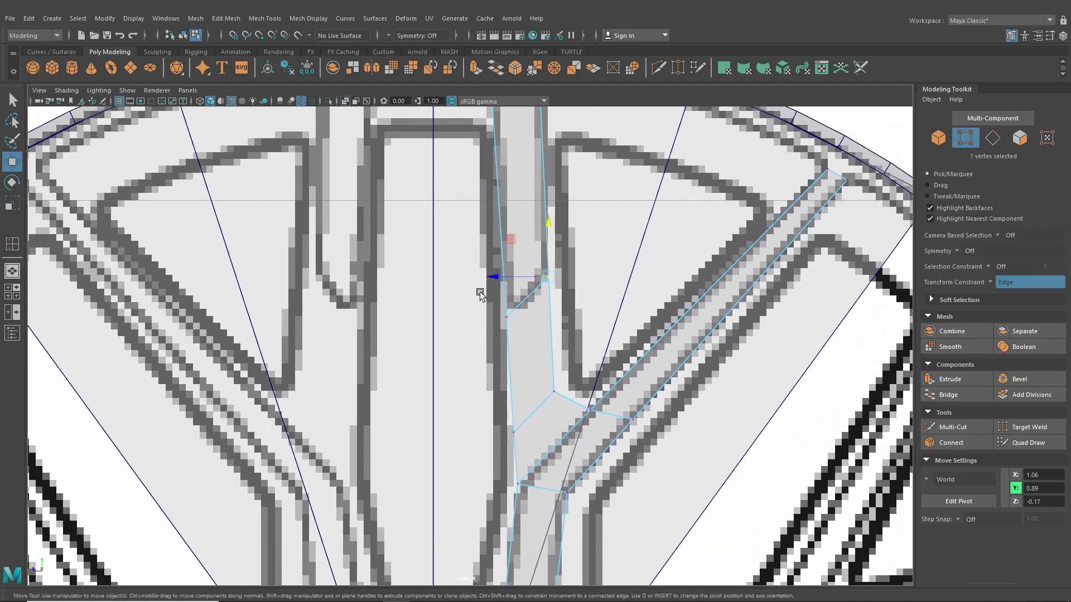
Delete the two faces joining the upright branch to the diagonal spoke, from the slot-tip loop down to the fork
left_click(12, 272)
left_click_drag(444, 308, 414, 295, "alt")
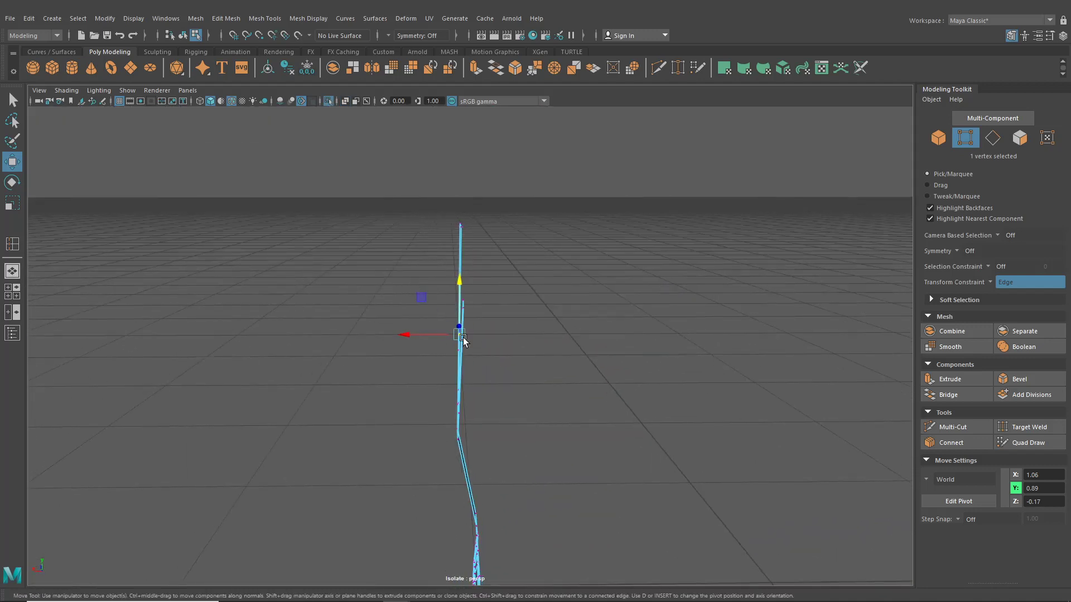
left_click_drag(455, 365, 536, 348, "alt")
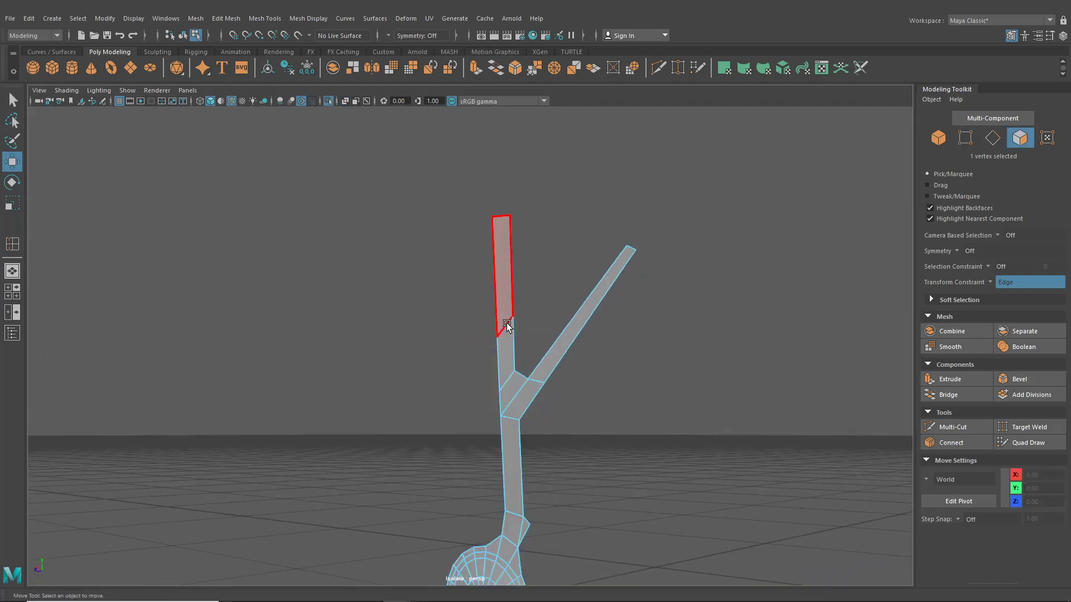
left_click(507, 358)
left_click(518, 382, "shift")
key("Delete")
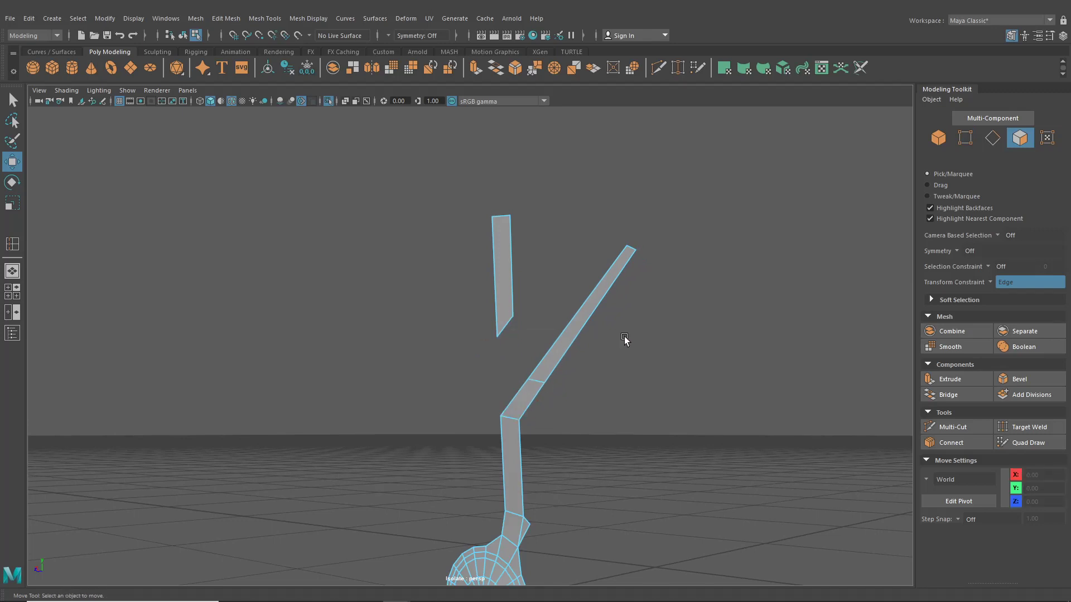
In the side view, select the spoke's border edges on the bolt side, from the hub up along the diagonal to the rim
mouse_move(624, 340)
left_mouse_down("alt")
mouse_move(661, 348)
mouse_move(637, 342)
left_mouse_up("alt")
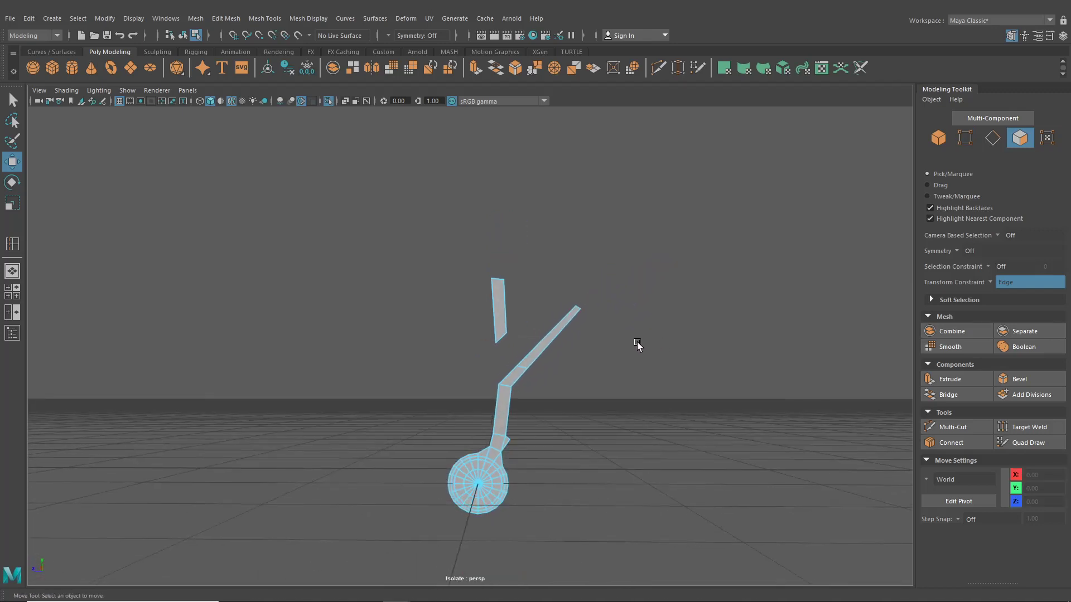
left_click(13, 291)
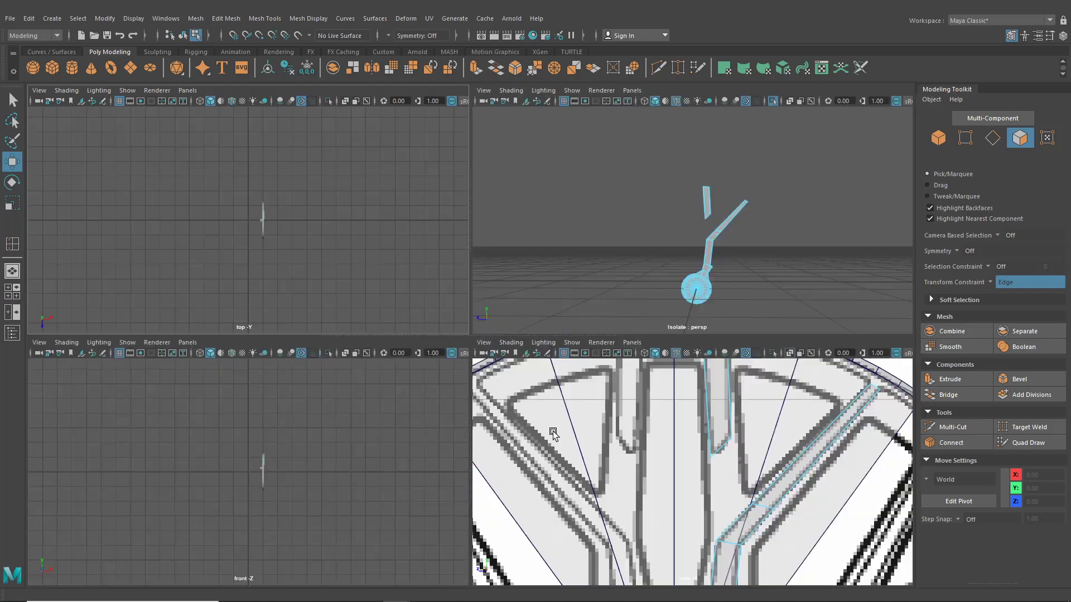
key("space")
scroll(624, 441, "up", 15)
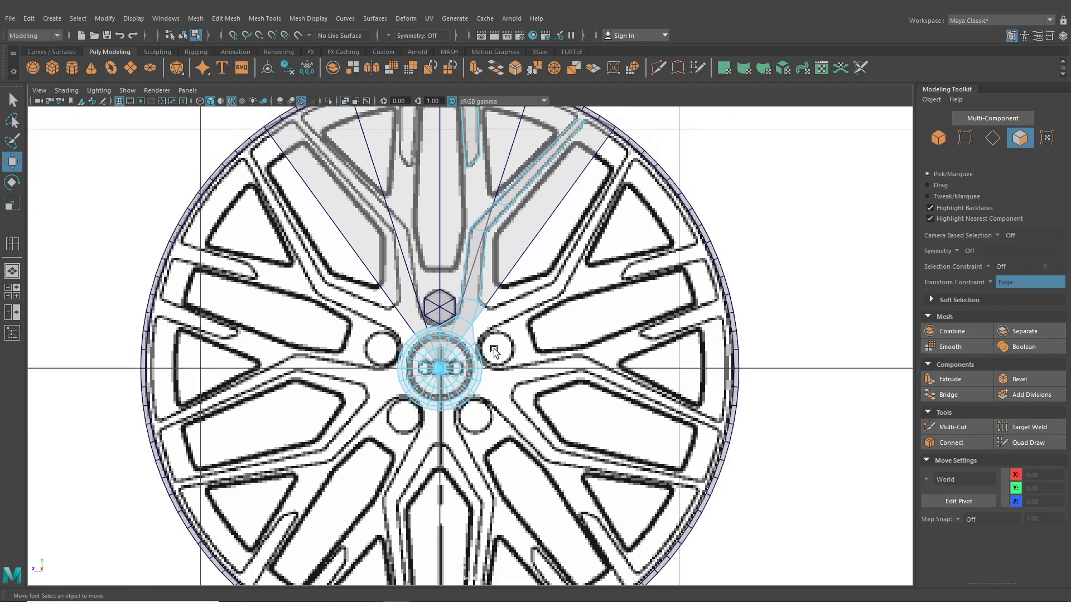
scroll(500, 320, "up", 2)
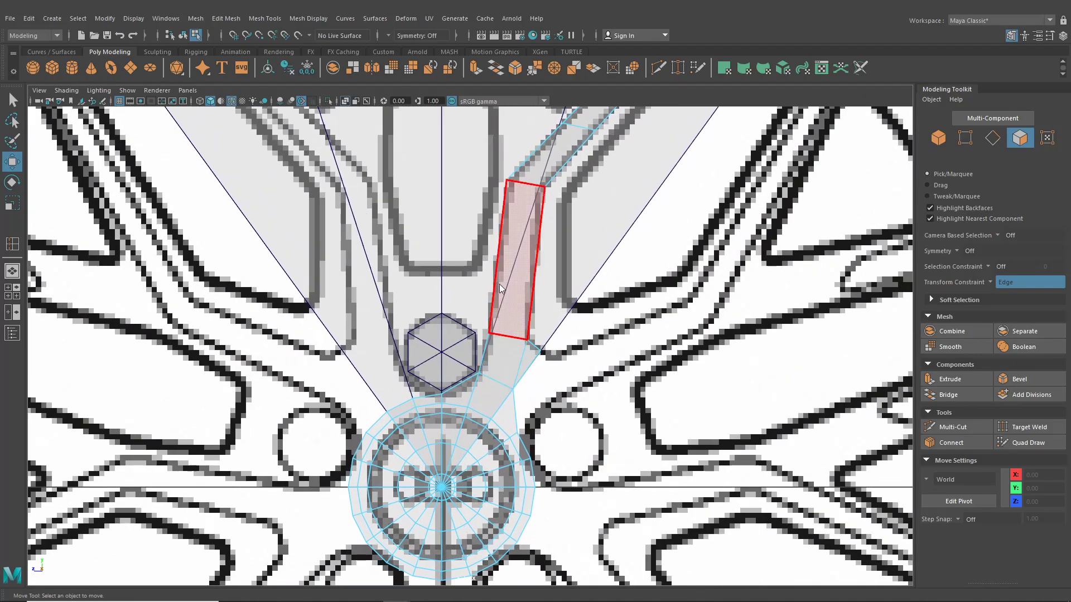
right_click_drag(495, 287, 494, 249)
left_click(469, 376)
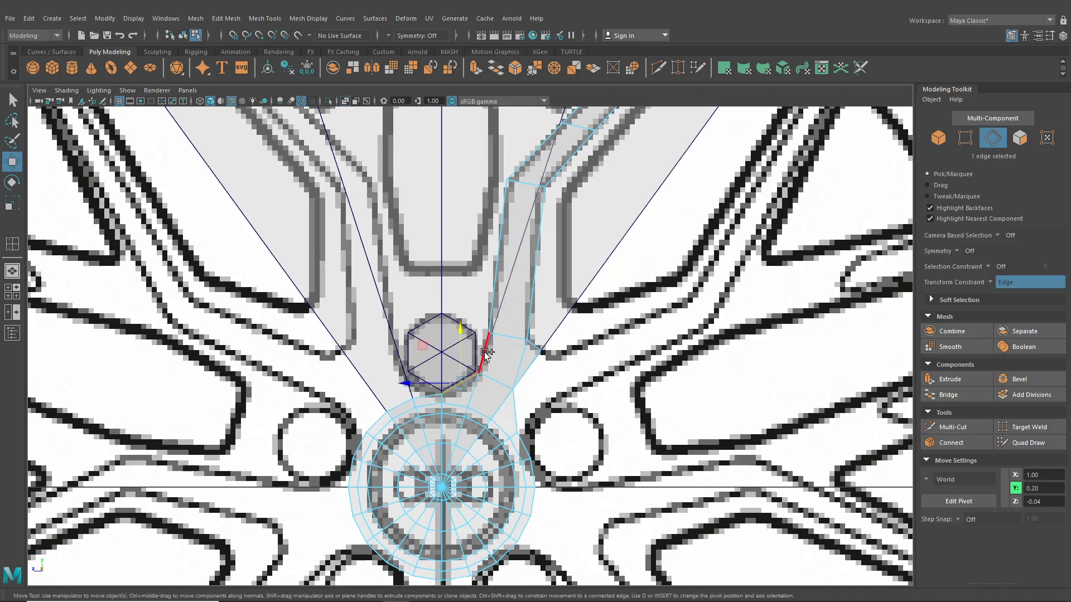
left_click(485, 354)
left_click(490, 307, "shift")
middle_click_drag(527, 240, 493, 374, "alt")
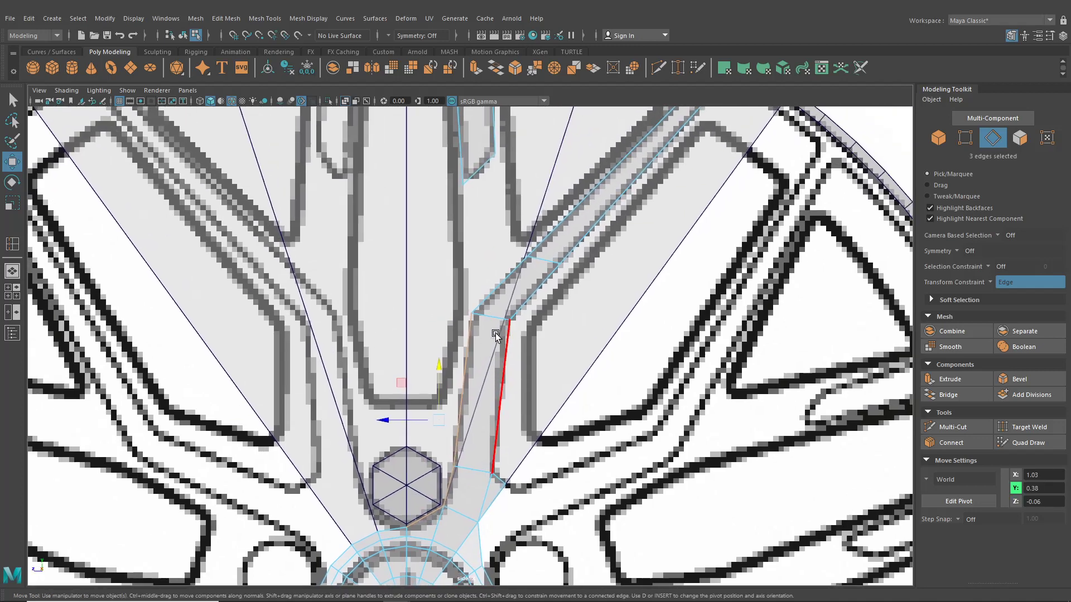
left_click(496, 289, "shift")
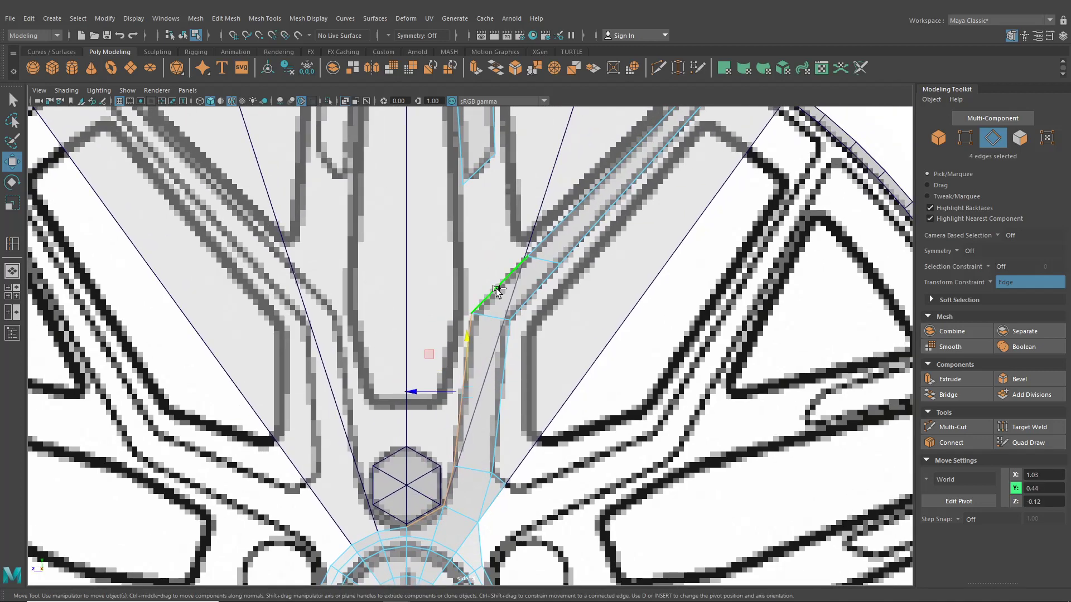
left_click(555, 228, "shift")
Add the spoke's opposite border edges and the detached branch piece's outline to the selection, and extrude them with Local Translate Z -0.018
middle_click_drag(583, 230, 528, 326, "alt")
left_click(546, 298, "shift")
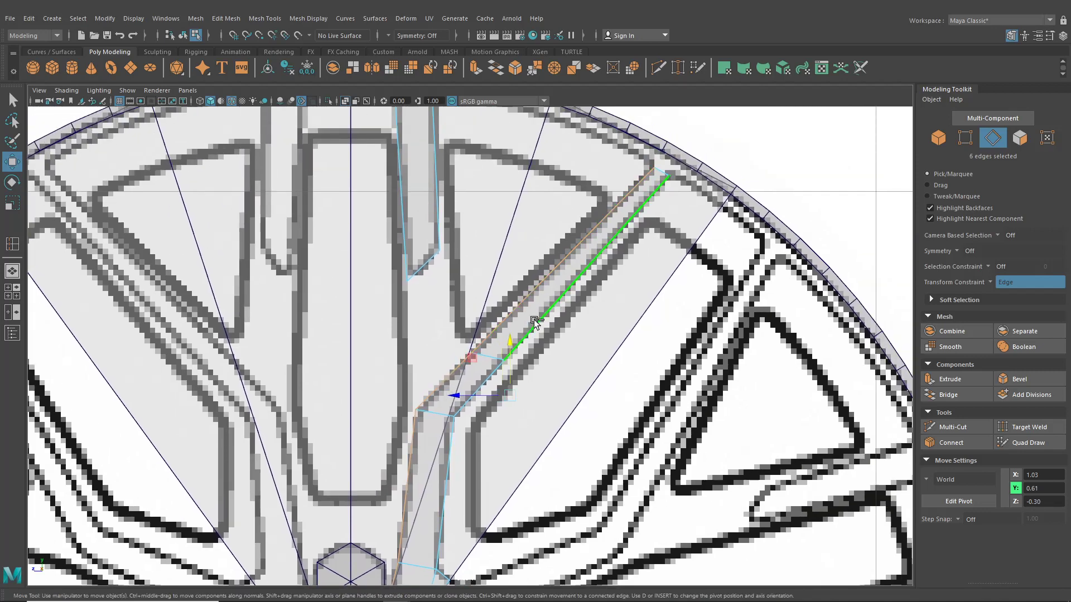
left_click(467, 412, "shift")
left_click(450, 441, "shift")
middle_click_drag(461, 488, 495, 355, "alt")
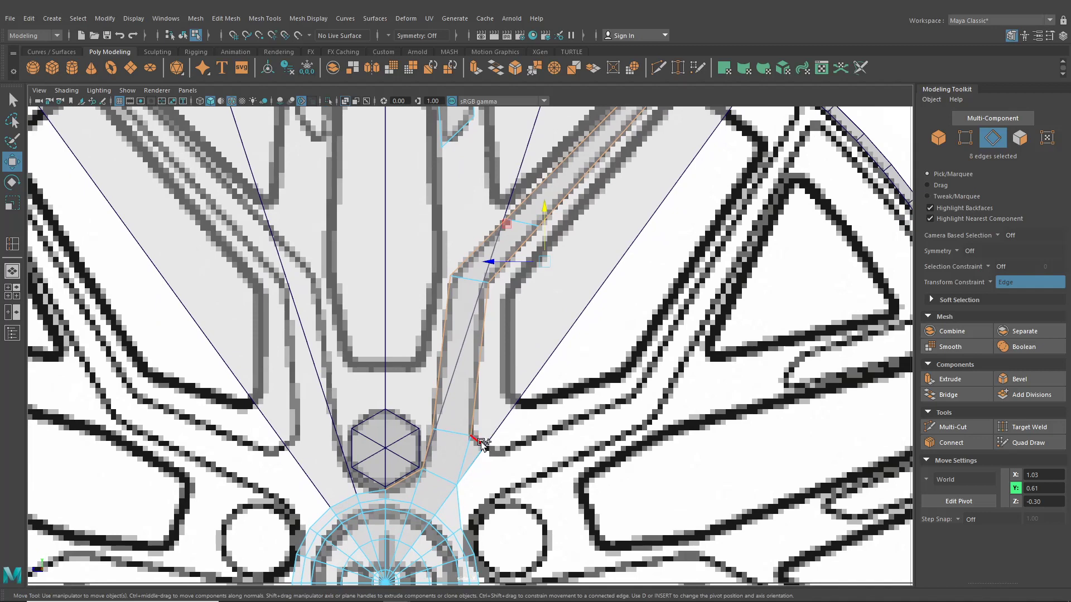
left_click(13, 273)
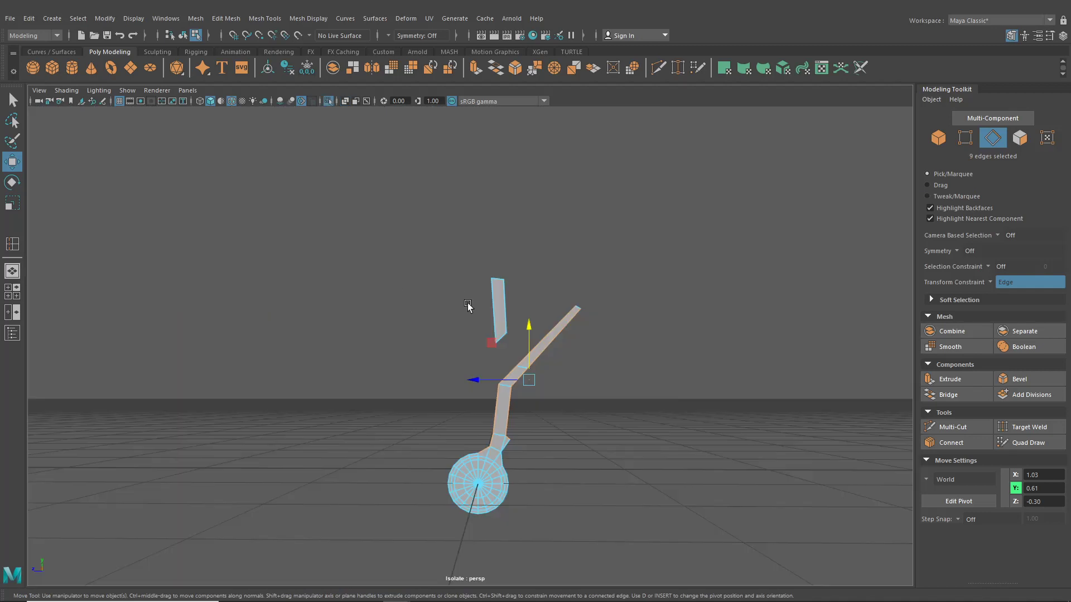
left_click(498, 279, "shift")
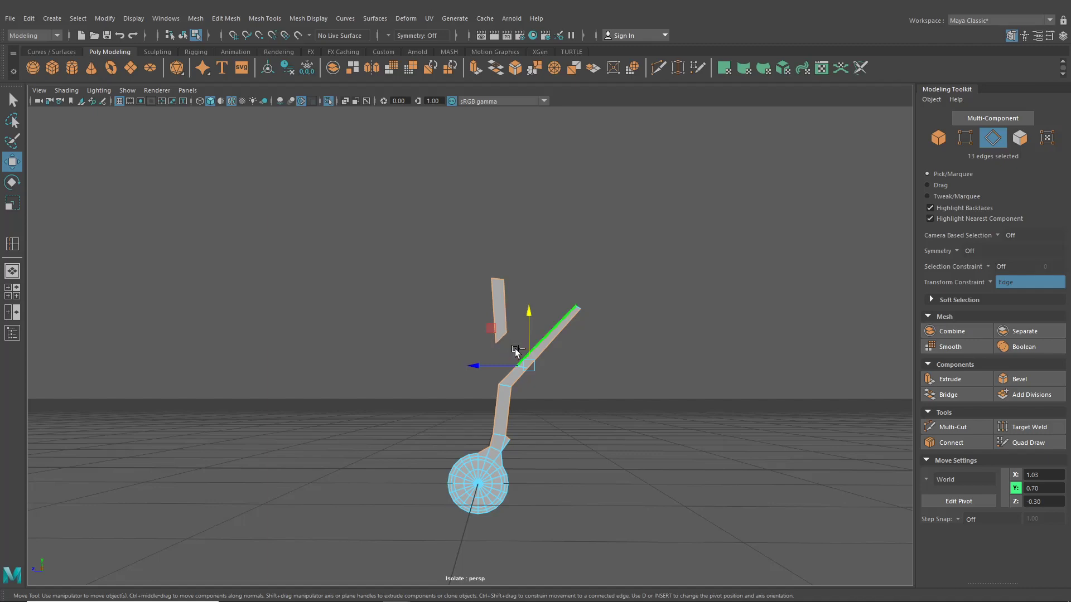
key("ctrl+e")
left_click_drag(558, 336, 467, 325, "alt")
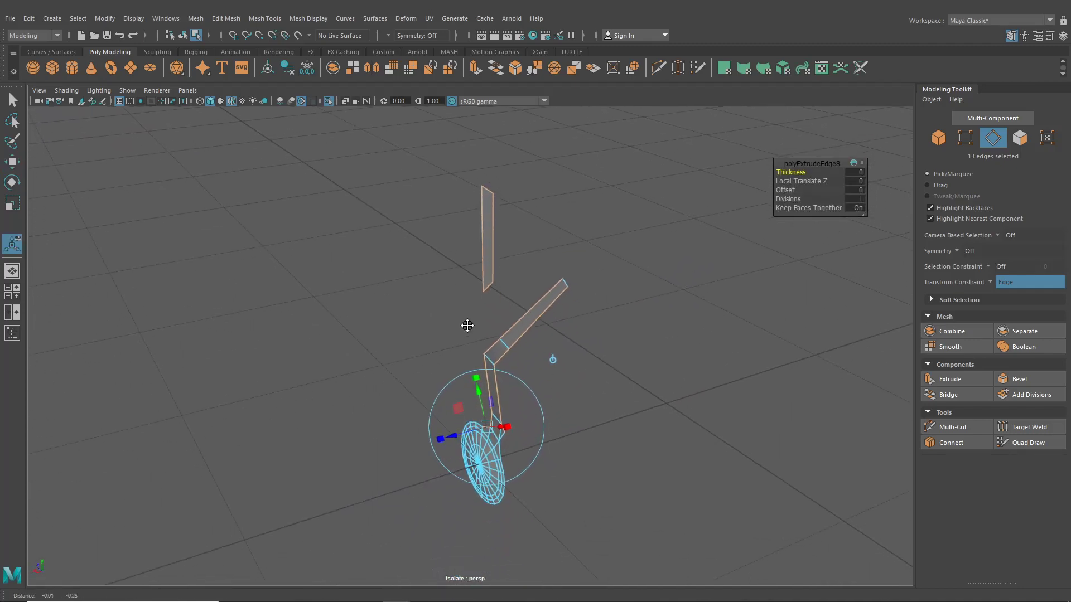
scroll(467, 325, "up", 3)
left_click_drag(454, 473, 471, 474)
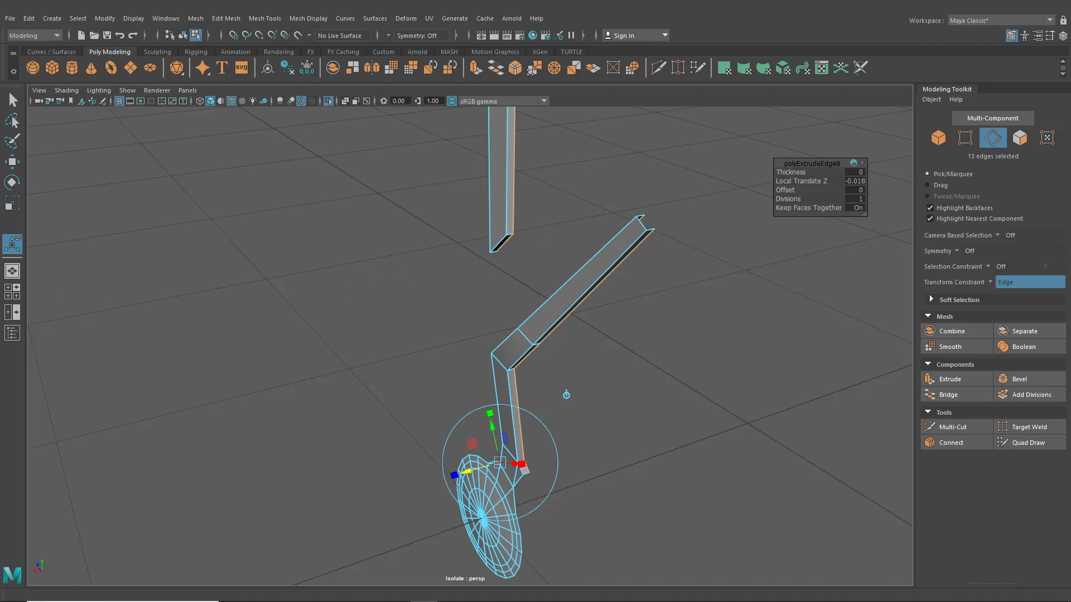
Select the extruded wall's two vertices nearest the hub, above the hub disc, and ready them for moving
left_click(8, 296)
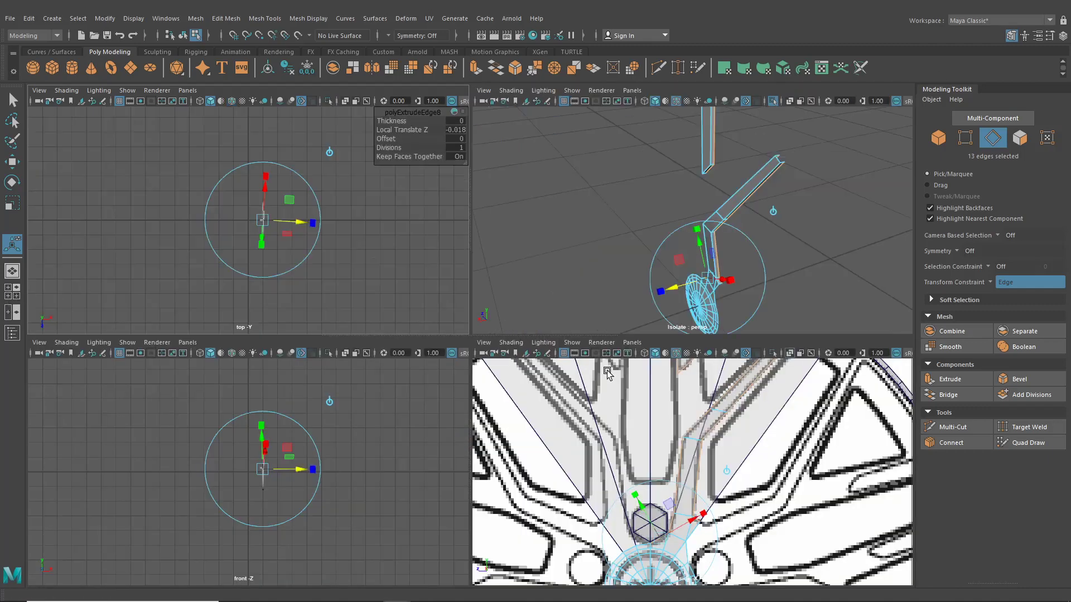
middle_click_drag(686, 412, 679, 394, "alt")
scroll(679, 394, "up", 1)
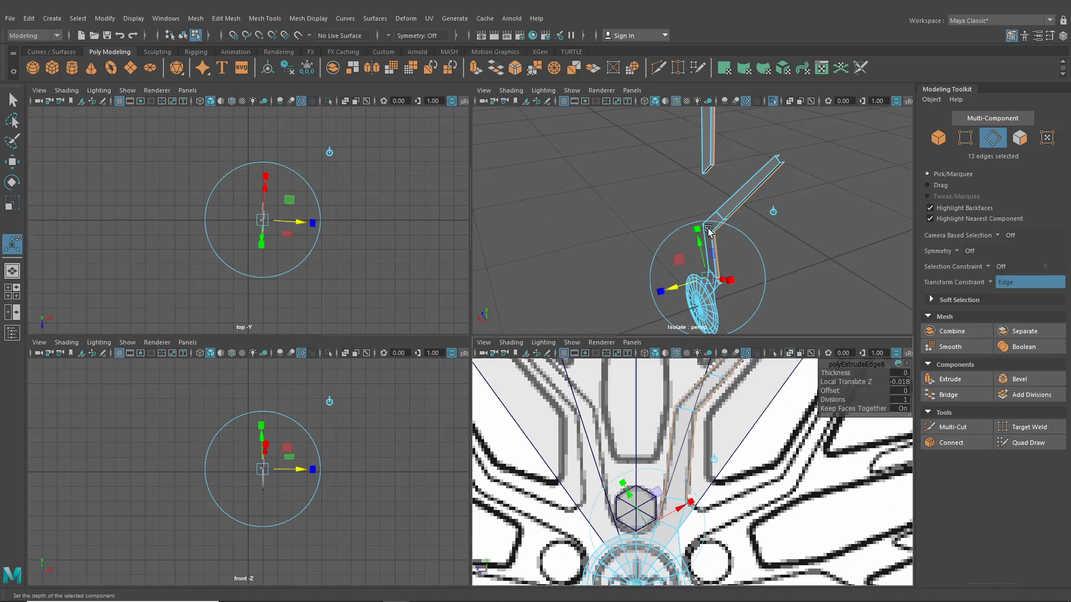
key("F9")
mouse_move(689, 202)
left_mouse_down("alt")
mouse_move(777, 297)
mouse_move(704, 259)
mouse_move(722, 205)
mouse_move(700, 217)
left_mouse_up("alt")
scroll(721, 285, "up", 5)
scroll(697, 258, "up", 1)
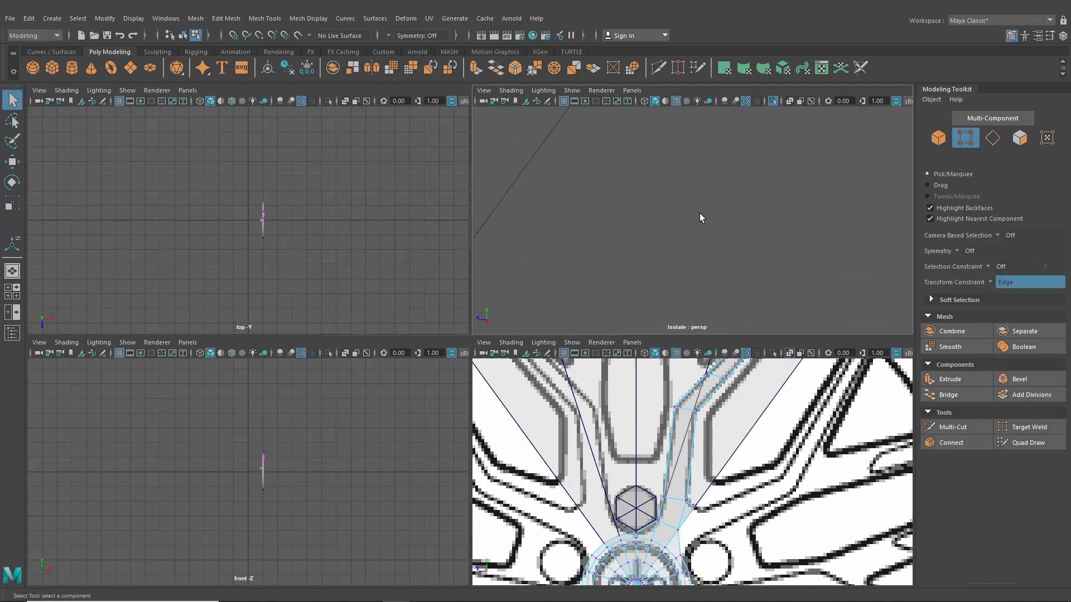
scroll(701, 216, "down", 5)
middle_click_drag(700, 217, 715, 210, "alt")
right_click_drag(660, 213, 720, 269, "alt")
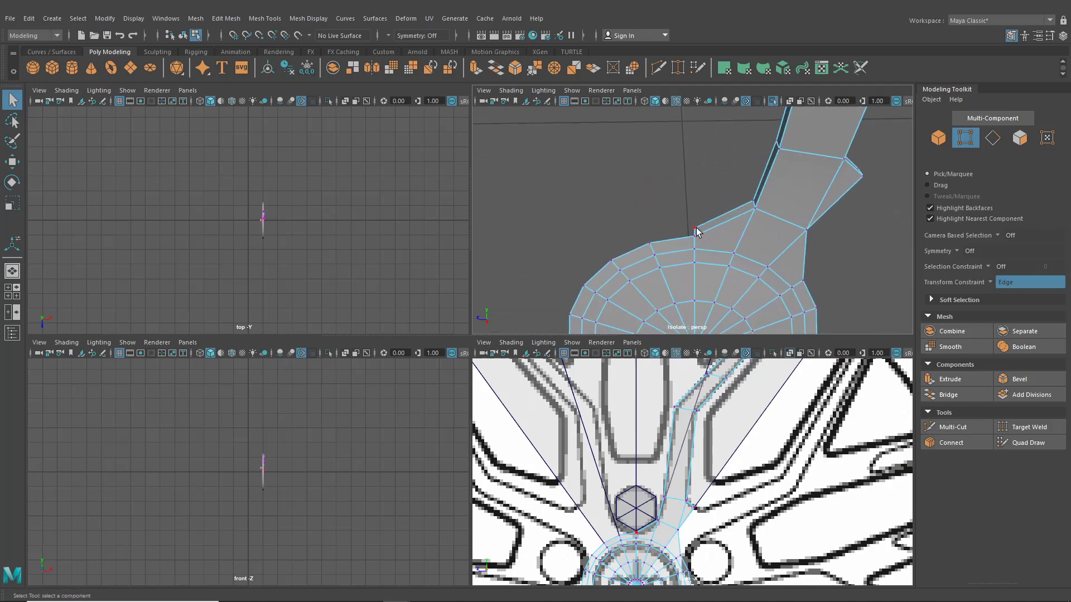
left_click(12, 166)
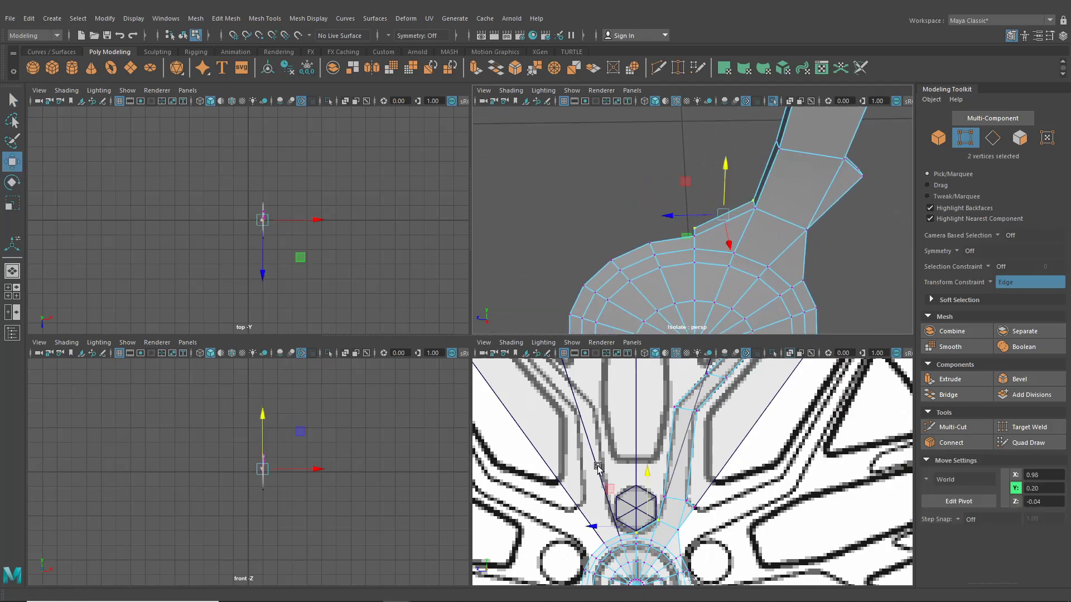
Turn off the transform constraint and raise the two selected vertices beside the hexagonal hole slightly along Y to match the reference outline
scroll(637, 478, "up", 2)
left_click_drag(628, 477, 626, 476)
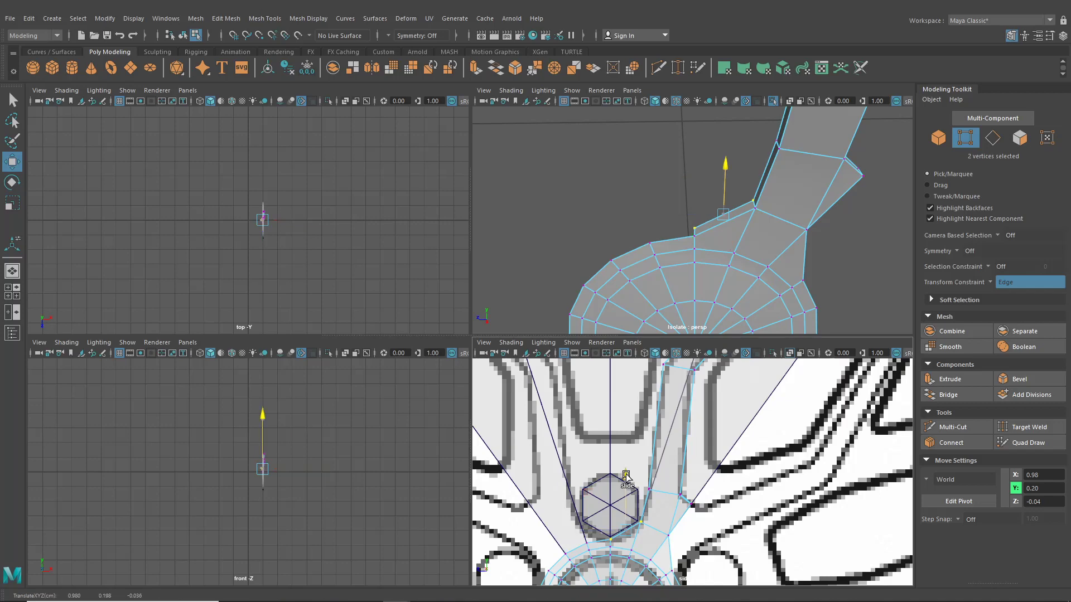
left_click(992, 283)
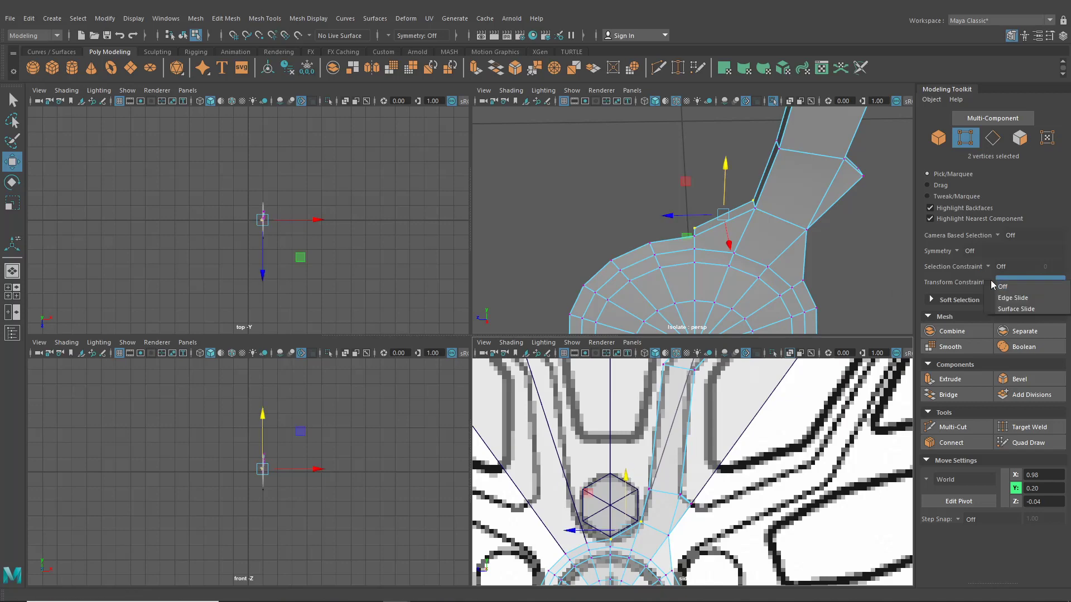
left_click(993, 285)
middle_click_drag(698, 458, 717, 394, "alt")
right_click_drag(694, 454, 731, 512, "alt")
middle_click_drag(656, 445, 725, 470, "alt")
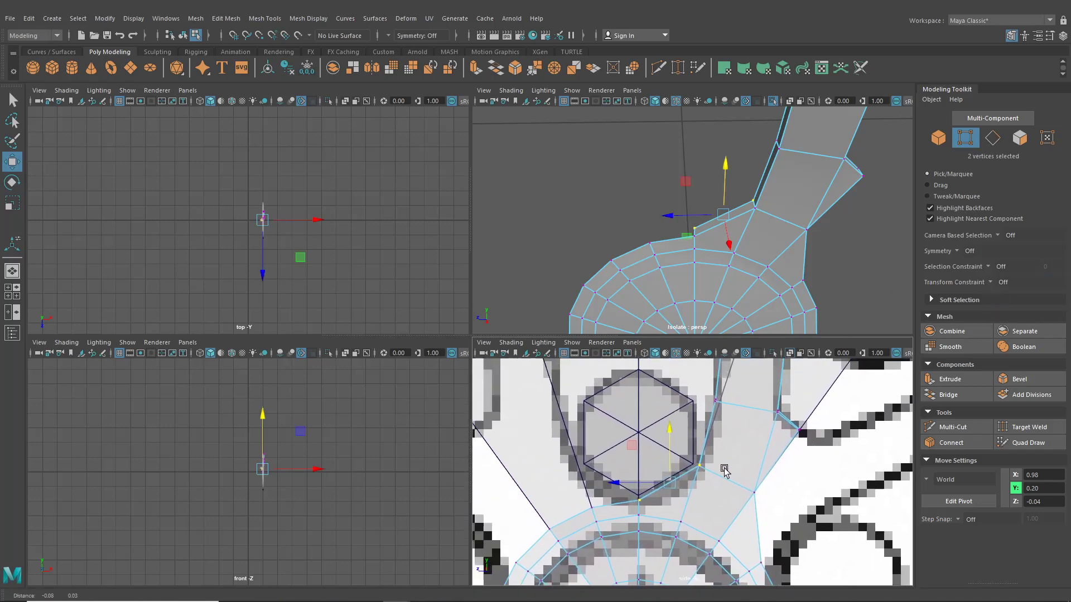
left_click_drag(668, 434, 670, 433)
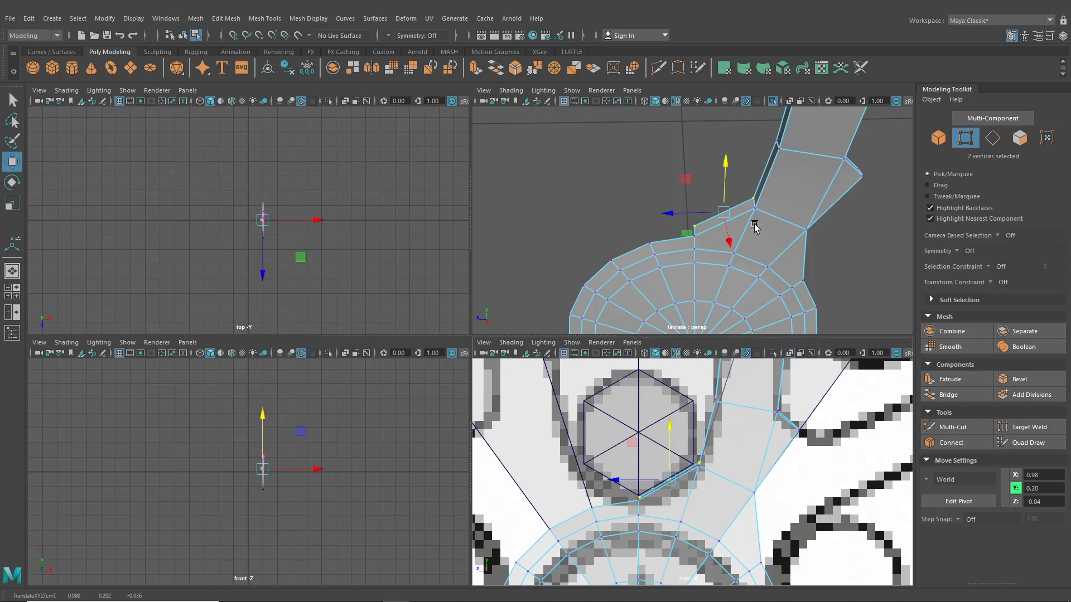
Move the two outer vertices of the side strip at the spoke's base along Z toward the hexagonal hole
middle_click_drag(767, 154, 757, 209, "alt")
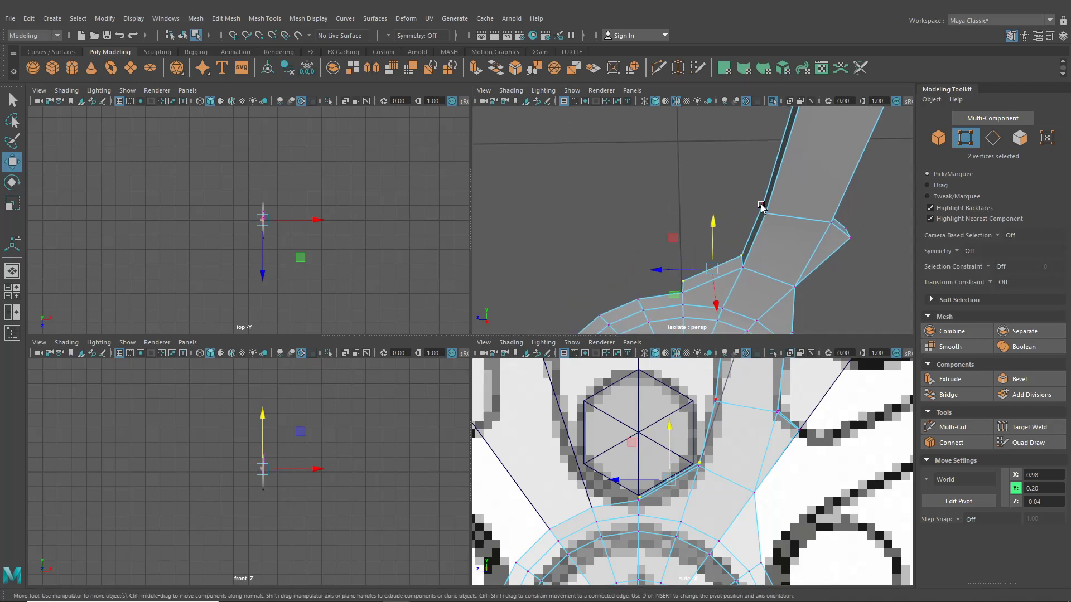
left_click(762, 205)
left_click(742, 256, "shift")
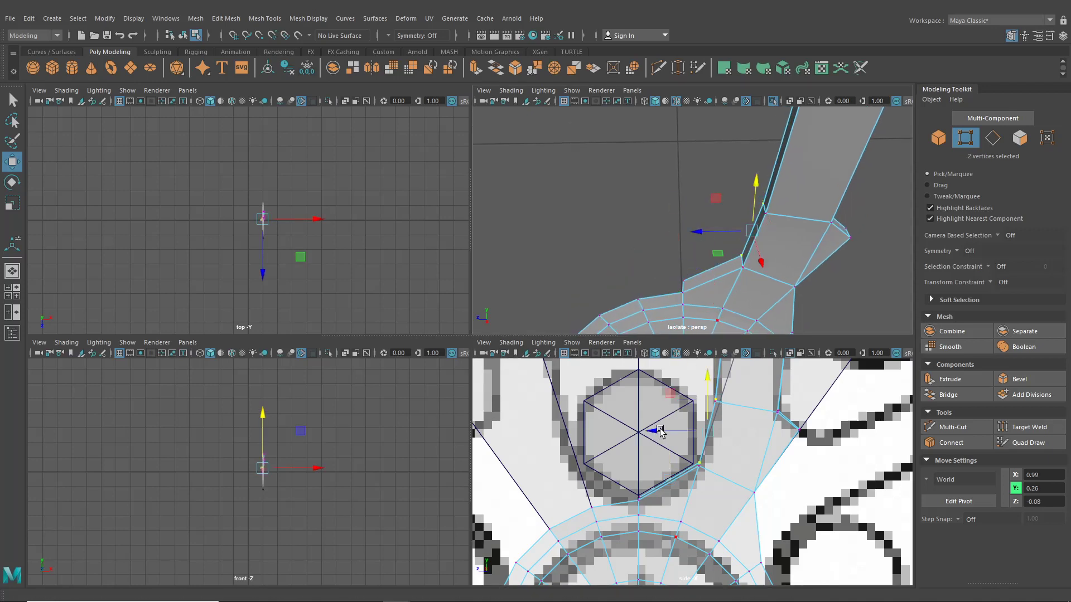
left_click_drag(660, 431, 656, 430)
middle_click_drag(663, 426, 646, 411, "alt")
right_click_drag(649, 440, 677, 475, "alt")
Fine-tune individually the side-strip vertex beside the hexagonal hole and the one above it, placing the upper one at about Z -0.08
left_click(673, 444)
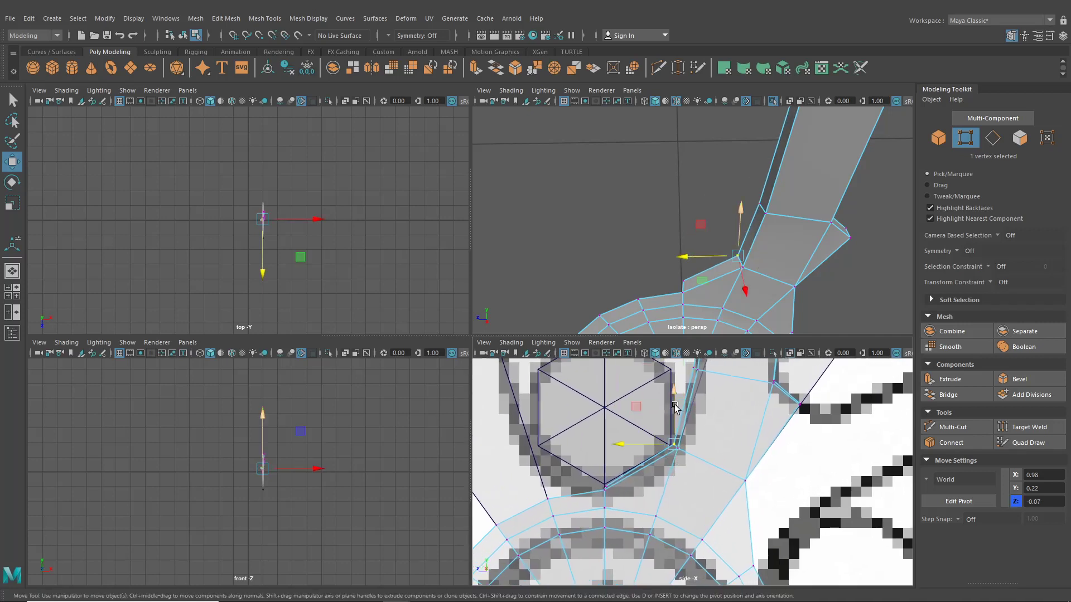
left_click(675, 407)
left_click(692, 370)
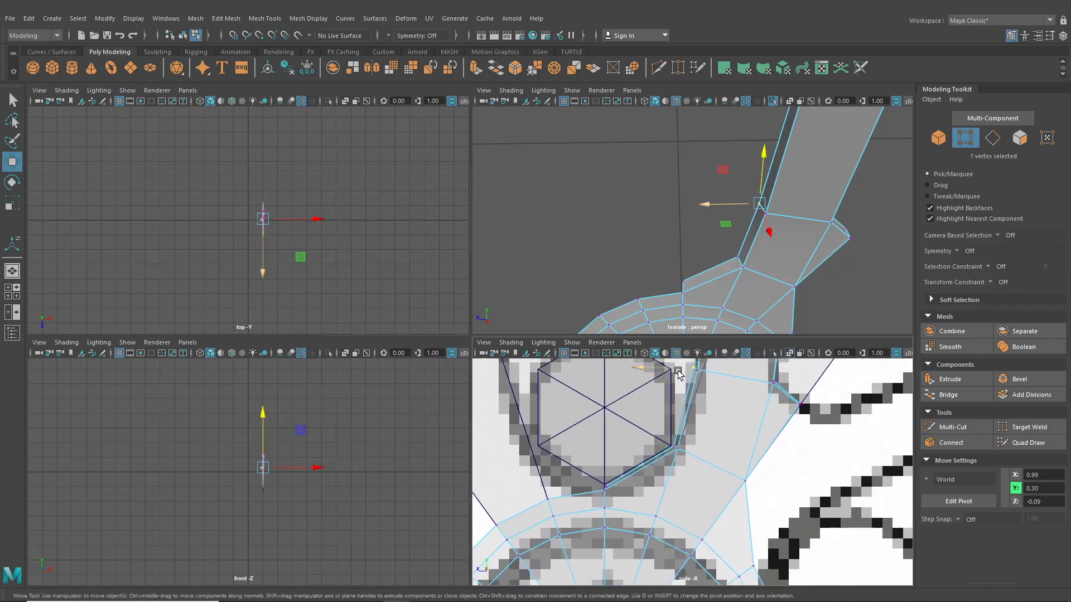
middle_click_drag(692, 372, 673, 516, "alt")
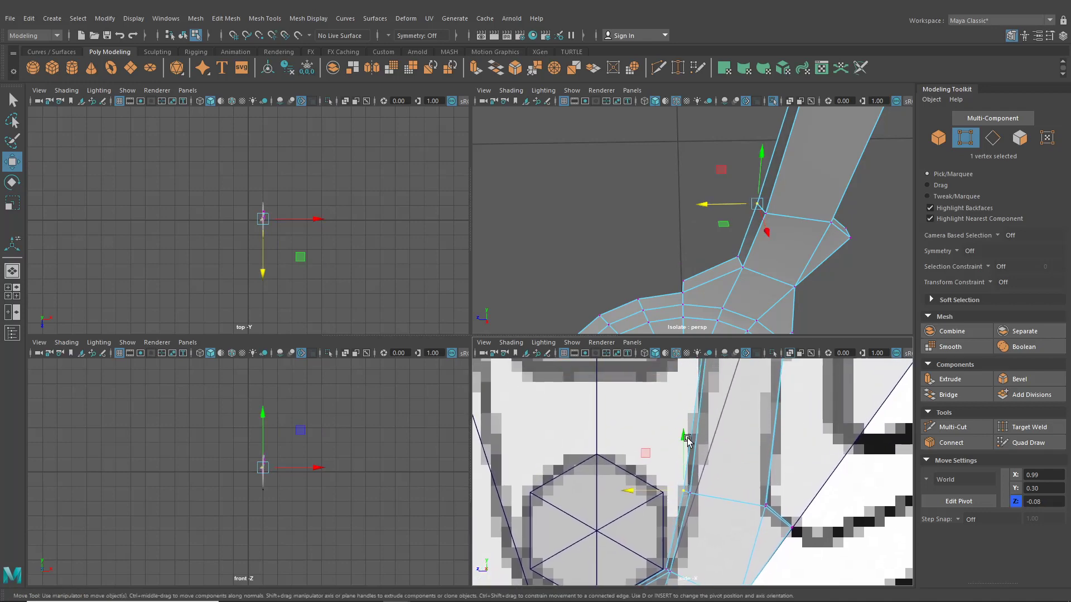
Nudge the upper and then the lower side-strip vertex at the spoke's base along Z, the lower one to about -0.07
scroll(673, 516, "down", 10)
scroll(690, 435, "up", 3)
middle_click_drag(690, 436, 707, 473, "alt")
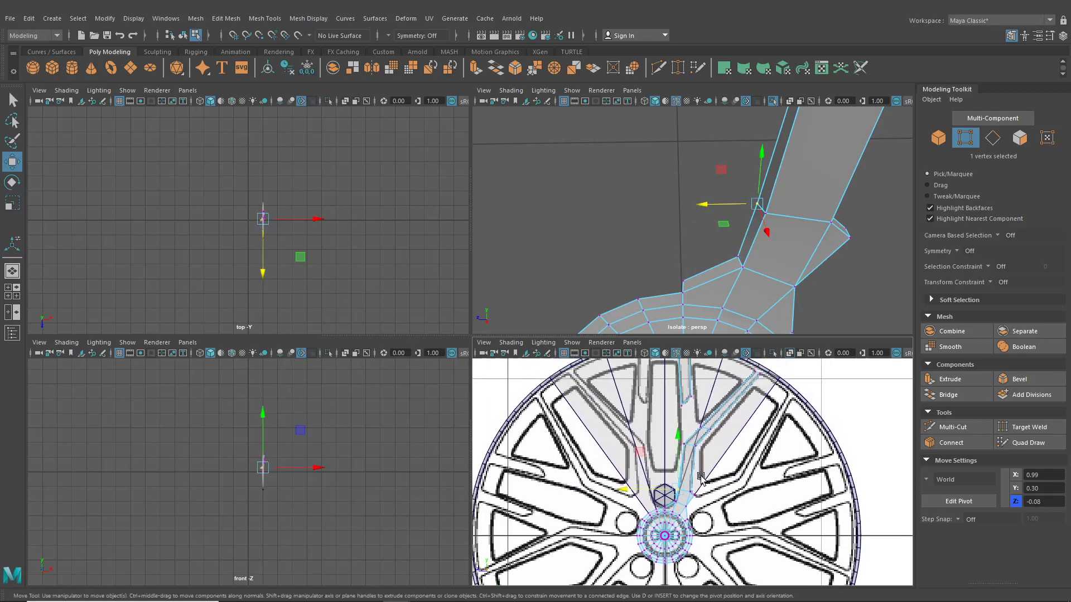
scroll(707, 474, "down", 5)
middle_click_drag(761, 174, 749, 219, "alt")
left_click_drag(724, 252, 722, 252)
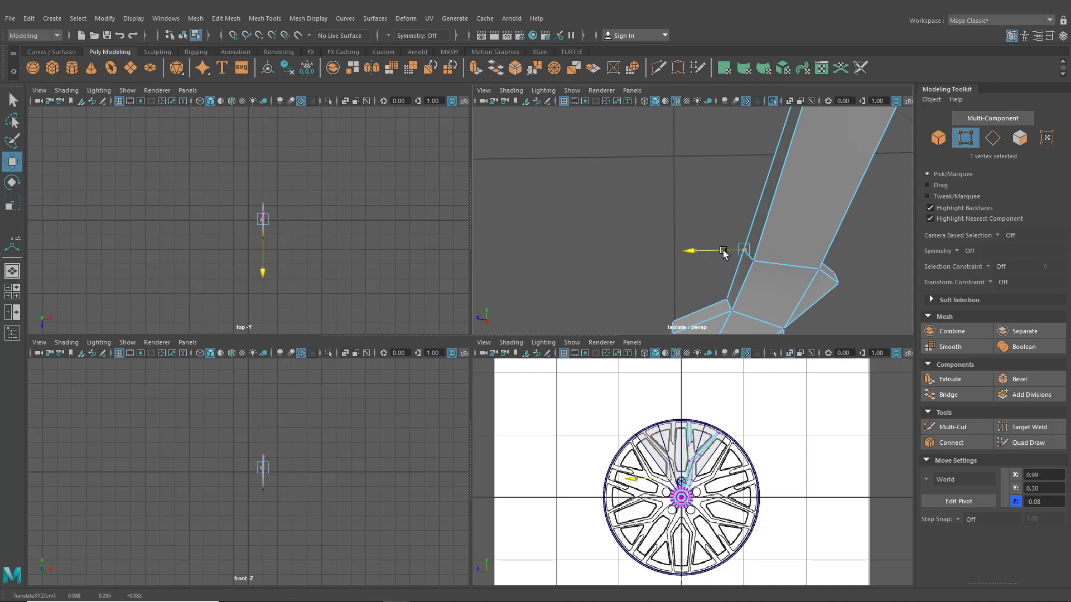
left_click(723, 300)
left_click(723, 300)
left_click_drag(707, 300, 702, 301)
Select the three outer vertices along the diagonal spoke's inner side strip and shift them along Z to about -0.34
scroll(738, 240, "down", 6)
left_click_drag(738, 240, 748, 198, "alt")
middle_click_drag(747, 198, 679, 258, "alt")
scroll(679, 258, "up", 6)
middle_click_drag(616, 288, 658, 229, "alt")
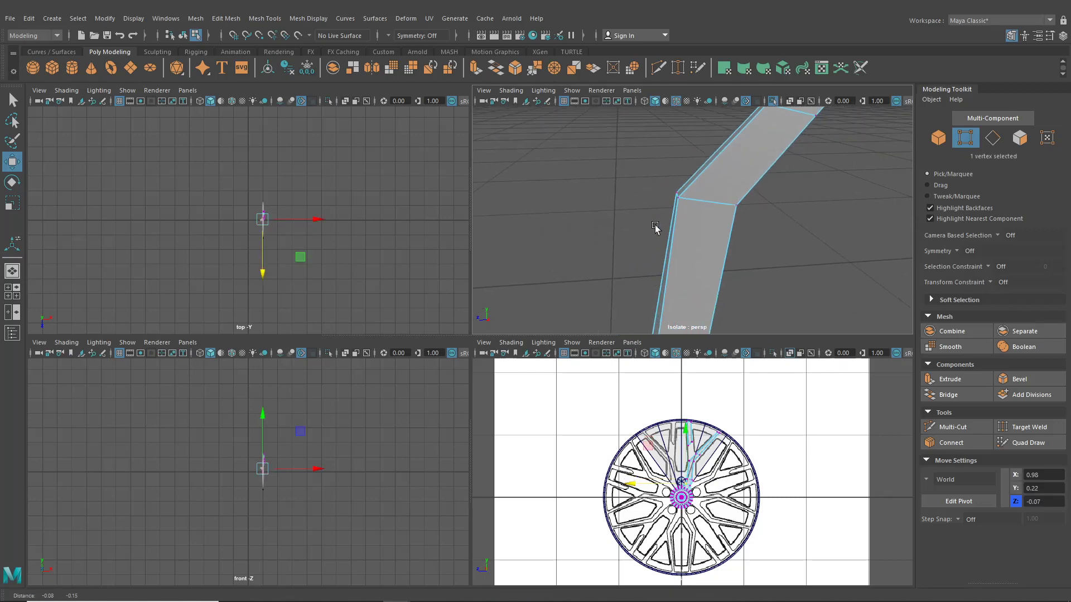
left_click(675, 182)
middle_click_drag(719, 196, 690, 240, "alt")
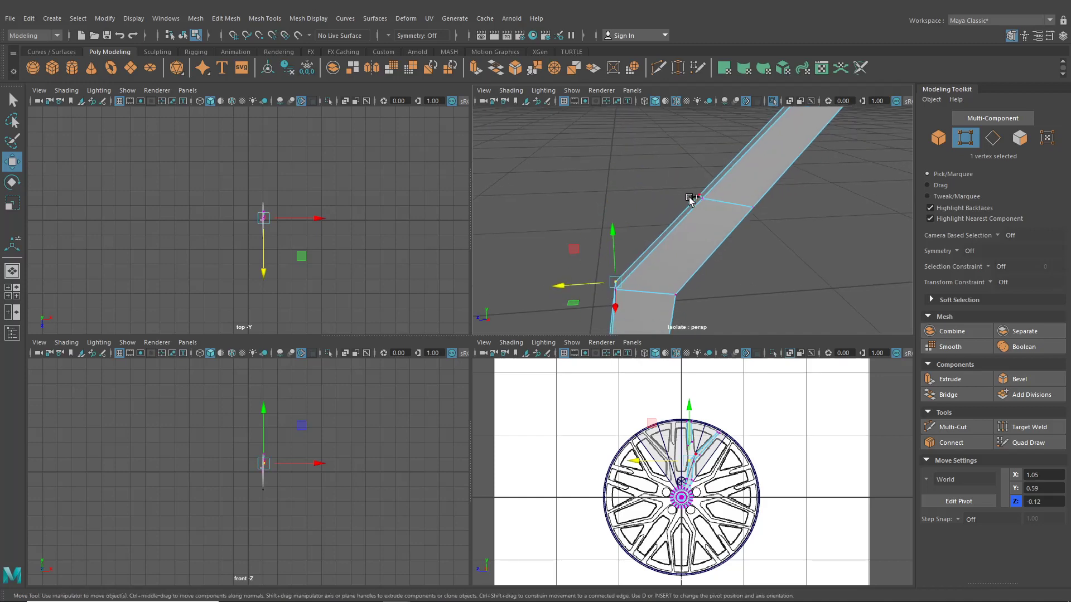
left_click(694, 197, "shift")
middle_click_drag(750, 184, 679, 296, "alt")
scroll(679, 296, "down", 6)
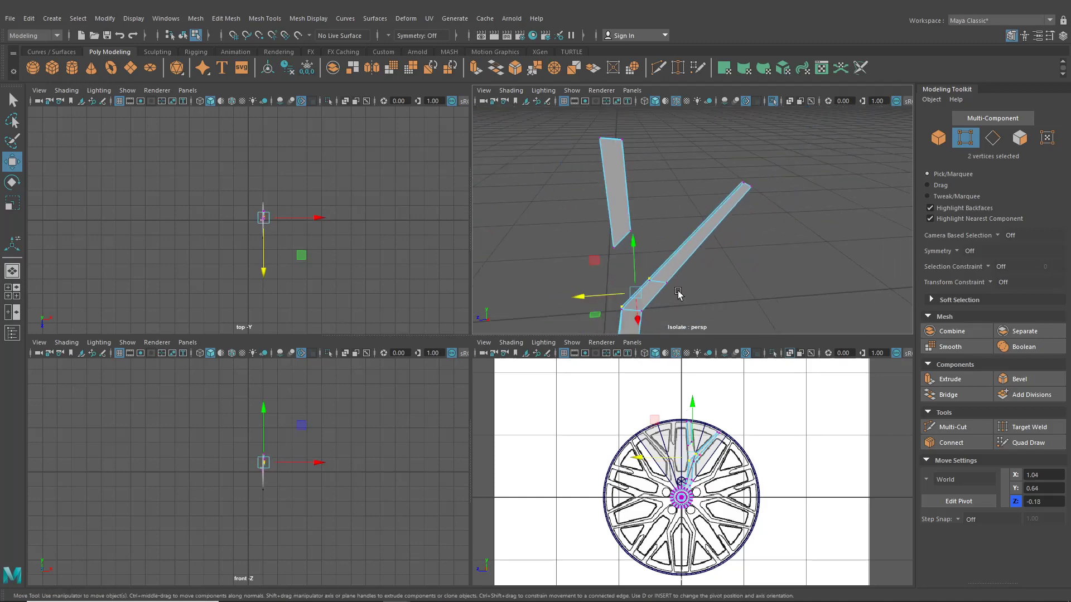
middle_click_drag(709, 215, 678, 247, "alt")
scroll(679, 246, "up", 2)
right_click_drag(679, 245, 729, 195, "alt")
left_click(726, 195, "shift")
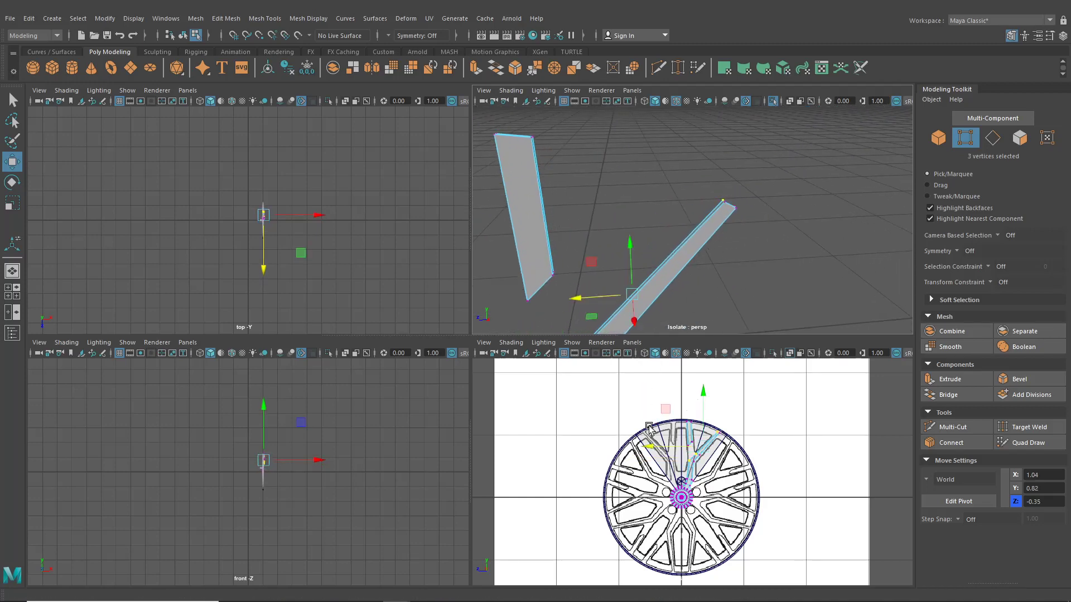
scroll(696, 422, "up", 10)
left_click_drag(696, 422, 695, 415)
scroll(673, 481, "up", 5)
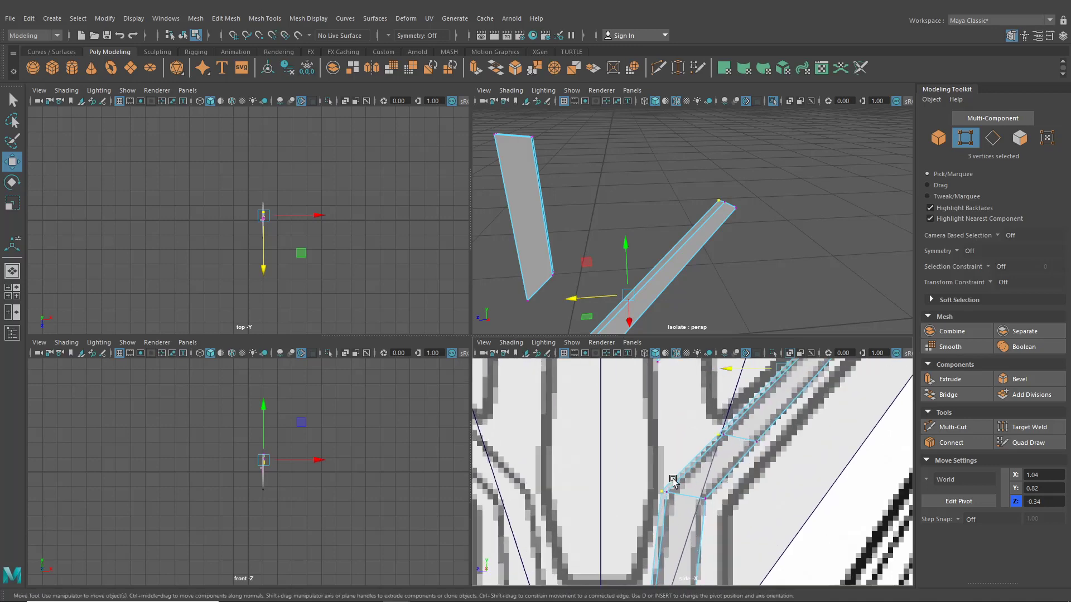
Reselect the diagonal spoke's three inner side-strip vertices and raise them slightly along Y toward the reference line
left_click(660, 491)
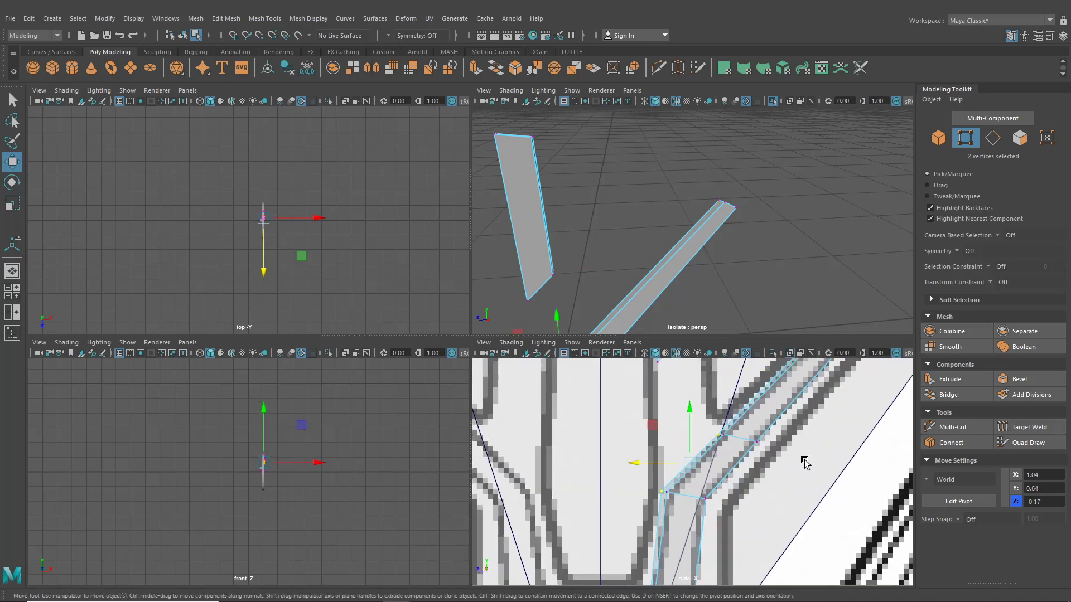
middle_click_drag(776, 389, 663, 490, "alt")
middle_click_drag(736, 410, 697, 470, "alt")
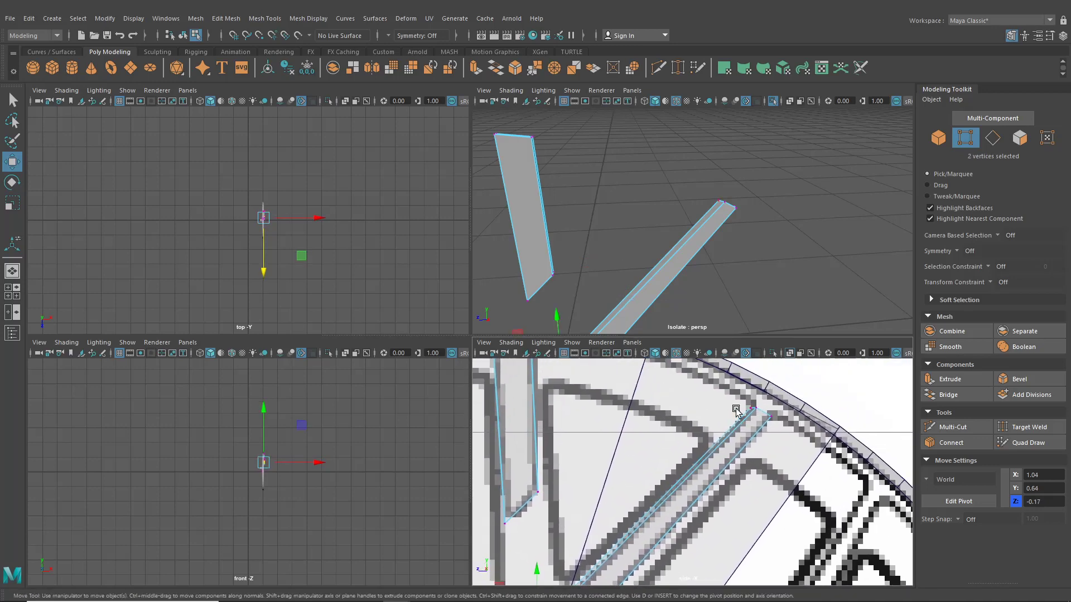
left_click(746, 408, "shift")
left_click_drag(628, 479, 628, 473)
middle_click_drag(628, 472, 647, 388, "alt")
Select the three vertices along the diagonal spoke's opposite side strip and move them to about Y 0.79, Z -0.41
left_click_drag(725, 229, 689, 181, "alt")
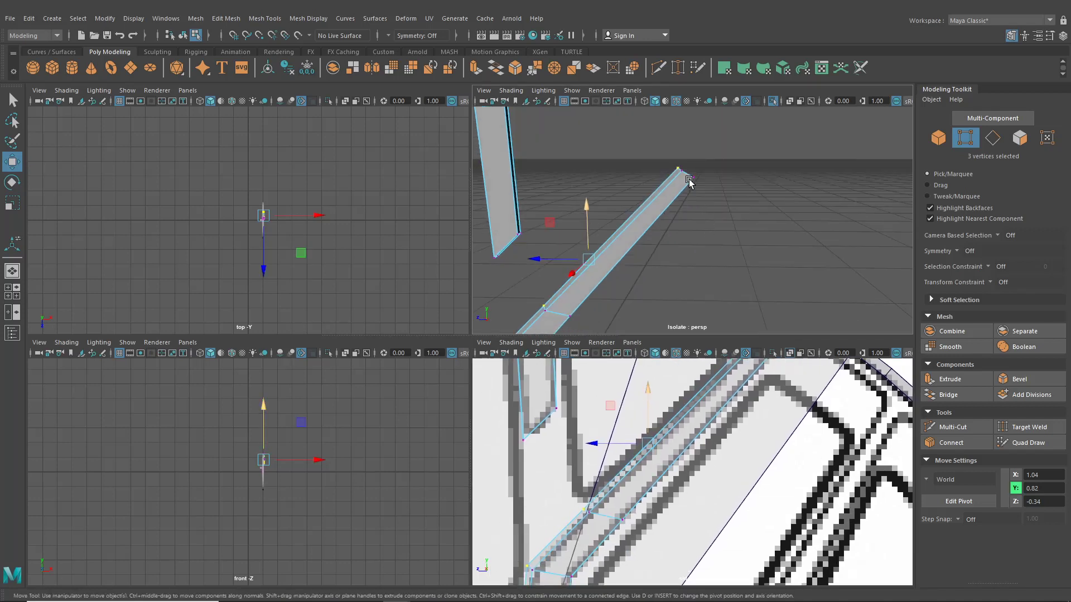
middle_click_drag(699, 181, 634, 131, "alt")
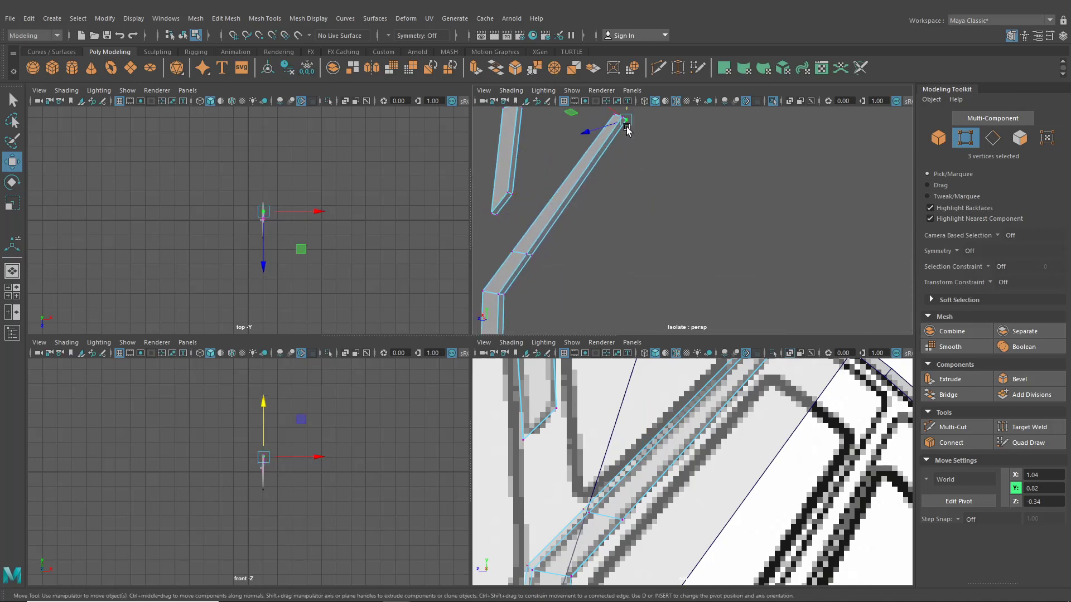
left_click(533, 257, "shift")
left_click(506, 295, "shift")
middle_click_drag(670, 452, 679, 444, "alt")
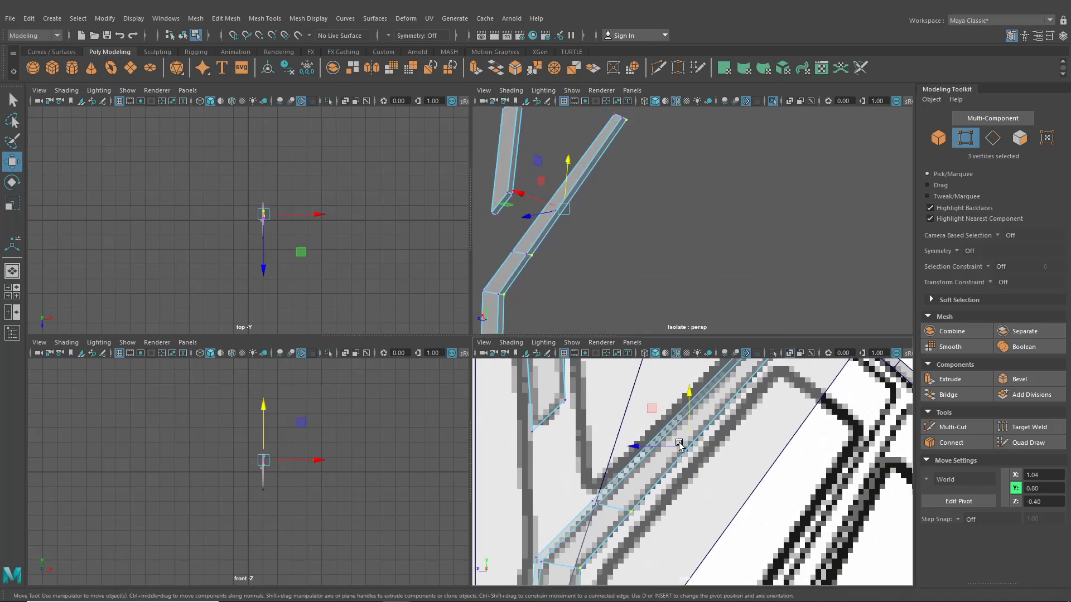
left_click_drag(689, 419, 651, 453)
middle_click_drag(653, 445, 635, 485, "alt")
left_click_drag(678, 450, 677, 450)
left_click_drag(650, 492, 649, 492)
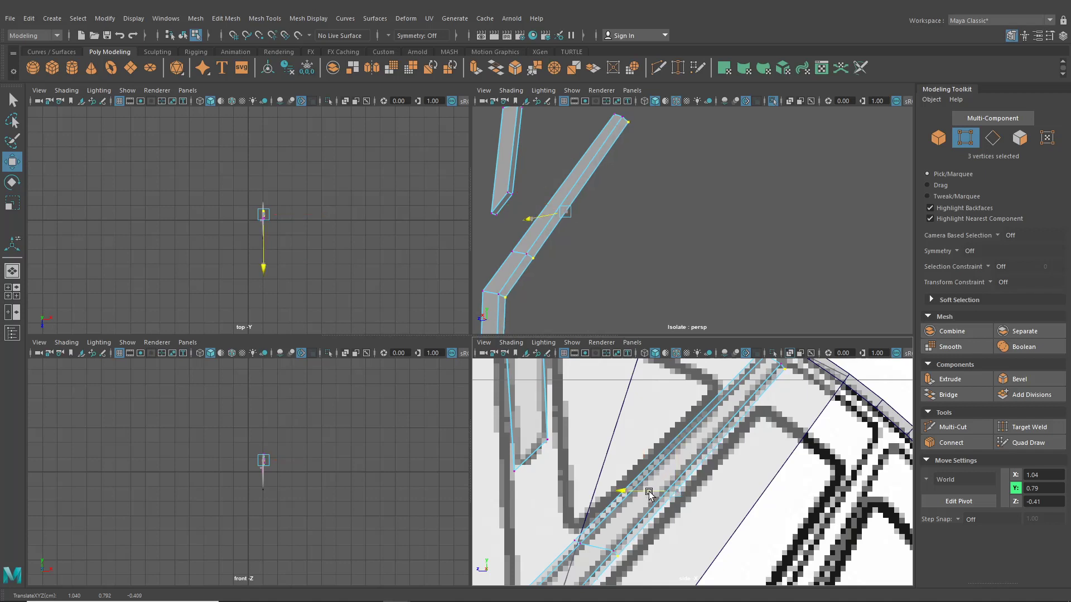
Move the outer side-strip vertex at the spoke's bend to about Y 0.57, Z -0.21
middle_click_drag(650, 518, 709, 410, "alt")
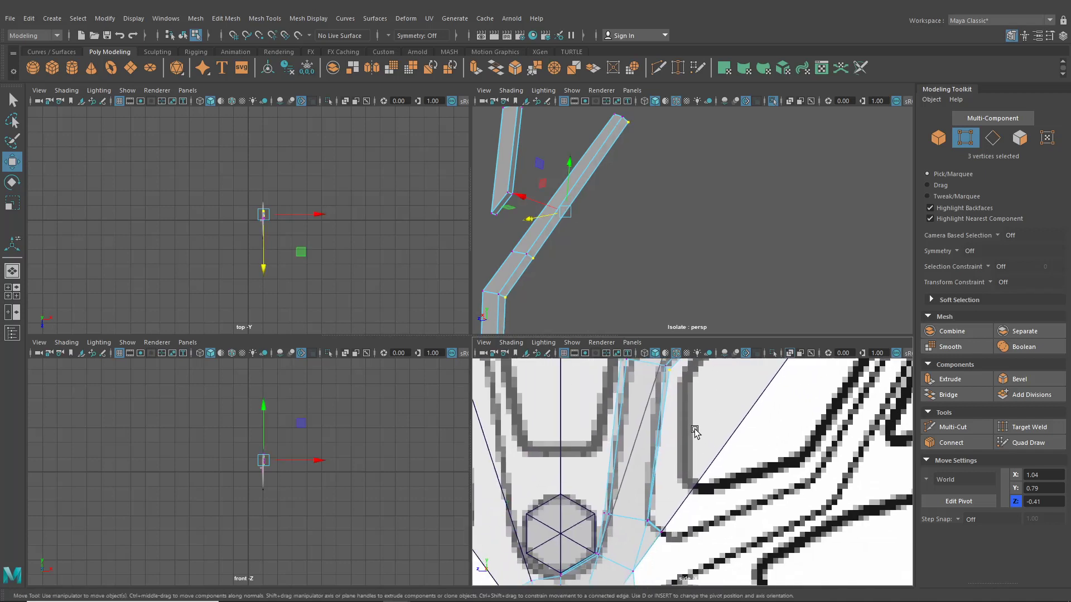
middle_click_drag(533, 285, 580, 257, "alt")
middle_click_drag(652, 419, 663, 470, "alt")
left_click_drag(632, 422, 638, 423)
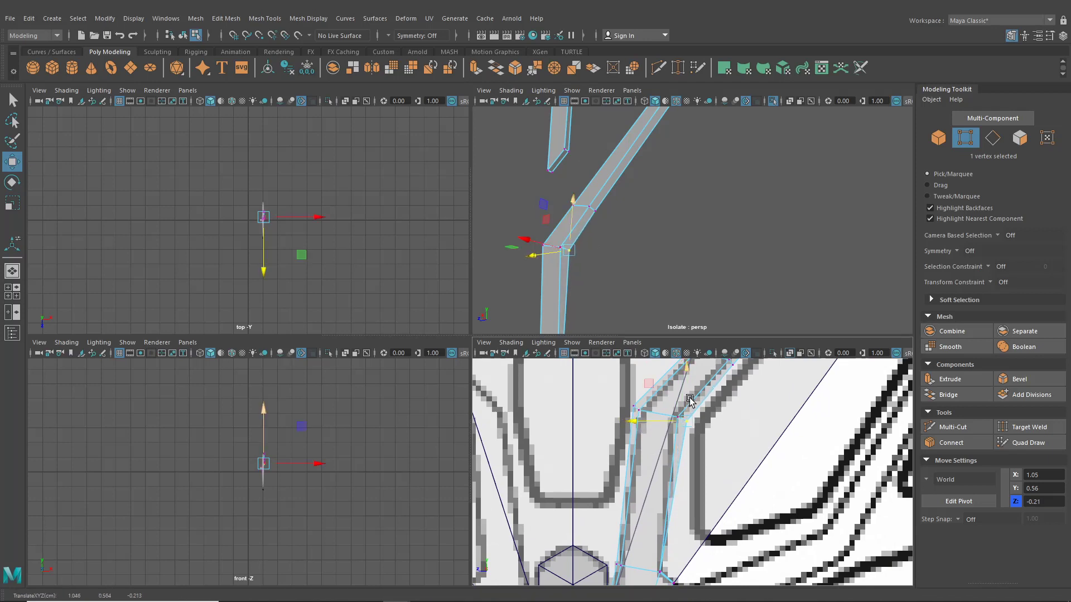
left_click_drag(687, 399, 688, 397)
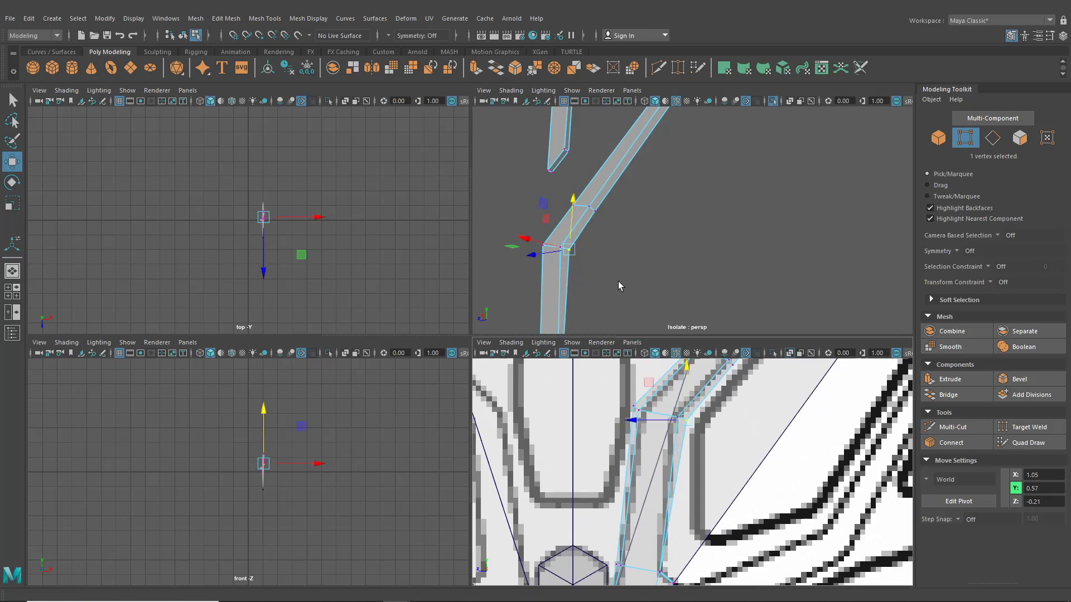
Select the two vertices at the outer corner of the spoke's base and move them to about Y 0.30, Z -0.20
middle_click_drag(619, 286, 630, 239, "alt")
left_click(596, 259)
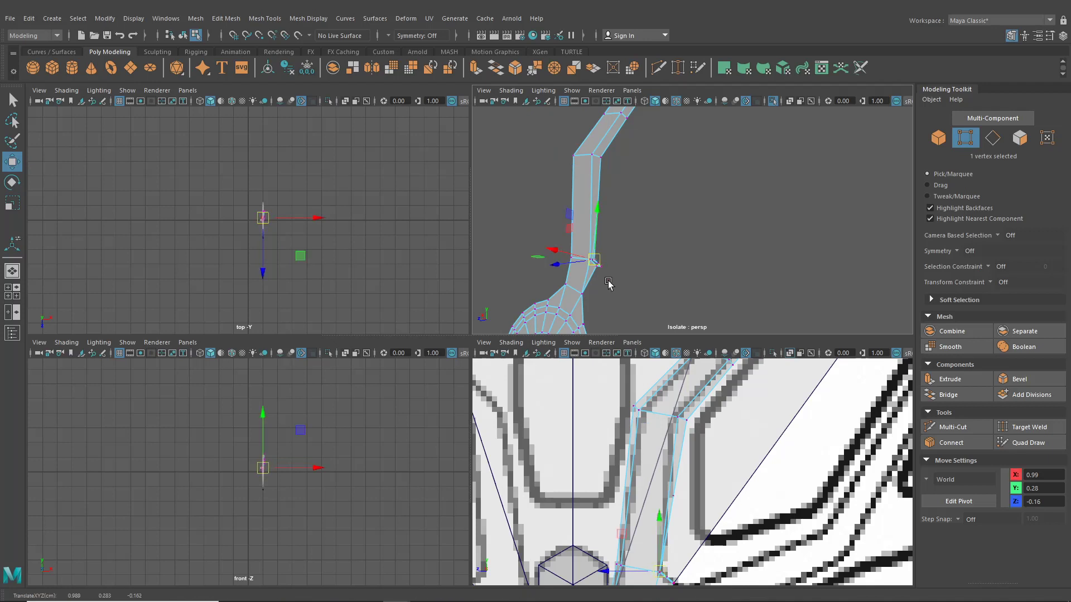
left_click(597, 262, "shift")
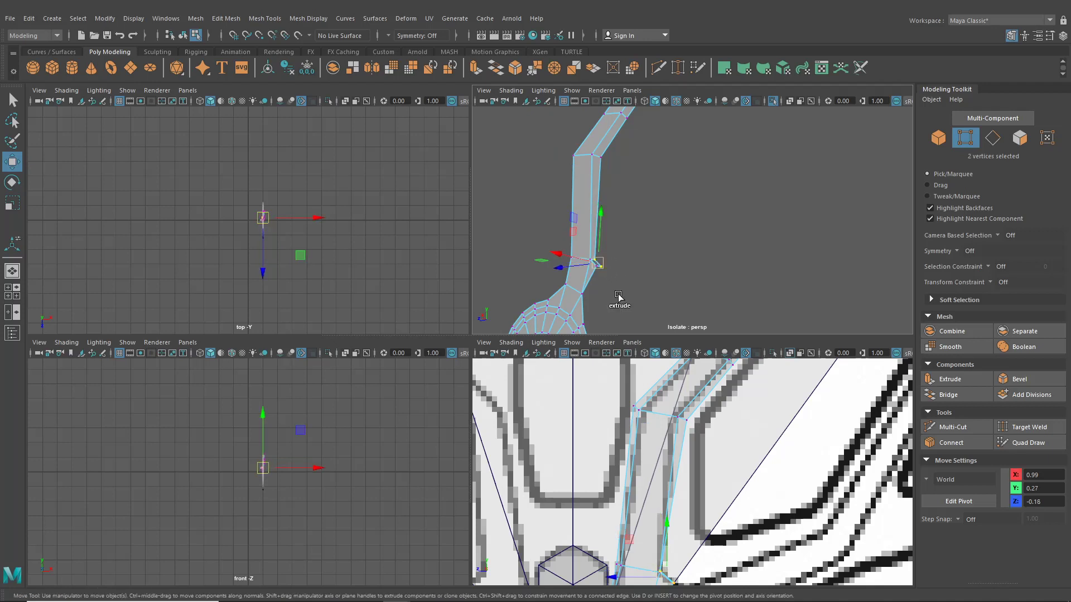
middle_click_drag(680, 510, 691, 465, "alt")
left_click_drag(678, 486, 679, 479)
left_click_drag(678, 526, 673, 489)
scroll(691, 514, "up", 3)
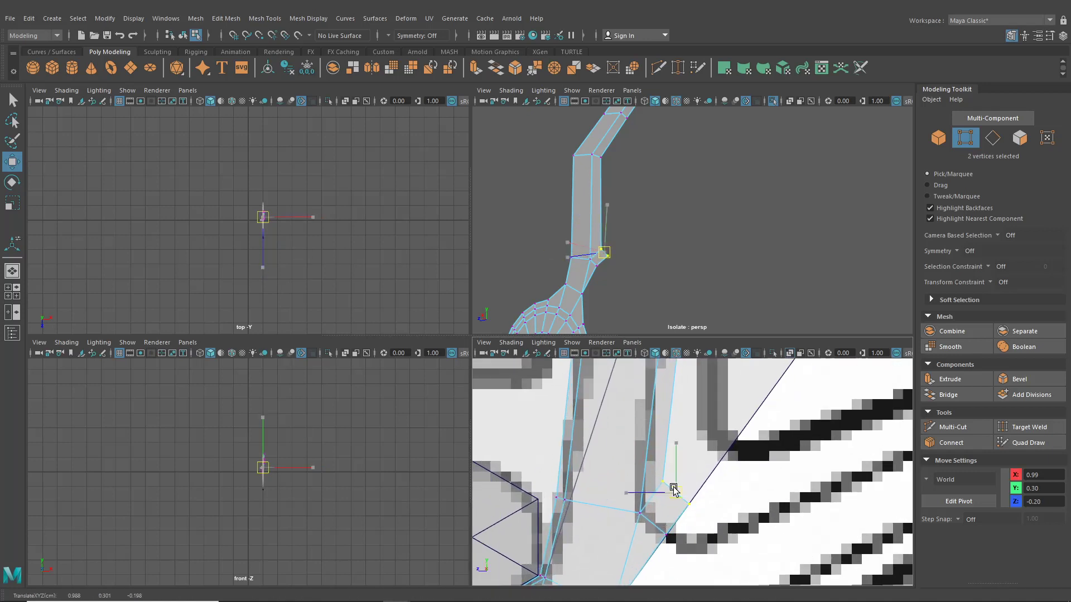
middle_click_drag(698, 416, 704, 452, "alt")
Select the upper and lower vertices on the detached short spoke's side edge facing the diagonal spoke and shift them along Z to the reference
scroll(639, 212, "down", 5)
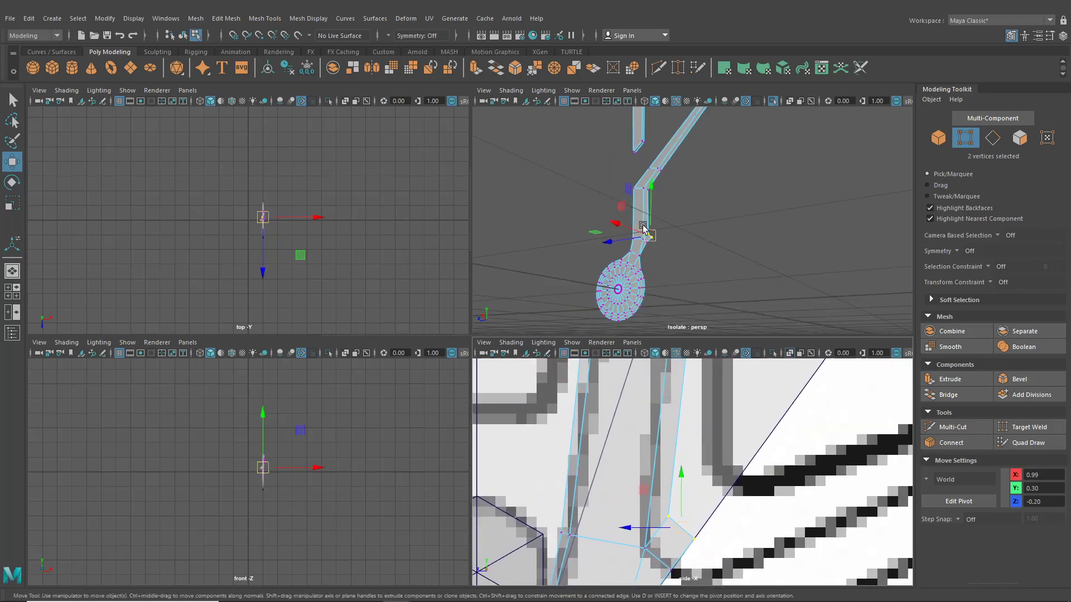
left_click_drag(641, 226, 692, 250, "alt")
middle_click_drag(692, 209, 681, 274, "alt")
scroll(681, 273, "up", 4)
scroll(681, 276, "down", 2)
left_click_drag(682, 276, 604, 288, "alt")
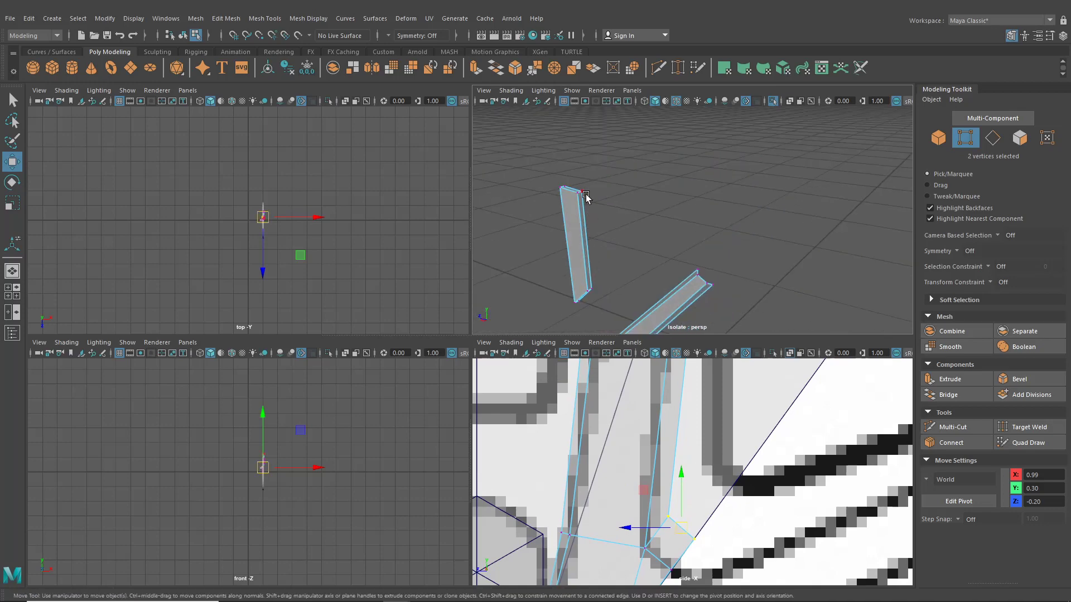
left_click(585, 193)
left_click(591, 289, "shift")
scroll(671, 478, "down", 6)
scroll(671, 478, "up", 6)
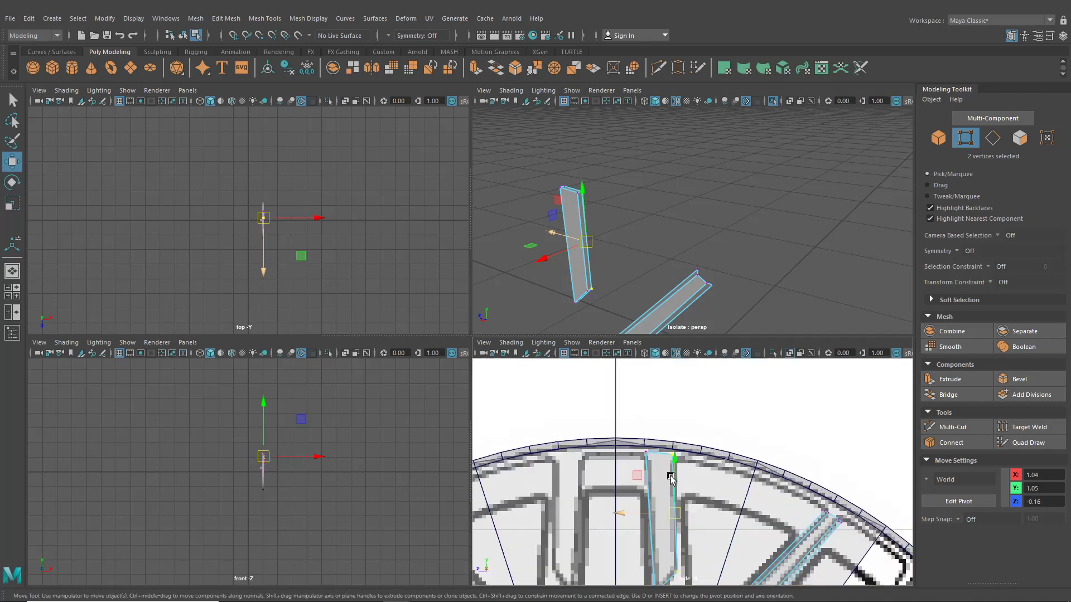
middle_click_drag(671, 477, 671, 437, "alt")
left_click_drag(631, 473, 636, 473)
scroll(636, 478, "up", 2)
middle_click_drag(639, 487, 644, 445, "alt")
Select the upper and lower vertices on the short spoke's opposite side edge and shift them along Z to about -0.09
left_click_drag(568, 208, 588, 213, "alt")
left_click(571, 199)
left_click_drag(591, 281, 657, 247, "alt")
left_click(671, 267, "shift")
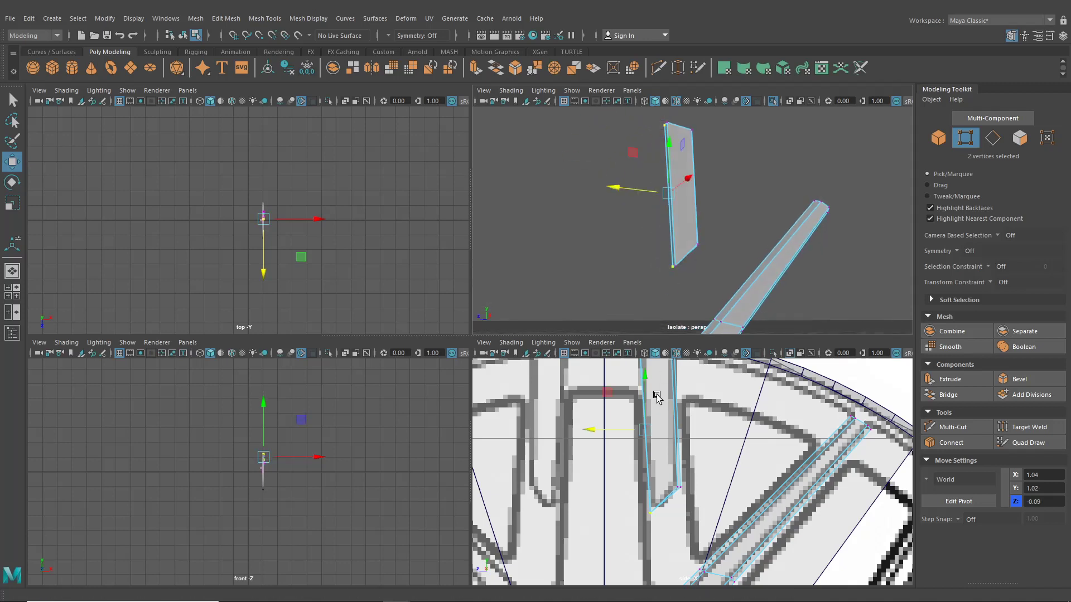
left_click_drag(605, 431, 603, 435)
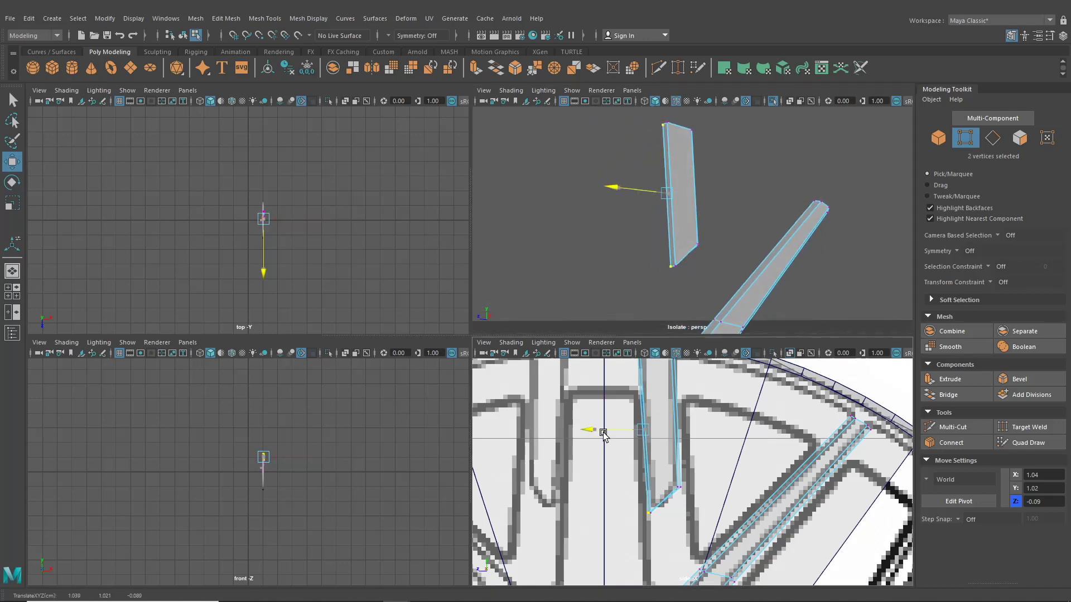
Select the two outer vertices at the short spoke's slanted lower end and move them along Y to about 0.86
left_click(654, 509)
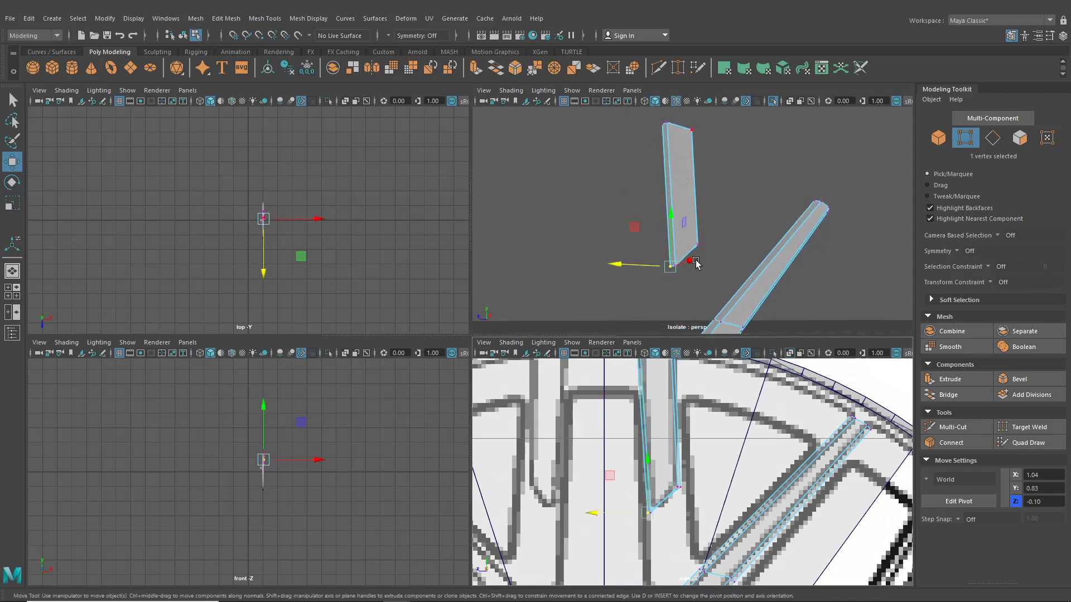
left_click_drag(695, 261, 653, 259, "alt")
left_click(634, 239, "shift")
left_click_drag(665, 441, 665, 443)
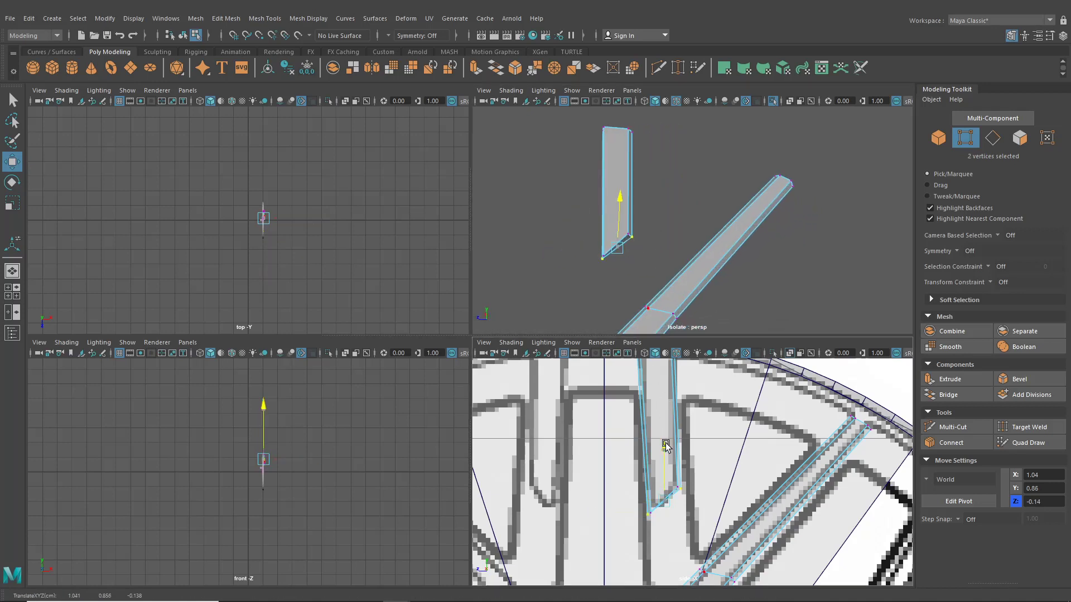
Move the vertex at the short spoke's pointed lower end along Y to about 0.81 and return the mesh to object selection
left_click(649, 488)
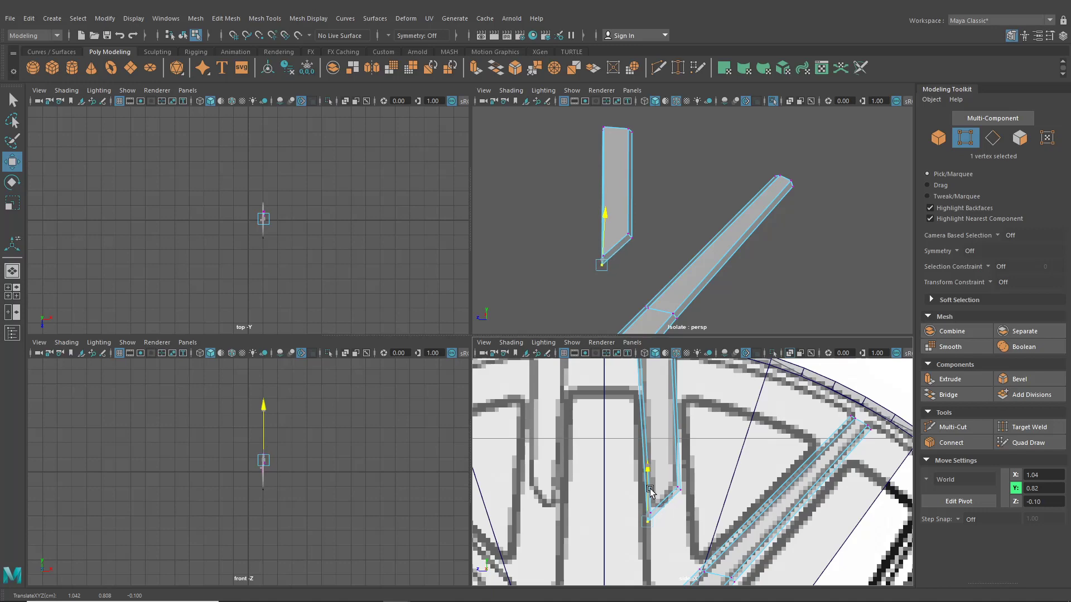
key("space")
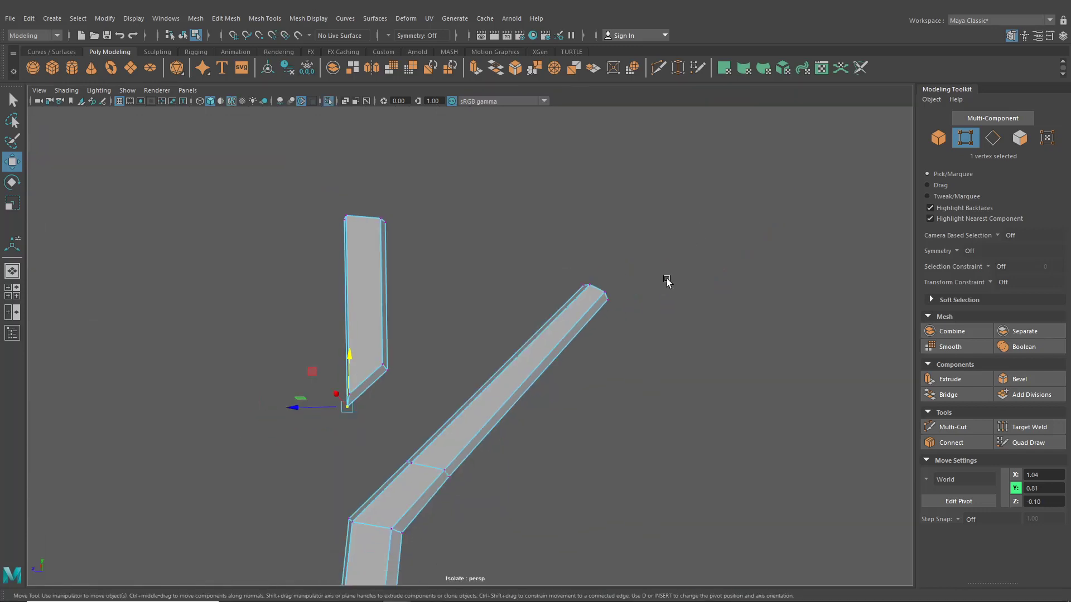
left_click_drag(664, 282, 465, 326, "alt")
right_click_drag(376, 285, 376, 305)
left_click(383, 256)
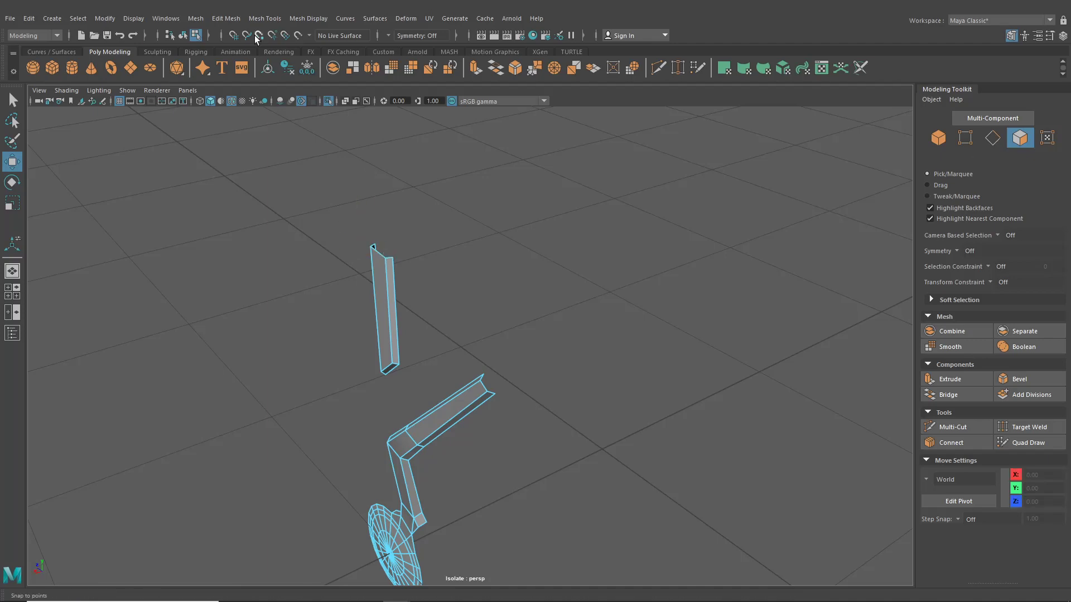
left_click(182, 35)
Select the border edges along the side of the hub spoke facing the short spoke, from its base to the diagonal end
left_click_drag(557, 257, 536, 386, "alt")
middle_click_drag(536, 386, 560, 374, "alt")
scroll(560, 373, "up", 3)
right_click(514, 374)
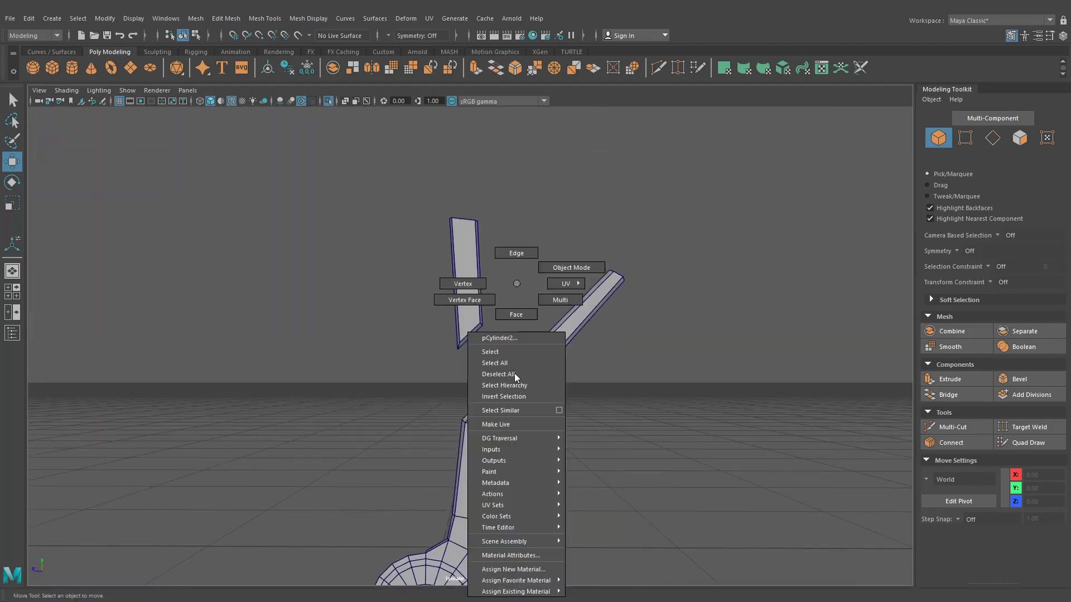
left_click(516, 265)
left_click_drag(475, 432, 550, 482, "alt")
left_click(526, 500)
left_click(546, 483, "shift")
left_click(562, 429, "shift")
left_click(599, 354, "shift")
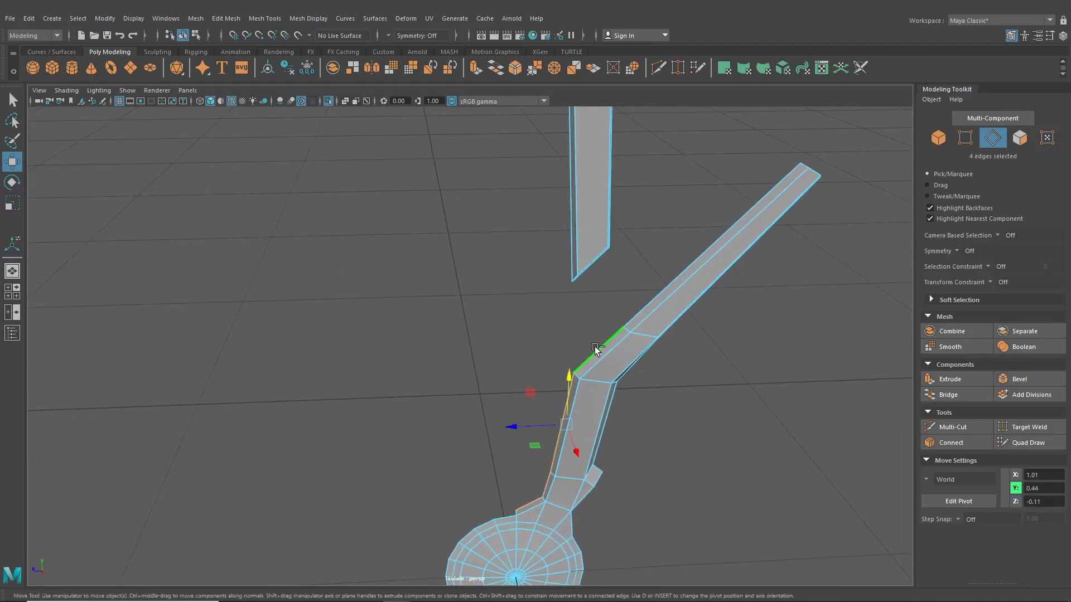
left_click(641, 319, "shift")
Add the border edges along the opposite side of the hub spoke to the edge selection
left_click_drag(644, 365, 635, 321, "alt")
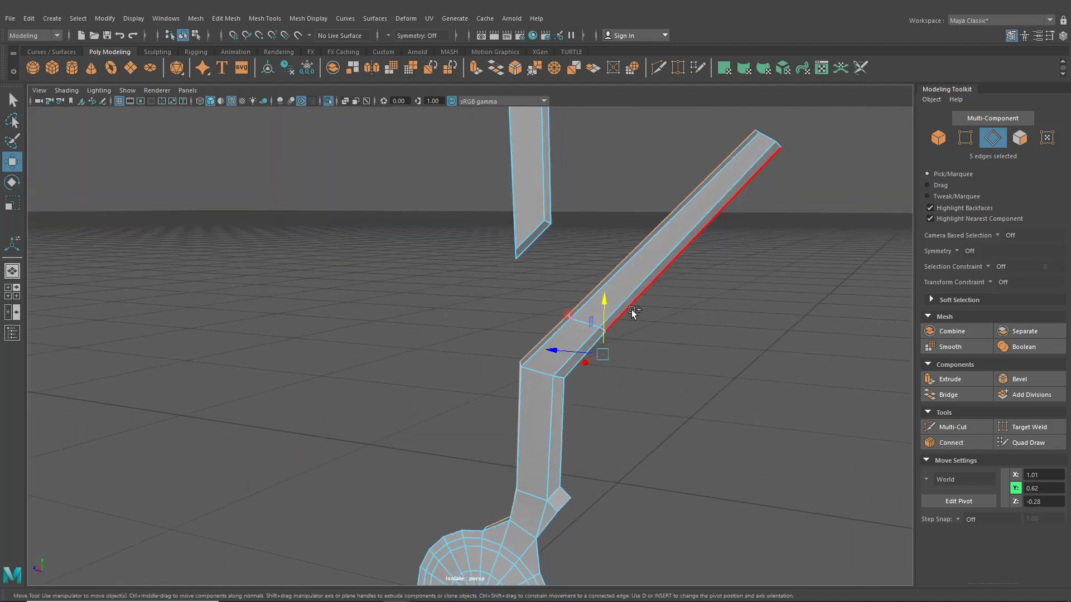
left_click(634, 312, "shift")
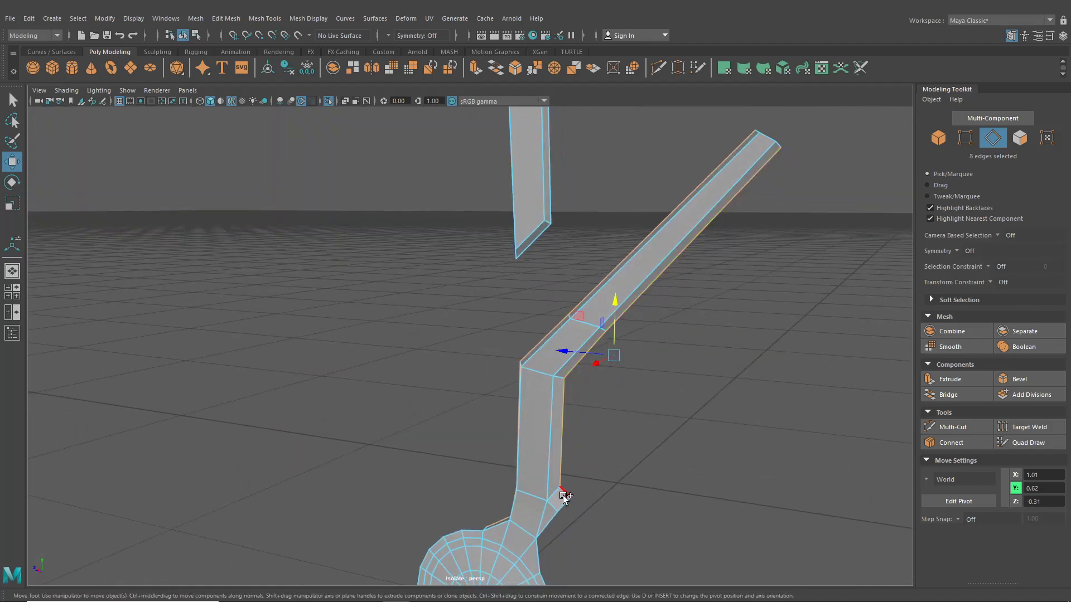
scroll(582, 480, "down", 4)
mouse_move(582, 481)
left_mouse_down("alt")
mouse_move(576, 471)
mouse_move(572, 494)
left_mouse_up("alt")
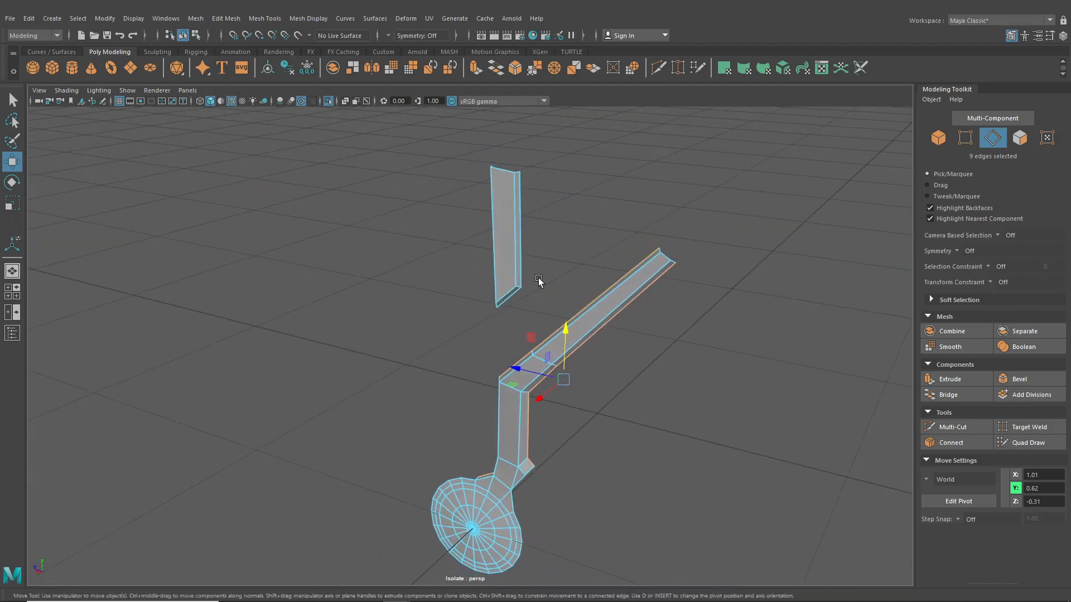
Add the short spoke's two long side edges and its slanted lower edge to the selection
left_click_drag(480, 223, 563, 237, "alt")
left_click(538, 221, "shift")
left_click(551, 259, "shift")
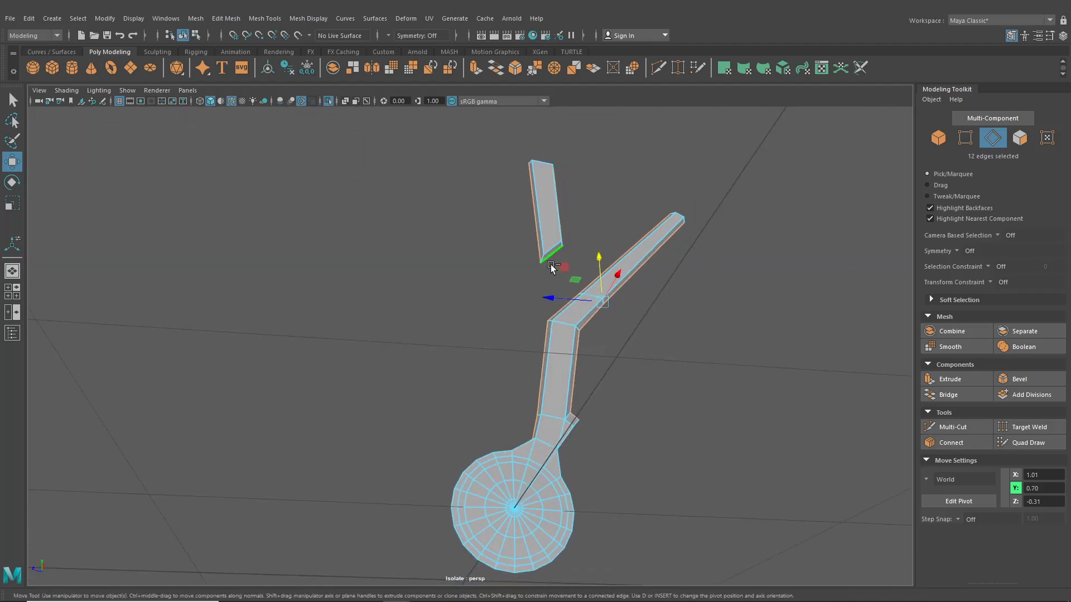
Extrude the selected border edges of both spokes backward to about X 0.91 to form side walls
key("ctrl+e")
left_click_drag(669, 329, 530, 371, "alt")
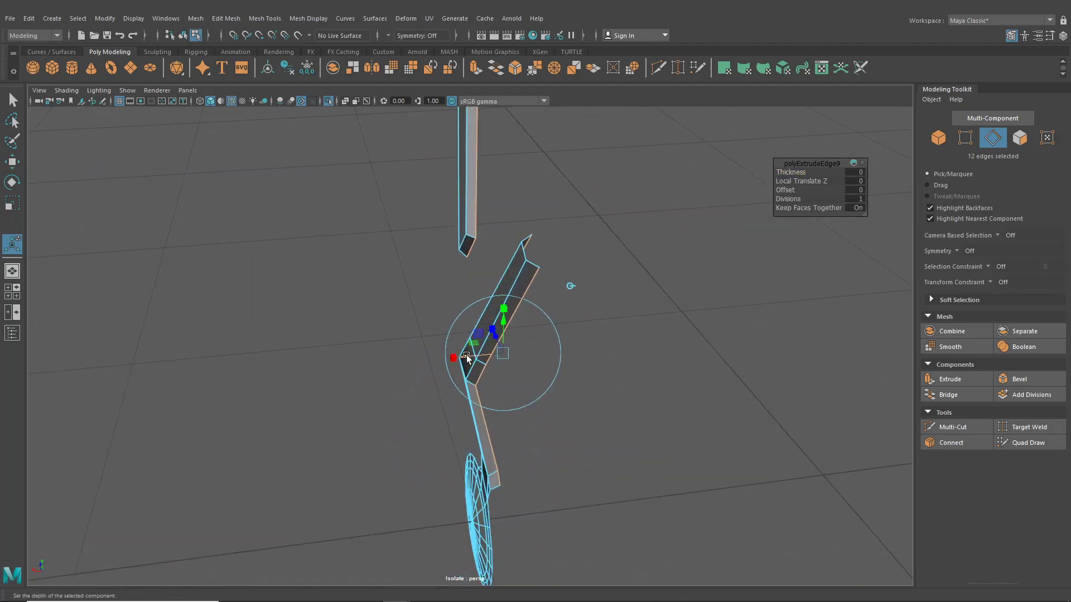
left_click_drag(454, 357, 541, 333)
scroll(513, 362, "down", 3)
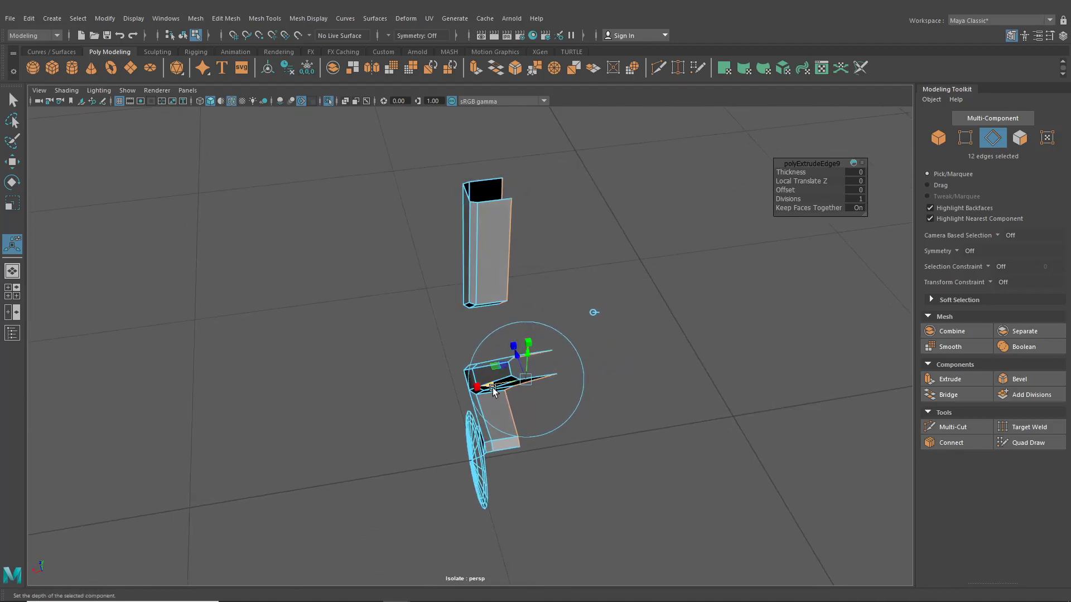
left_click_drag(491, 390, 496, 390)
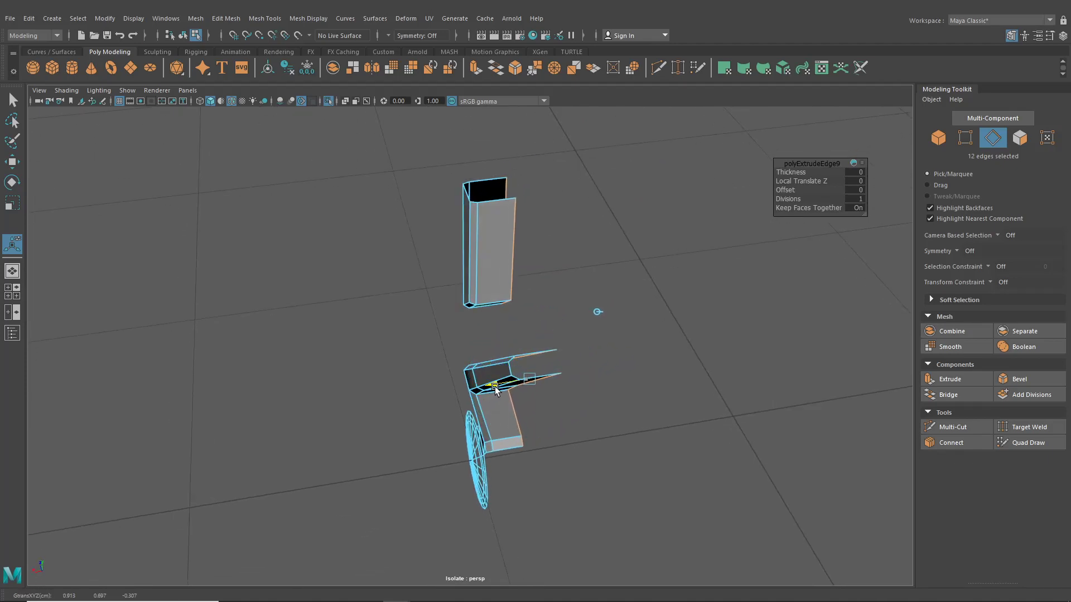
left_click_drag(597, 311, 641, 385, "alt")
Move the rear vertex pairs at the hub spoke's two bends along X to about 0.93 each
left_click(11, 168)
right_click_drag(446, 314, 421, 301)
left_click_drag(434, 433, 399, 444, "alt")
middle_click_drag(399, 443, 400, 414, "alt")
left_click_drag(401, 414, 179, 395, "alt")
left_click_drag(458, 307, 484, 297, "alt")
left_click_drag(409, 278, 415, 278)
middle_click_drag(430, 274, 403, 340, "alt")
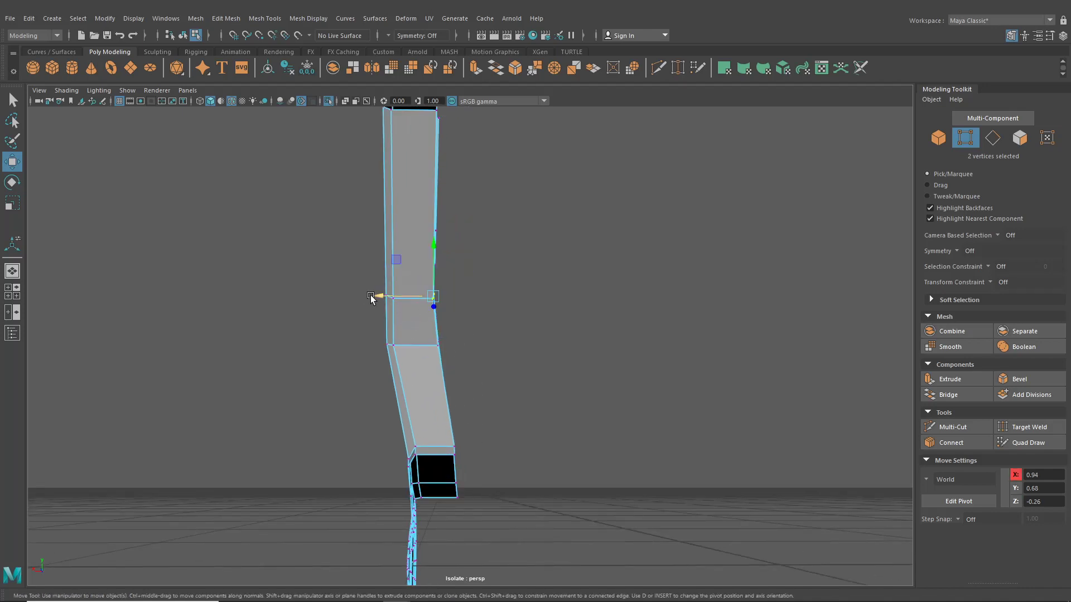
left_click_drag(371, 296, 379, 299)
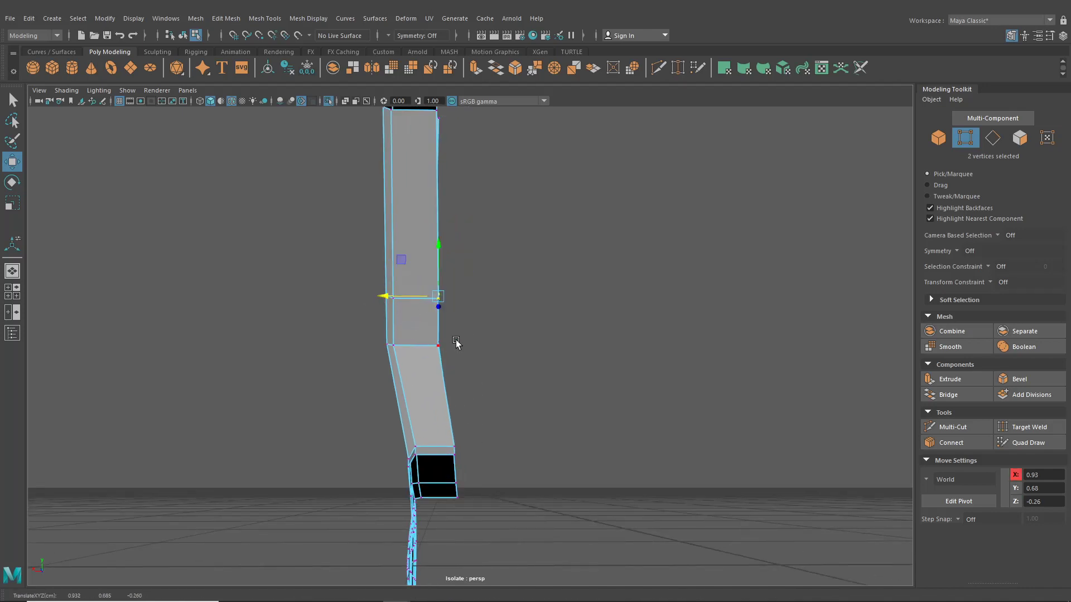
left_click_drag(446, 353, 403, 343)
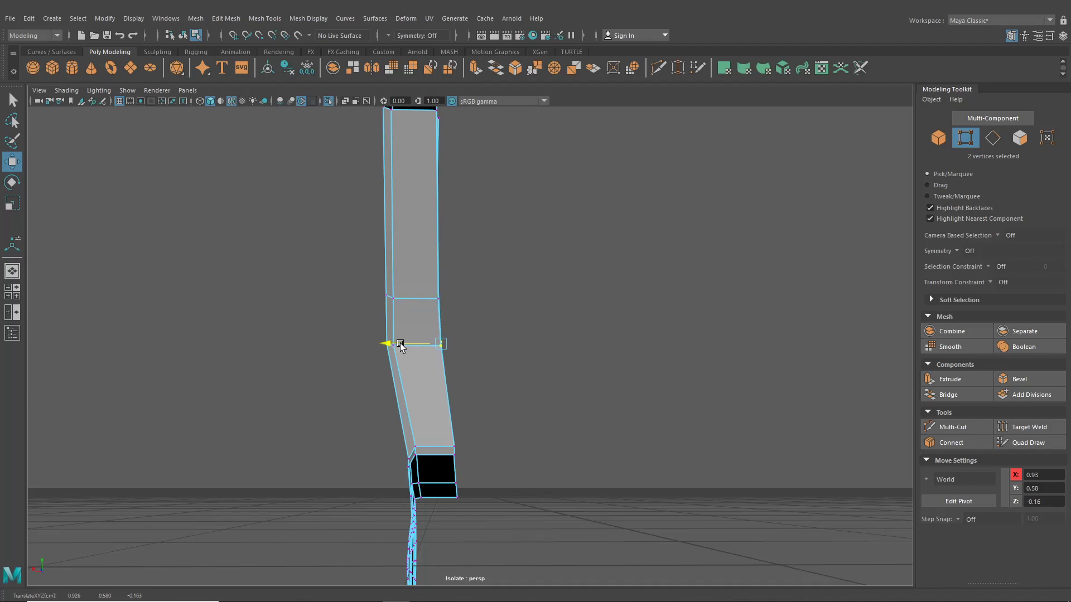
left_click_drag(481, 421, 450, 423, "alt")
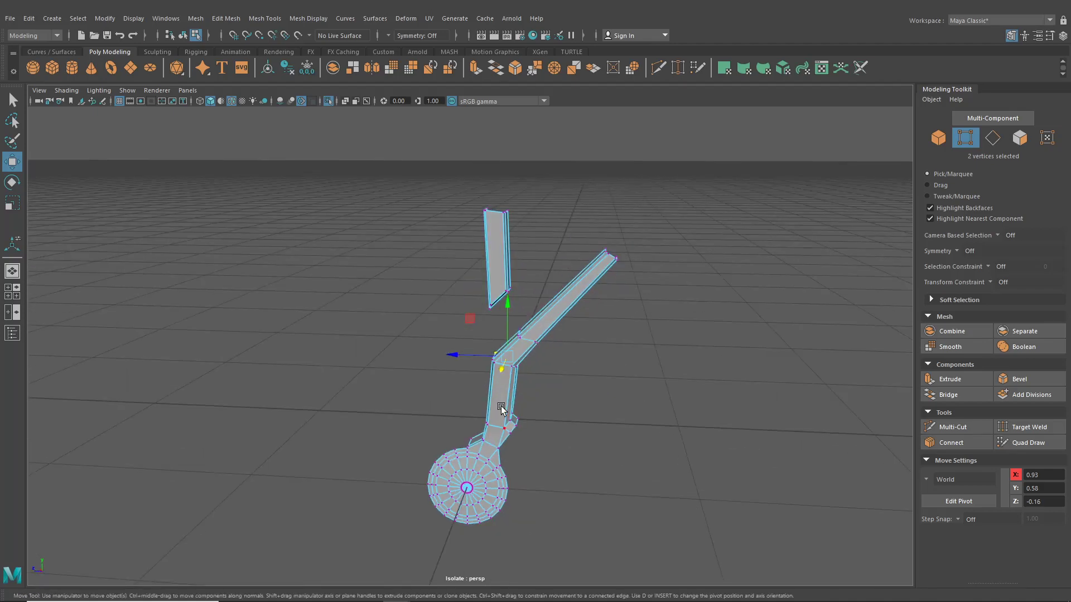
Select the two rear vertices on the short spoke's side facing the diagonal spoke and move them to about Y 1.04, Z -0.19
scroll(446, 333, "up", 3)
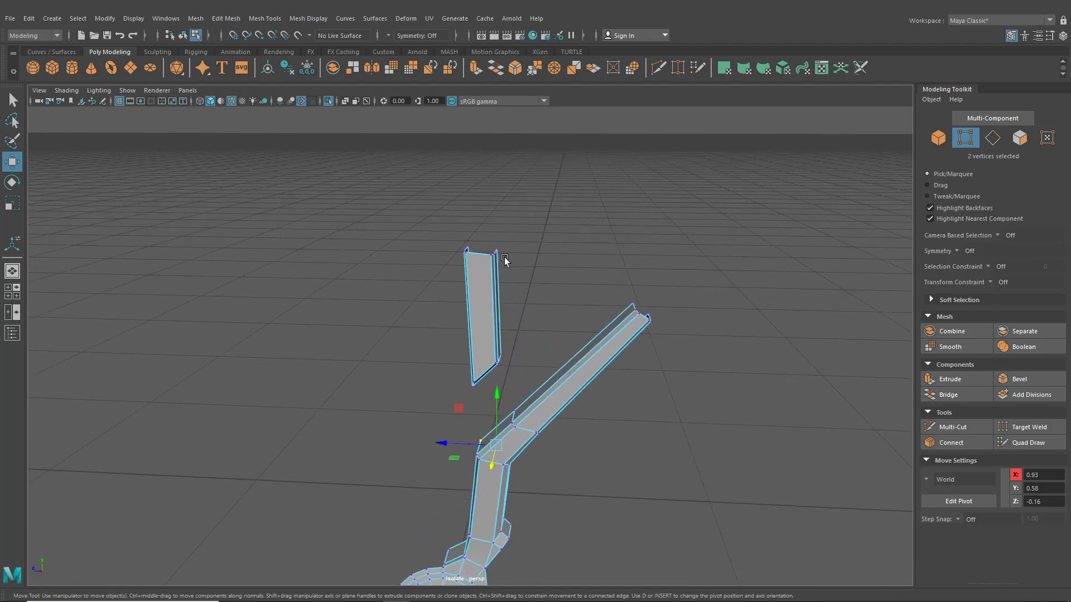
left_click(496, 256)
left_click(500, 355, "shift")
left_click(9, 298)
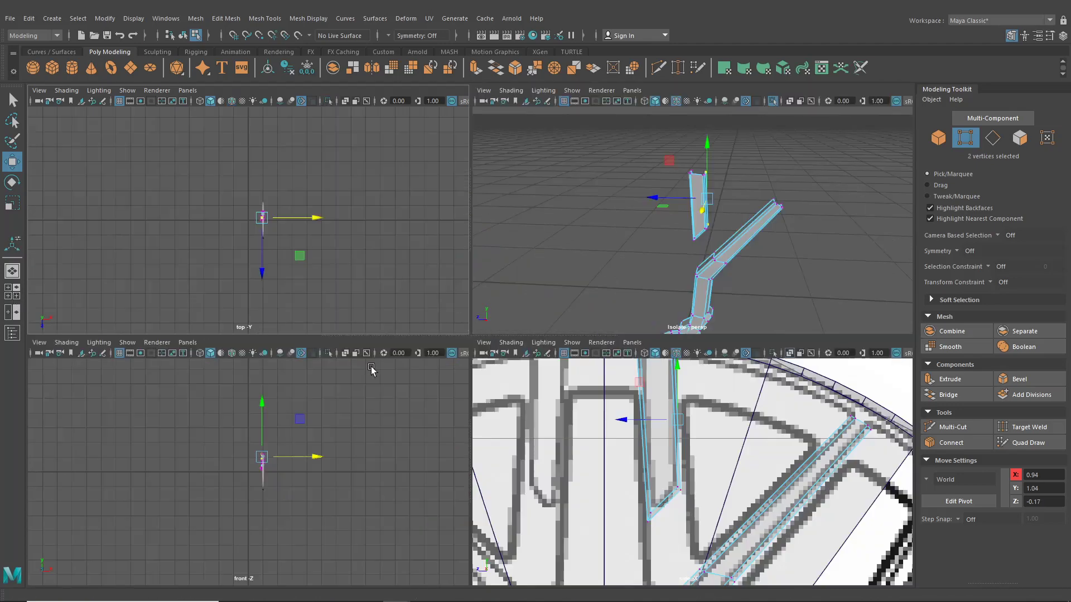
left_click_drag(627, 438, 619, 439)
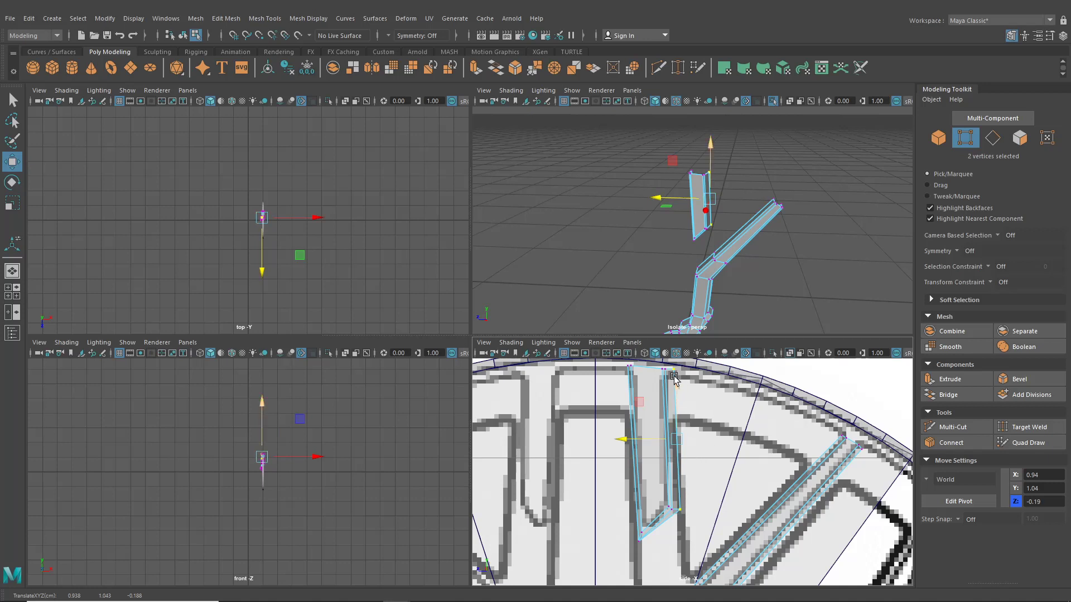
left_click_drag(676, 384, 677, 384)
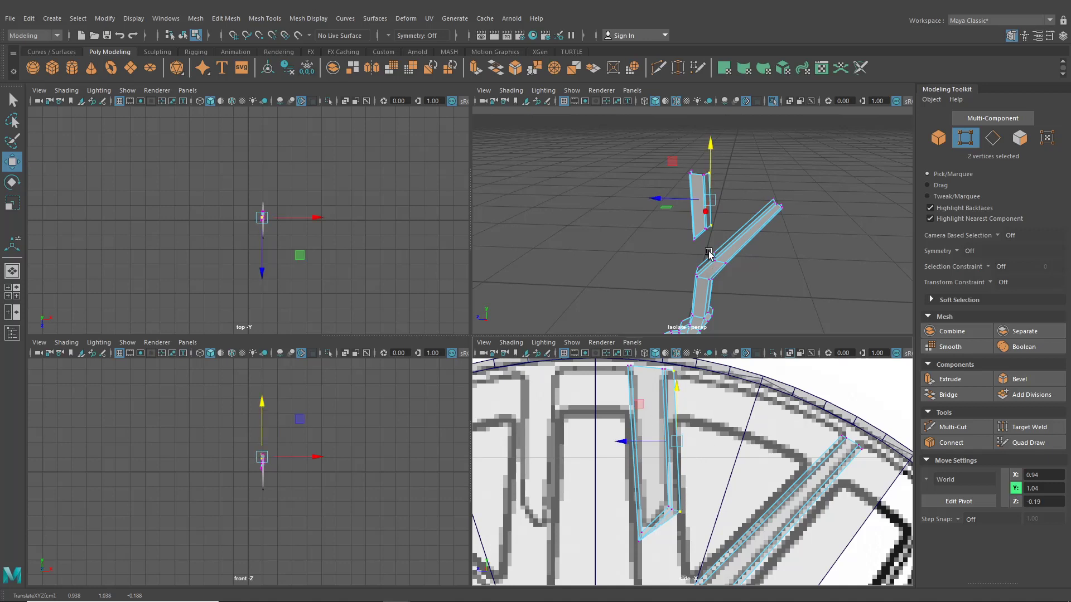
Select the two rear vertices on the short spoke's opposite side and shift them outward along Z to the reference outline
left_click_drag(663, 183, 695, 196, "alt")
left_click(699, 181)
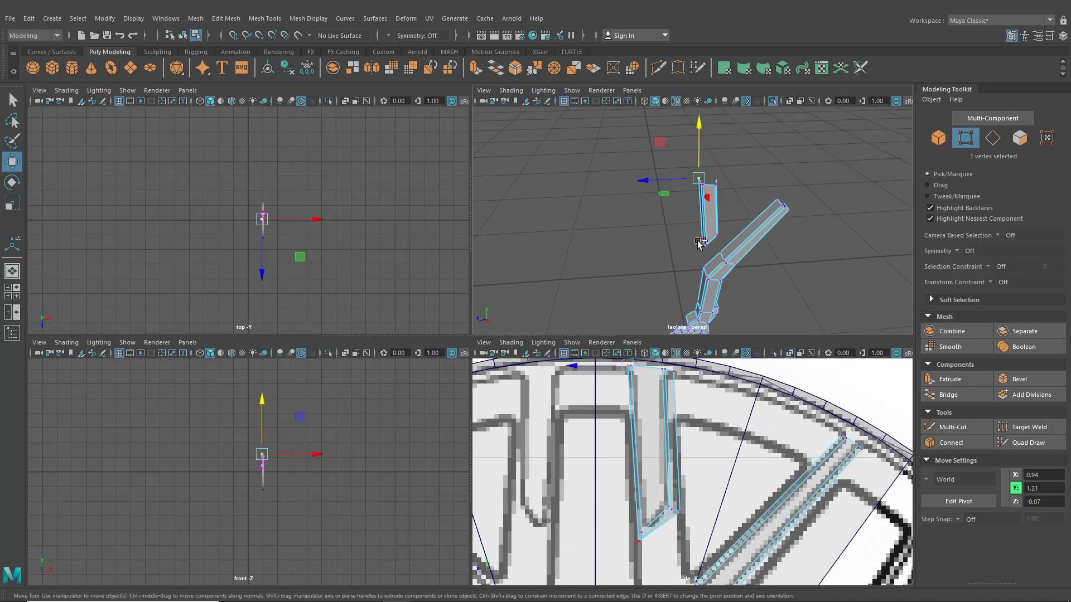
left_click(698, 243, "shift")
left_click_drag(594, 455, 587, 456)
Move the rear vertex at the short spoke's pointed lower end to about Y 0.78, Z -0.08
left_click(631, 544)
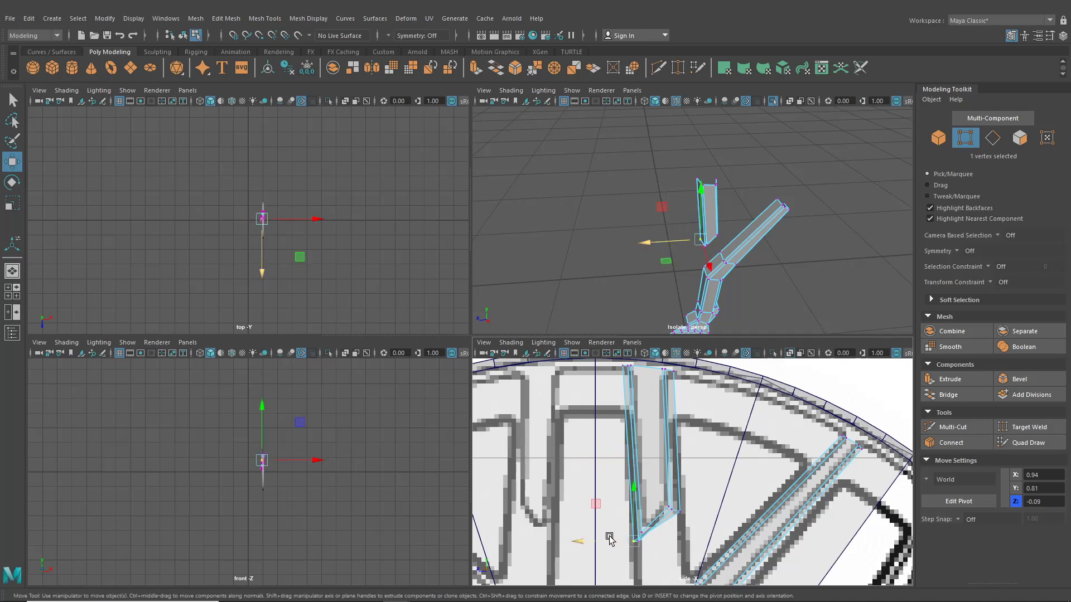
left_click_drag(608, 539, 608, 539)
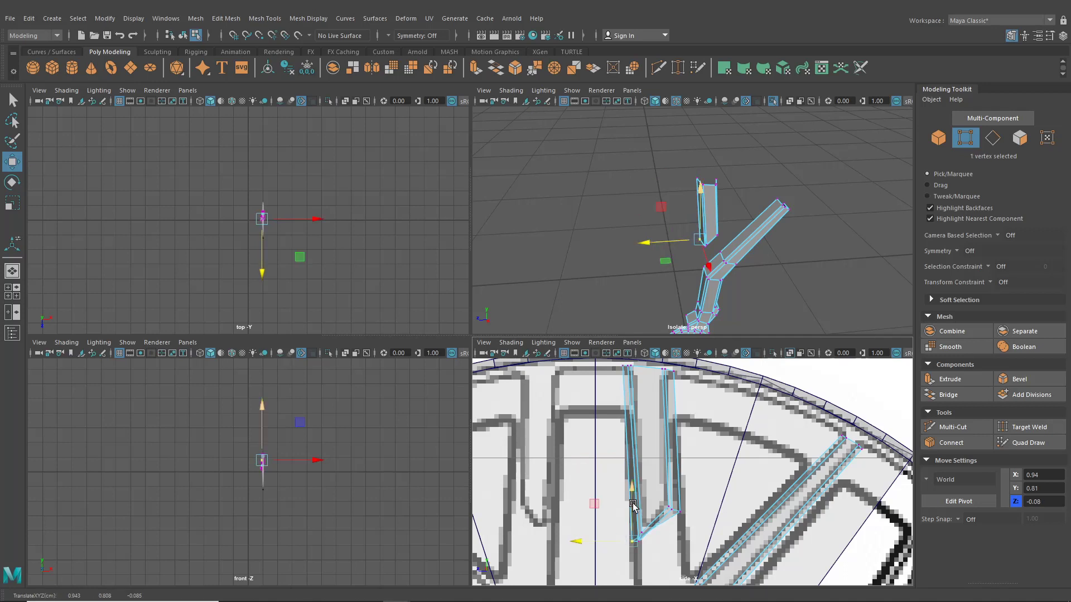
left_click_drag(634, 503, 633, 513)
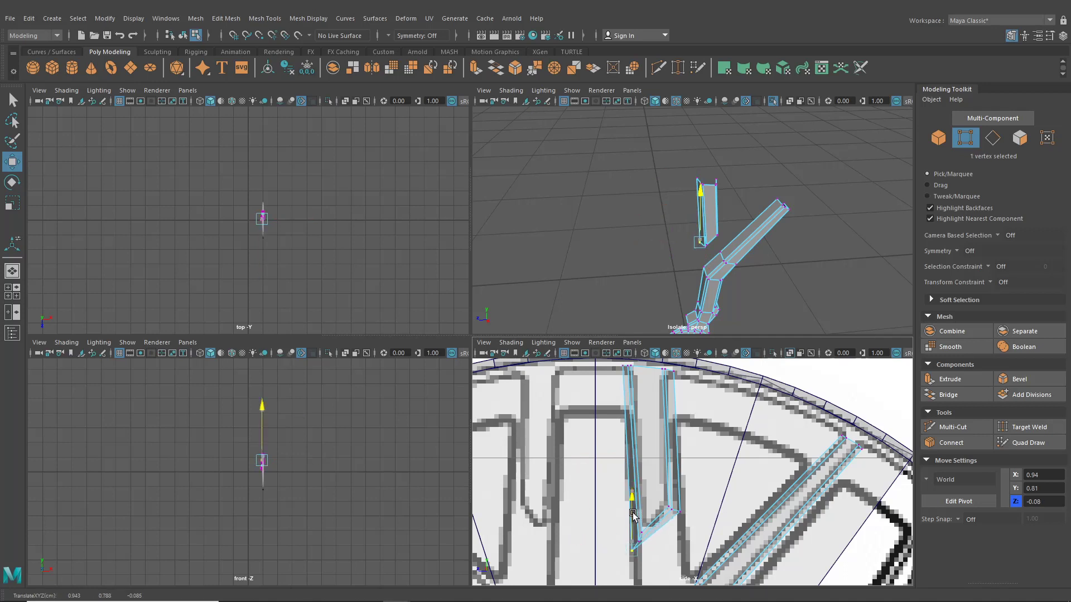
left_click(679, 512)
Select the three rear vertices on the diagonal spoke's side facing the short spoke and move them to about Y 0.83, Z -0.32
middle_click_drag(713, 483, 678, 481, "alt")
left_click_drag(712, 262, 671, 277, "alt")
left_click(700, 237)
middle_click_drag(671, 277, 687, 249, "alt")
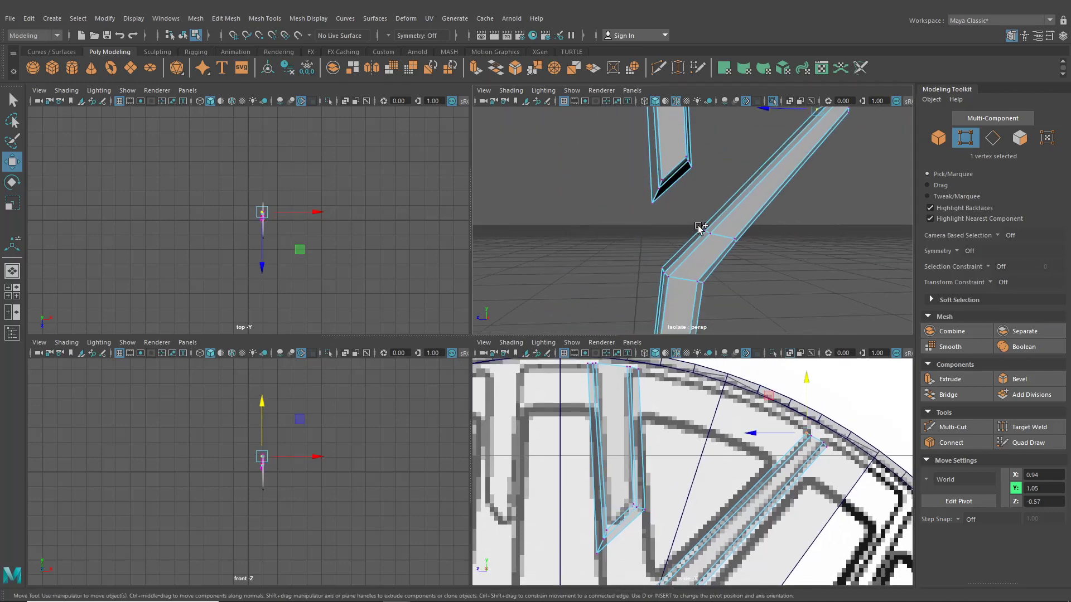
left_click(699, 228, "shift")
left_click(661, 267, "shift")
middle_click_drag(679, 472, 668, 409, "alt")
left_click_drag(696, 477, 688, 473)
middle_click_drag(689, 473, 734, 396, "alt")
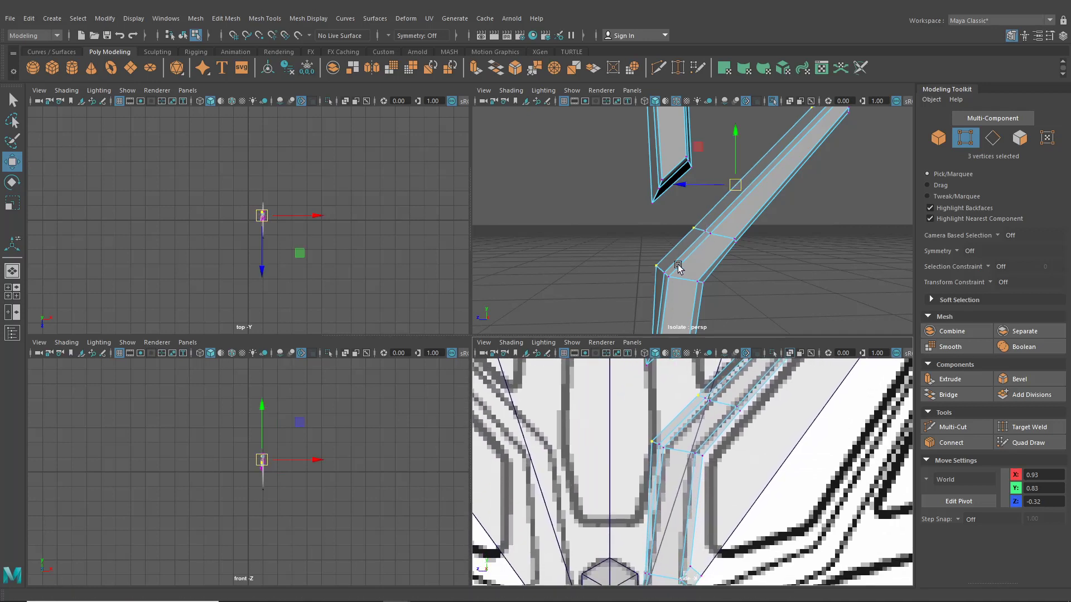
Select the three rear vertices along the spoke base's side next to the bolt hole and nudge them to the reference
left_click_drag(681, 269, 659, 323, "alt")
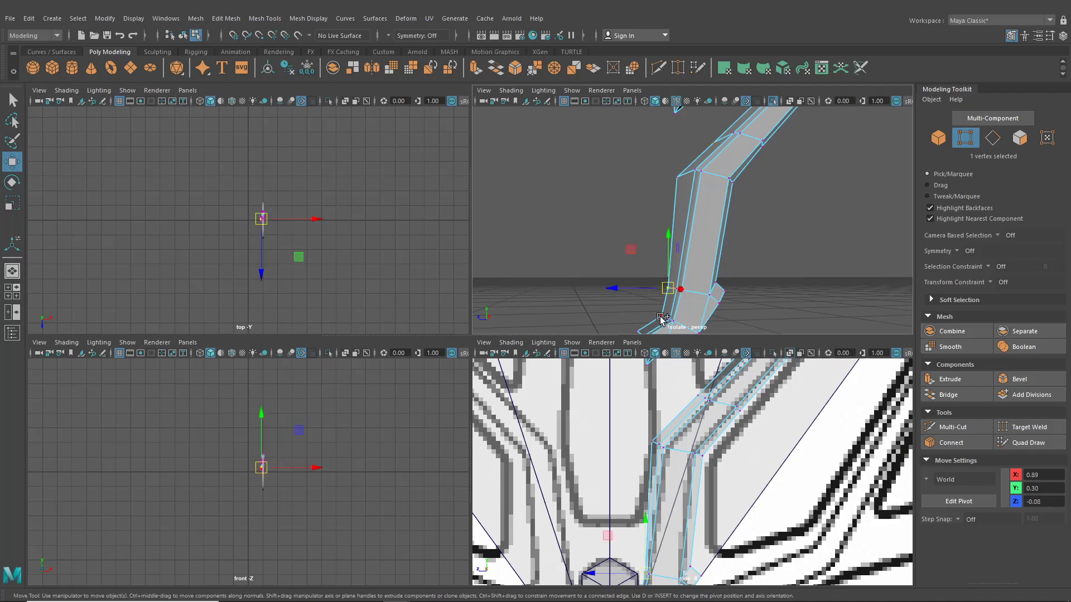
left_click(660, 318, "shift")
left_click(638, 332, "shift")
middle_click_drag(612, 496, 618, 403, "alt")
scroll(620, 491, "up", 4)
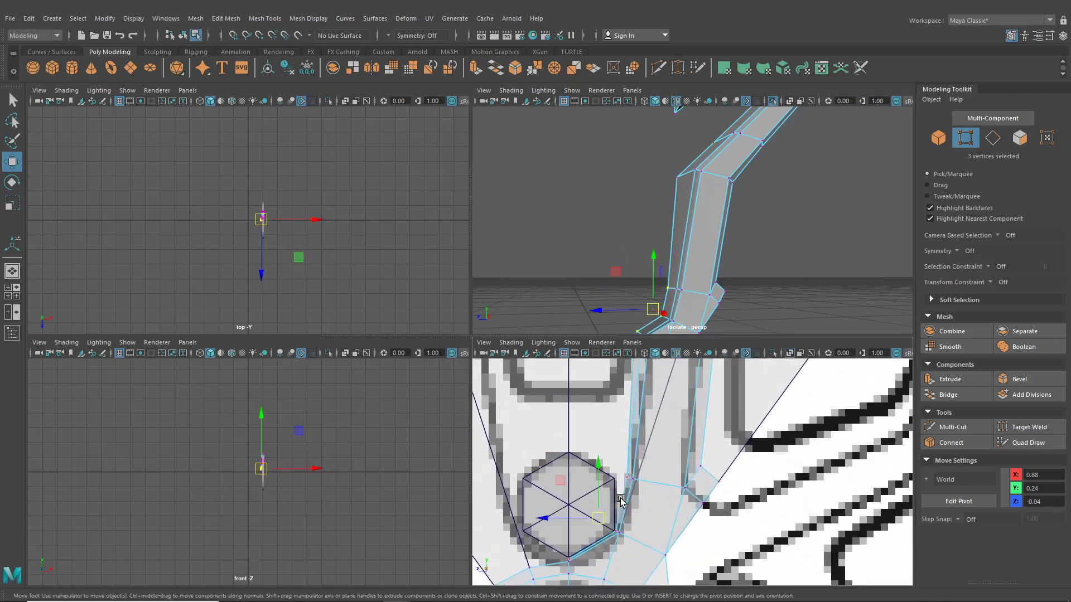
scroll(621, 501, "up", 3)
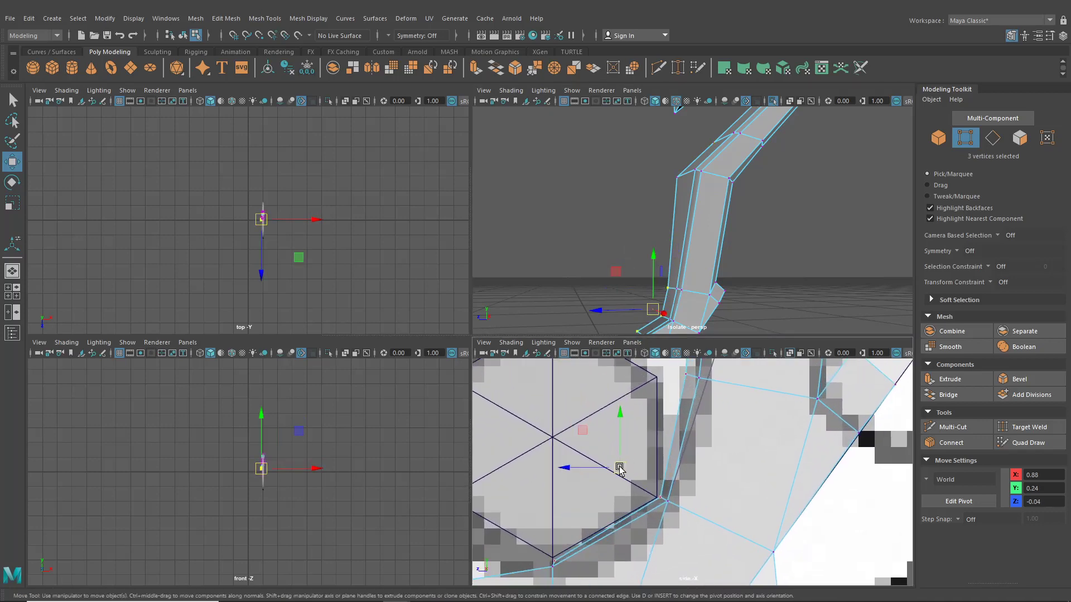
left_click_drag(620, 469, 619, 463)
middle_click_drag(661, 456, 652, 458, "alt")
Move the rear vertex at the bolt hole's lower corner to about Y 0.22, Z -0.06 and the one above to Y 0.29, Z -0.07
left_click(649, 496)
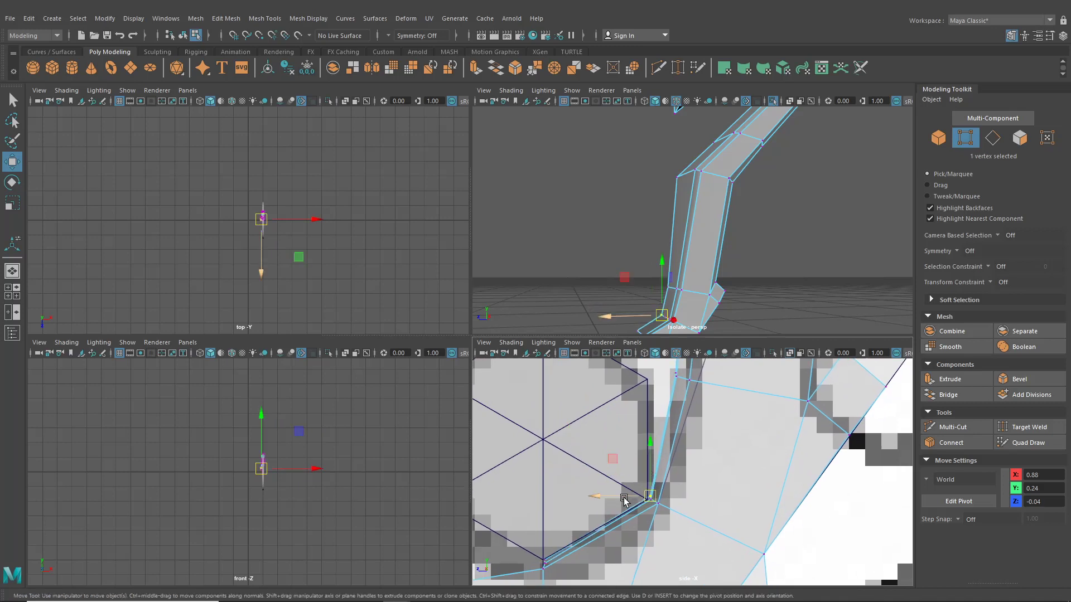
left_click_drag(625, 498, 647, 470)
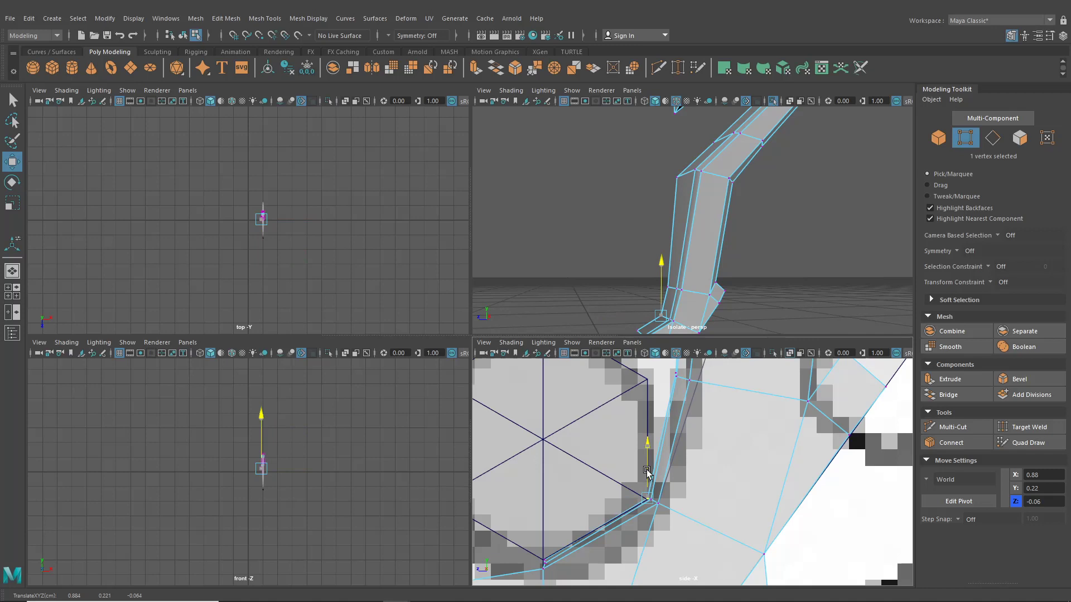
left_click(676, 371)
left_click_drag(676, 373, 649, 379)
Select the three rear vertices along the diagonal spoke's side facing away from the short spoke and move them to about Y 0.77, Z -0.43
middle_click_drag(654, 386, 655, 507, "alt")
scroll(658, 479, "down", 12)
scroll(661, 476, "up", 7)
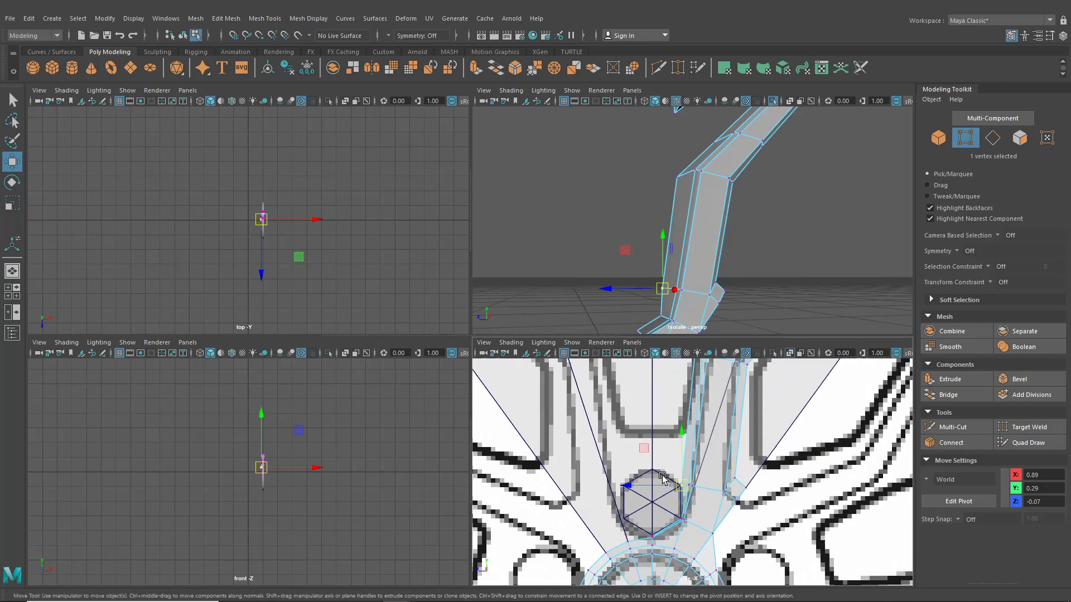
scroll(663, 473, "up", 4)
middle_click_drag(668, 464, 615, 515, "alt")
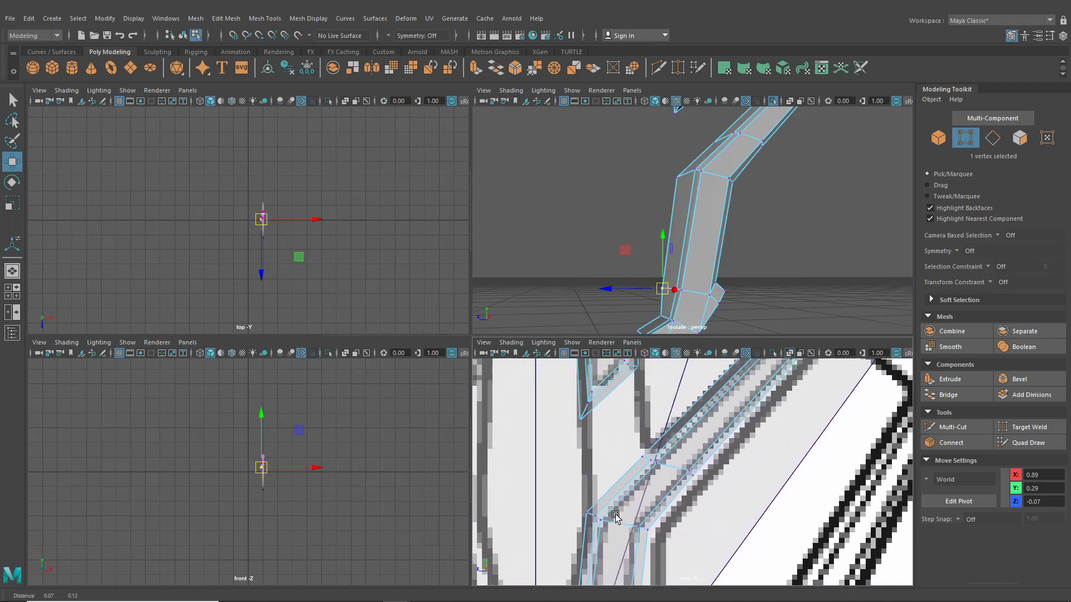
middle_click_drag(675, 430, 549, 508, "alt")
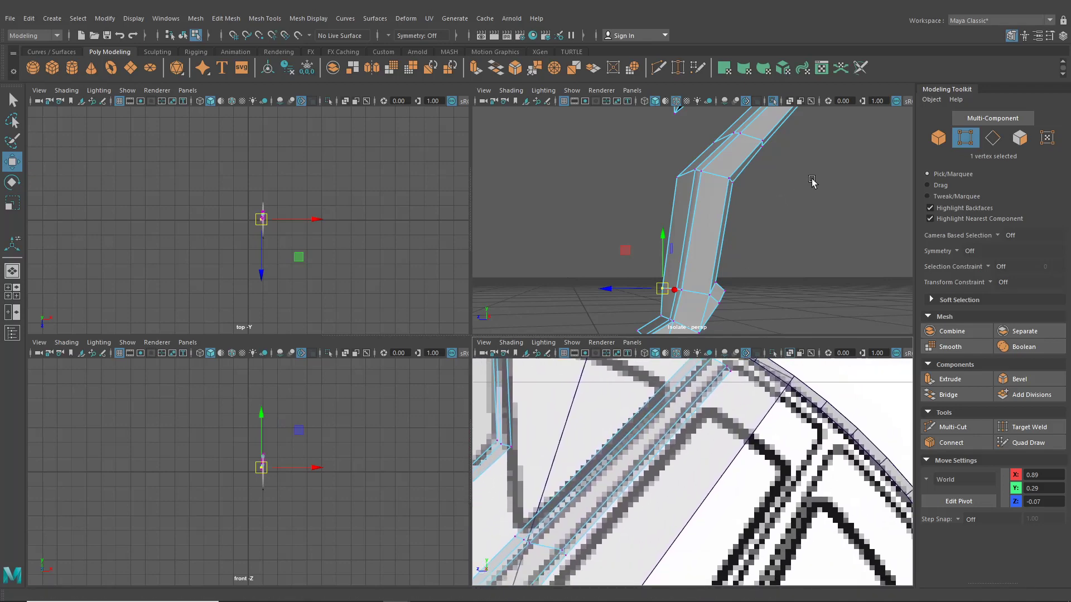
middle_click_drag(812, 181, 769, 251, "alt")
left_click_drag(770, 250, 719, 271, "alt")
left_click(694, 196)
left_click(619, 287, "shift")
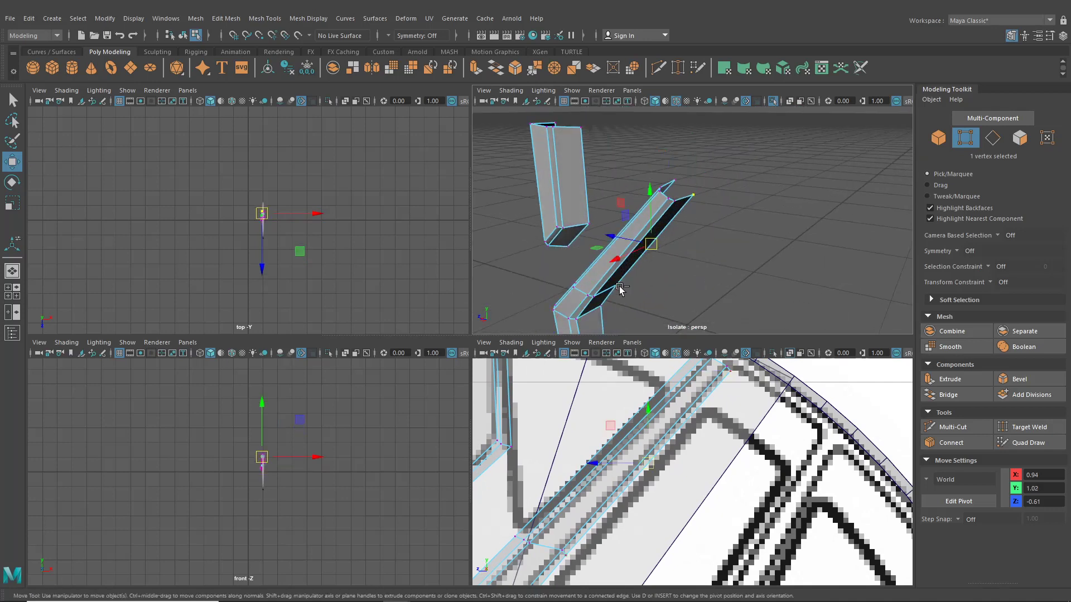
left_click(603, 307, "shift")
middle_click_drag(665, 532, 715, 509, "alt")
left_click_drag(675, 472, 687, 481)
middle_click_drag(688, 485, 673, 531, "alt")
left_click_drag(671, 519, 671, 522)
middle_click_drag(671, 522, 735, 446, "alt")
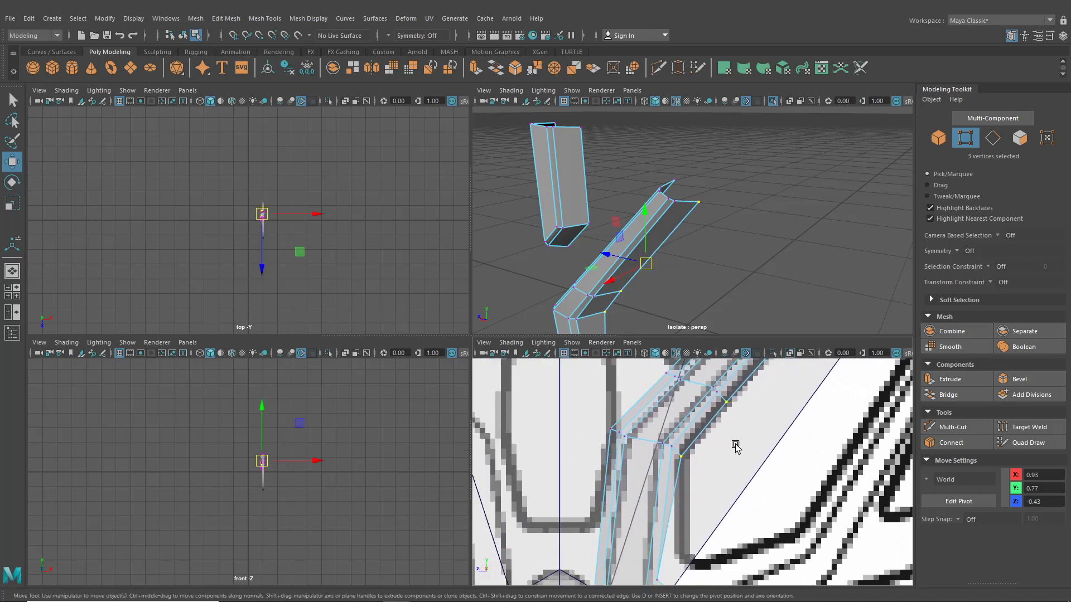
Move the rear vertex at the spoke's outer bend to about Y 0.55, Z -0.24
left_click(679, 452)
left_click_drag(679, 452, 691, 457)
middle_click_drag(700, 480, 716, 408, "alt")
Adjust the rear vertices at the spoke base's outer lower corner to the reference, at about Y 0.36, Z -0.24
middle_click_drag(608, 305, 625, 197, "alt")
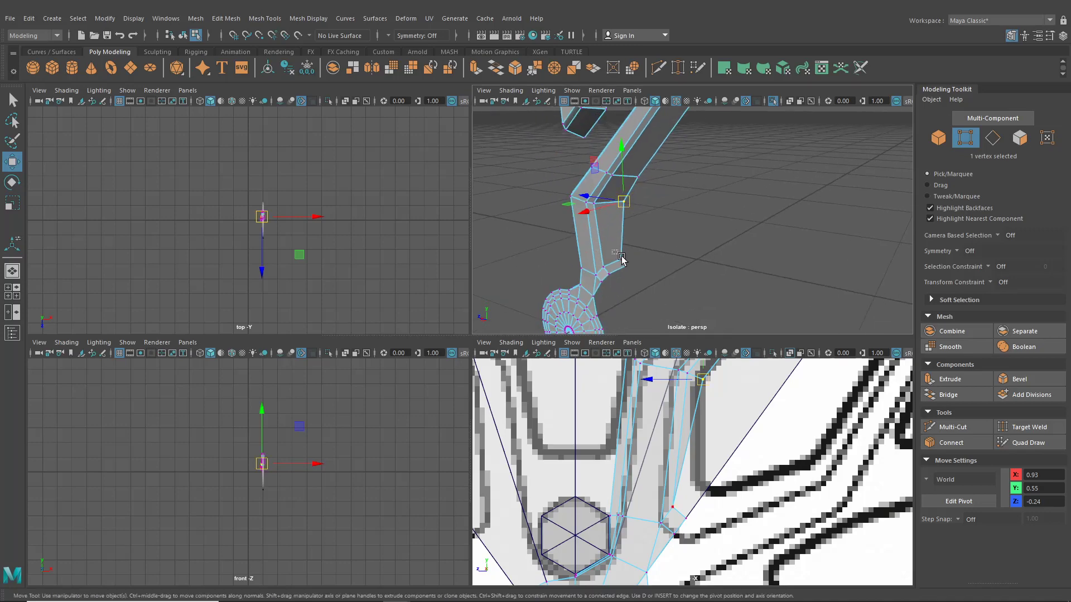
left_click_drag(621, 256, 644, 279)
left_click_drag(678, 516, 701, 483)
scroll(697, 477, "up", 4)
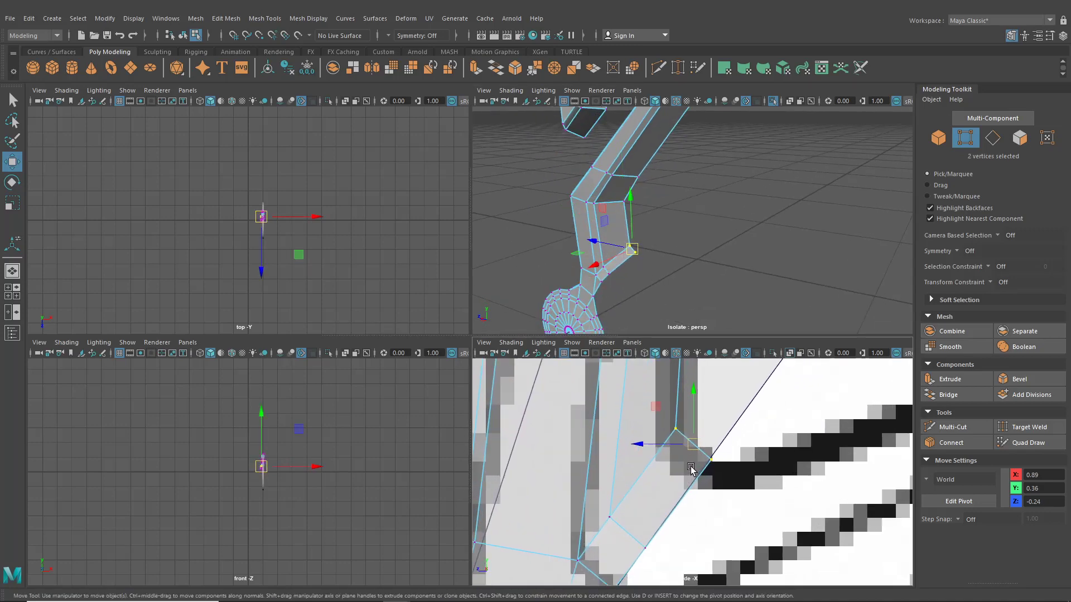
left_click(696, 457)
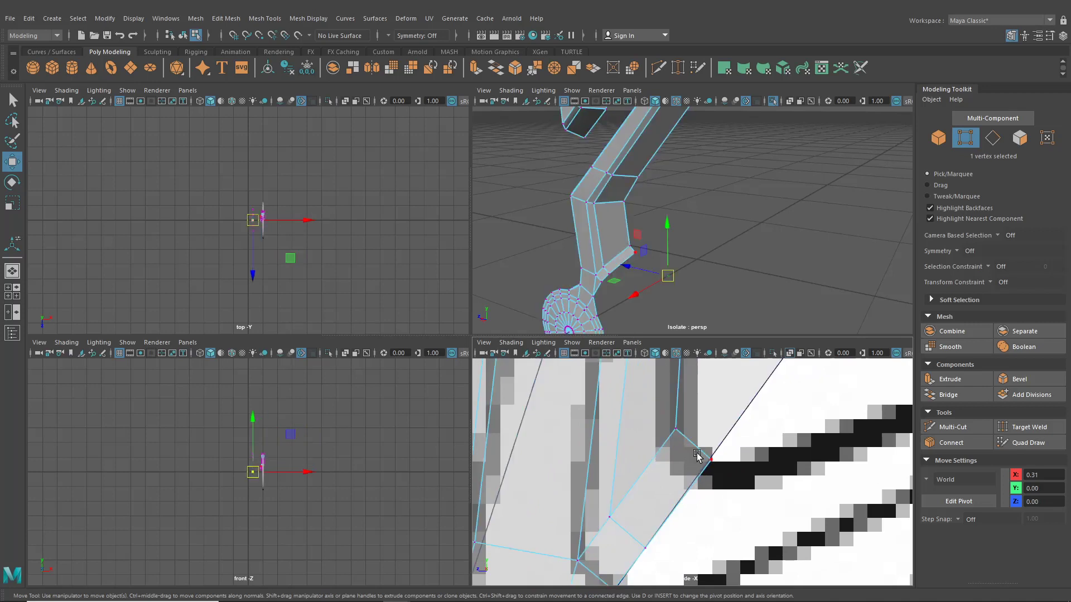
left_click(710, 461, "shift")
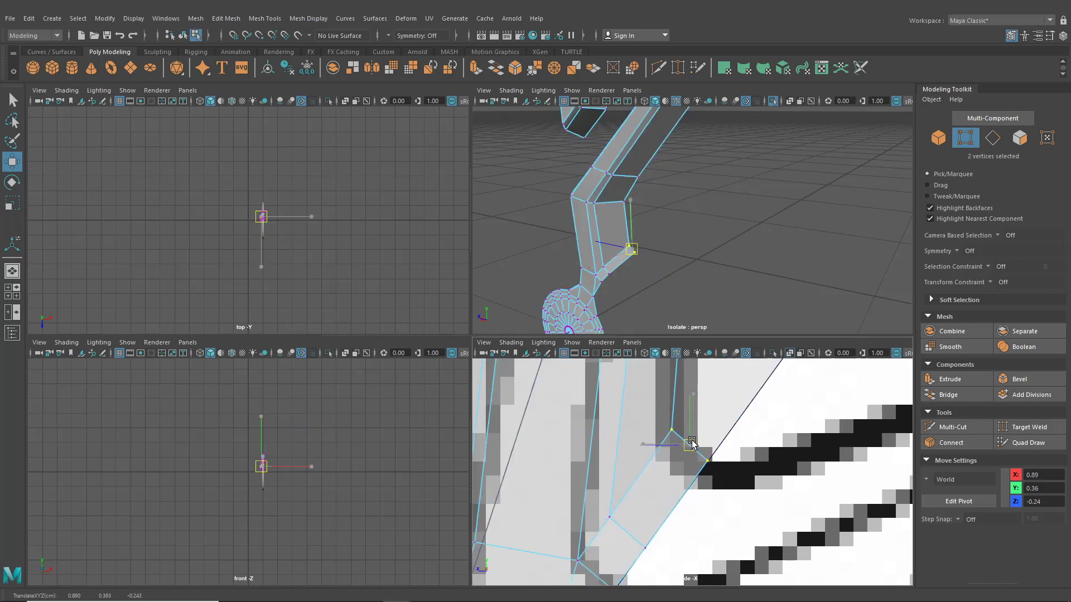
left_click_drag(691, 444, 675, 452)
middle_click_drag(674, 454, 668, 504, "alt")
left_click_drag(666, 488, 680, 501)
Return to object mode and examine the spokes in perspective and against the wheel reference in the side view
scroll(680, 501, "down", 10)
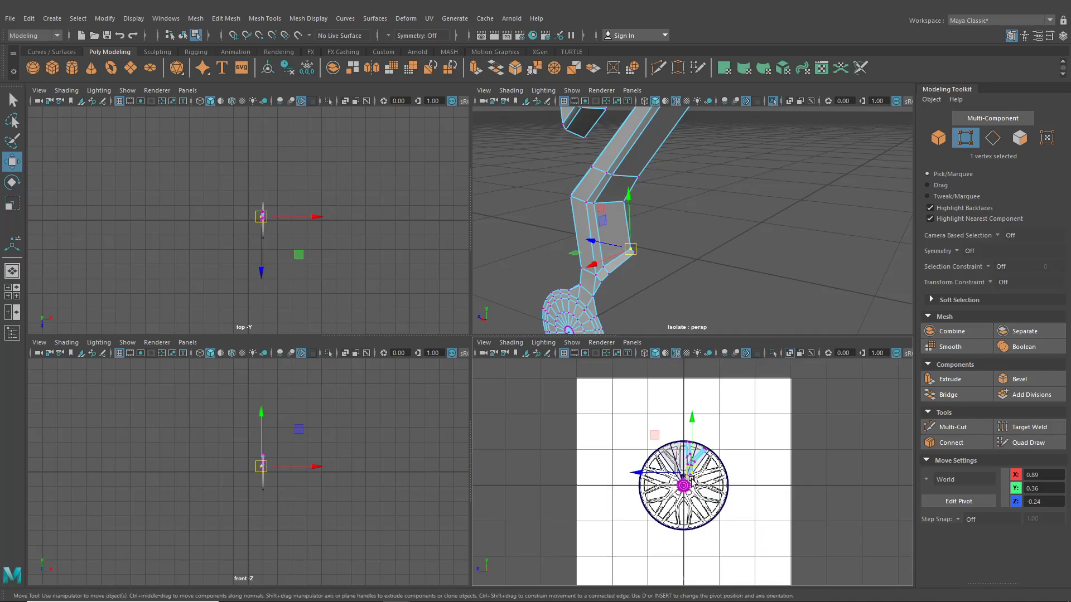
middle_click_drag(680, 501, 689, 511, "alt")
scroll(655, 262, "down", 2)
key("space")
left_click_drag(647, 285, 563, 284, "alt")
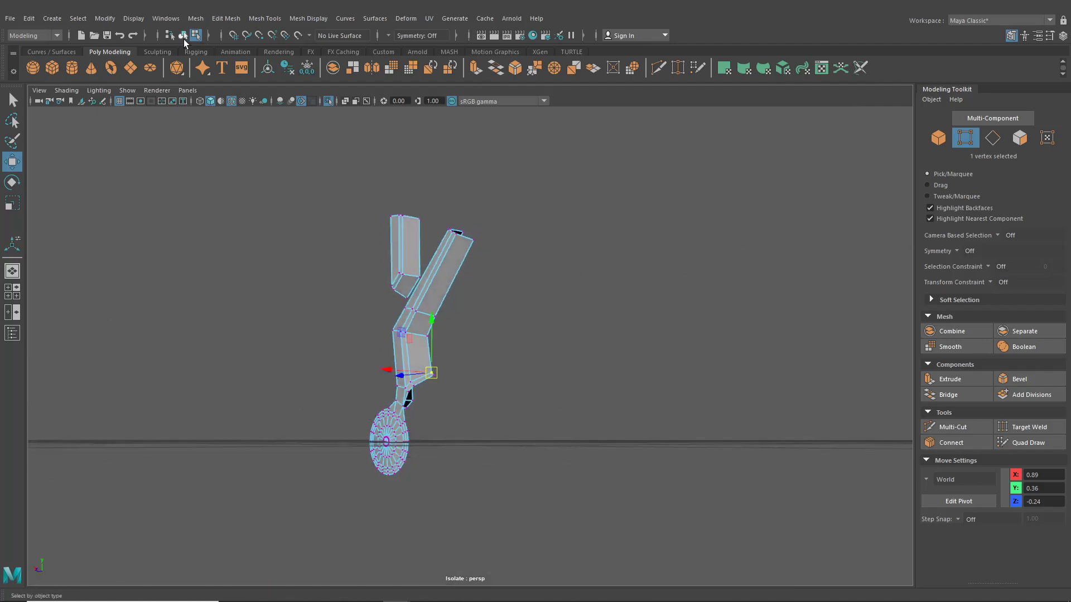
left_click(183, 35)
left_click_drag(658, 335, 611, 375, "alt")
left_click(16, 293)
key("space")
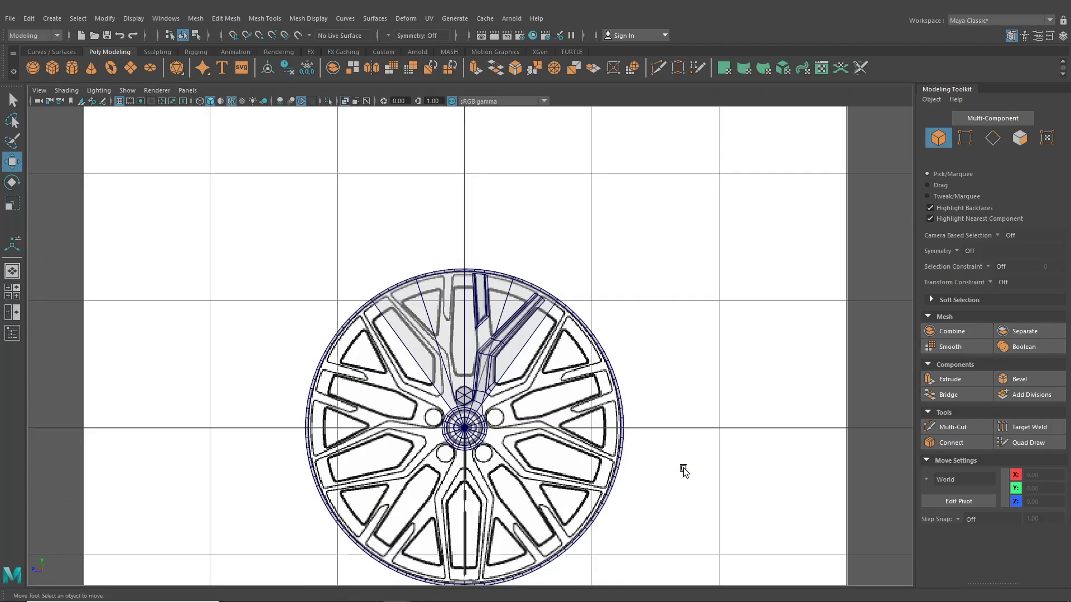
scroll(680, 471, "up", 4)
scroll(469, 413, "up", 2)
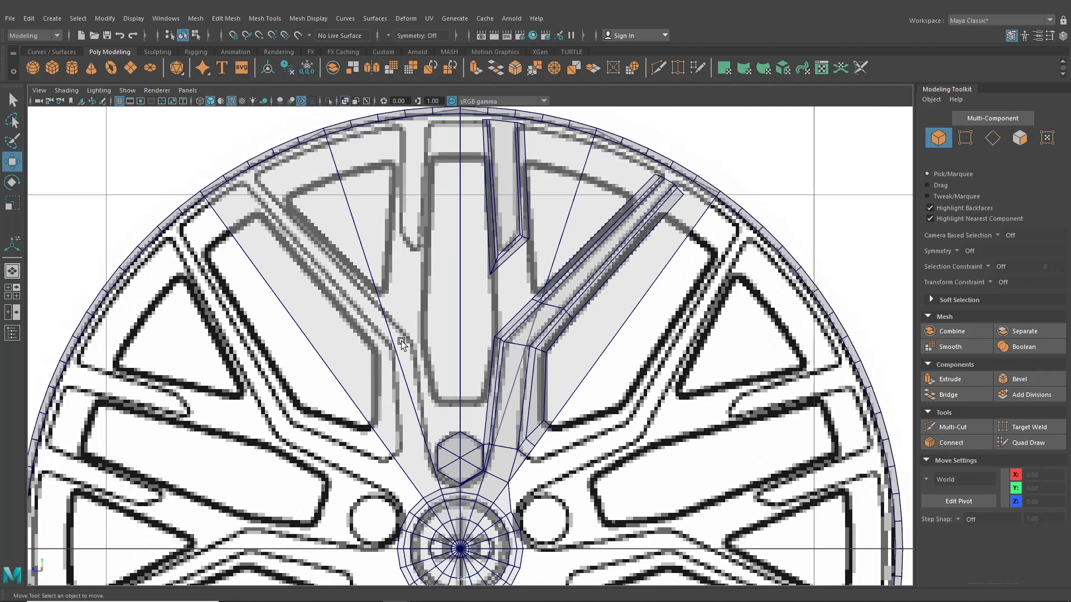
scroll(440, 322, "up", 2)
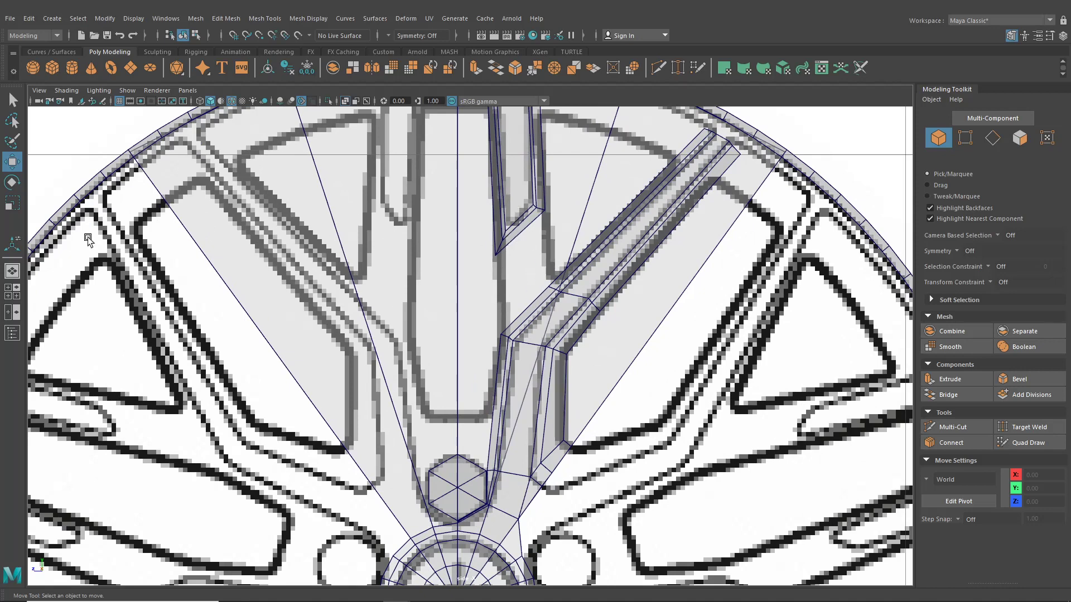
Bridge the short spoke's pointed lower end face to the facing side wall at the diagonal spoke's bend, and return to object mode
left_click(13, 271)
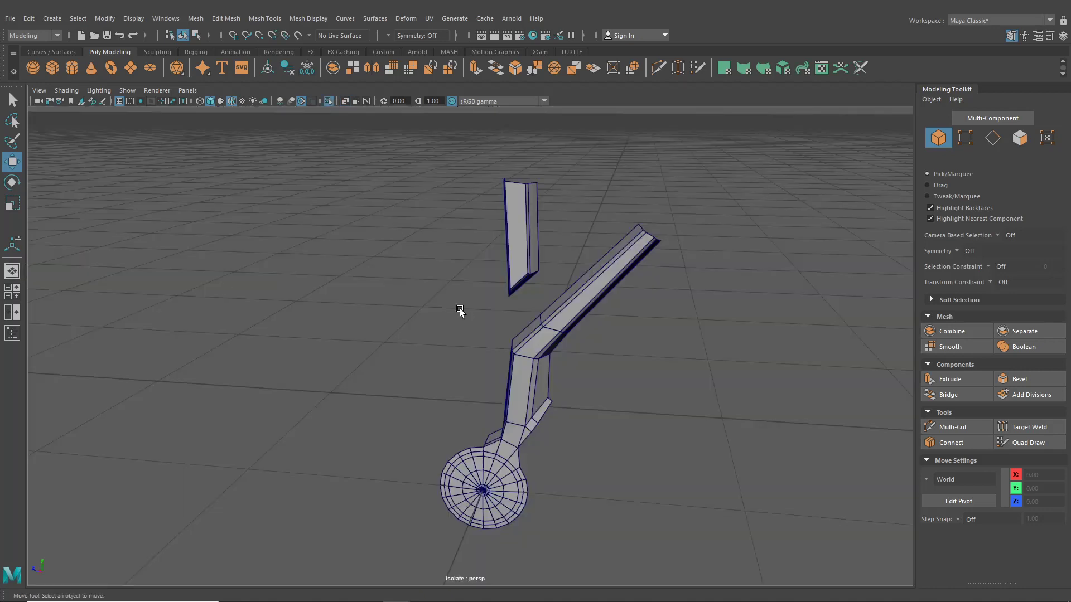
left_click_drag(461, 313, 515, 272, "alt")
left_click(515, 272)
right_click(517, 262)
right_click_drag(517, 262, 517, 293)
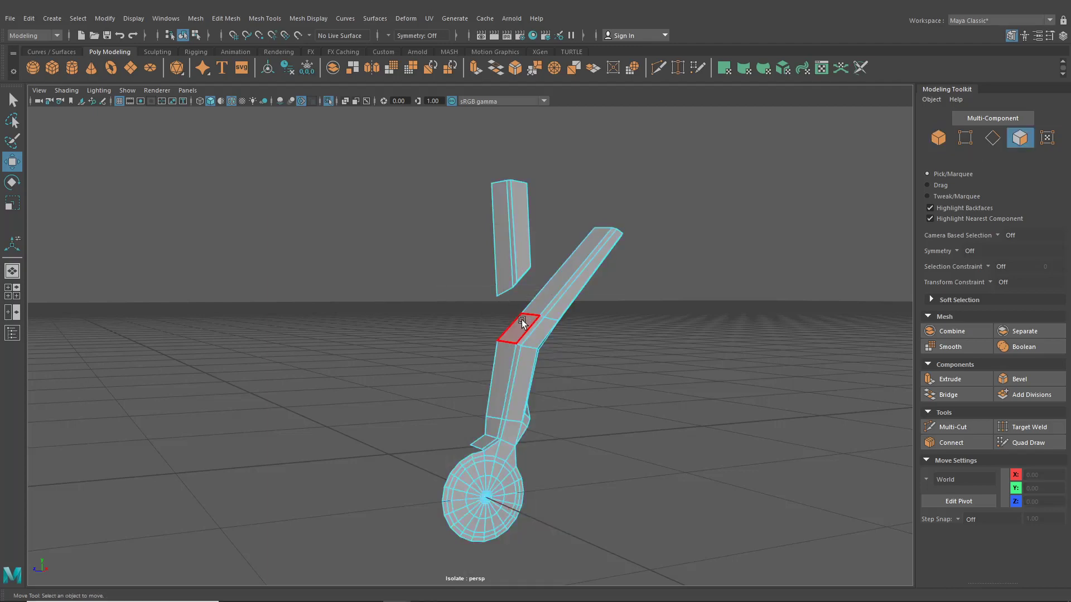
left_click(521, 322)
left_click_drag(544, 339, 523, 304, "alt")
left_click(516, 298, "shift")
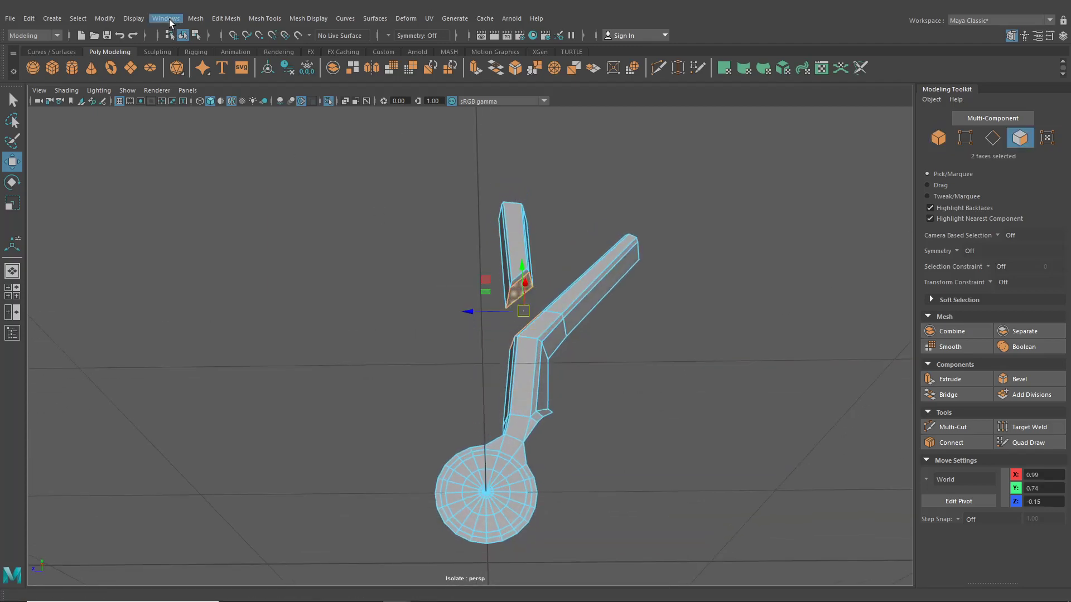
left_click(195, 19)
mouse_move(222, 21)
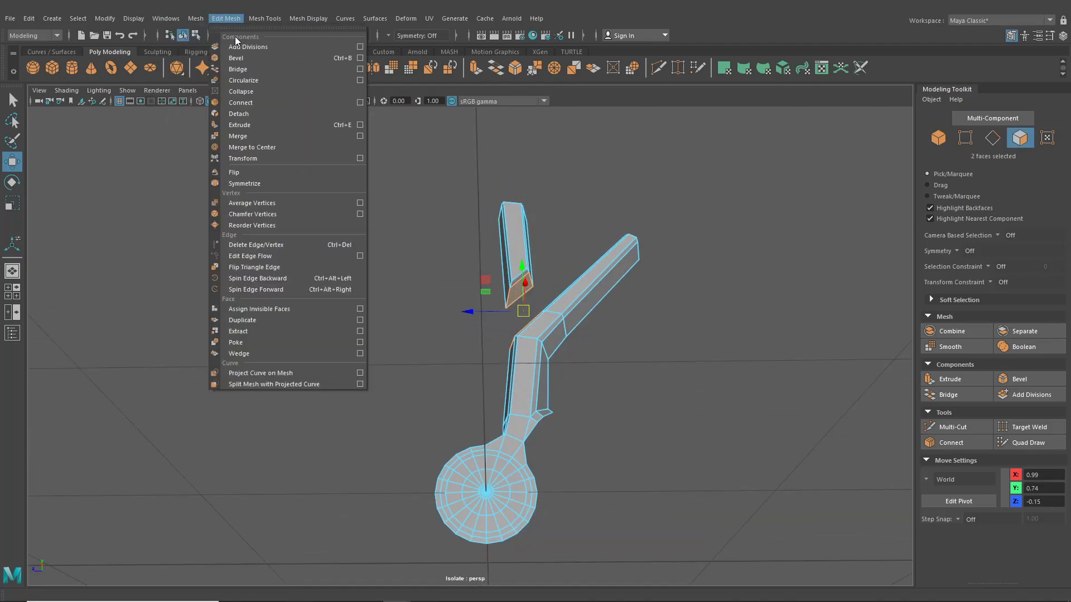
left_click(251, 69)
left_click_drag(391, 245, 287, 290, "alt")
left_click(182, 37)
left_click(334, 329)
scroll(398, 372, "up", 4)
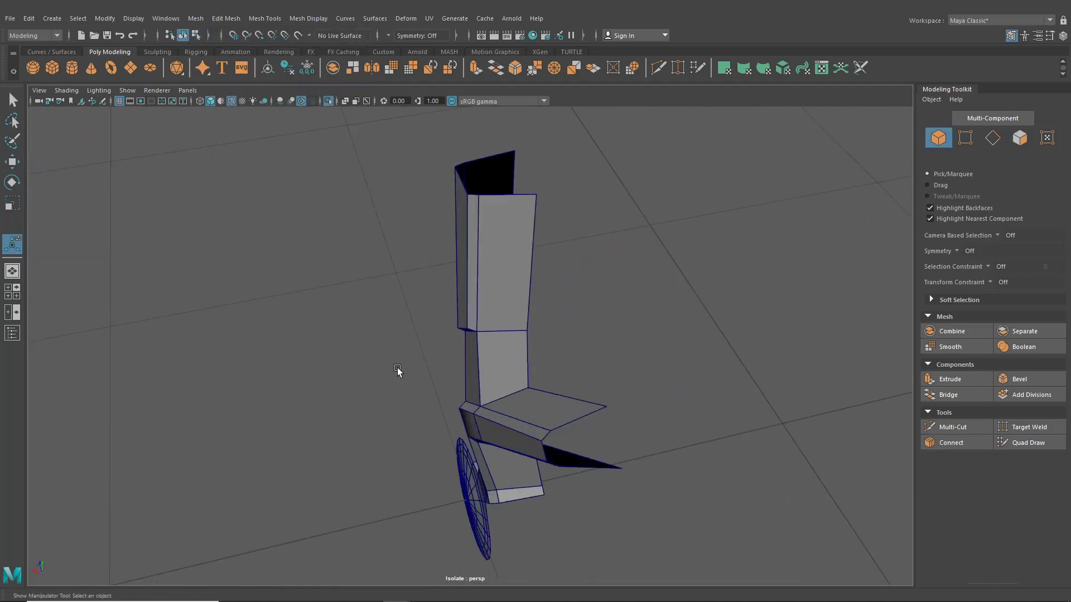
left_click_drag(399, 373, 520, 321, "alt")
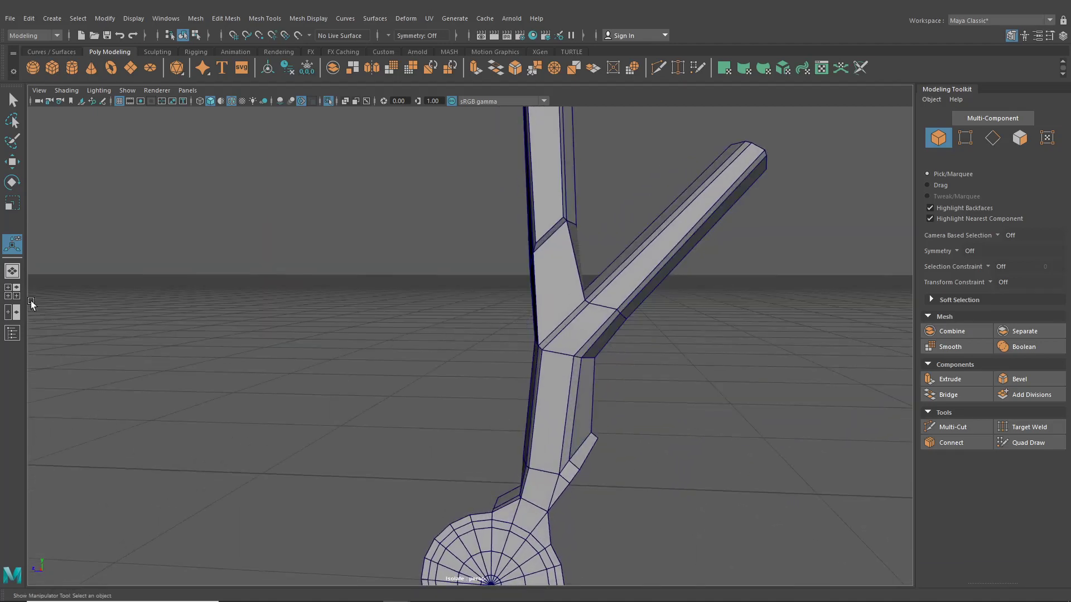
Align the vertex where the bridged section meets the diagonal spoke with the reference outline in the side view
left_click(15, 293)
right_click_drag(753, 206, 701, 210, "shift")
left_click(750, 206)
middle_click_drag(731, 438, 618, 483, "alt")
scroll(719, 441, "up", 5)
left_click(17, 166)
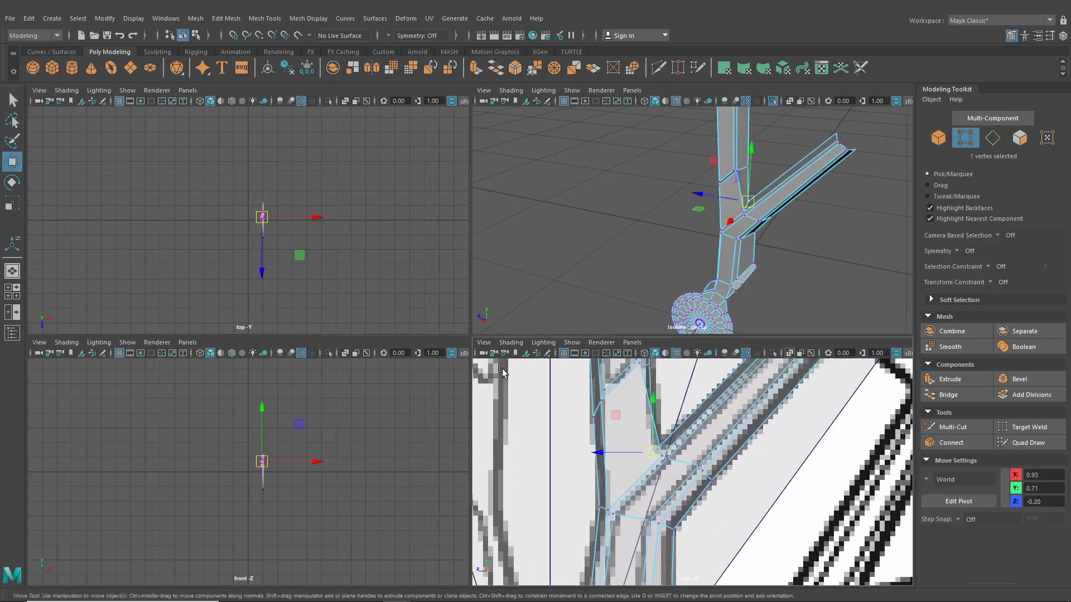
scroll(617, 441, "up", 3)
left_click_drag(641, 442, 659, 423)
middle_click_drag(658, 422, 643, 494, "alt")
left_click_drag(641, 494, 644, 494)
Move the short spoke's lower vertices facing the diagonal spoke, the rear one to about Y 0.88, Z -0.20 and the front one to Z -0.18
middle_click_drag(634, 454, 650, 543, "alt")
mouse_move(625, 475)
left_mouse_down()
mouse_move(642, 493)
mouse_move(609, 486)
left_mouse_up()
mouse_move(622, 454)
middle_mouse_down("alt")
mouse_move(621, 517)
mouse_move(627, 473)
middle_mouse_up("alt")
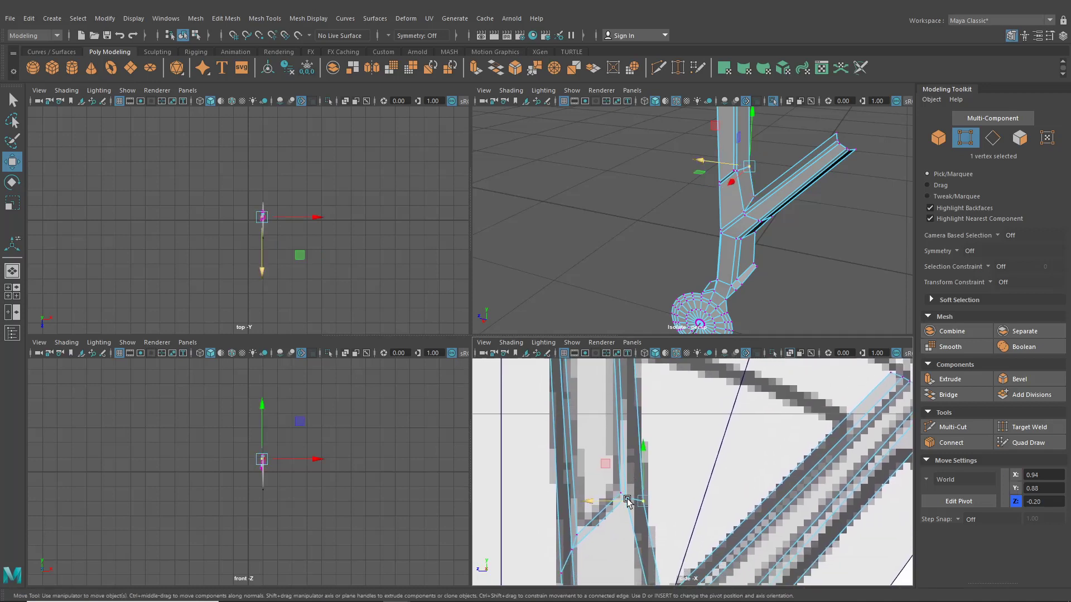
left_click_drag(616, 501, 603, 501)
middle_click_drag(603, 501, 618, 542, "alt")
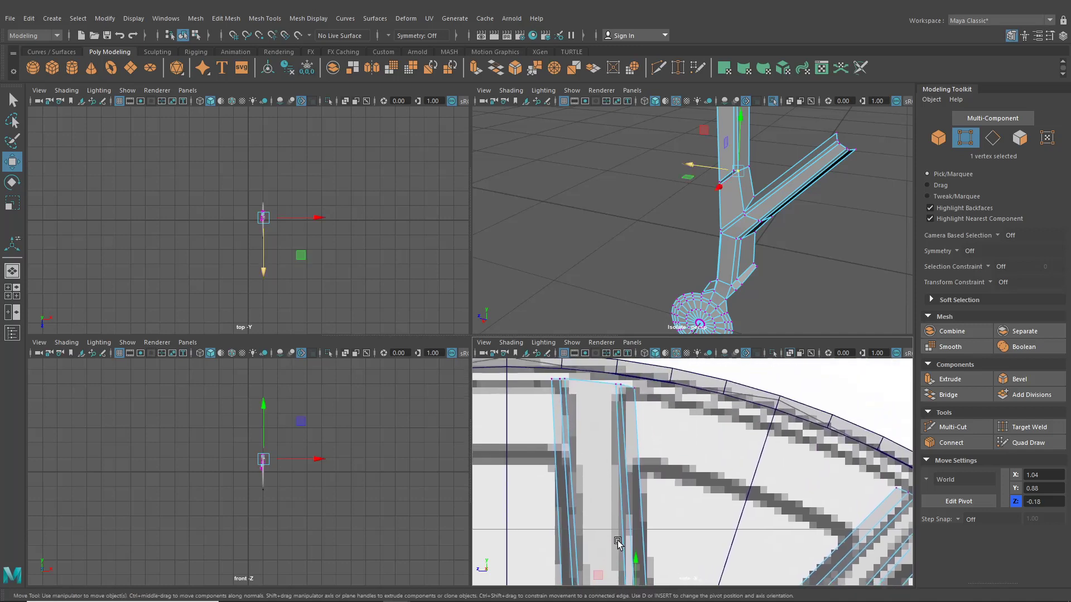
Move the short spoke's front rim-end vertices to about Y 1.21, Z -0.15 and Z -0.09, and adjust the vertex at its pointed lower end
mouse_move(612, 387)
left_mouse_down()
mouse_move(597, 385)
mouse_move(613, 387)
left_mouse_up()
middle_click_drag(614, 387, 613, 407, "alt")
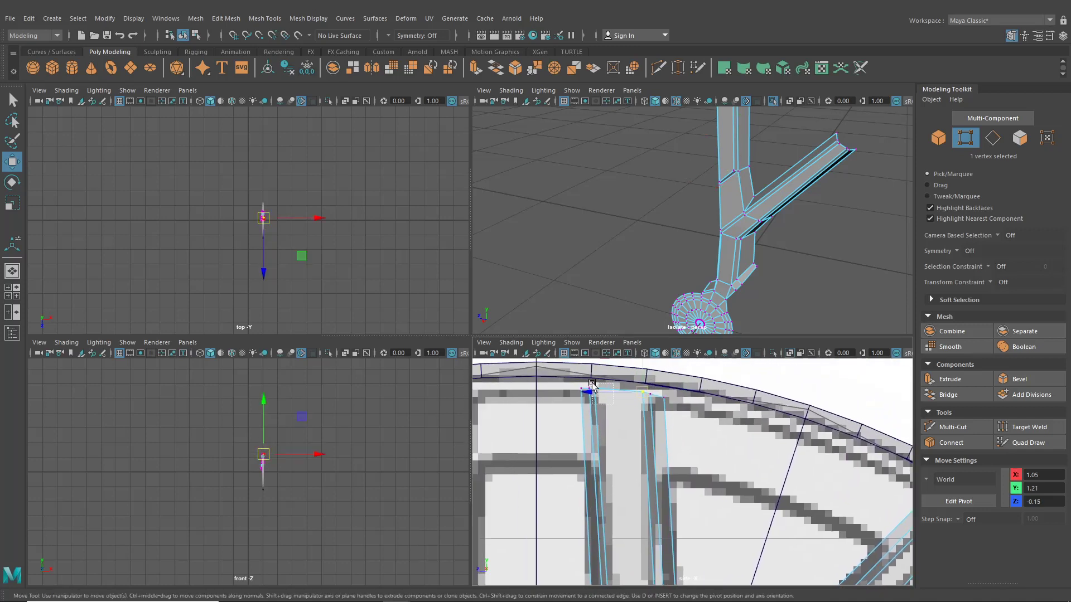
left_click_drag(597, 392, 601, 395)
middle_click_drag(633, 481, 627, 393, "alt")
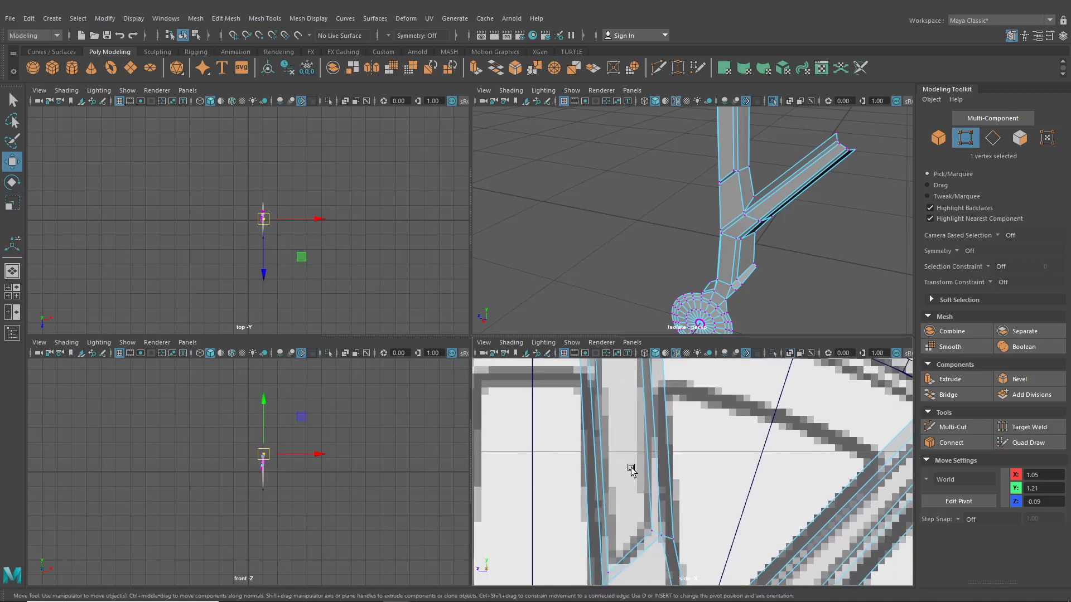
middle_click_drag(638, 504, 648, 398, "alt")
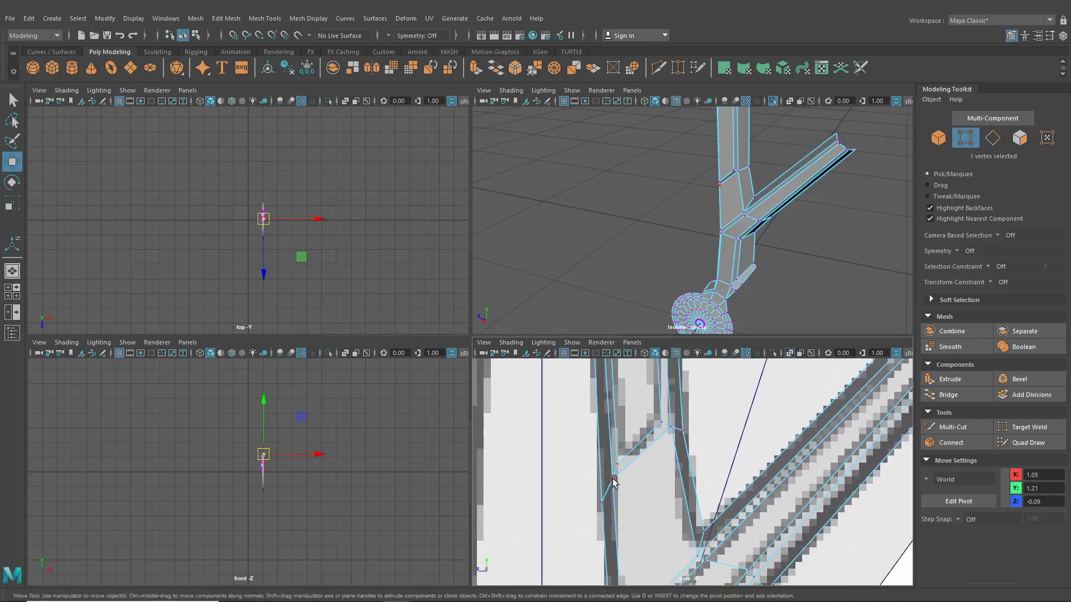
left_click_drag(613, 481, 605, 513)
middle_click_drag(604, 514, 615, 459, "alt")
Return to object mode and inspect the bridged spoke junction from several angles in the perspective view
key("space")
scroll(725, 268, "down", 2)
left_click_drag(719, 271, 655, 270, "alt")
left_click(183, 37)
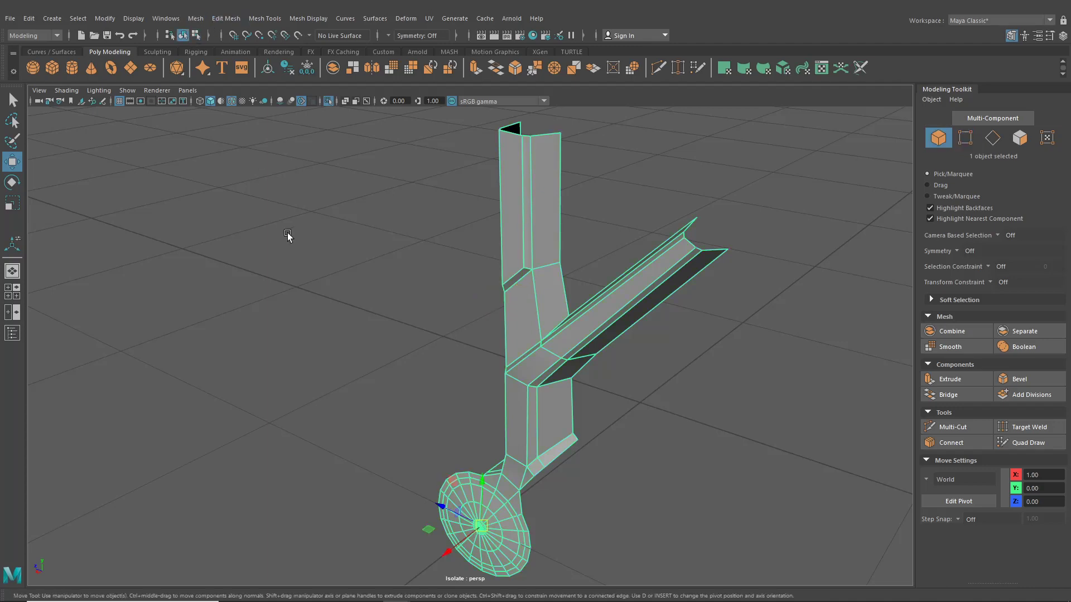
left_click(296, 238)
scroll(547, 290, "down", 5)
left_click_drag(565, 297, 645, 289, "alt")
scroll(548, 359, "up", 4)
left_click_drag(547, 359, 490, 386, "alt")
Insert an edge loop across the spoke base above the bolt hole, near the lower edge of the central opening in the reference
left_click(500, 400)
right_click_drag(492, 284, 489, 317)
left_click(484, 328)
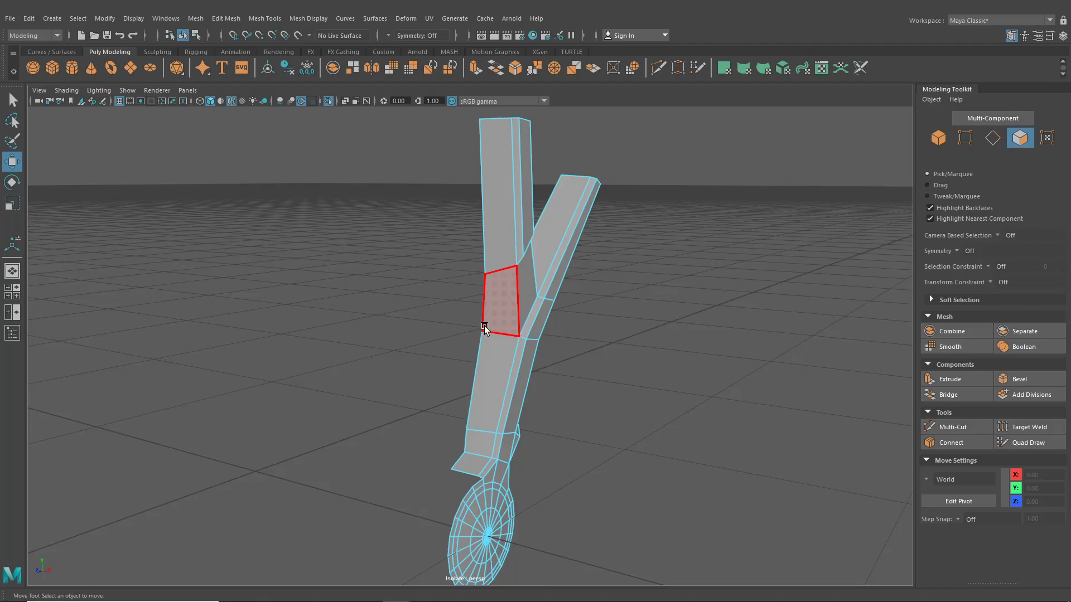
left_click(12, 292)
key("space")
scroll(634, 480, "down", 15)
scroll(634, 480, "up", 4)
middle_click_drag(519, 451, 645, 412, "alt")
scroll(645, 416, "up", 10)
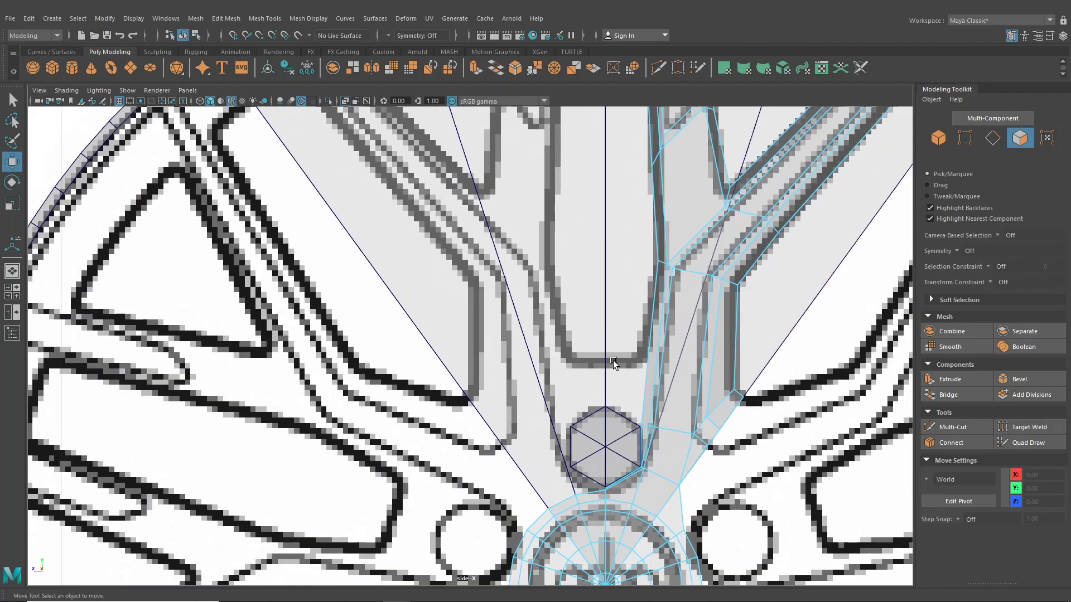
middle_click_drag(608, 360, 559, 355, "alt")
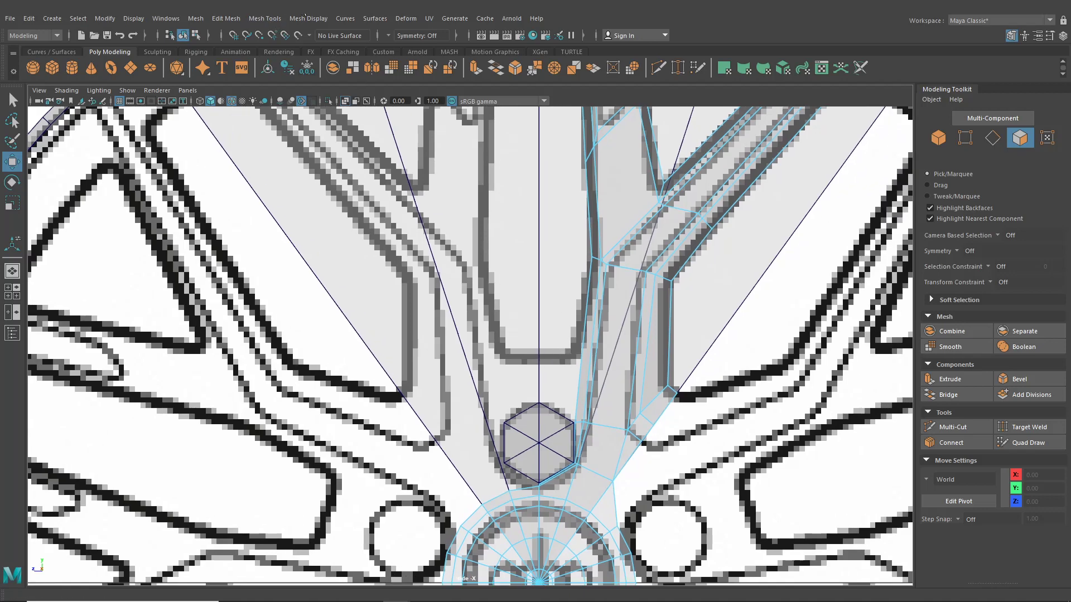
left_click(265, 19)
left_click(295, 102)
scroll(630, 345, "up", 1)
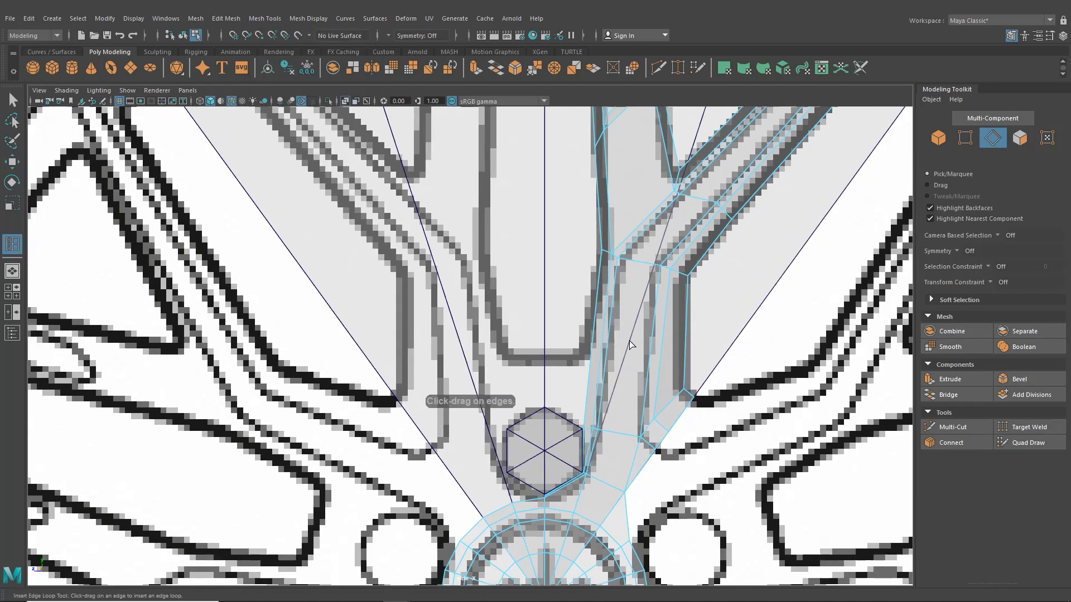
left_click(660, 355)
left_click(13, 101)
Extrude the spoke base's side face between the new edge loop and the bolt hole towards the wheel's vertical centreline
scroll(362, 257, "down", 2)
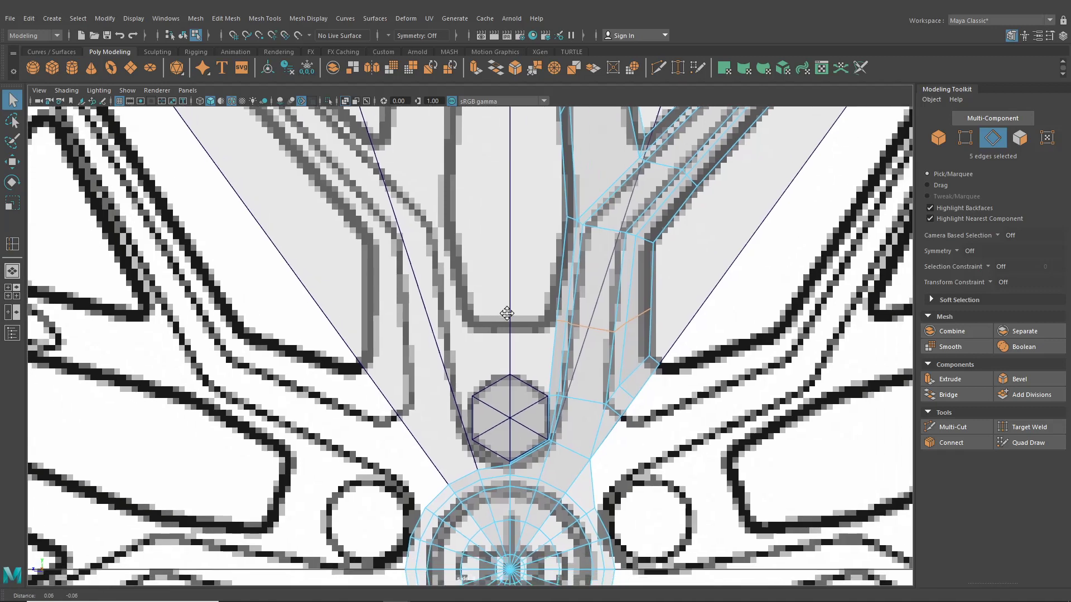
scroll(608, 357, "up", 3)
left_click(603, 357)
right_click_drag(606, 339, 608, 318)
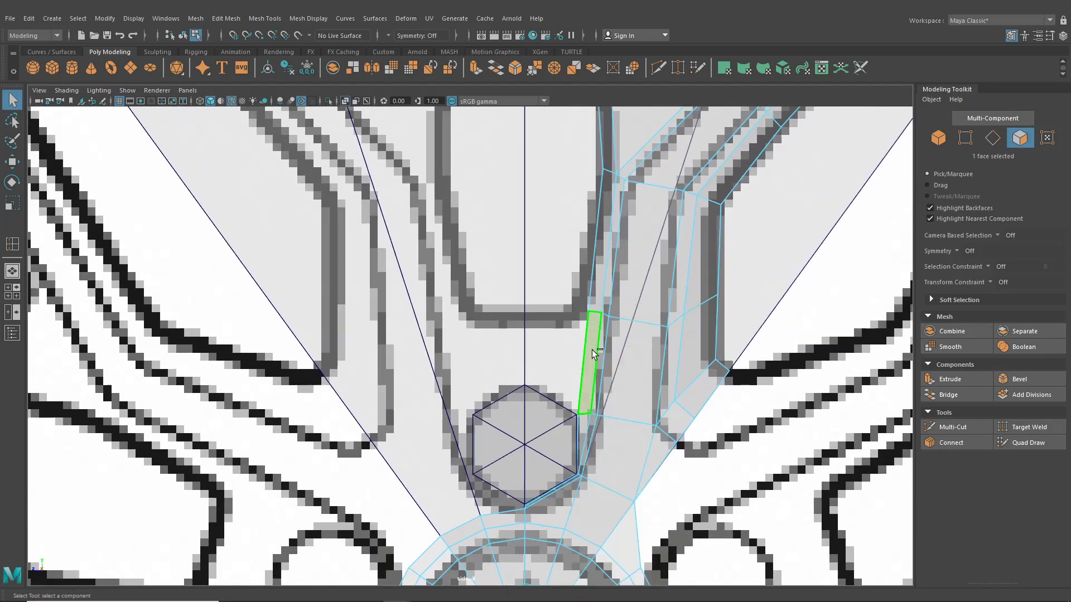
key("ctrl+e")
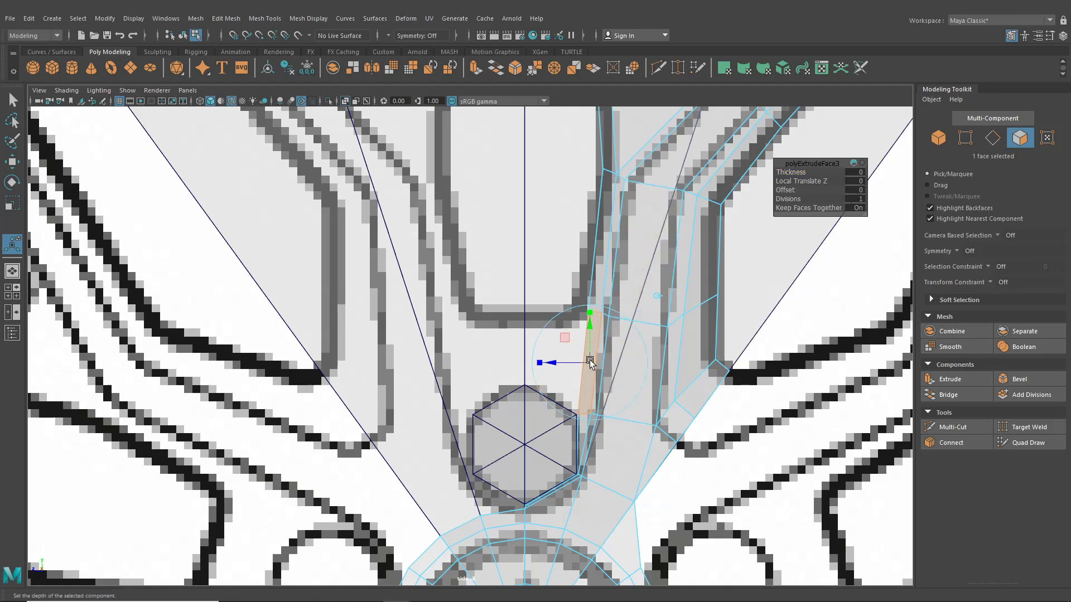
left_click_drag(591, 359, 534, 324)
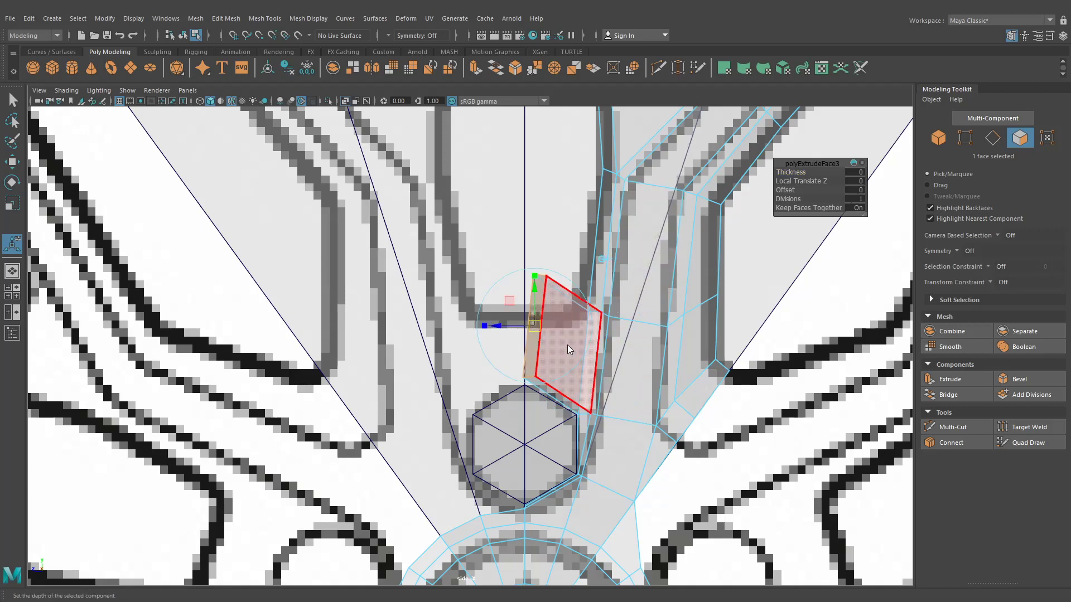
Delete the end face of the new extrusion above the bolt hole, leaving it open towards the vertical centreline
right_click_drag(567, 344, 554, 322)
key("q")
left_click(410, 325)
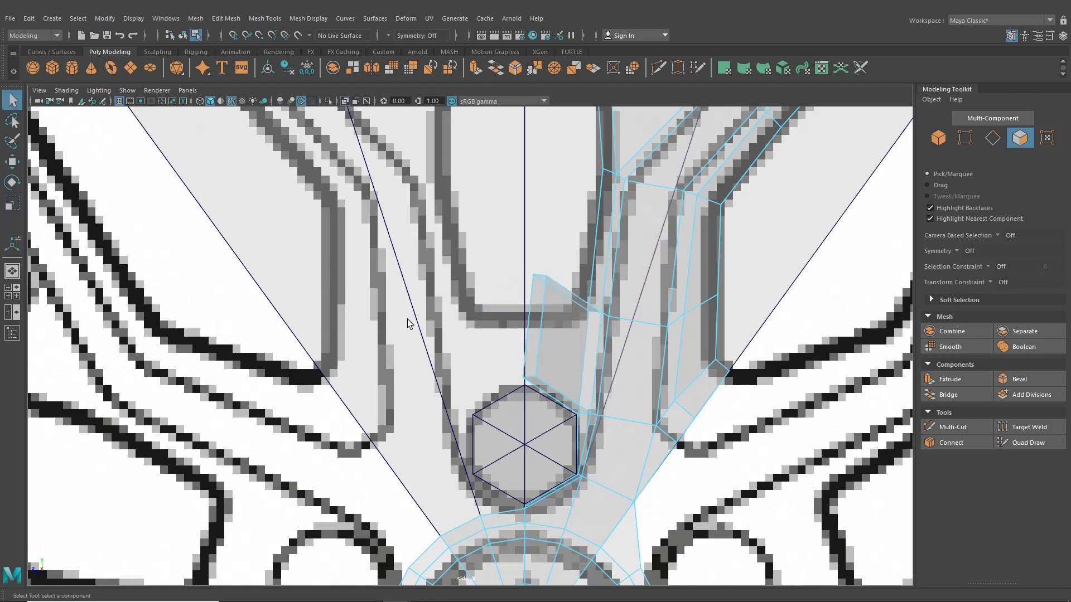
left_click(11, 272)
left_click_drag(606, 321, 468, 342, "alt")
left_click(465, 379)
key("Delete")
left_click(12, 292)
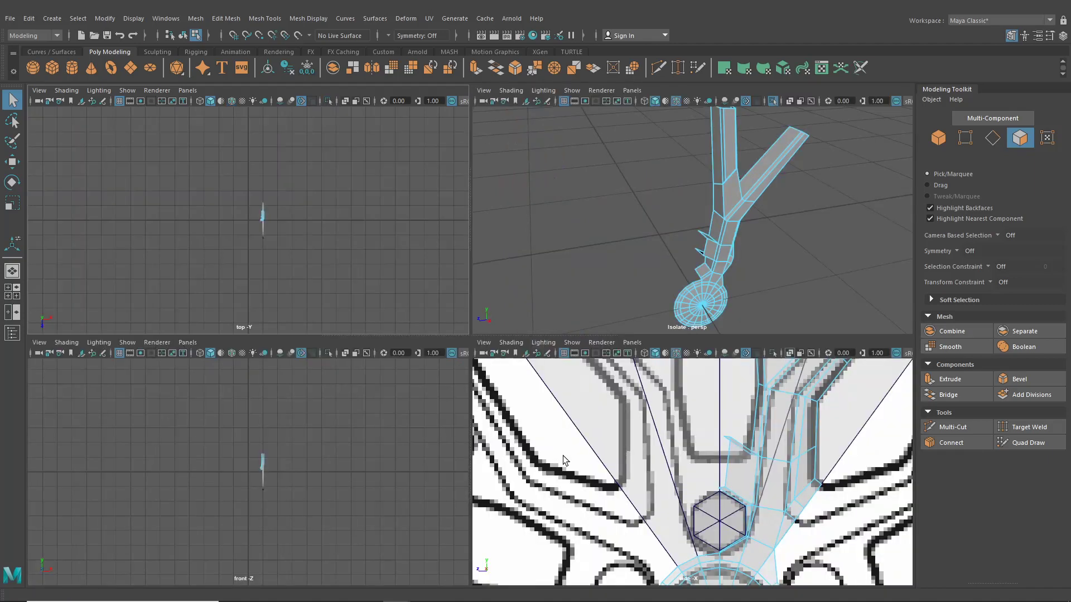
key("space")
Move the extrusion's lower end vertices just above the bolt hole onto the vertical centreline at Z 0
left_click(12, 161)
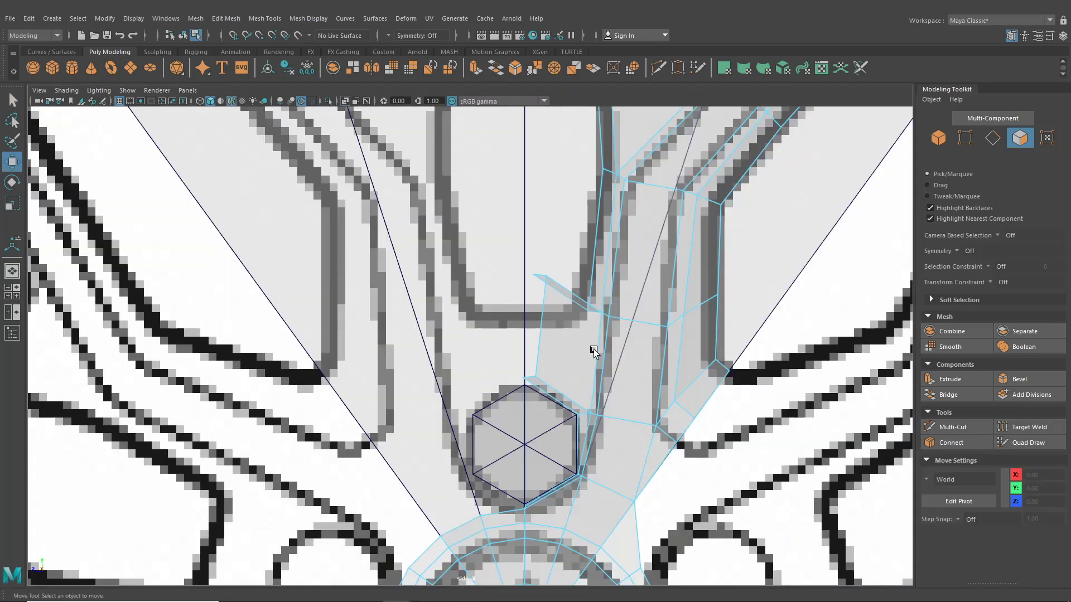
right_click_drag(552, 296, 509, 284)
scroll(536, 378, "up", 2)
left_click(555, 402)
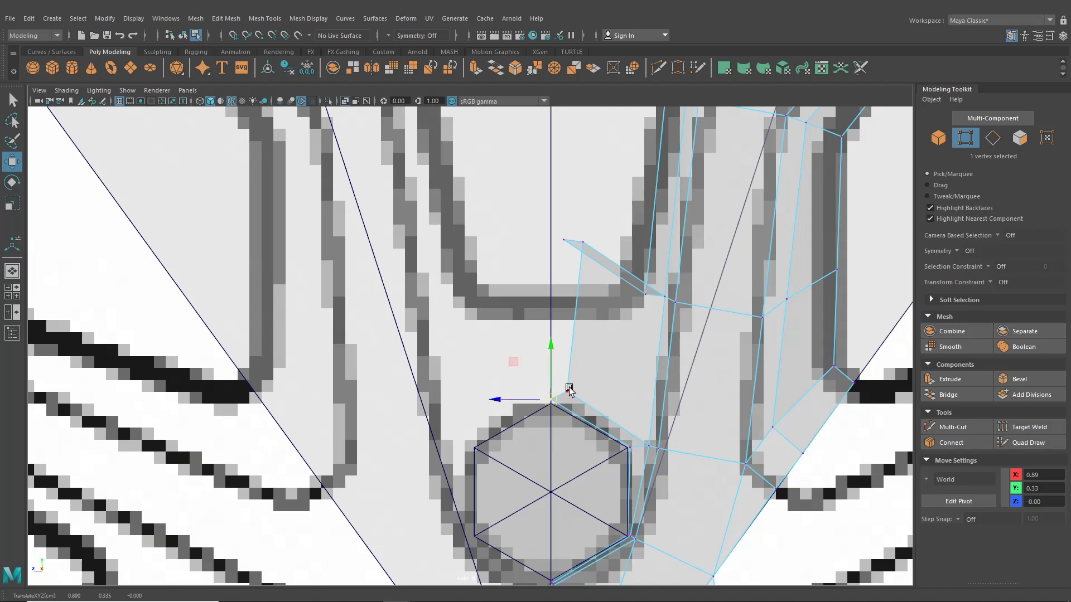
left_click(569, 388)
left_click_drag(512, 391, 549, 364)
Move the extrusion's two upper end vertices onto the centreline at Z 0 and level them with the central opening's edge, about Y 0.43
left_click_drag(580, 231, 550, 291)
left_click_drag(524, 228, 555, 279)
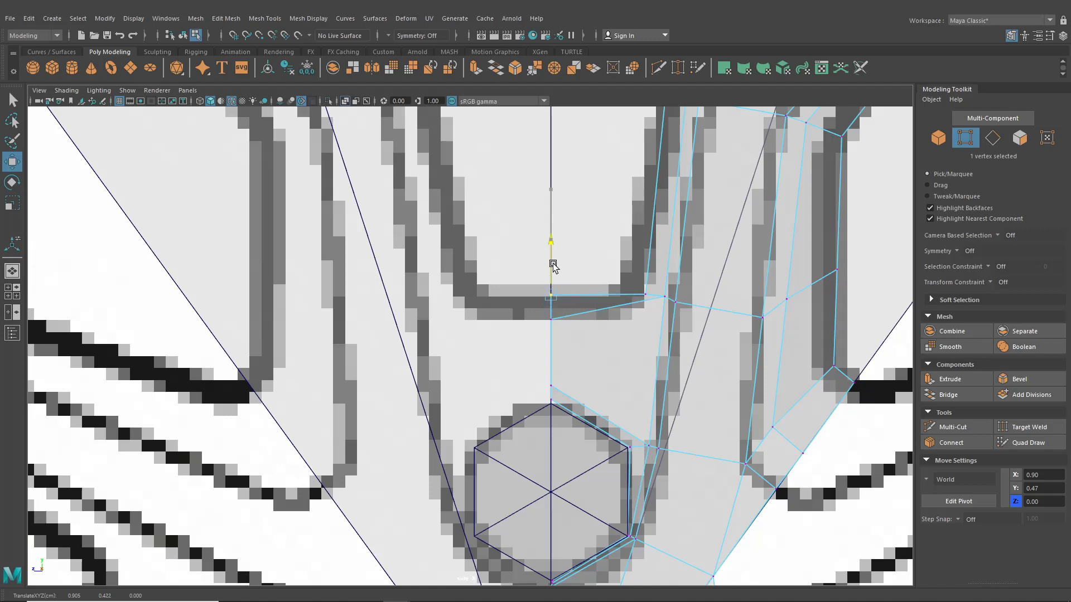
left_click_drag(535, 314, 563, 330)
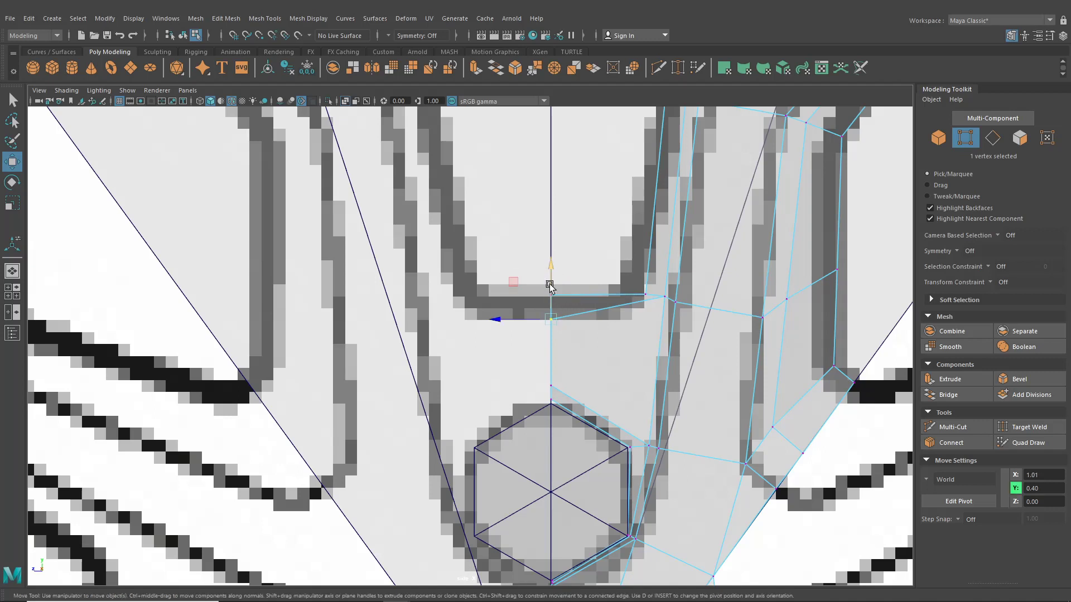
left_click_drag(551, 284, 553, 270)
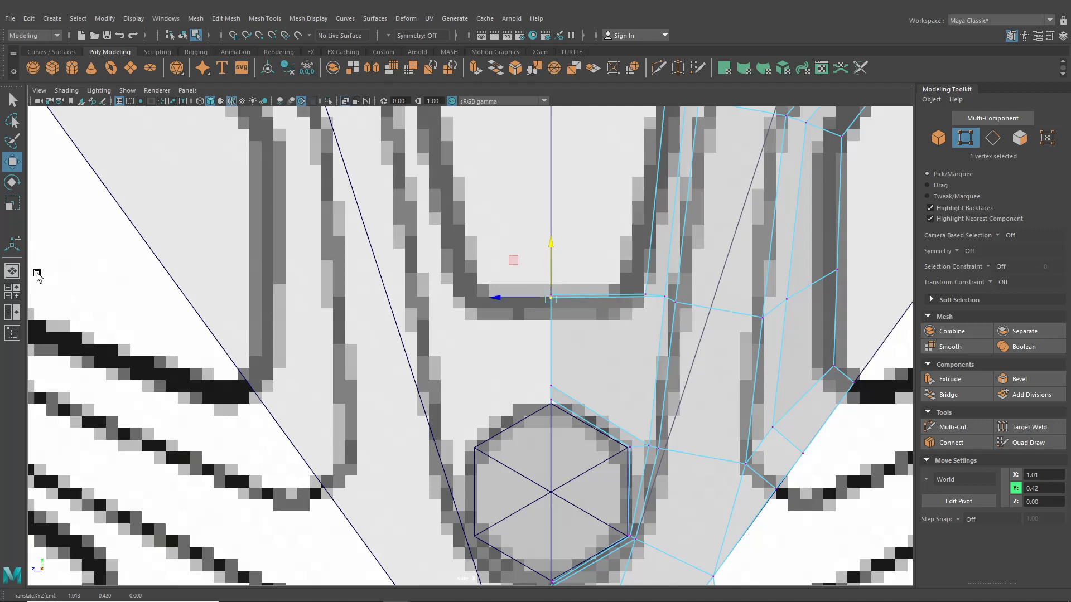
left_click_drag(599, 332, 550, 266)
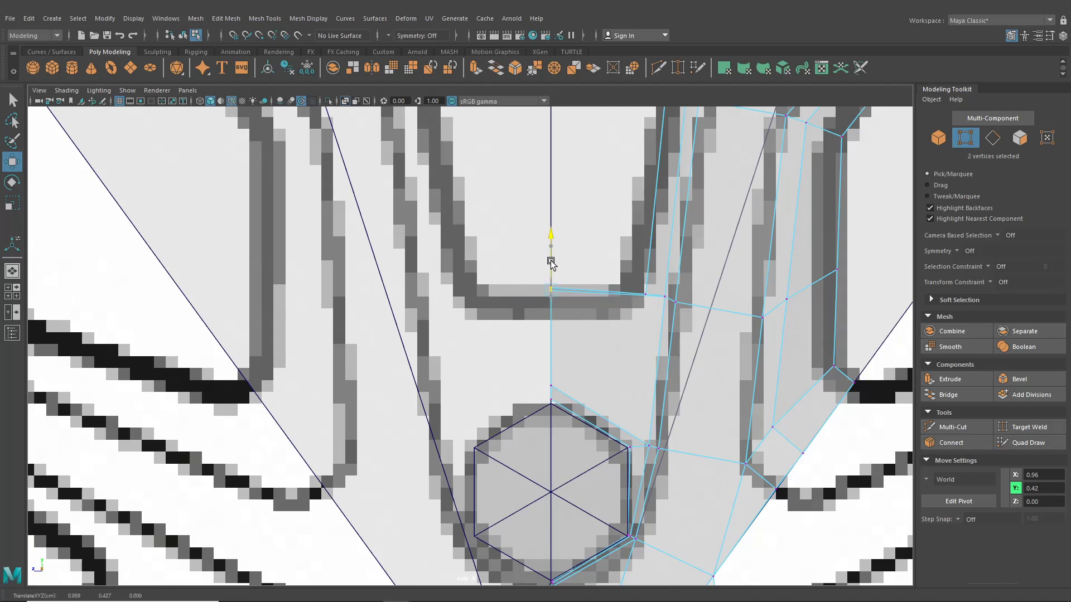
Delete the half of the hub disc that lies across the vertical centreline from the spoke
left_click(17, 271)
scroll(509, 313, "down", 2)
left_click_drag(509, 313, 472, 292, "alt")
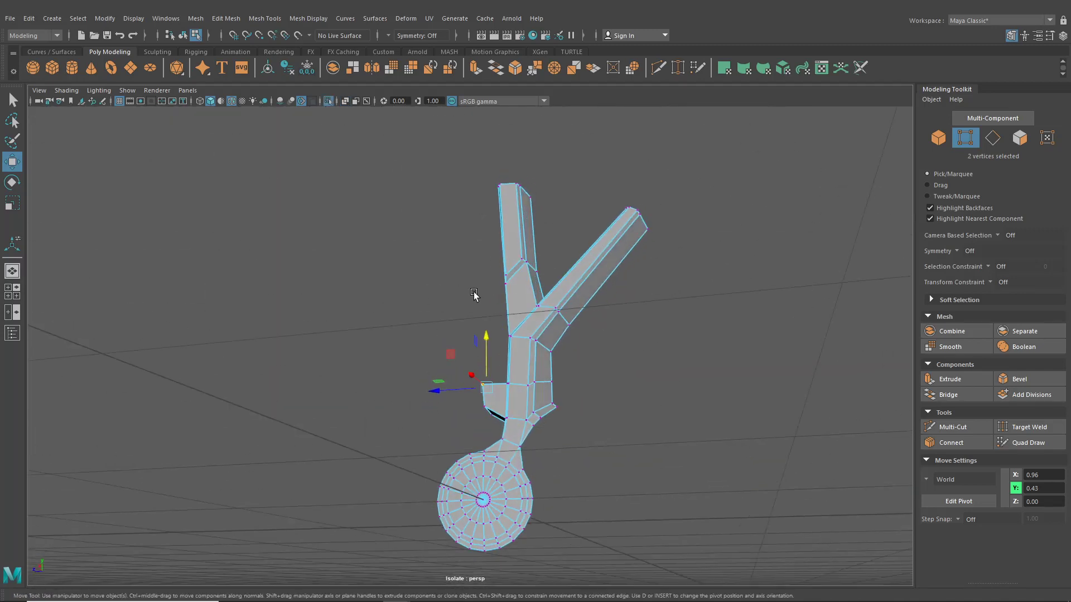
left_click(182, 37)
left_click_drag(509, 341, 548, 319, "alt")
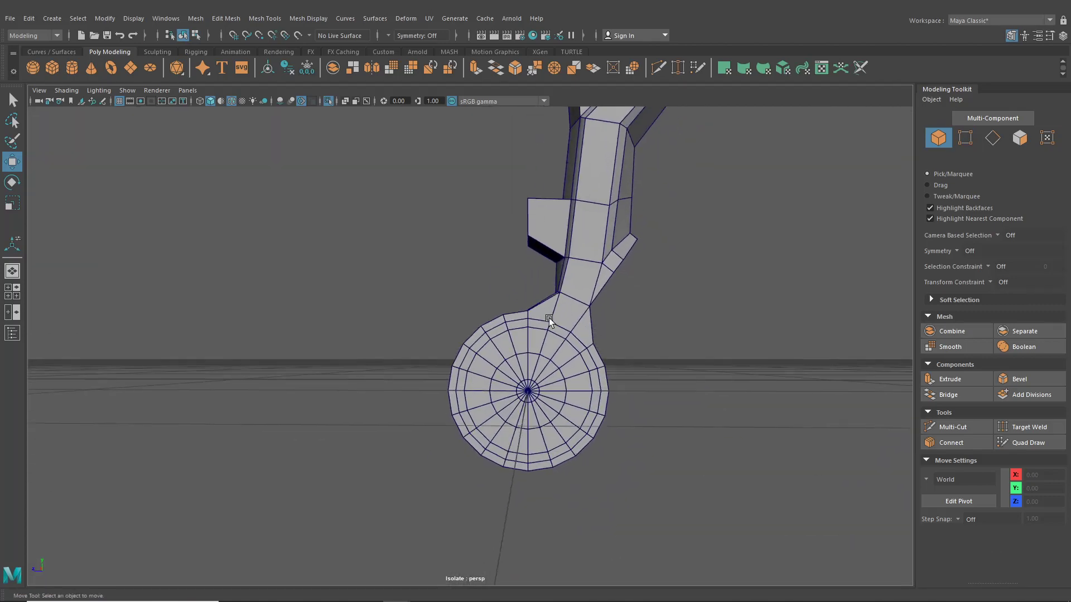
left_click(545, 350)
right_click_drag(529, 350, 526, 317)
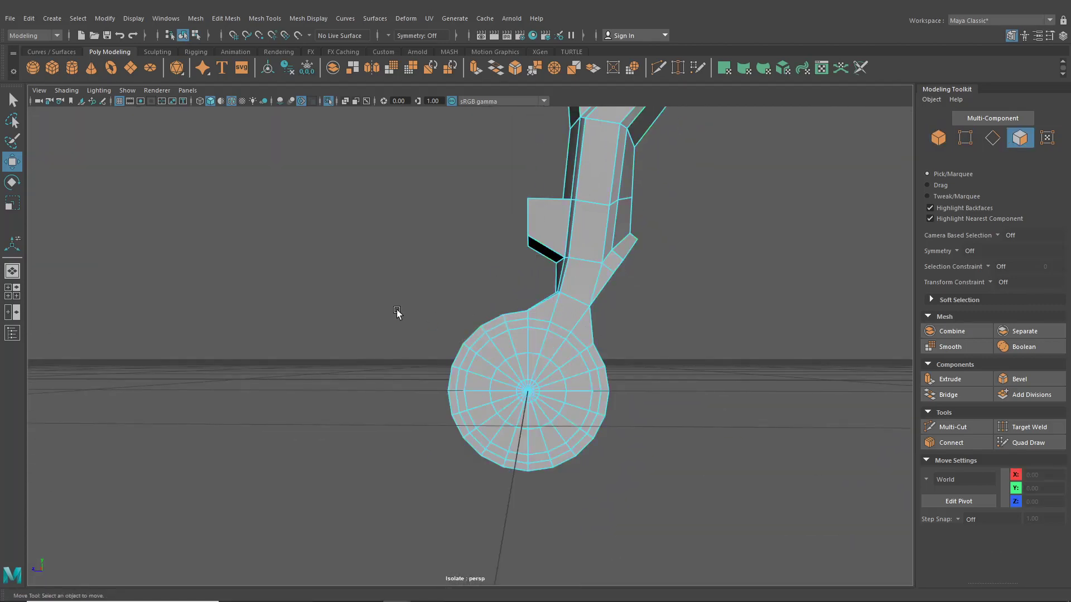
left_click_drag(395, 306, 520, 490)
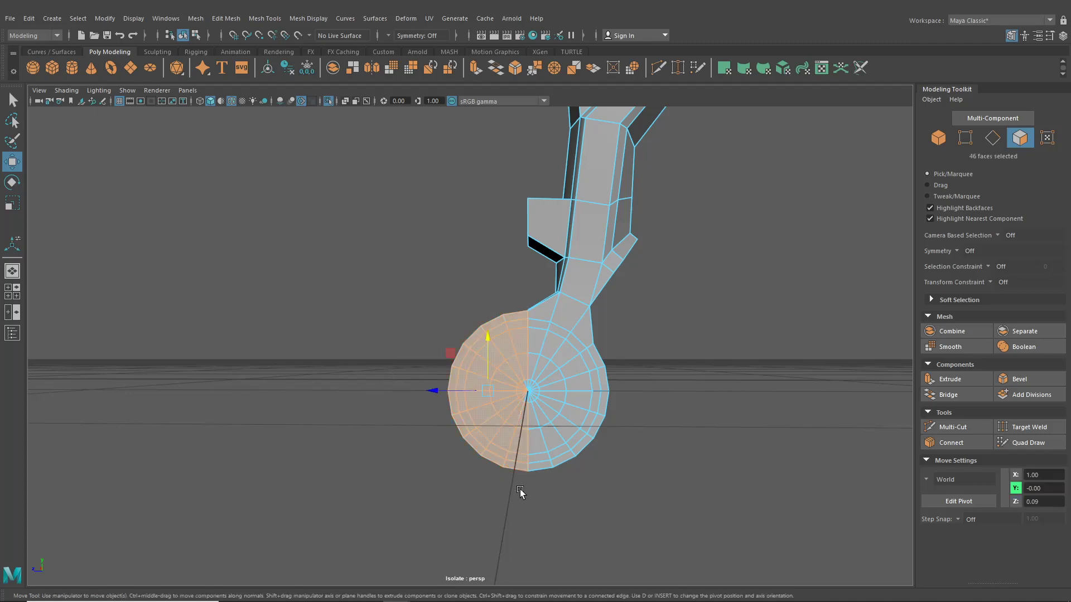
left_click(13, 298)
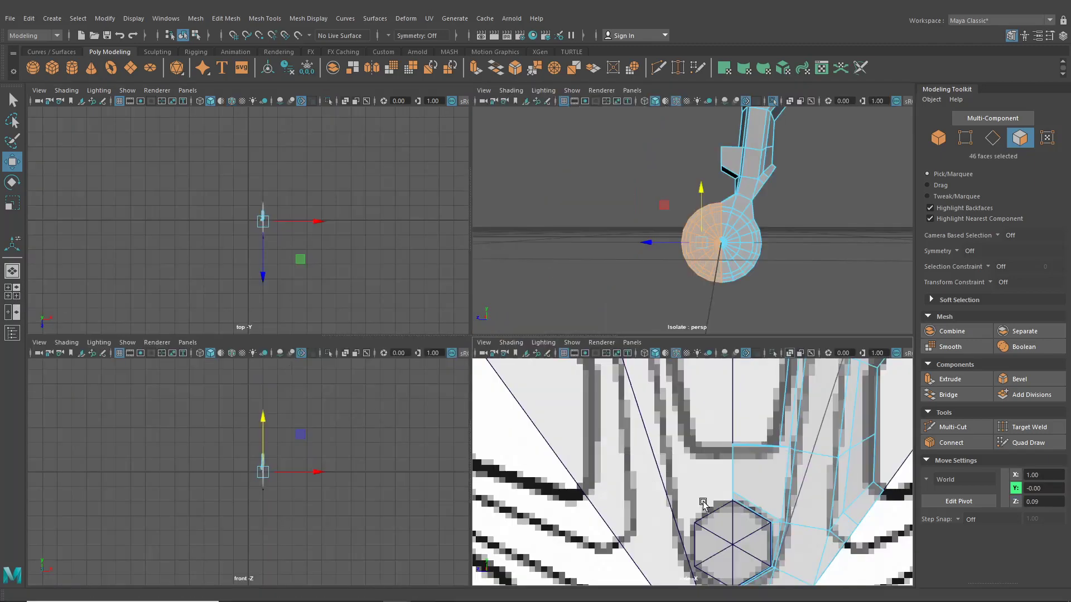
key("space")
scroll(580, 430, "up", 10)
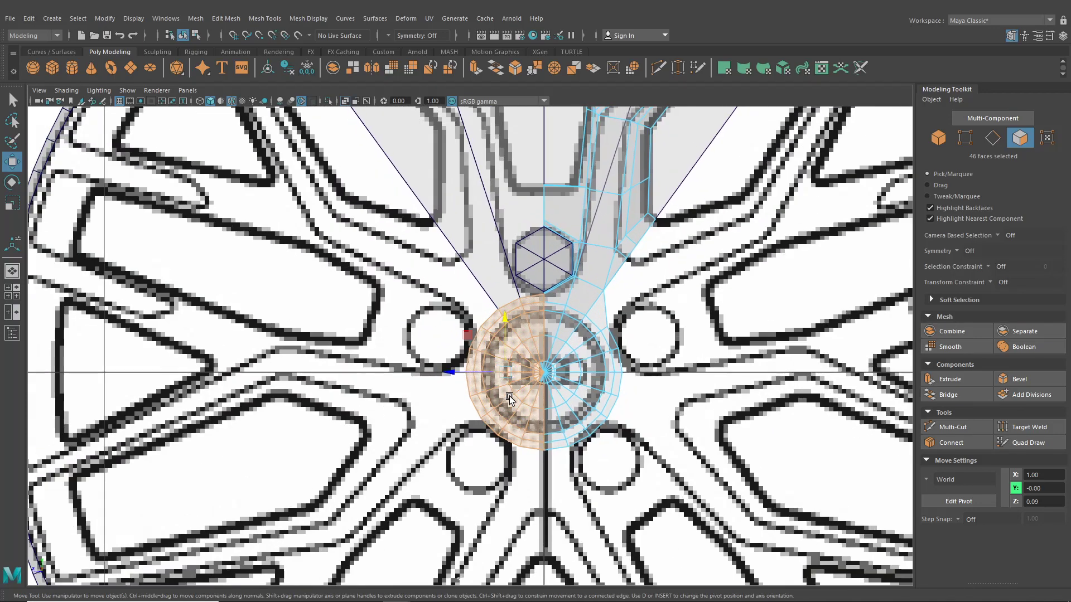
middle_click_drag(509, 396, 470, 391, "alt")
scroll(470, 391, "up", 2)
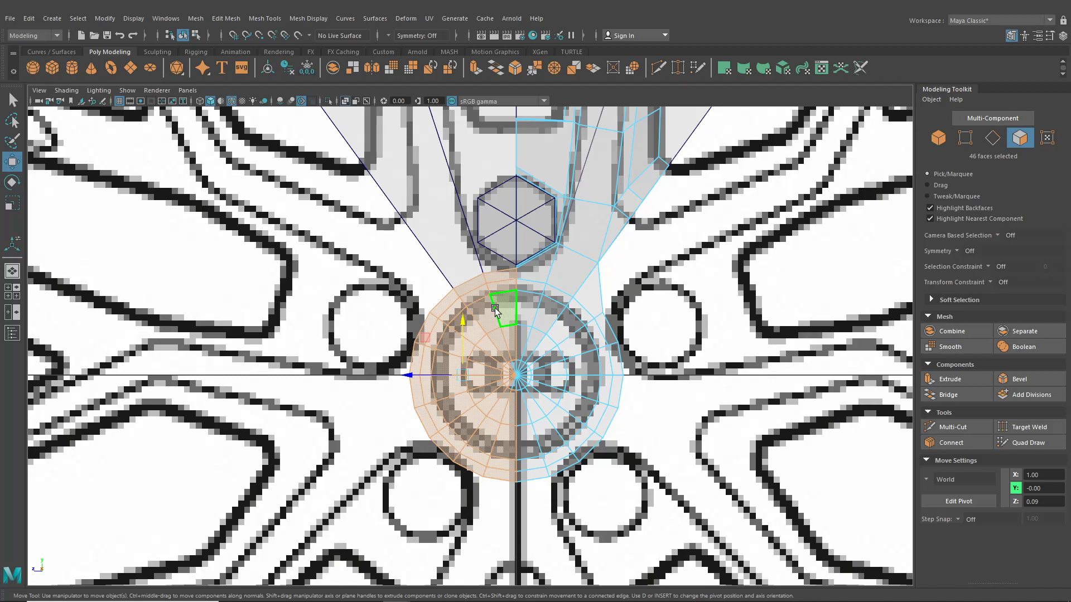
key("Delete")
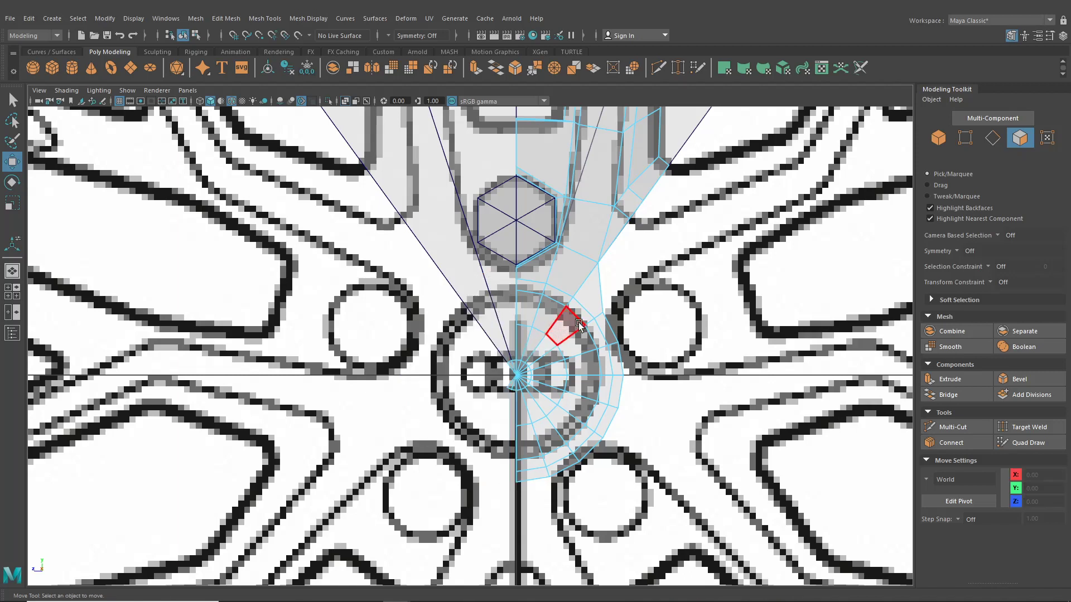
Delete the remaining half-disc's side faces, its adjoining inner faces and the outer faces outside the spoke's wedge
left_click_drag(647, 389, 647, 389)
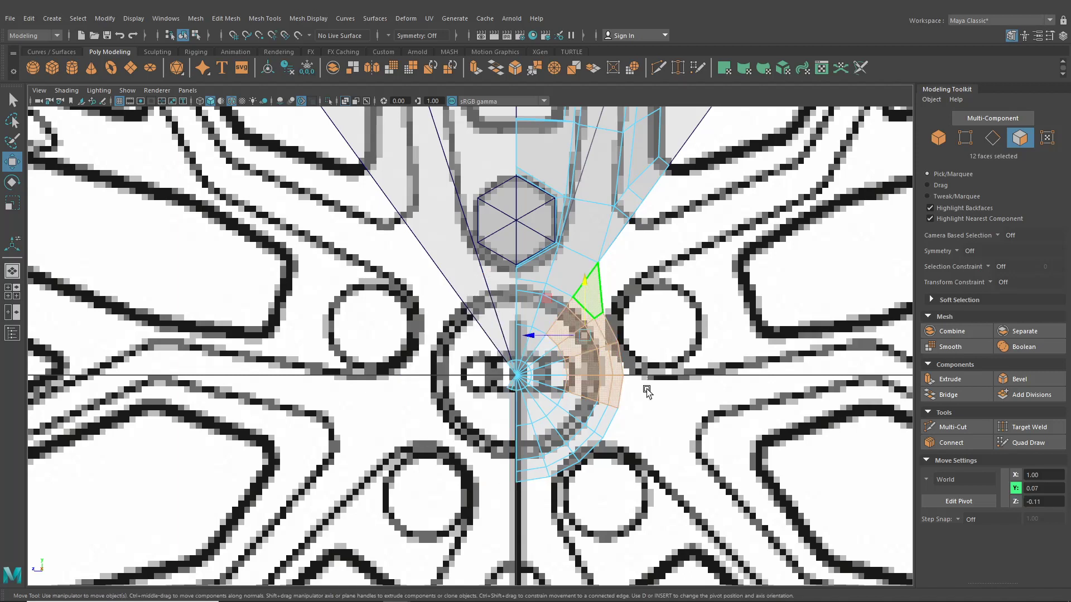
key("Delete")
left_click_drag(543, 353, 577, 427)
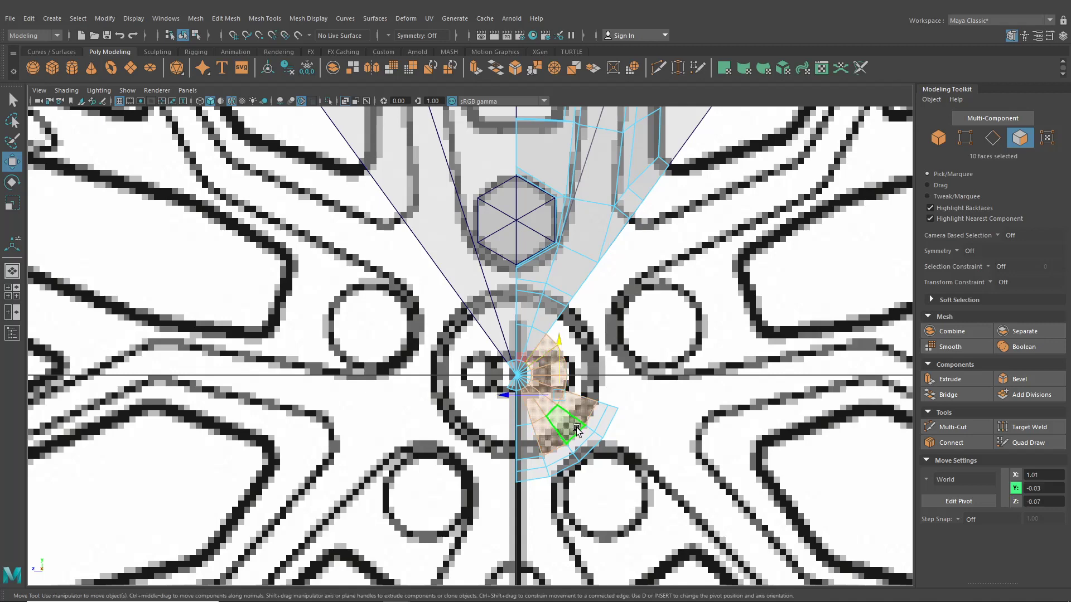
key("Delete")
left_click_drag(641, 489, 584, 411)
key("Delete")
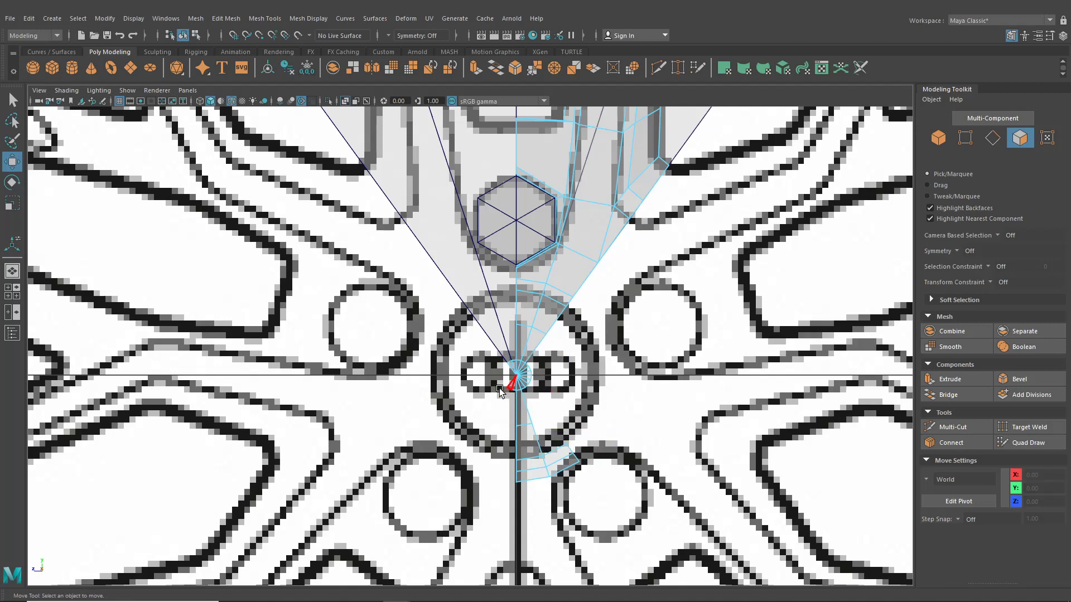
Delete the leftover faces around the hub centre and below it, keeping only the sector inside the spoke's wedge
scroll(500, 389, "up", 4)
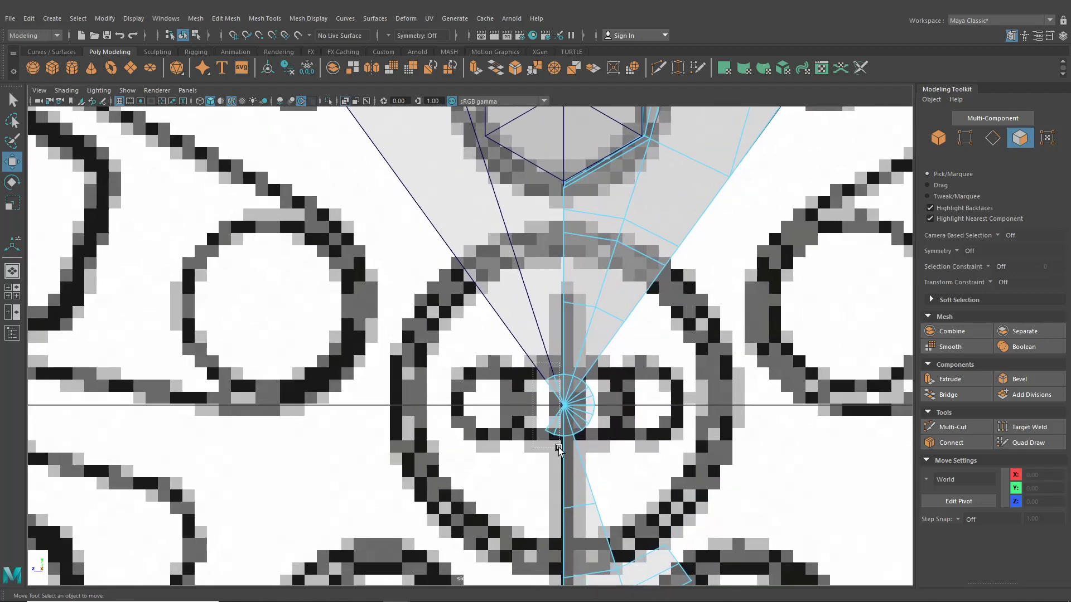
left_click_drag(559, 448, 558, 448)
key("Delete")
left_click_drag(624, 417, 624, 417)
key("Delete")
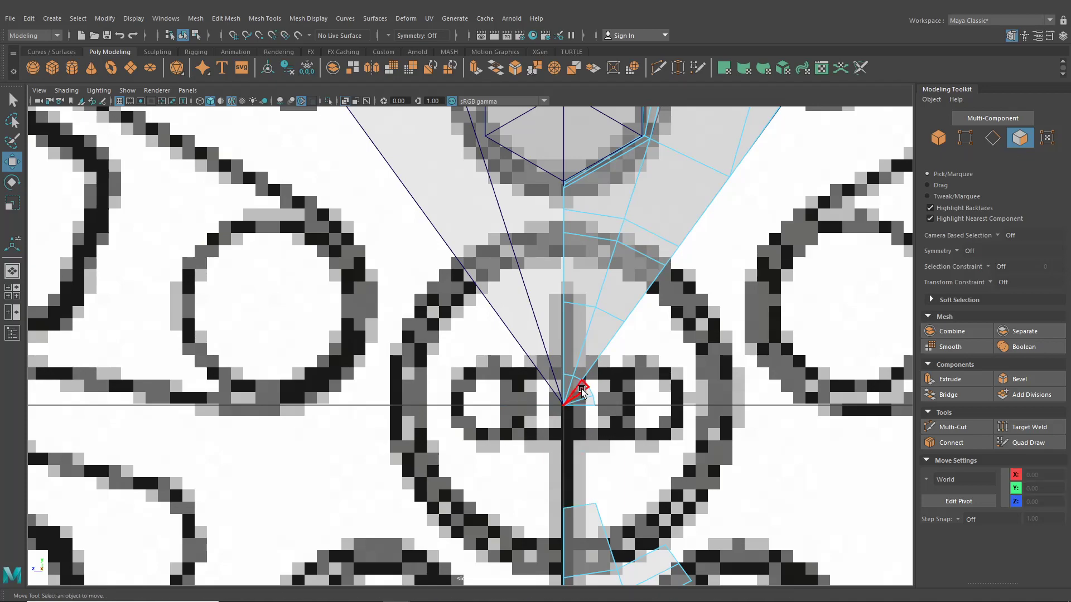
scroll(602, 420, "down", 6)
scroll(578, 444, "up", 4)
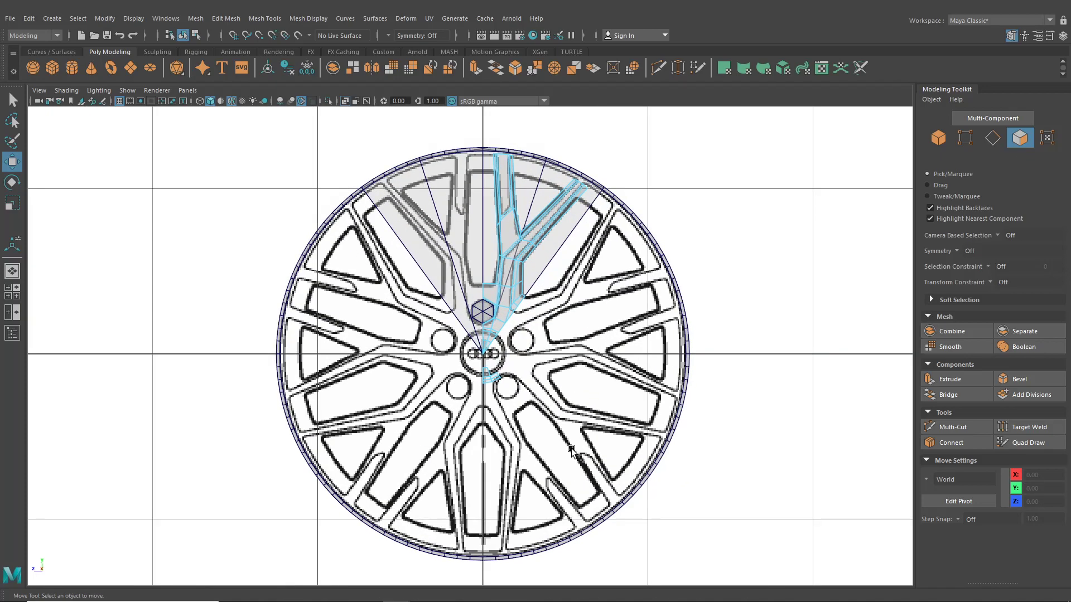
left_click_drag(516, 394, 553, 416)
key("Delete")
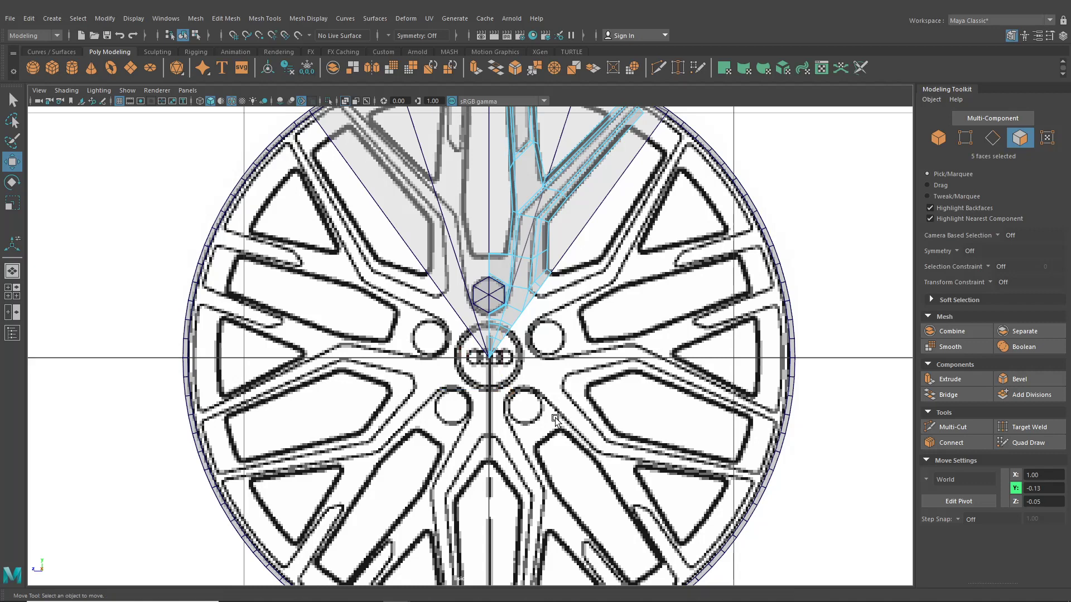
Return to object mode, replace the Modeling Toolkit with the Channel Box, and select the half-spoke object
left_click(12, 271)
left_click_drag(446, 356, 506, 406, "alt")
left_click(184, 36)
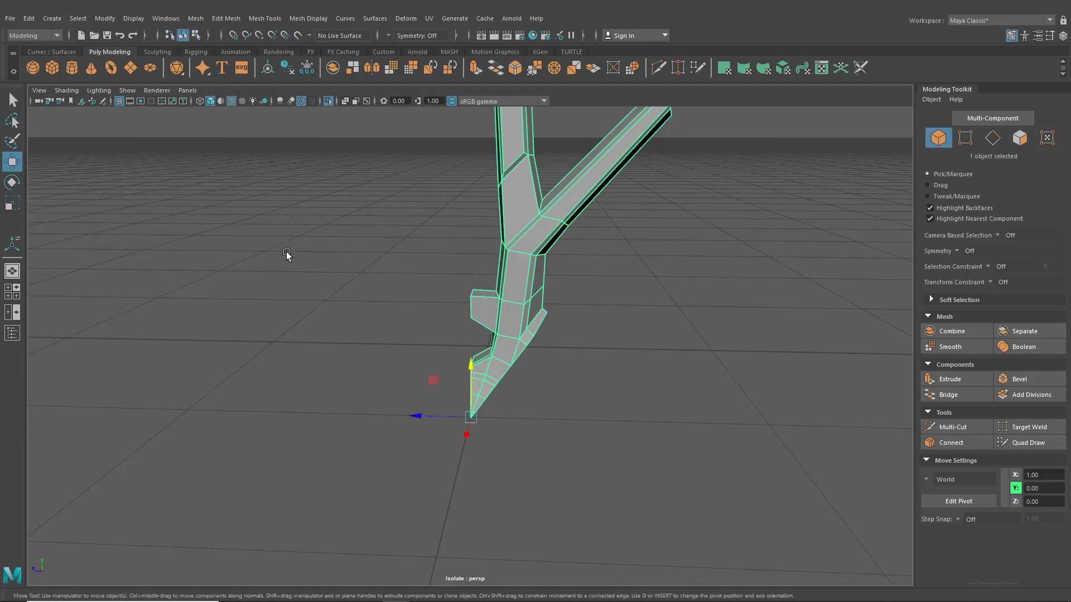
left_click(287, 256)
scroll(357, 295, "down", 4)
left_click_drag(370, 306, 426, 340, "alt")
left_click(1063, 35)
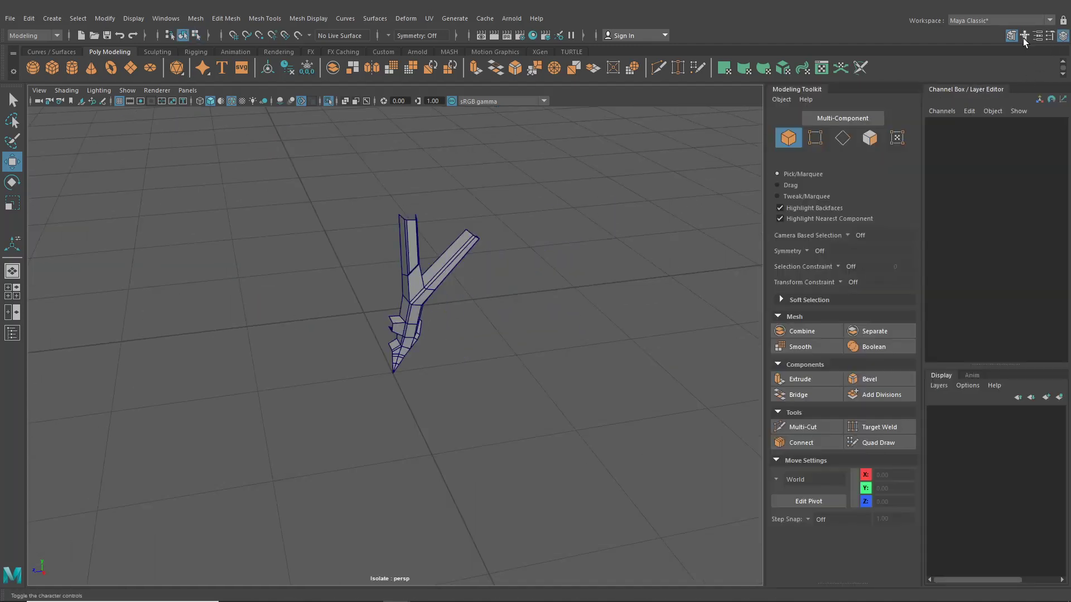
left_click(1011, 35)
left_click(478, 316)
left_click_drag(330, 296, 357, 322, "alt")
middle_click_drag(383, 319, 389, 330, "alt")
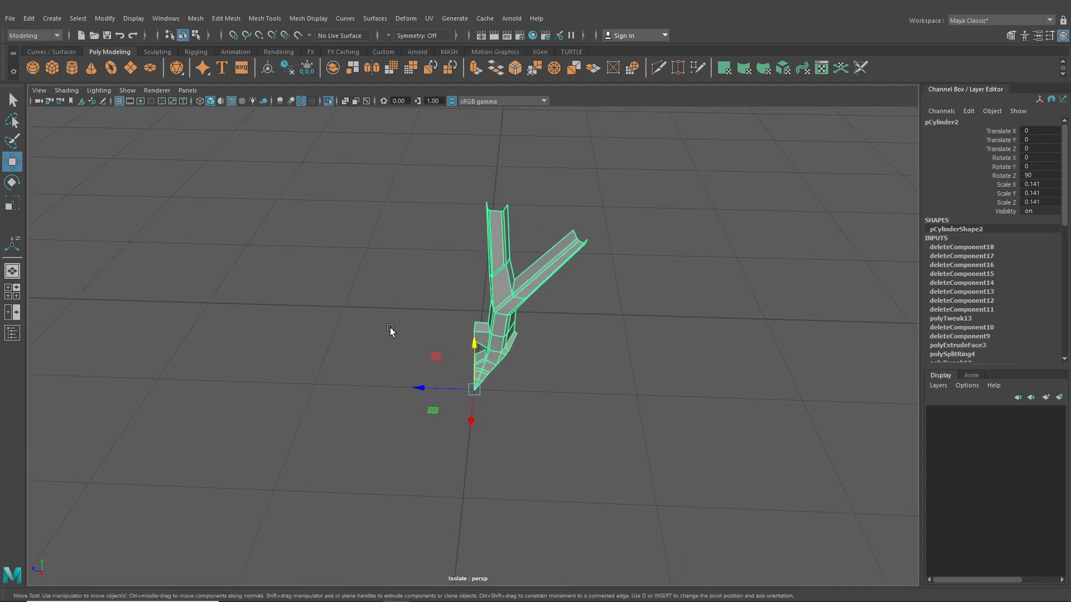
mouse_move(390, 331)
left_mouse_down("alt")
mouse_move(406, 334)
mouse_move(389, 336)
left_mouse_up("alt")
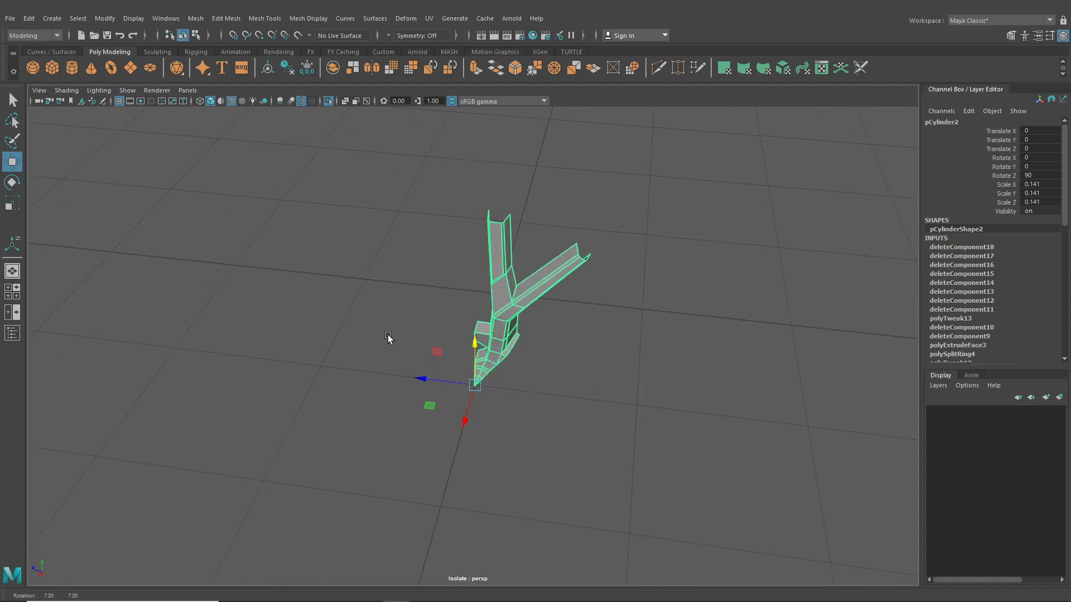
Duplicate the half-spoke, group the copy, and mirror it across the centreline by setting the group's Scale Z to -1
key("ctrl+d")
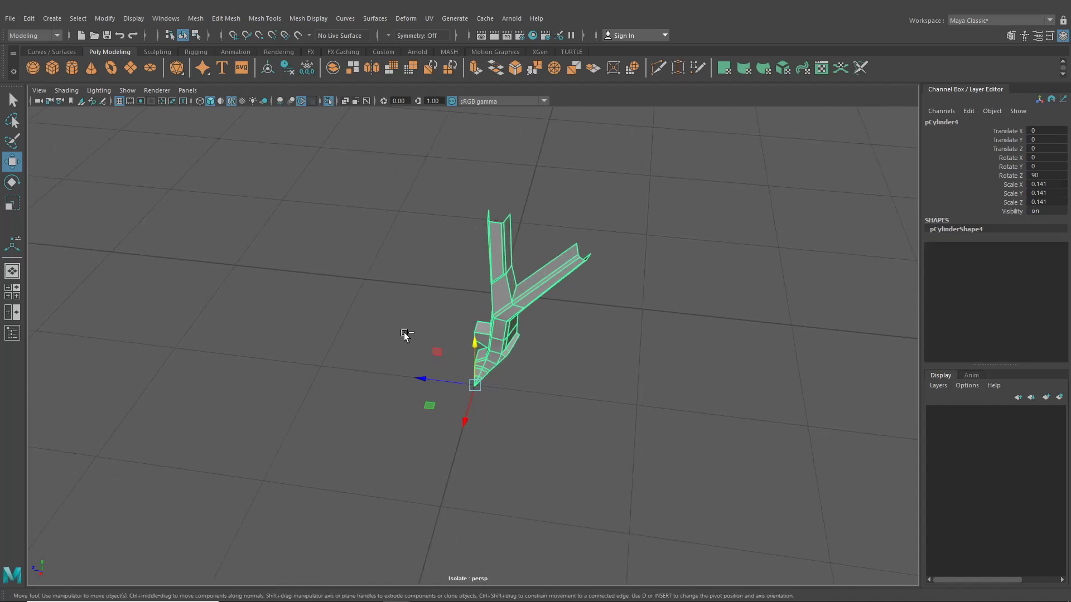
key("ctrl+g")
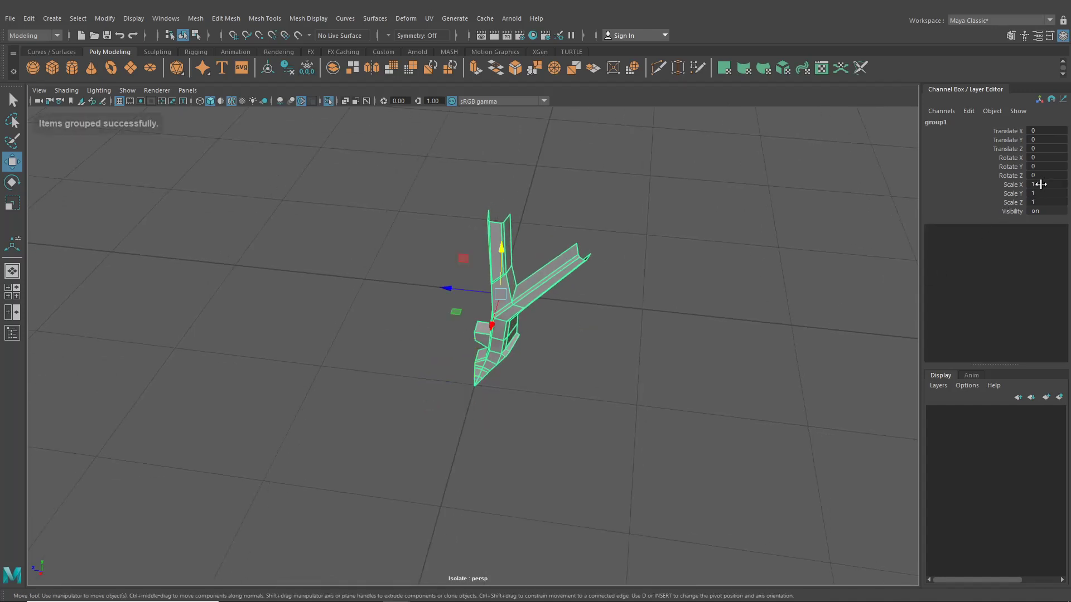
double_click(1041, 202)
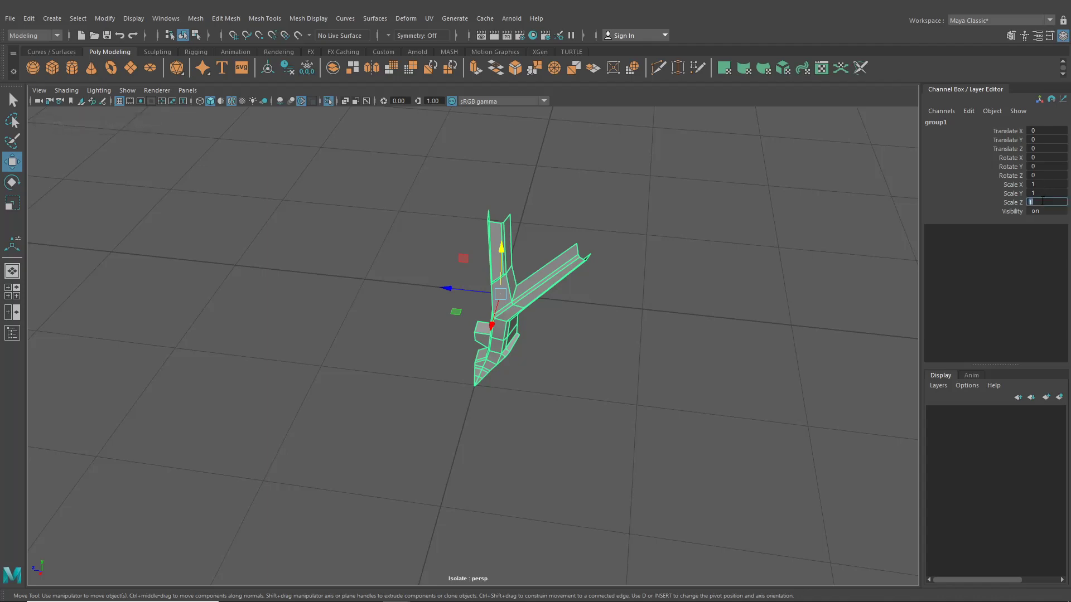
type("-1")
key("Return")
left_click(600, 303)
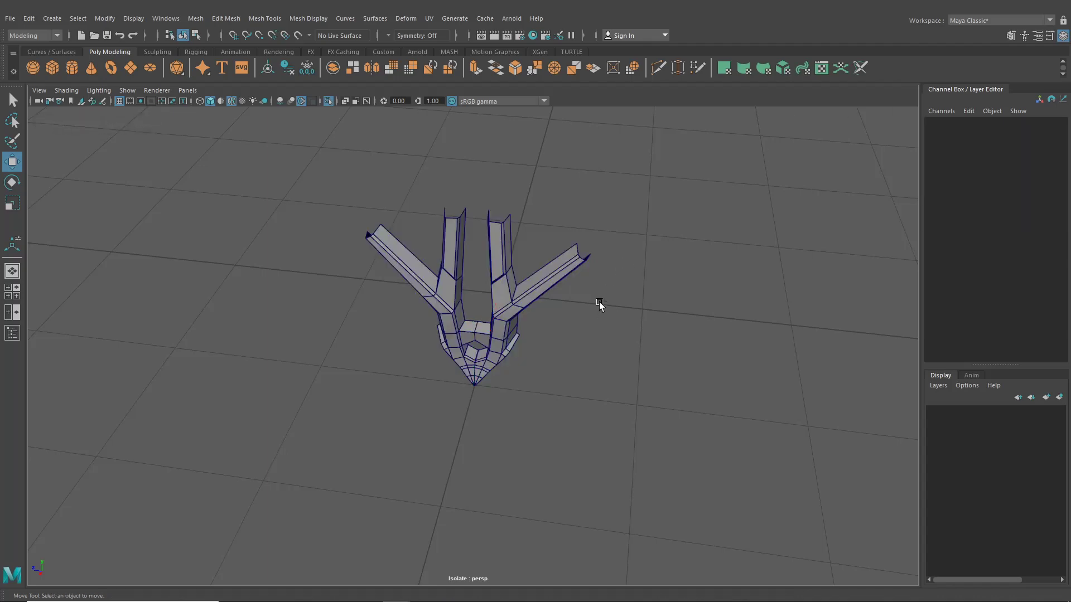
Turn off isolation to show both spoke halves together with the rim, bolt and reference image
left_click_drag(600, 303, 537, 312, "alt")
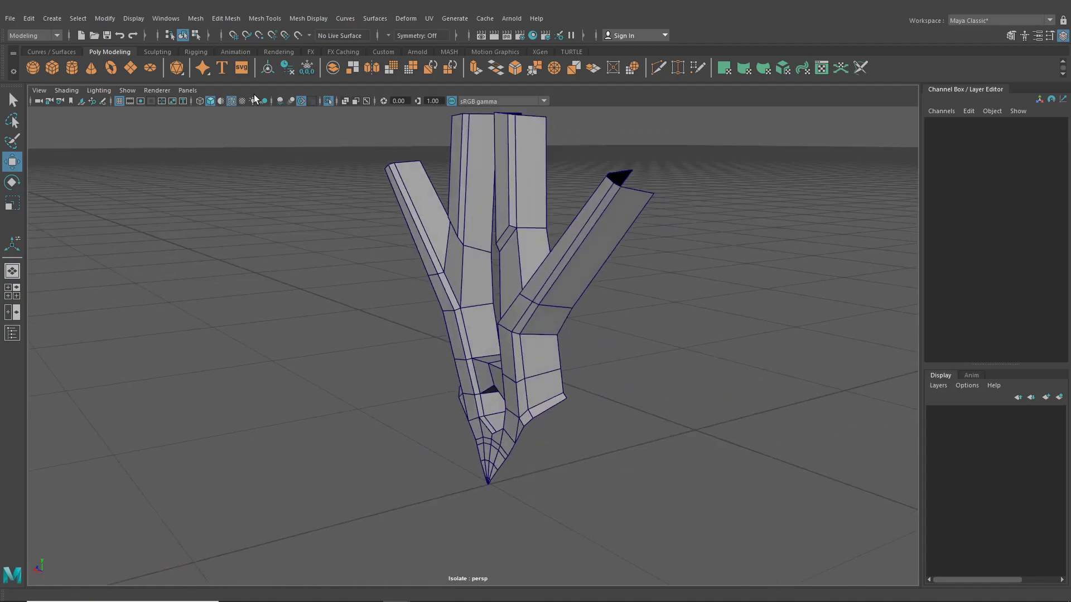
left_click(327, 104)
scroll(457, 268, "down", 4)
left_click_drag(457, 268, 483, 330, "alt")
scroll(484, 330, "up", 10)
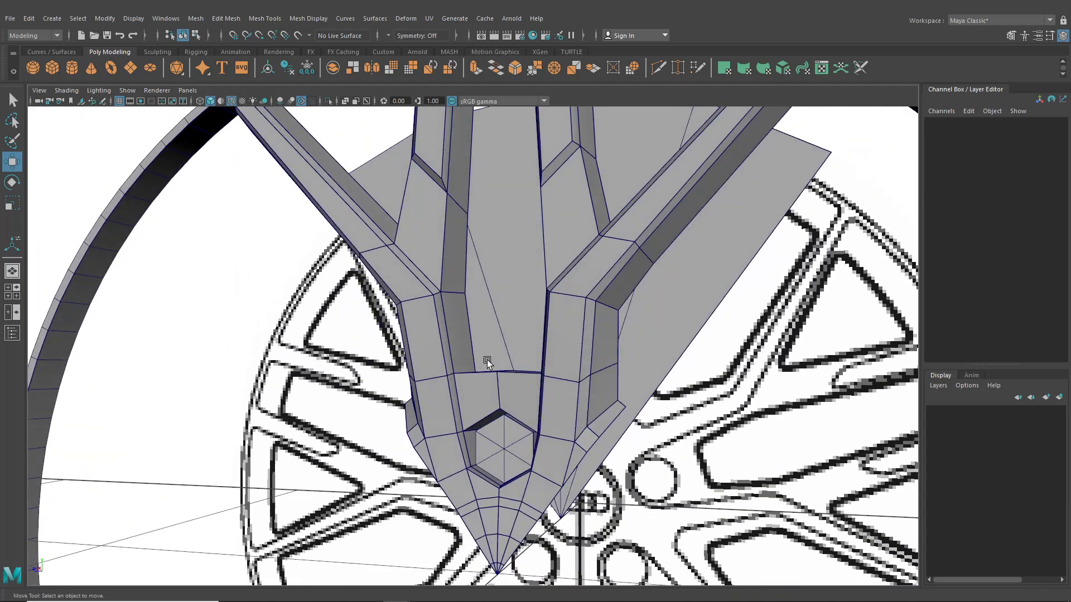
Select the ledge vertices above the bolt hole on both spoke halves, examine them against the reference in side view, and return to object mode
right_click_drag(493, 284, 441, 284)
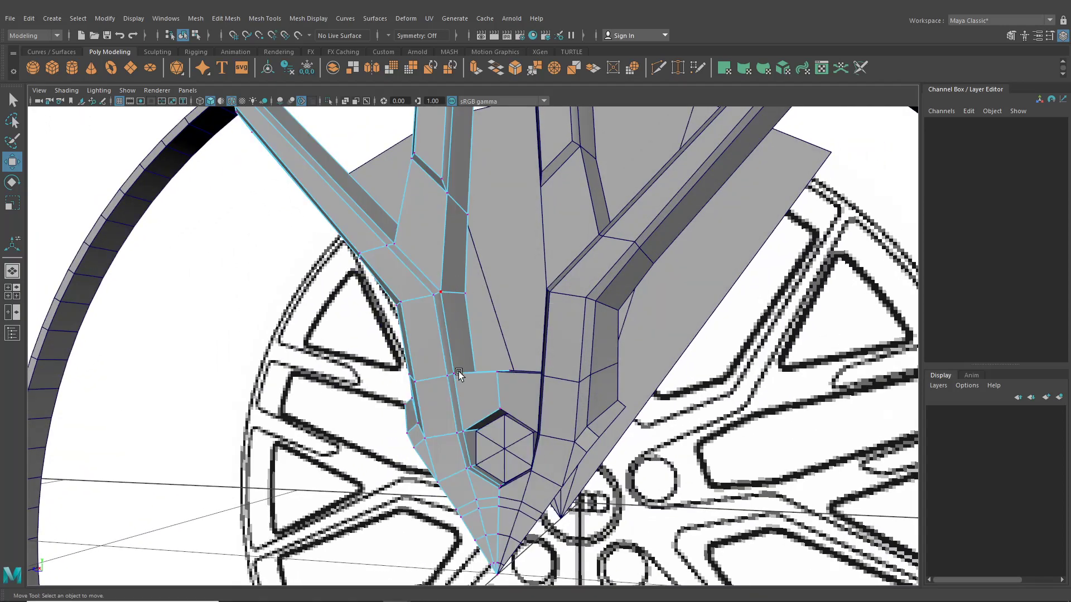
right_click_drag(529, 390, 490, 287)
scroll(497, 368, "up", 2)
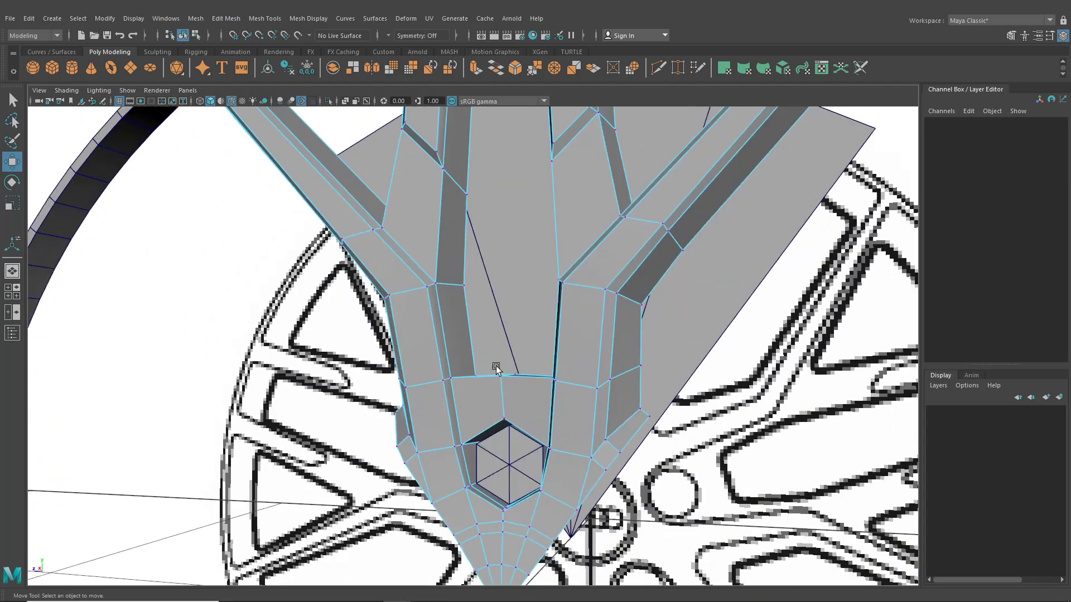
left_click(454, 385)
left_click(504, 384, "shift")
left_click_drag(564, 409, 594, 418, "alt")
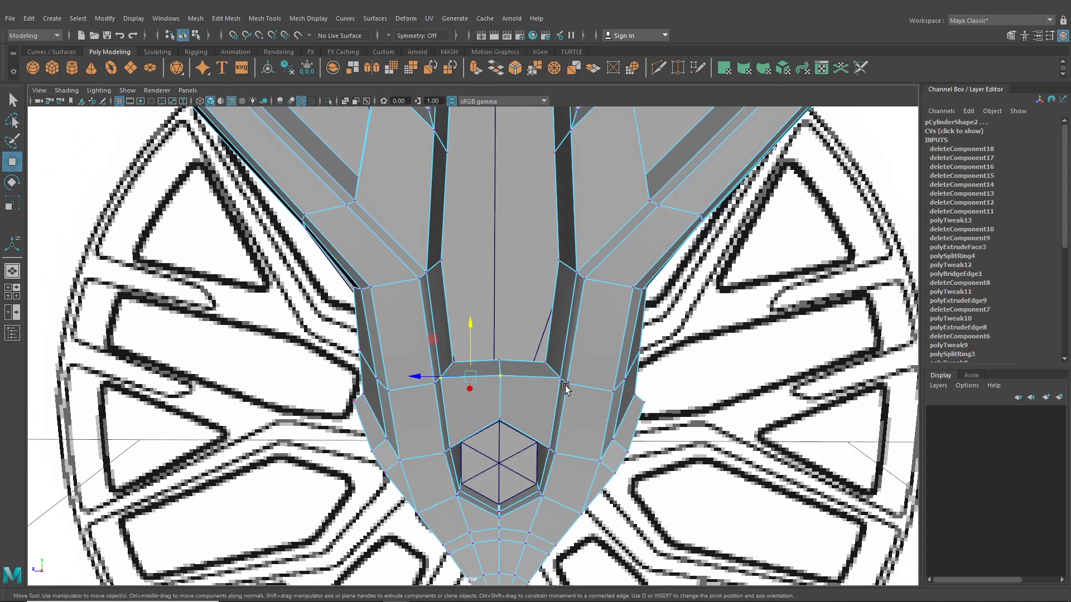
left_click_drag(511, 363, 512, 366, "shift")
left_click_drag(441, 346, 467, 365, "shift")
left_click_drag(469, 366, 528, 407, "alt")
left_click(13, 296)
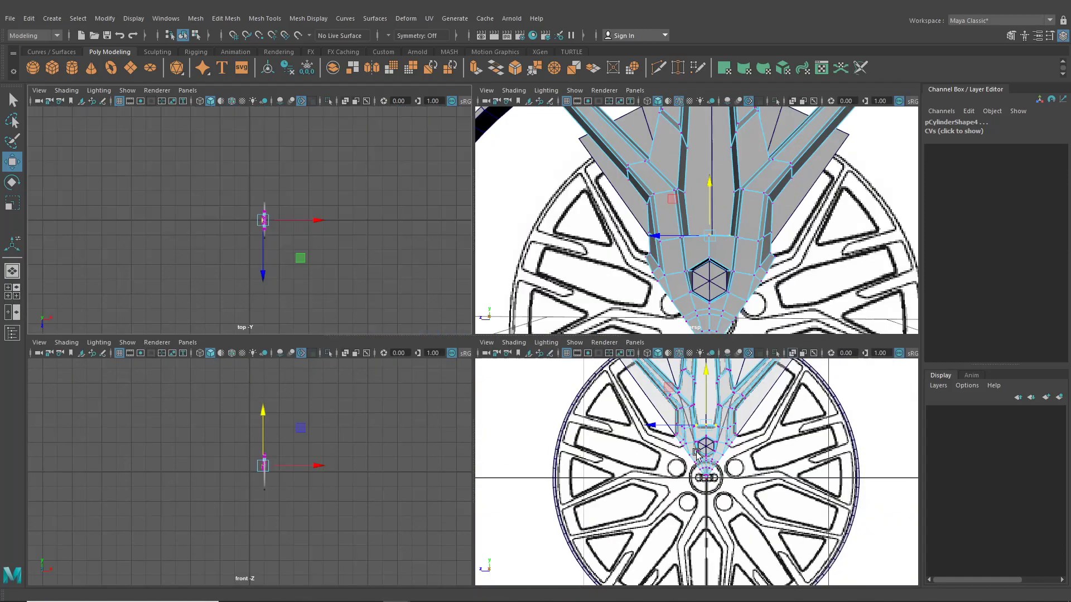
key("space")
scroll(477, 471, "up", 10)
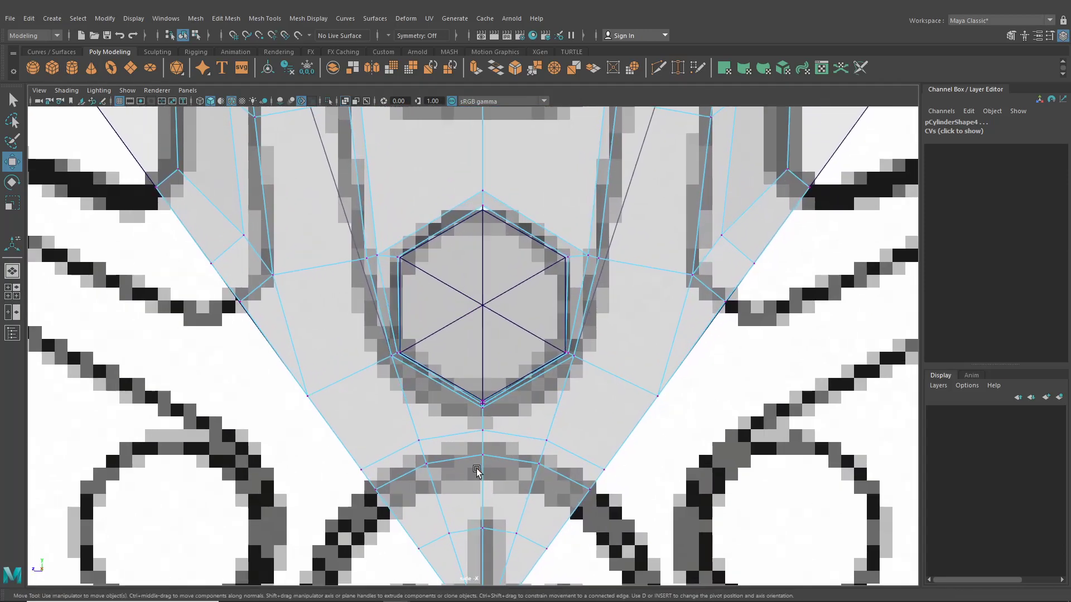
left_click(12, 271)
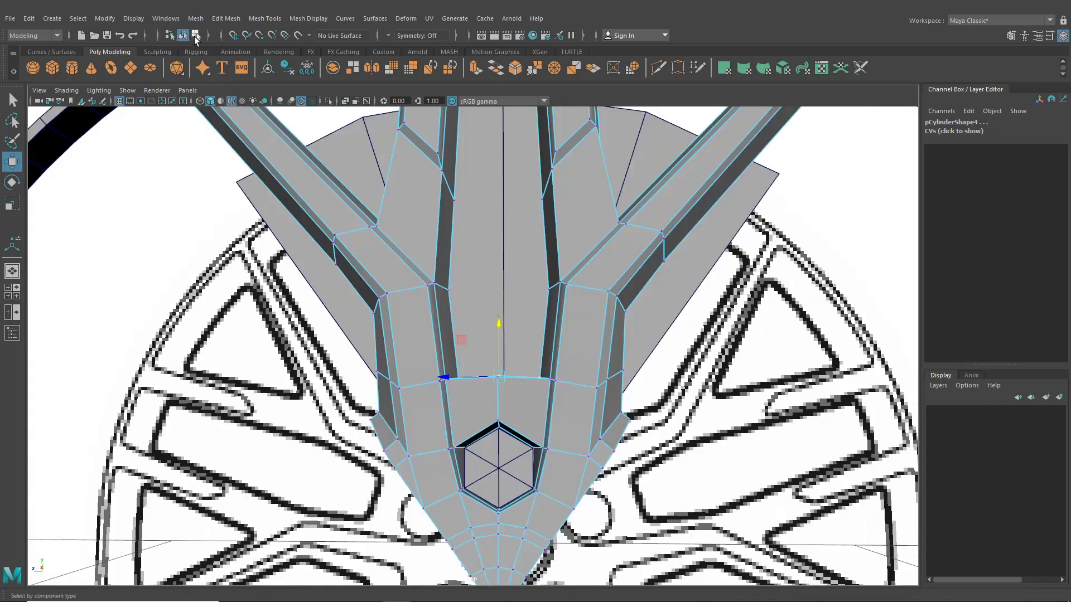
left_click(183, 36)
Snap the top inner vertex of the half-spoke's bolt recess onto the bolt's top corner
left_click_drag(575, 415, 507, 430, "alt")
left_click(511, 470)
scroll(541, 433, "up", 2)
left_click(508, 403)
right_click_drag(490, 285, 440, 287)
left_click_drag(528, 415, 393, 460, "alt")
scroll(574, 444, "up", 2)
left_click_drag(506, 393, 590, 437)
scroll(557, 430, "up", 3)
key("v")
left_click_drag(604, 473, 589, 467)
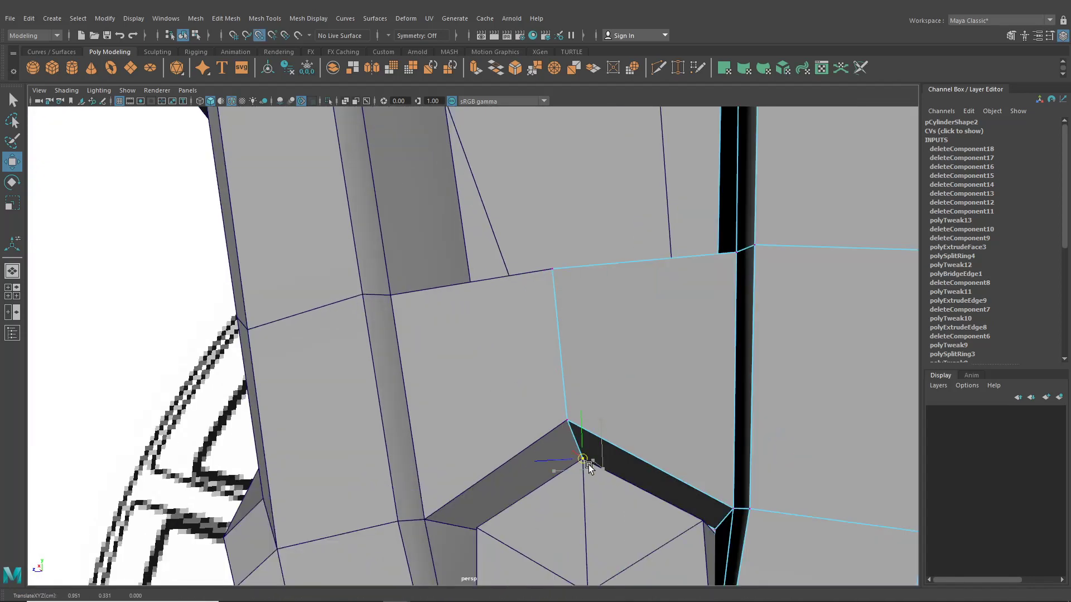
Snap the recess's remaining inner side and bottom vertices onto the matching corners of the bolt
left_click(713, 531)
key("v")
left_click_drag(714, 530, 705, 522)
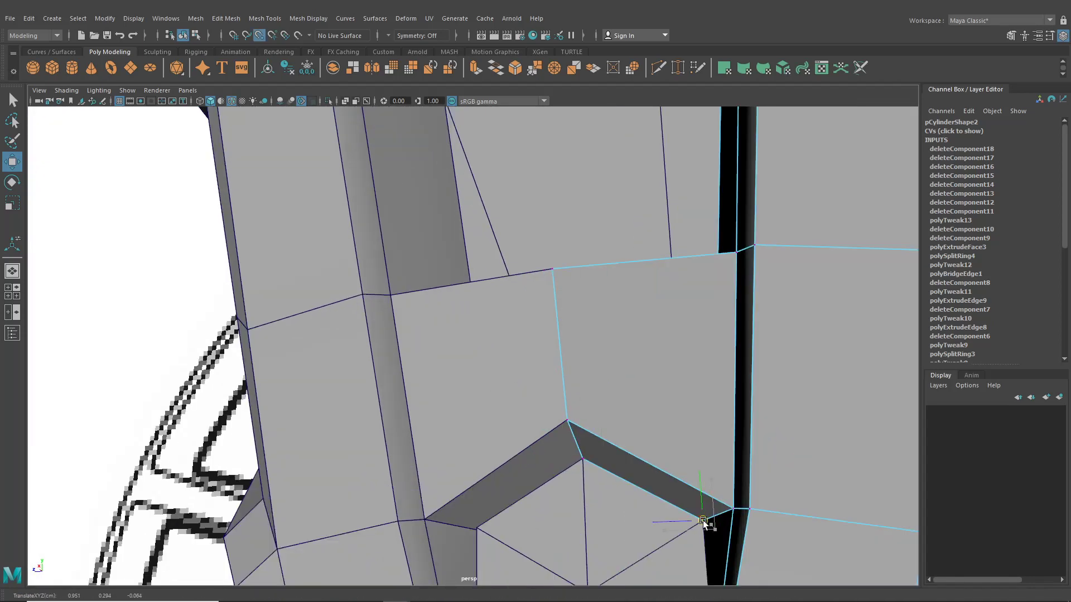
right_click_drag(706, 522, 635, 523, "alt")
middle_click_drag(635, 523, 612, 442, "alt")
left_click_drag(611, 443, 626, 476, "alt")
scroll(626, 475, "up", 3)
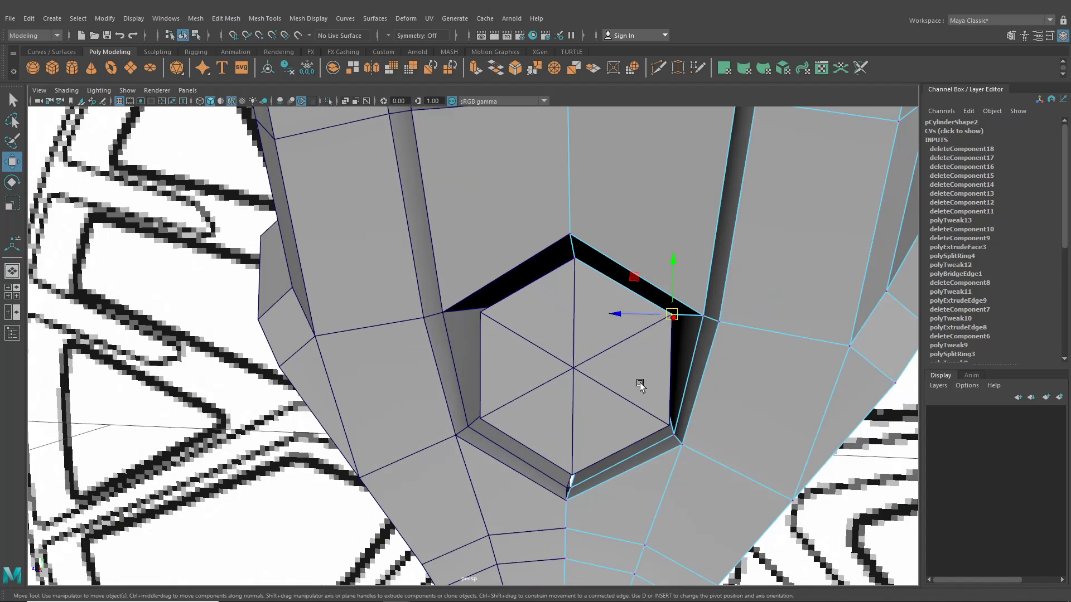
left_click_drag(677, 430, 669, 426)
left_click_drag(544, 413, 533, 491)
Return the half-spoke to object mode, preview it smoothed, restore the unsmoothed display, and clear the selection
scroll(509, 432, "down", 3)
left_click_drag(510, 432, 557, 402, "alt")
scroll(523, 292, "down", 5)
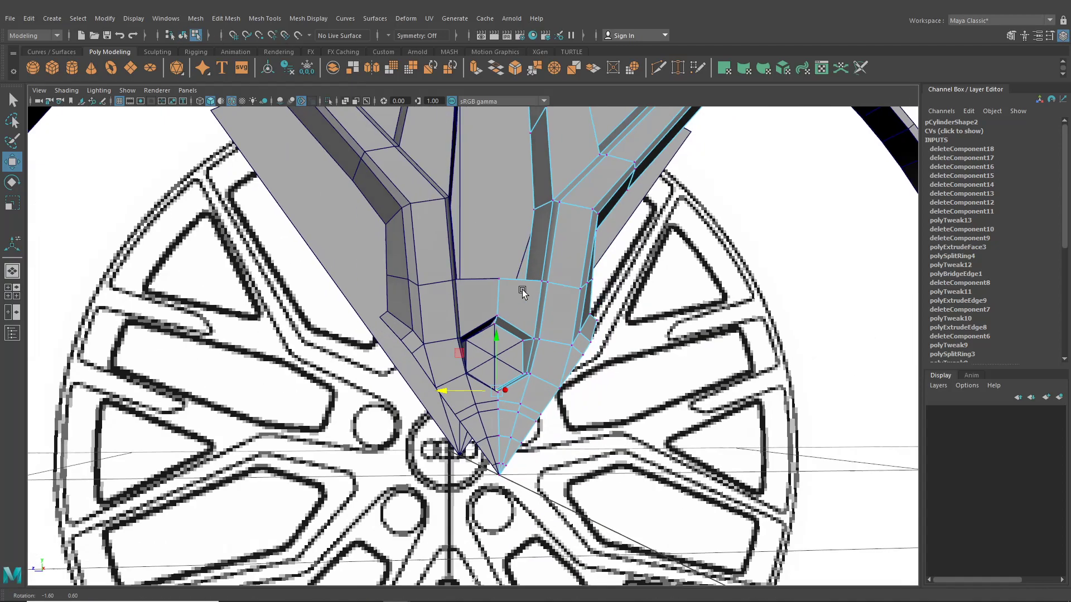
left_click_drag(523, 291, 658, 316, "alt")
left_click(863, 382)
scroll(591, 341, "up", 5)
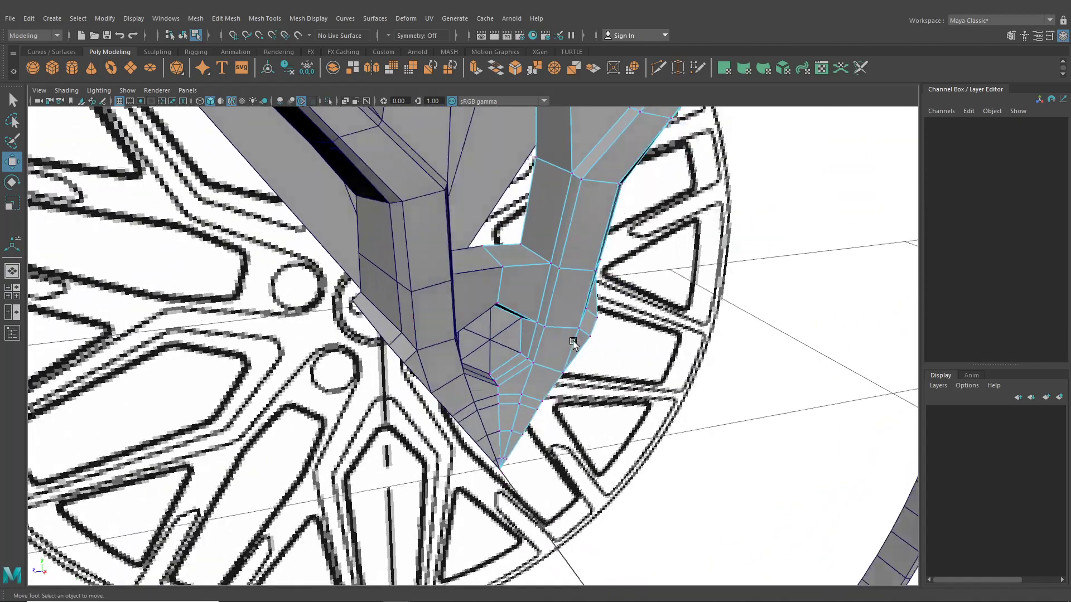
left_click_drag(574, 339, 529, 345, "alt")
scroll(515, 354, "up", 5)
left_click(184, 35)
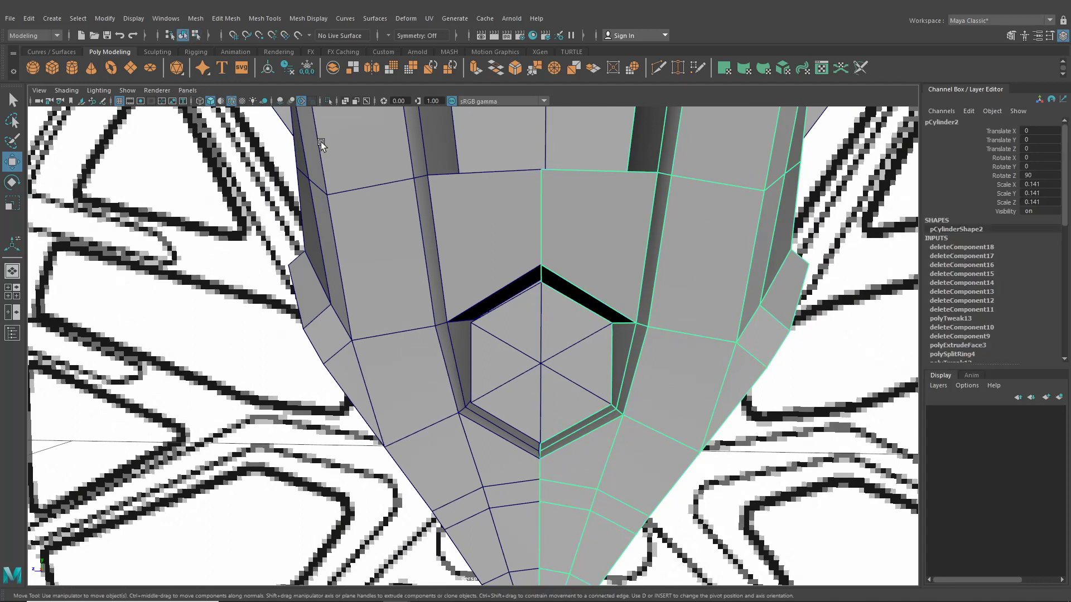
key("3")
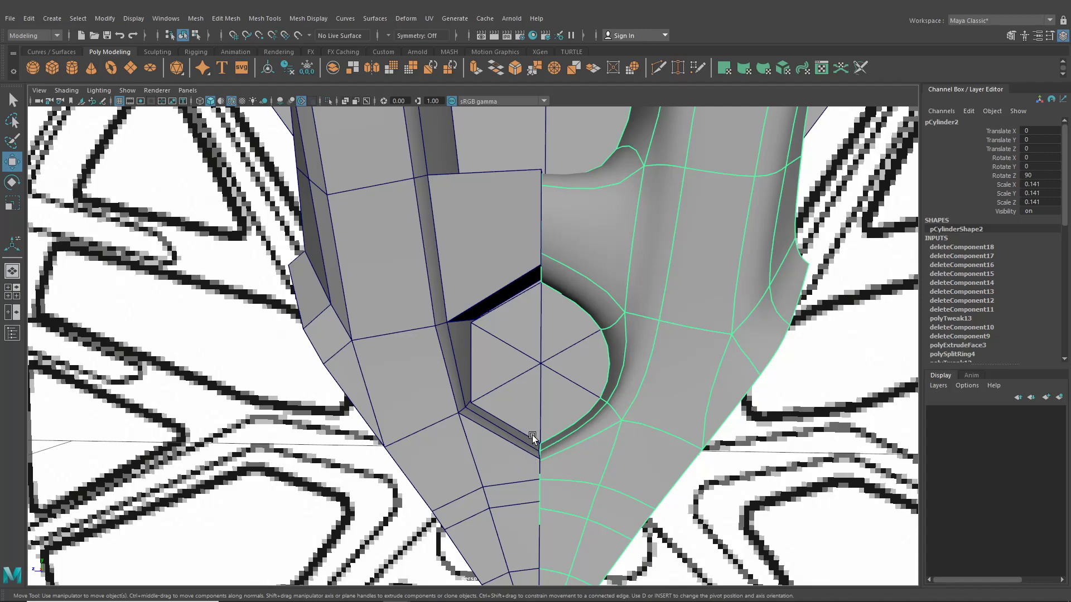
key("1")
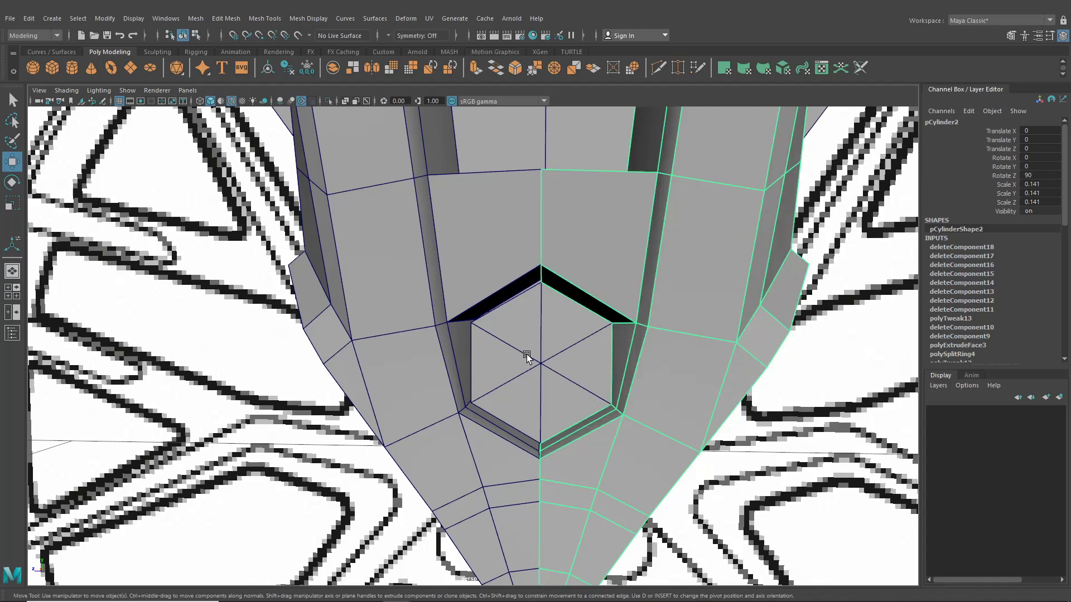
scroll(526, 353, "down", 15)
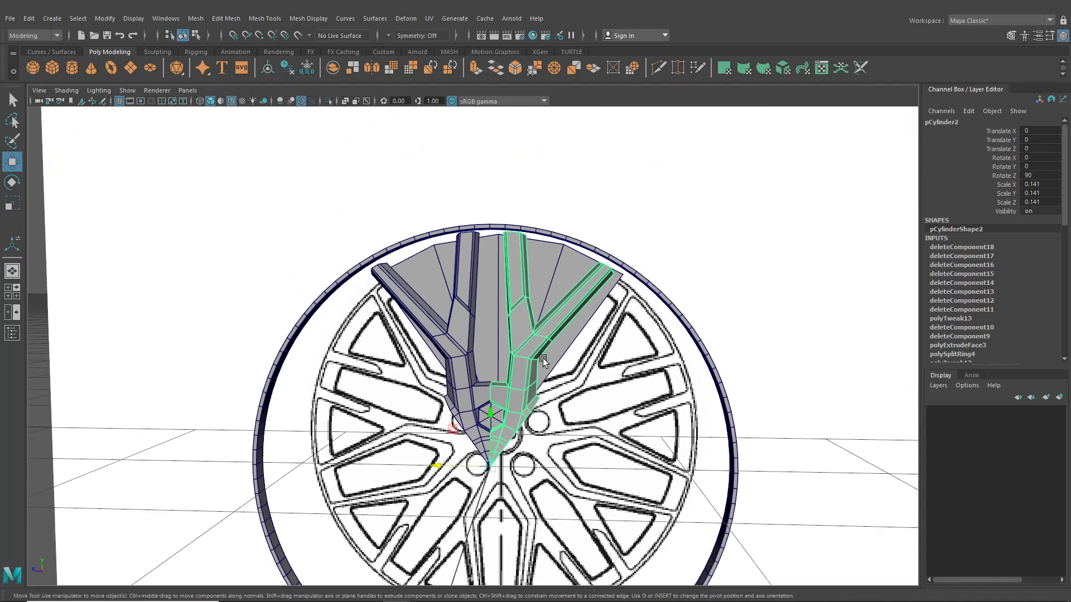
scroll(543, 358, "down", 5)
left_click(811, 327)
Scale the rim ring uniformly to 0.989 so it follows the reference's outer outline in side view
scroll(557, 350, "up", 8)
mouse_move(557, 350)
left_mouse_down("alt")
mouse_move(609, 368)
mouse_move(485, 370)
mouse_move(571, 342)
mouse_move(535, 287)
mouse_move(404, 353)
mouse_move(564, 366)
mouse_move(544, 362)
mouse_move(558, 352)
left_mouse_up("alt")
scroll(557, 360, "up", 5)
scroll(559, 351, "up", 2)
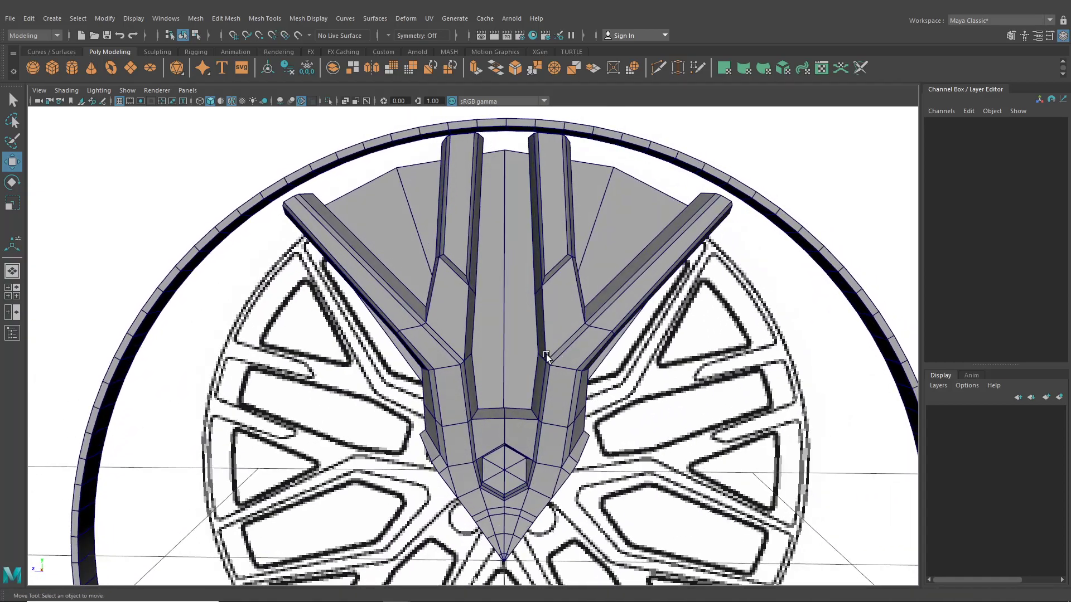
left_click(17, 290)
key("space")
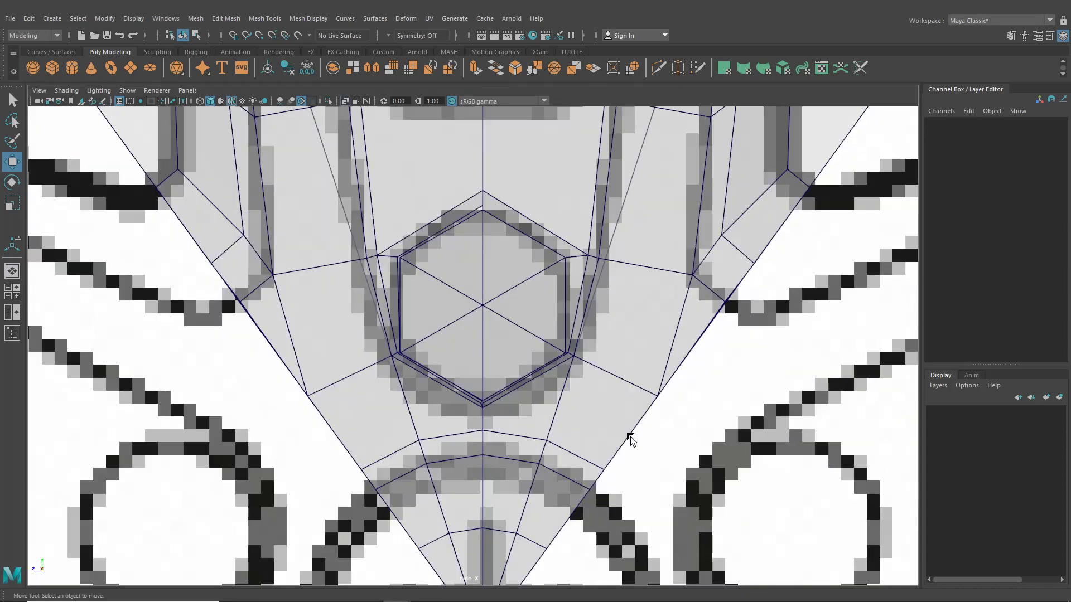
scroll(629, 438, "down", 10)
scroll(458, 411, "up", 6)
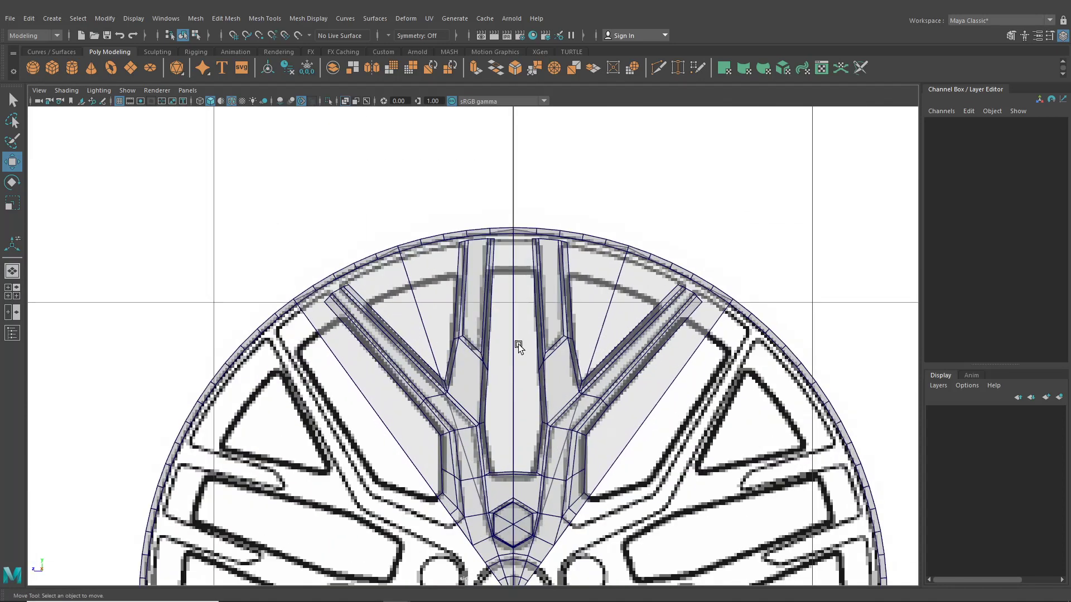
left_click(514, 230)
key("r")
middle_click_drag(502, 585, 506, 541, "alt")
left_click_drag(518, 547, 514, 548)
middle_click_drag(510, 544, 506, 464, "alt")
middle_click_drag(511, 393, 505, 479, "alt")
Move the rim ring along its axis to Translate X 1.003, in line with the spoke ends
left_click_drag(212, 279, 435, 327, "alt")
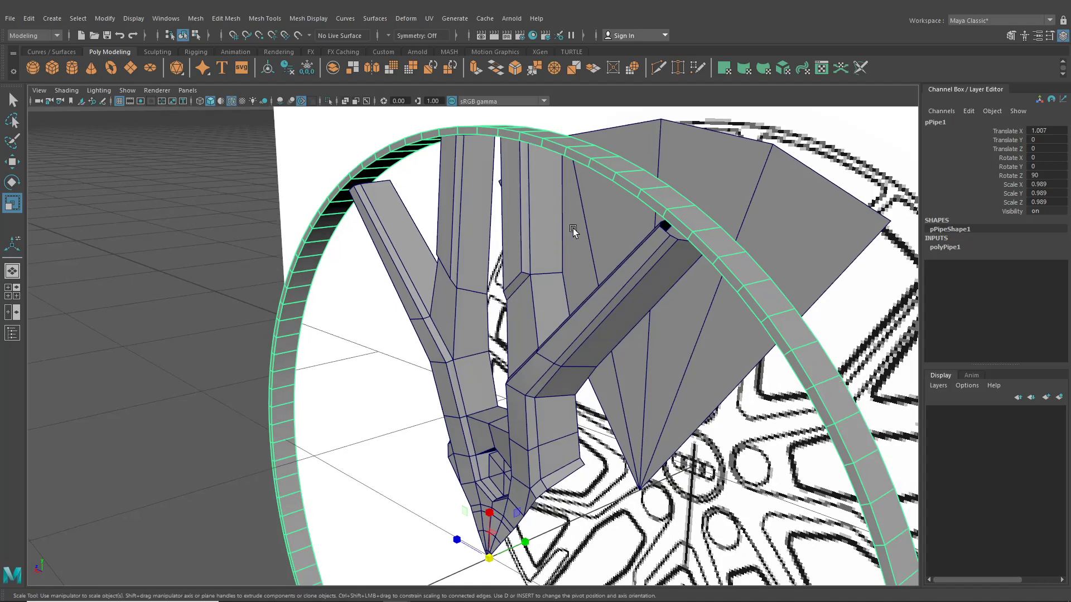
left_click_drag(567, 205, 493, 239, "alt")
left_click(13, 165)
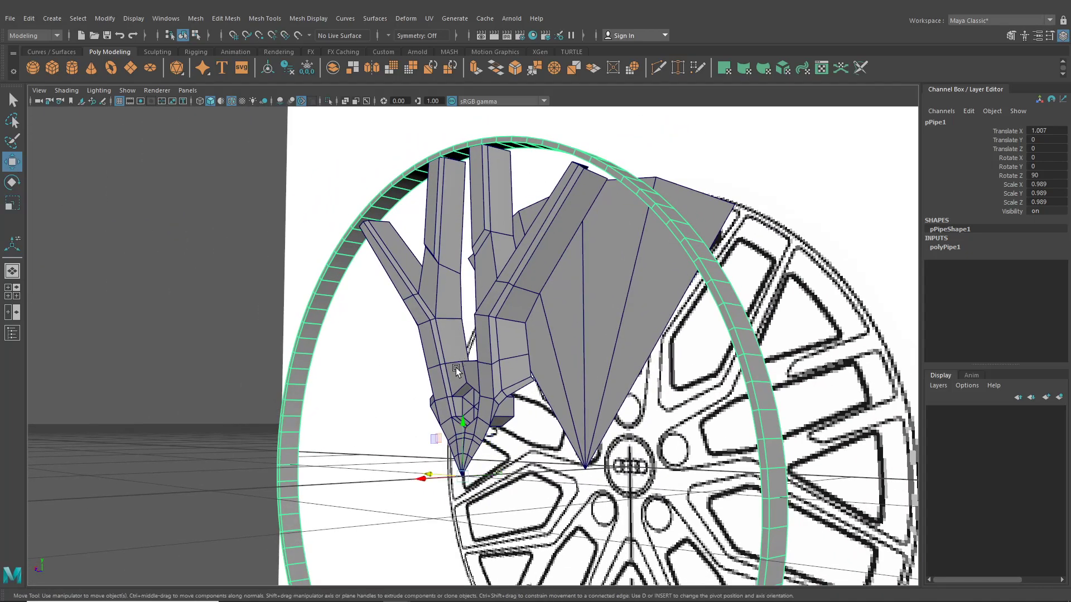
left_click_drag(457, 369, 480, 393, "alt")
middle_click_drag(458, 372, 445, 411, "alt")
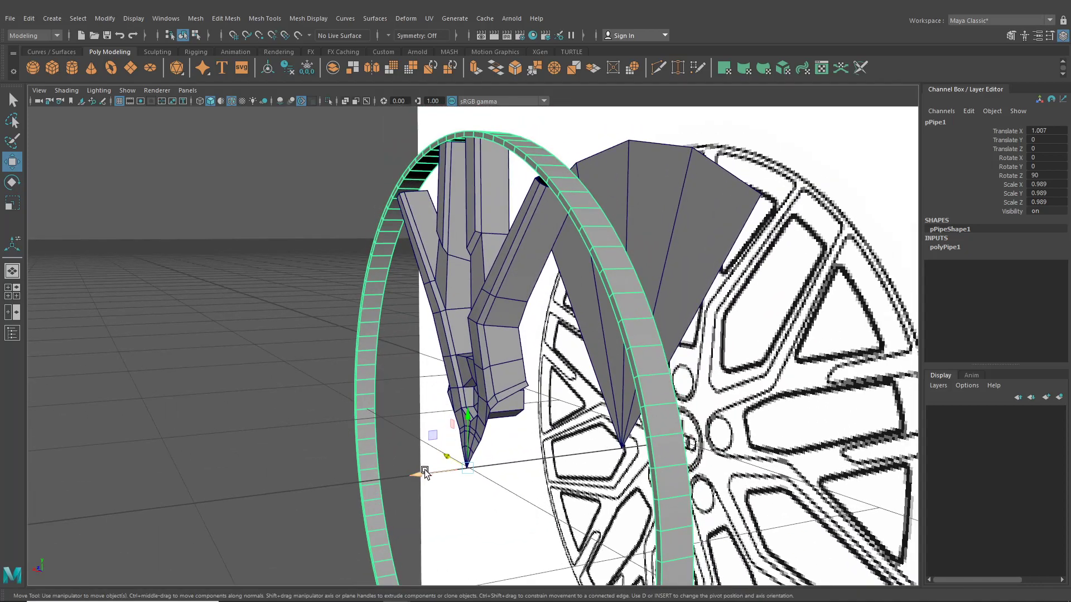
left_click_drag(425, 472, 421, 475)
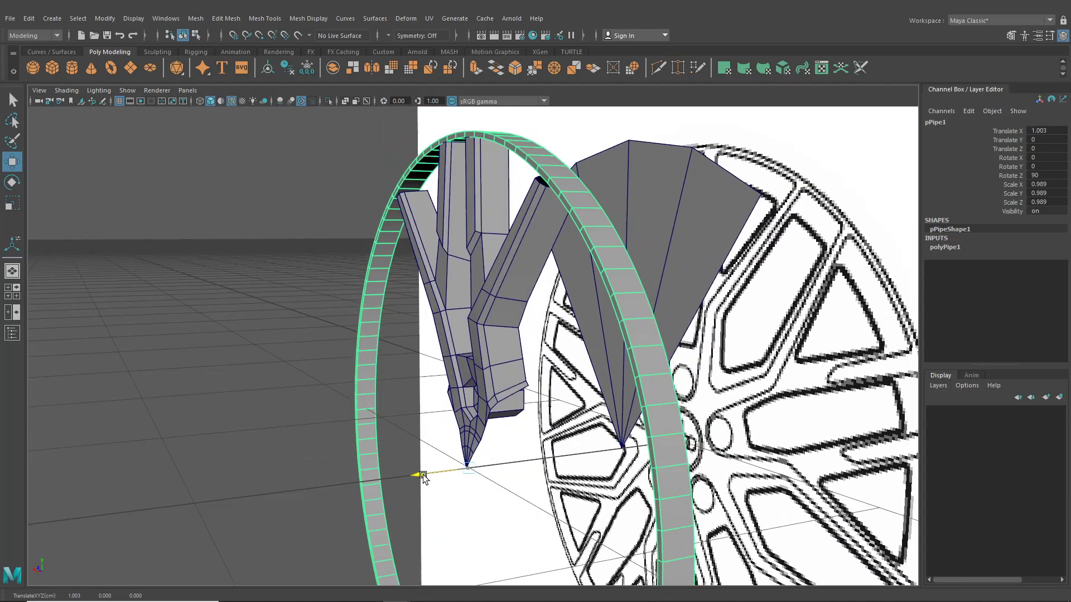
Switch the rim ring and the original half-spoke to face selection where the spoke meets the rim
left_click_drag(443, 403, 468, 441, "alt")
middle_click_drag(474, 413, 510, 465, "alt")
left_click_drag(487, 446, 545, 352, "alt")
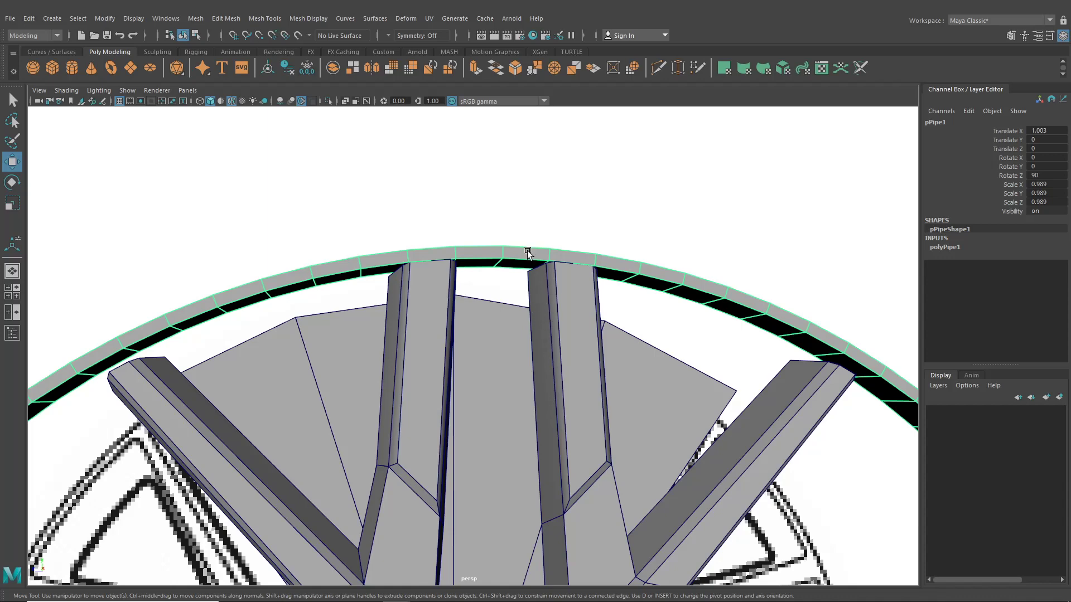
left_click_drag(497, 225, 490, 327, "alt")
left_click_drag(504, 250, 538, 266, "alt")
right_click(538, 266)
left_click(537, 297)
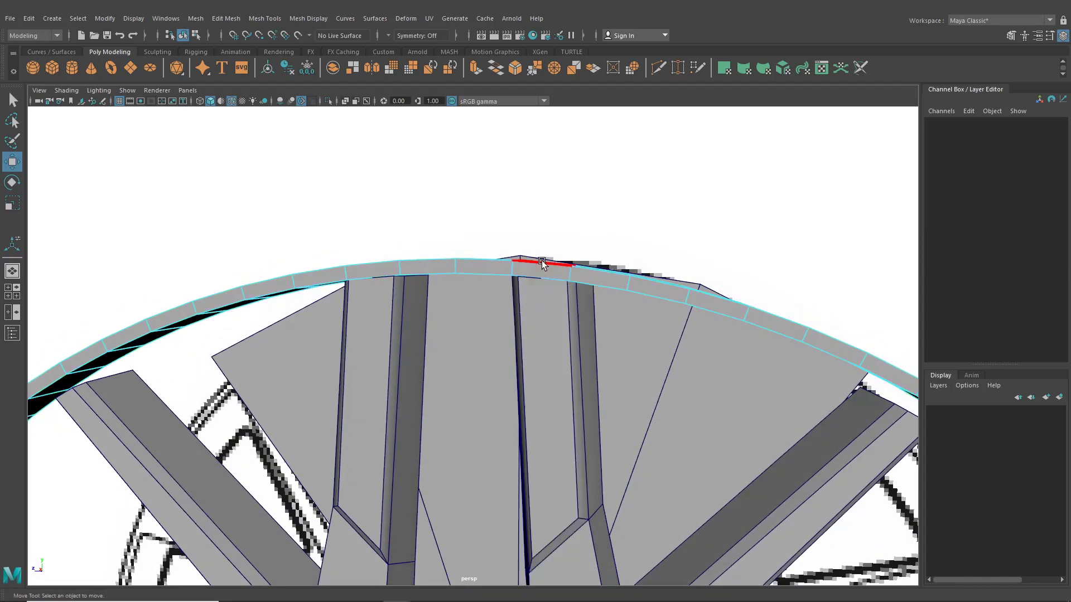
left_click(539, 269)
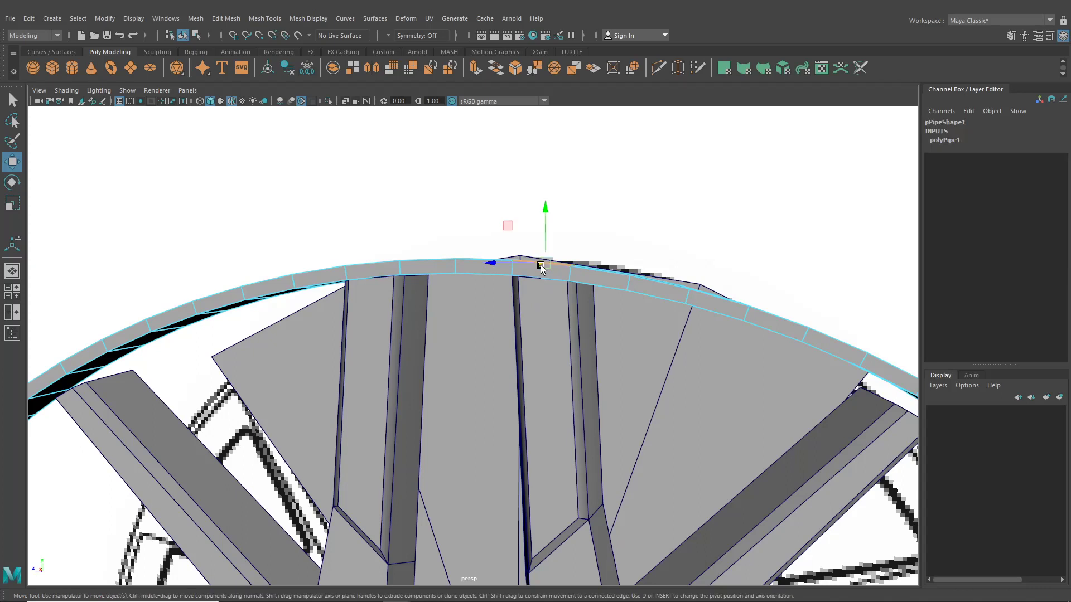
left_click(543, 317)
key("F11")
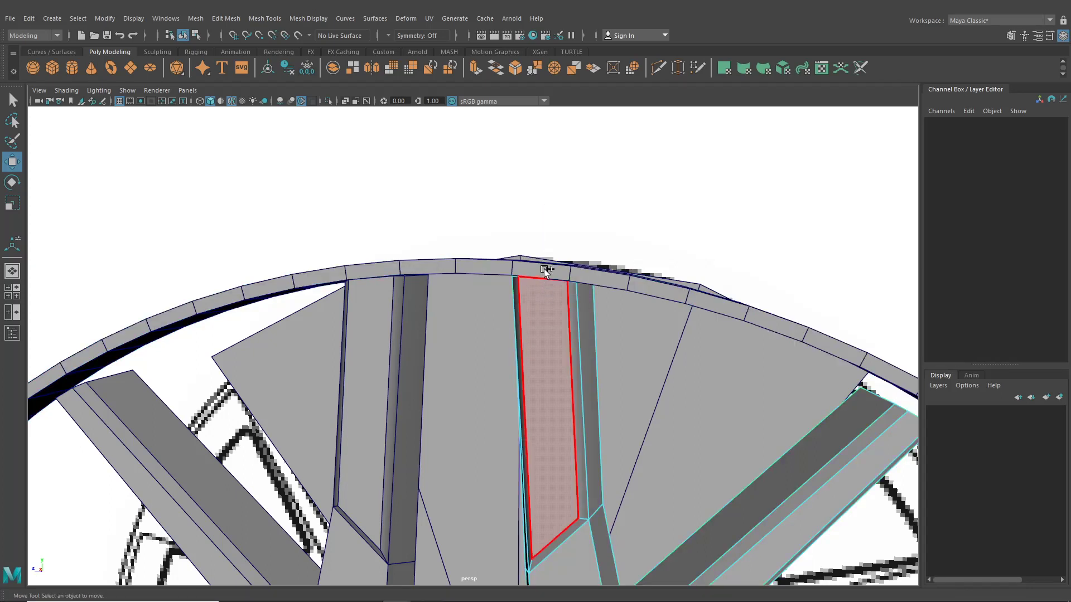
left_click(464, 263, "shift")
right_click_drag(463, 263, 465, 293)
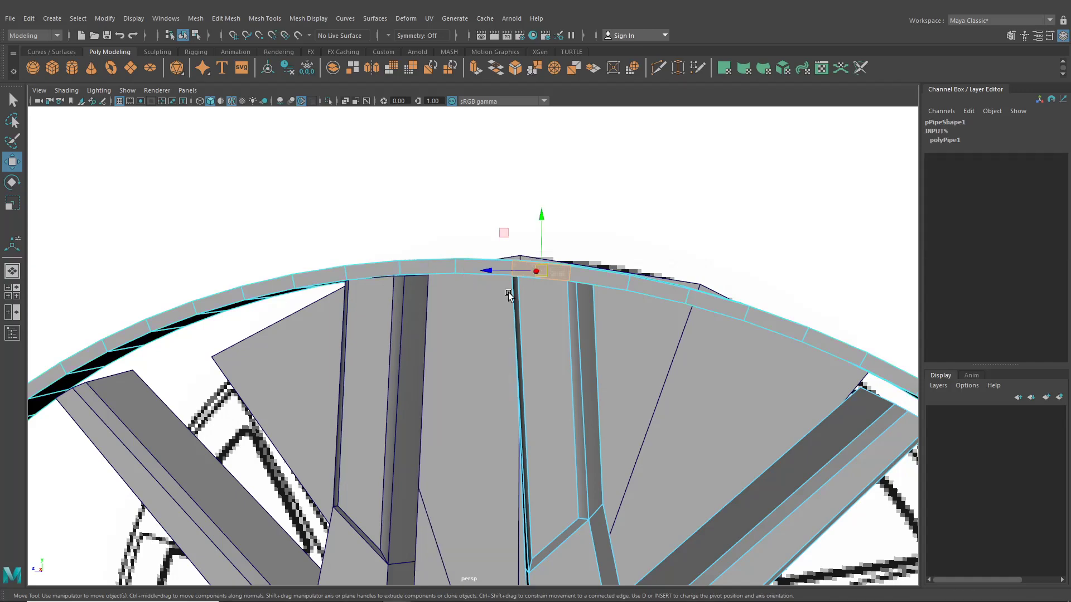
left_click(544, 312)
left_click_drag(571, 388, 478, 318, "alt")
left_click(588, 363)
left_click(632, 343, "shift")
left_click_drag(416, 266, 460, 283, "alt")
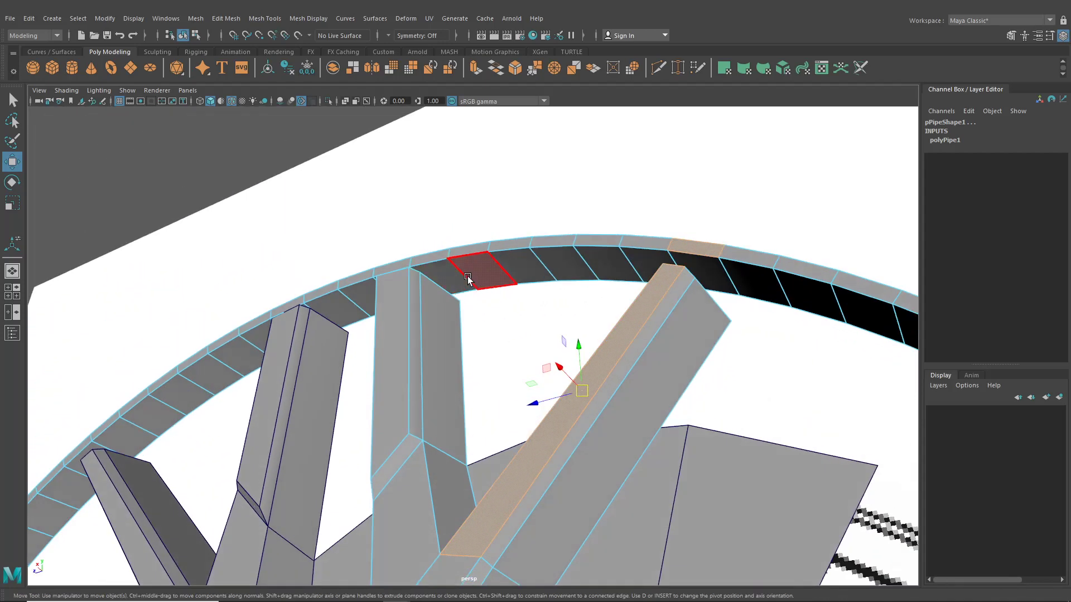
Select the whole loop of inner faces on the rim ring and extrude it inward with Local Translate Z 0.019
right_click(460, 282)
left_click(461, 282)
double_click(481, 273, "shift")
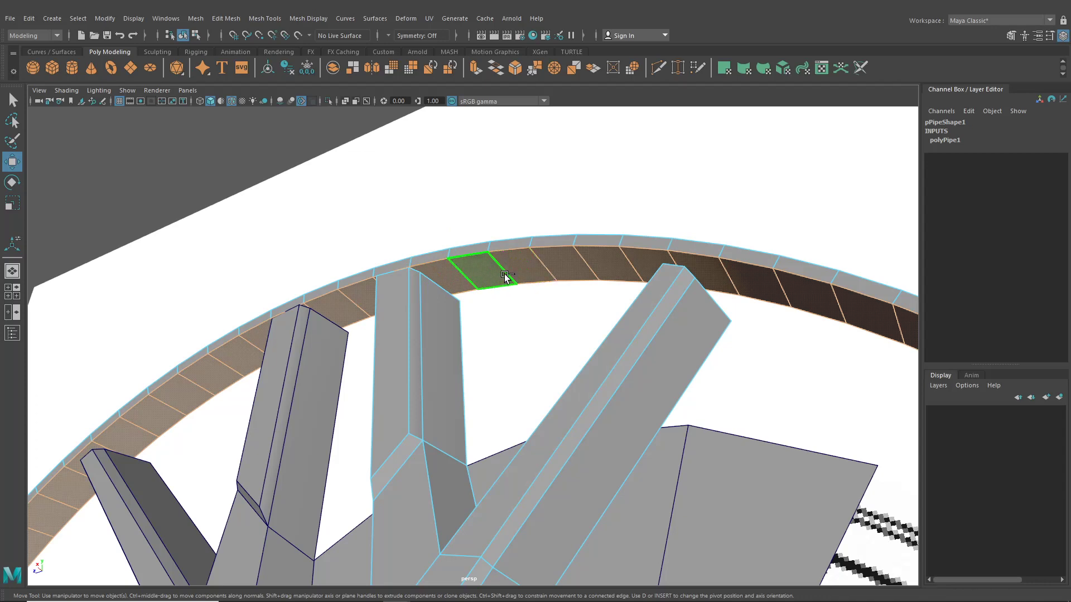
key("ctrl+e")
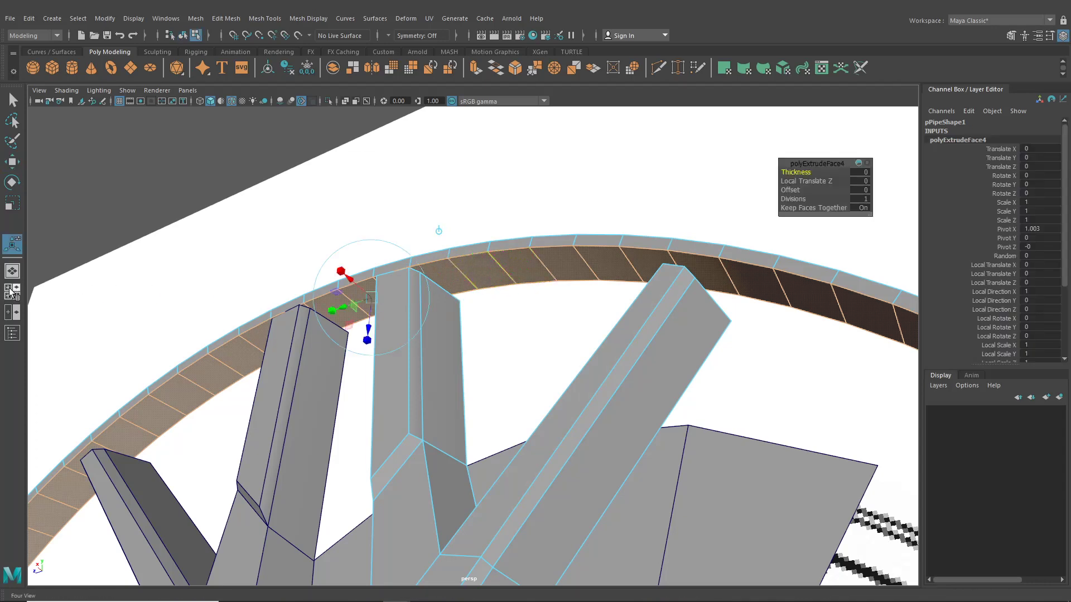
key("space")
scroll(725, 438, "down", 4)
middle_click_drag(680, 502, 655, 506, "alt")
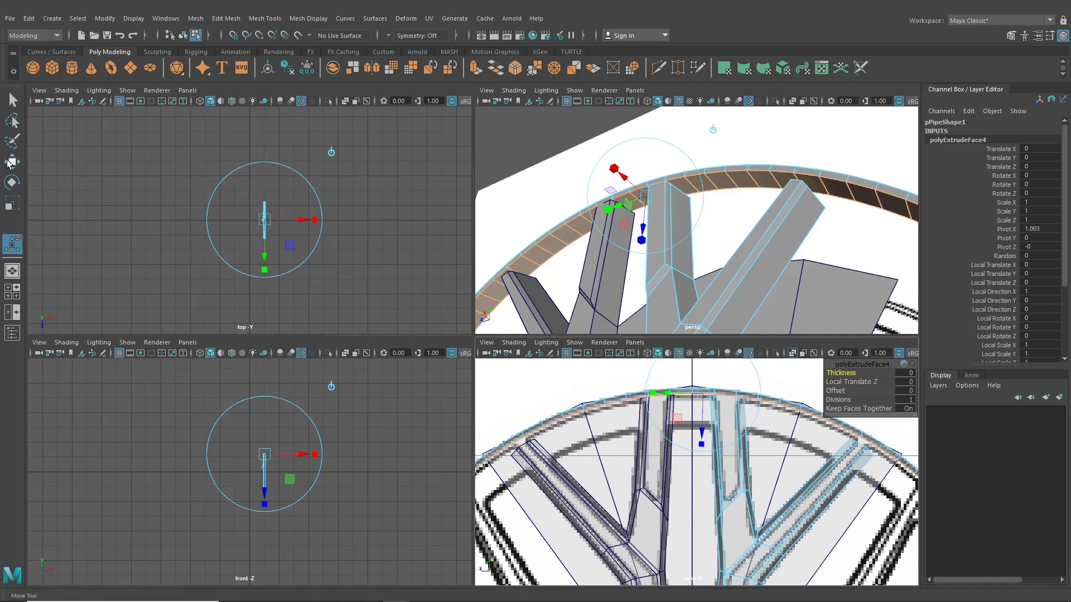
middle_click_drag(680, 420, 668, 477, "alt")
scroll(668, 477, "up", 6)
scroll(669, 477, "up", 1)
left_click_drag(686, 433, 682, 446)
Shift the extruded inner rim faces sideways with Local Translate X -0.019 to form a sloped step
left_click(12, 271)
left_click_drag(565, 390, 458, 417, "alt")
scroll(444, 334, "up", 5)
middle_click_drag(440, 307, 435, 360, "alt")
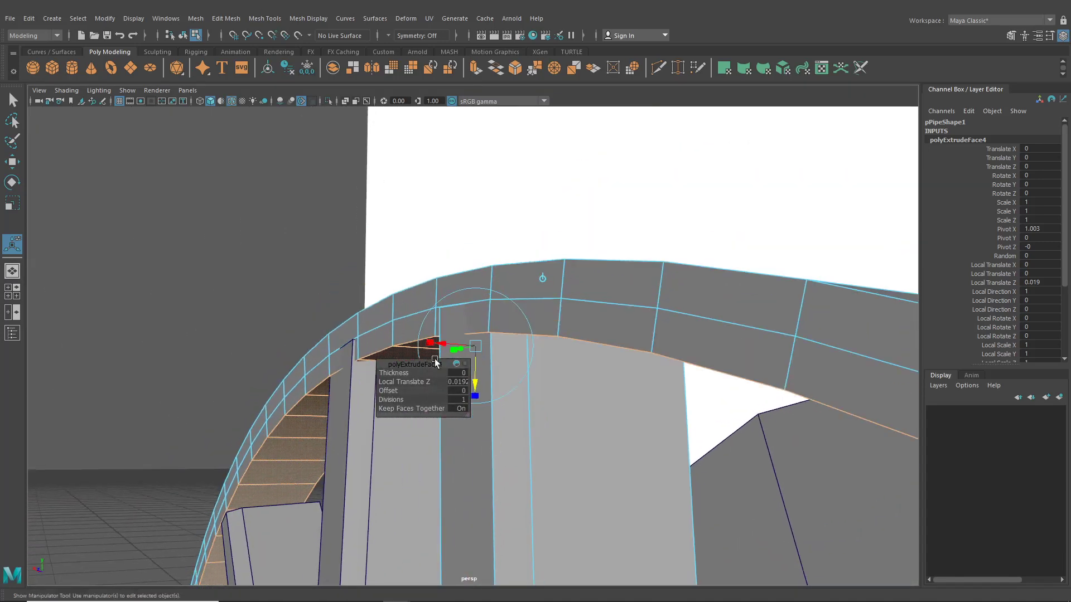
left_click_drag(436, 363, 625, 370, "alt")
Extrude the inner face loop again with Local Translate Z 0.103, reaching the reference's inner rim line
left_click(14, 292)
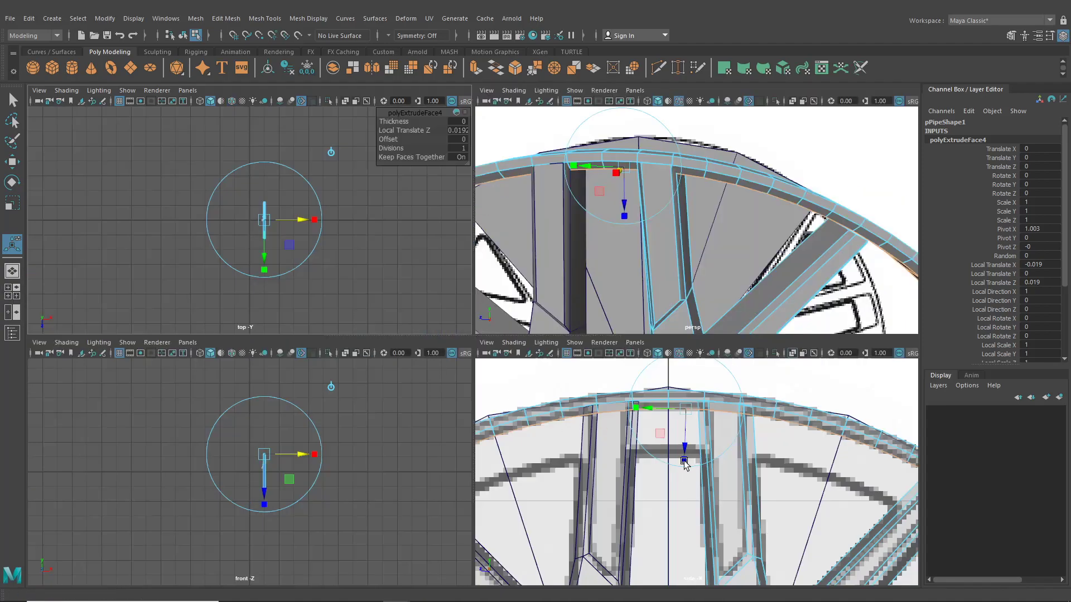
key("space")
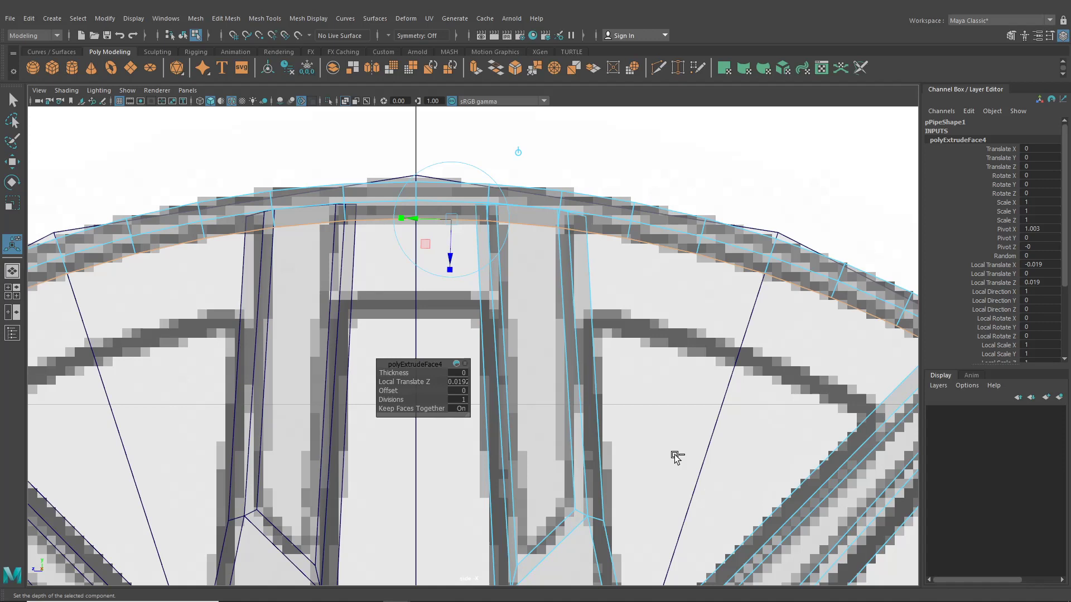
key("ctrl+e")
left_click_drag(449, 260, 444, 353)
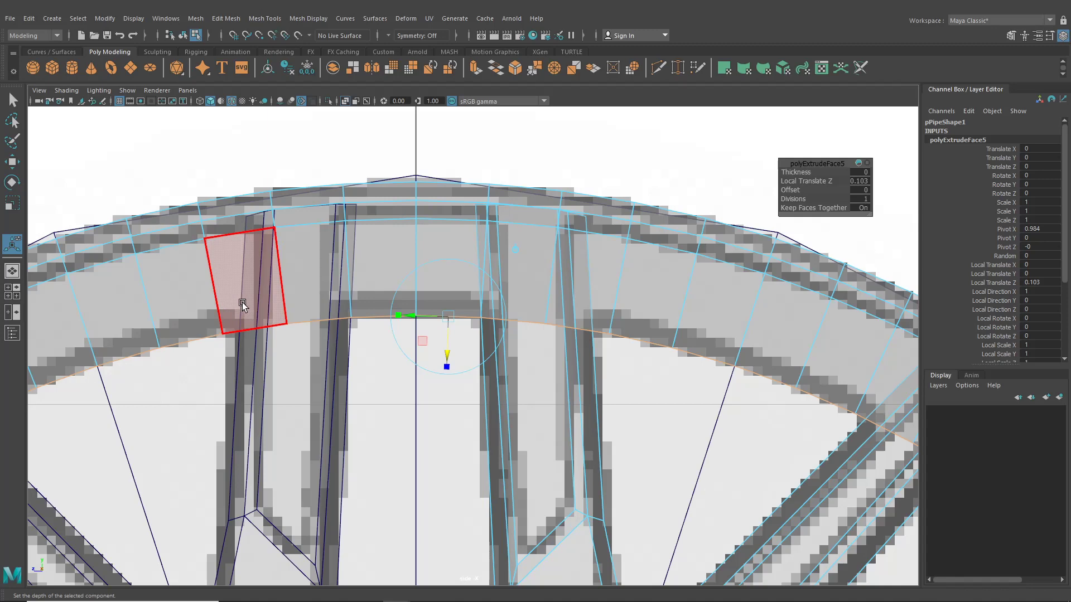
Slope the extruded inner rim faces with Local Translate X -0.098 and Local Translate Z 0.093
left_click(12, 272)
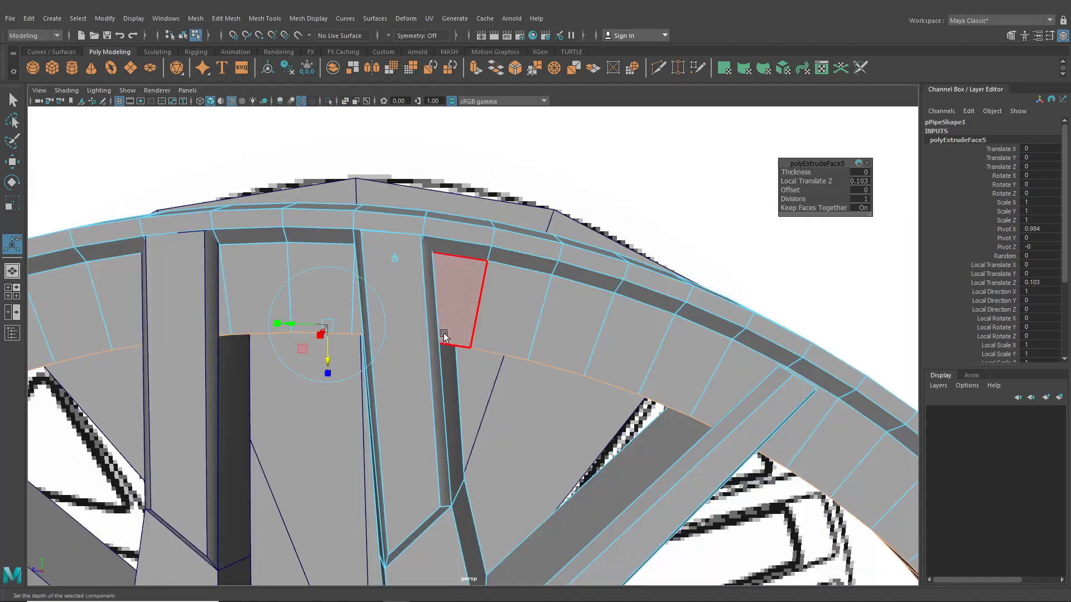
left_click(12, 291)
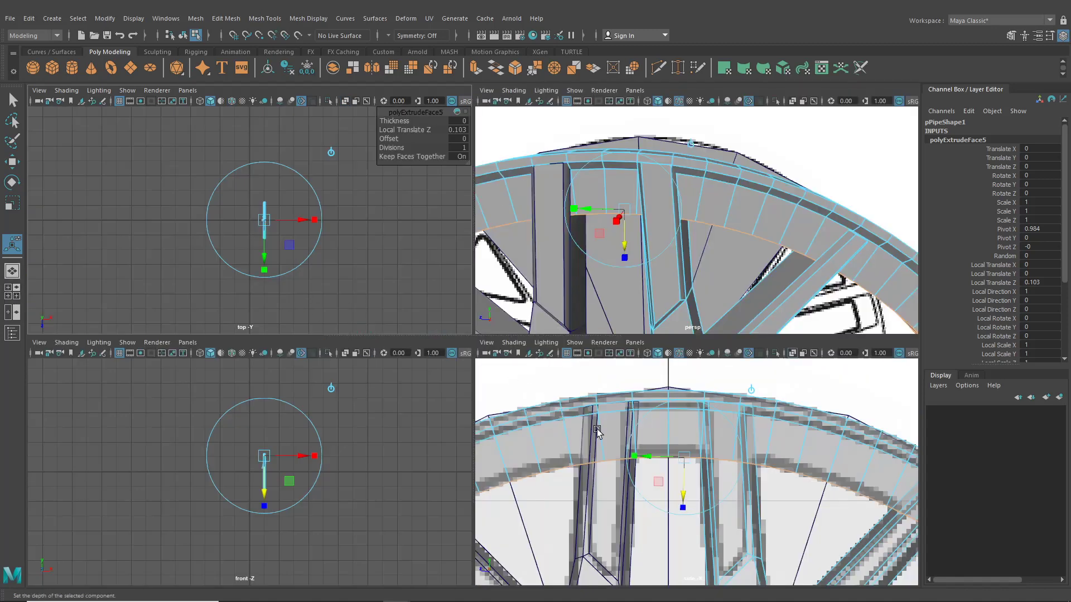
key("space")
left_click_drag(447, 342, 509, 363)
left_click(12, 271)
middle_click_drag(509, 363, 518, 355, "alt")
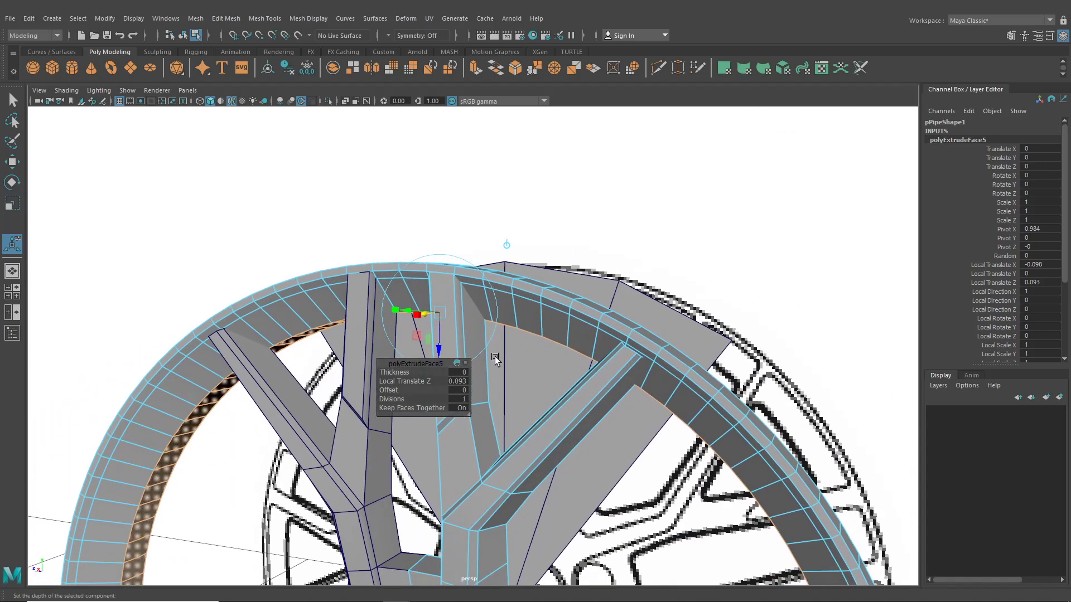
left_click(12, 291)
key("space")
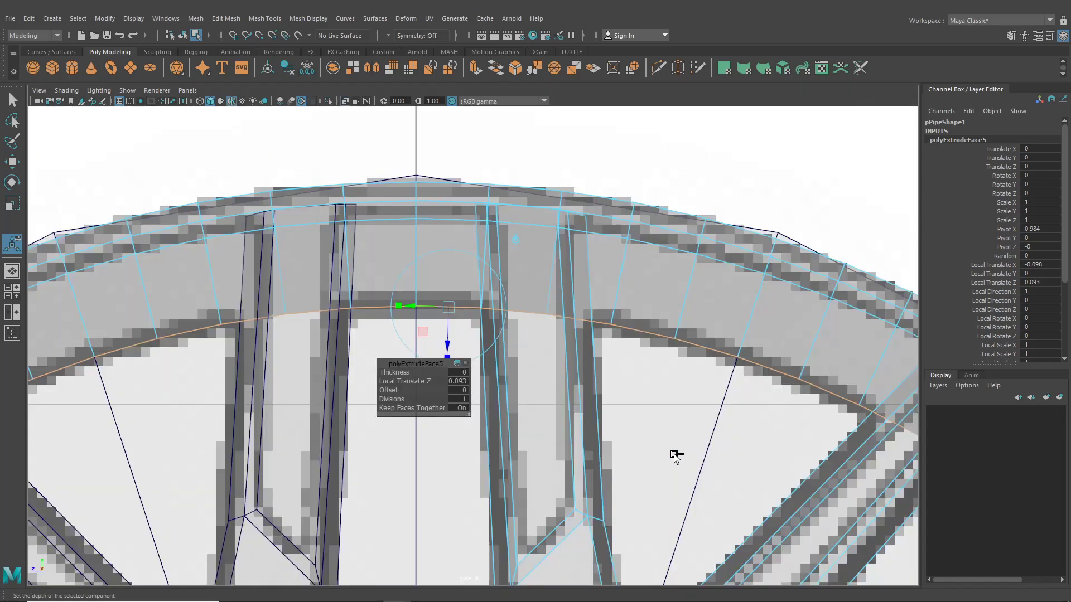
Extrude the rim ring's inner face loop once more with Local Translate Z 0.012
key("ctrl+e")
left_click_drag(446, 343, 448, 356)
left_click(11, 271)
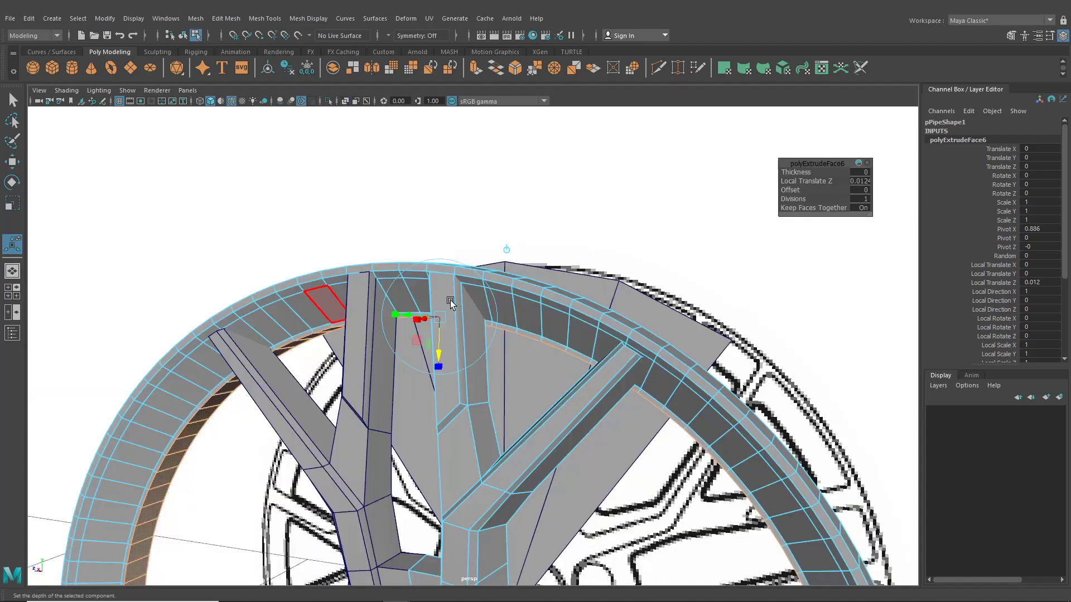
Select the adjoining stepped and wide face loops on the rim ring's back side and delete them
mouse_move(499, 334)
left_mouse_down("alt")
mouse_move(370, 308)
mouse_move(451, 353)
mouse_move(580, 325)
mouse_move(480, 327)
left_mouse_up("alt")
right_click(542, 333)
key("q")
scroll(481, 328, "down", 5)
scroll(481, 328, "up", 3)
left_click(460, 287)
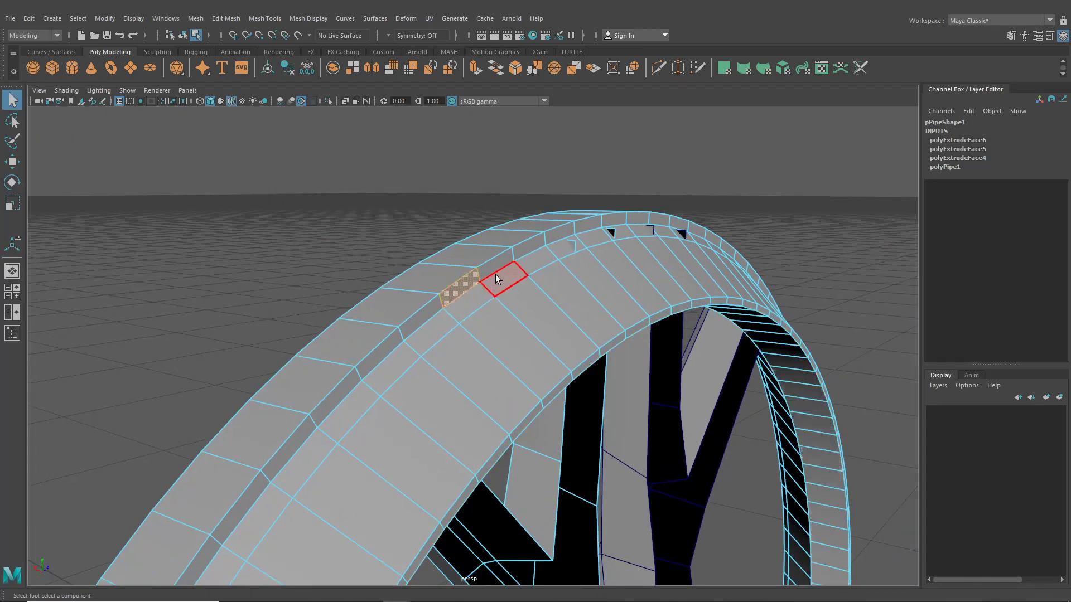
double_click(493, 266, "shift")
left_click(501, 281, "shift")
double_click(484, 291, "shift")
left_click(502, 308, "shift")
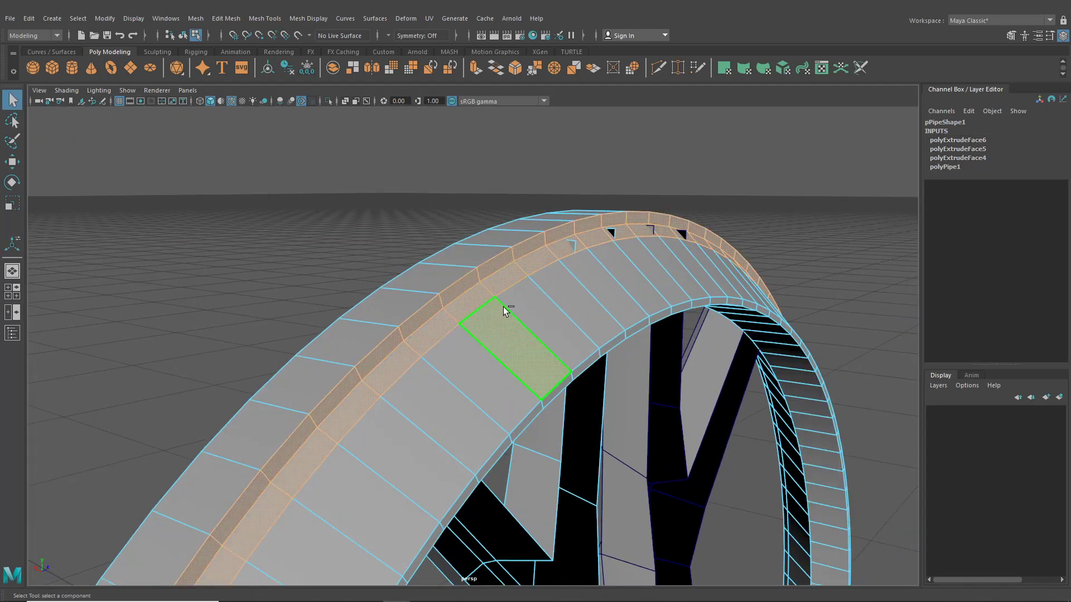
double_click(520, 302, "shift")
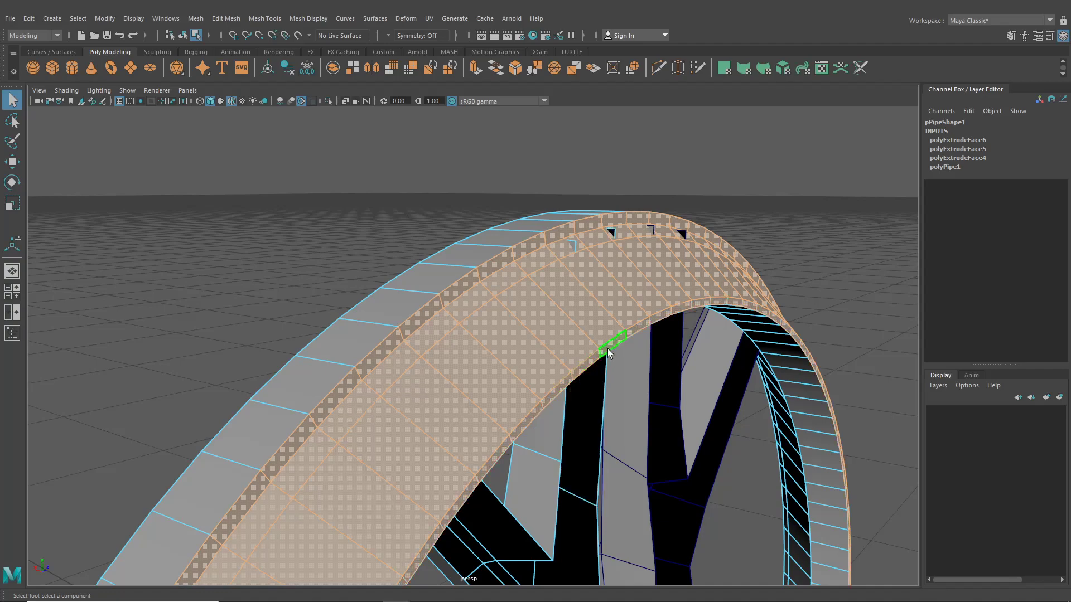
key("Delete")
left_click_drag(608, 360, 763, 348, "alt")
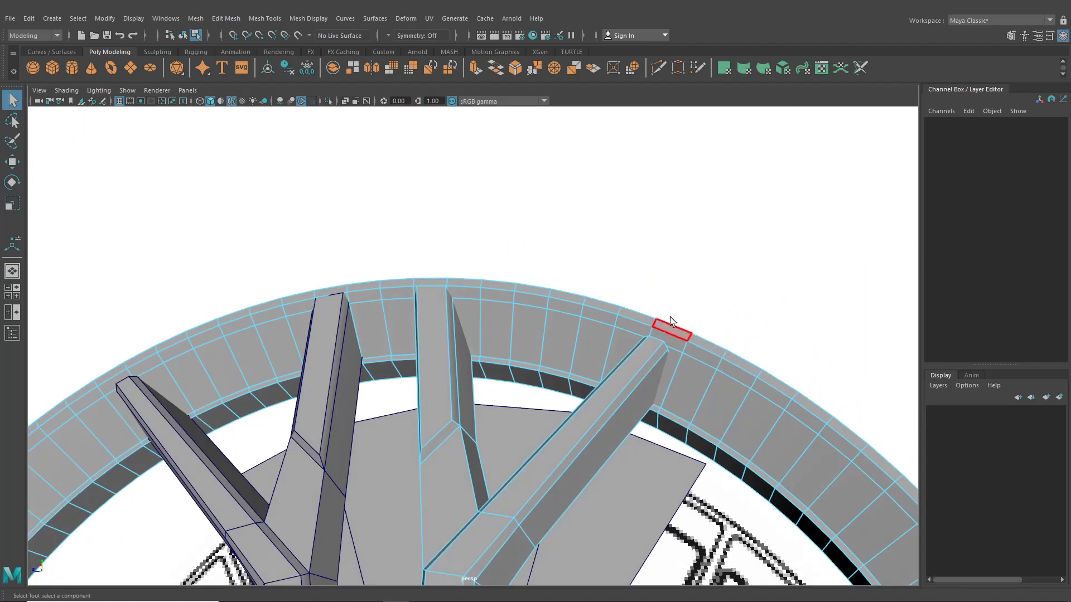
Snap the original half-spoke's front inner corner vertex, where it meets the rim, onto the rim ring's nearest vertex
left_click(185, 37)
scroll(425, 319, "down", 5)
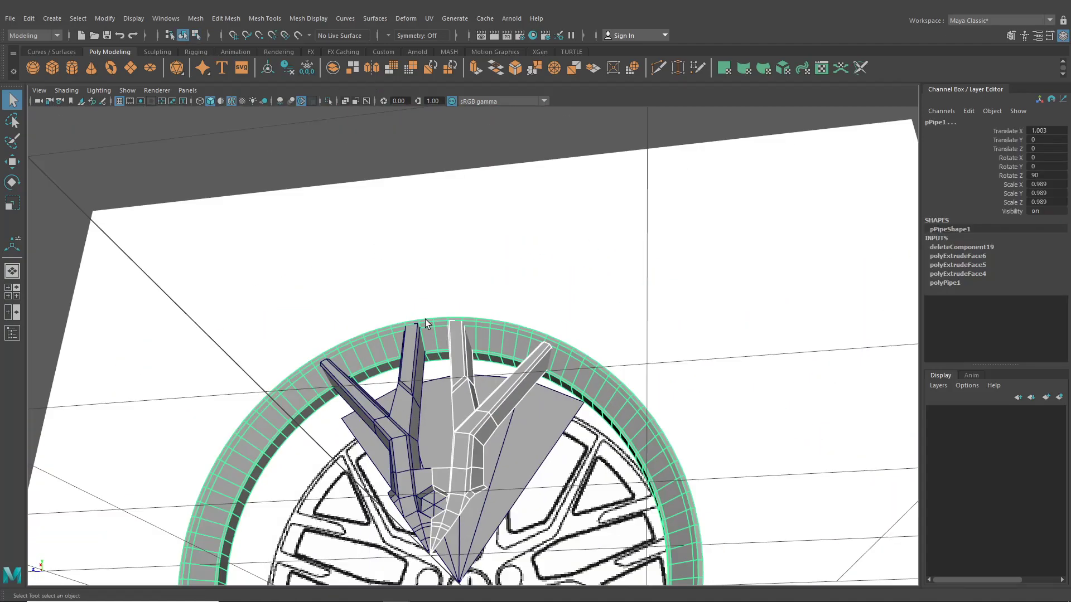
left_click_drag(425, 319, 354, 310, "alt")
left_click(357, 139)
scroll(542, 406, "up", 5)
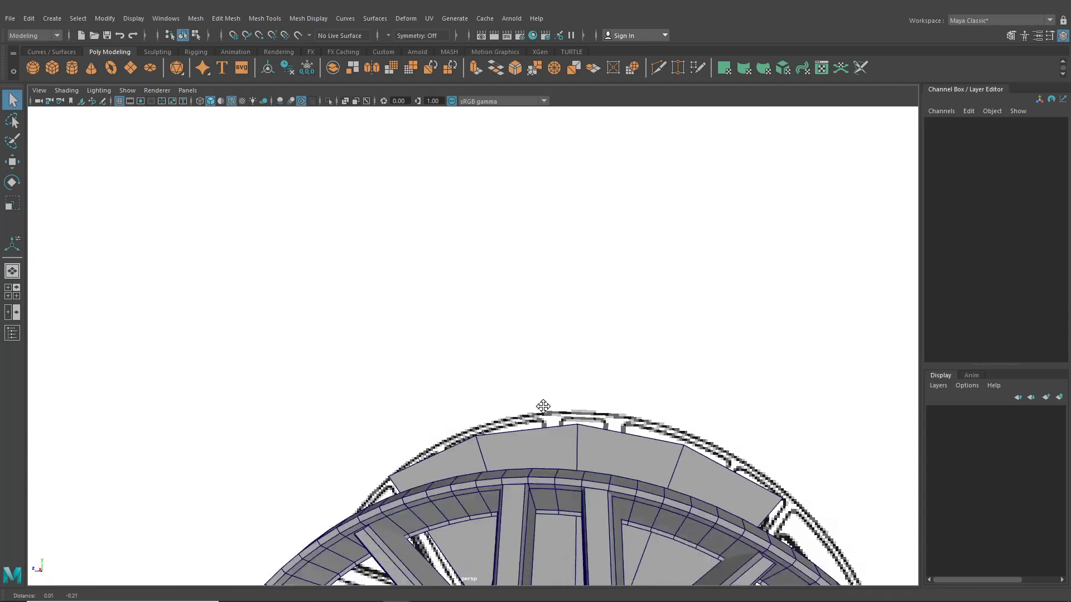
left_click(516, 393)
scroll(485, 378, "up", 2)
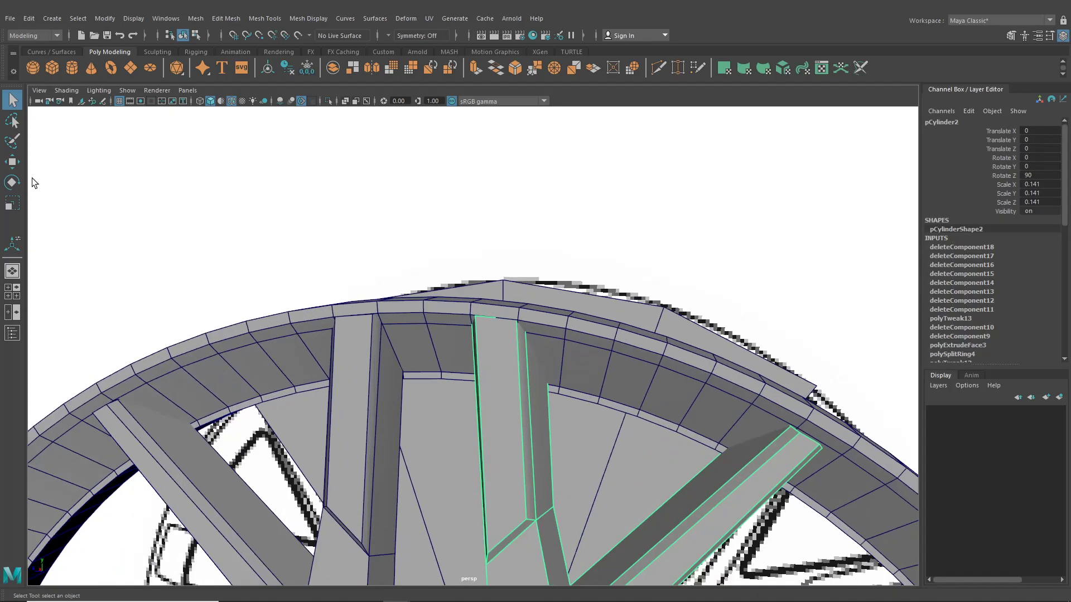
left_click(11, 161)
scroll(386, 356, "up", 4)
right_click_drag(458, 283, 445, 307)
left_click(472, 297)
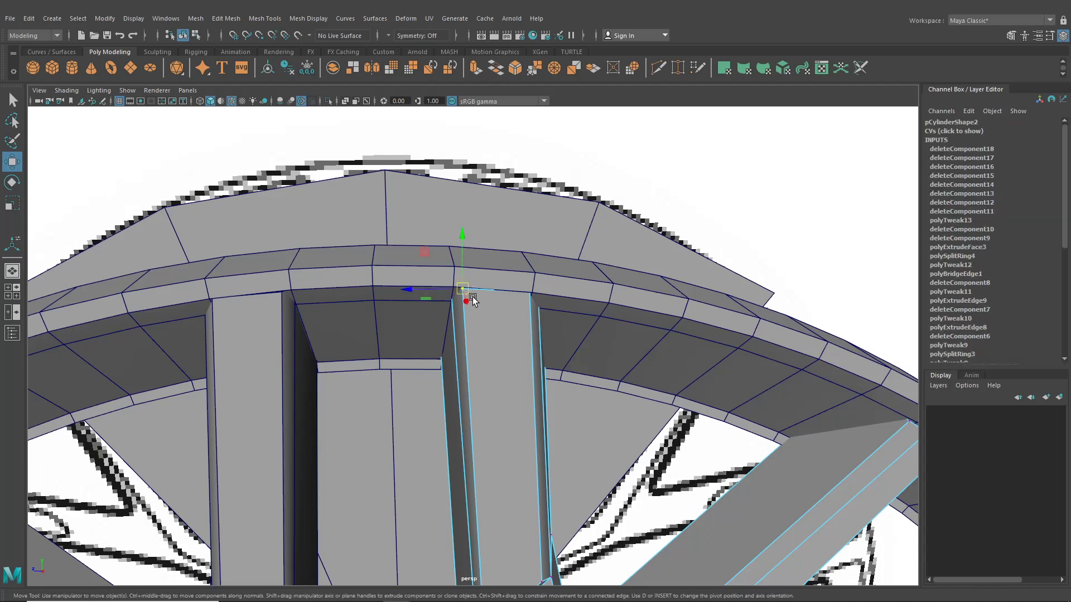
key("v")
left_click_drag(471, 291, 460, 288)
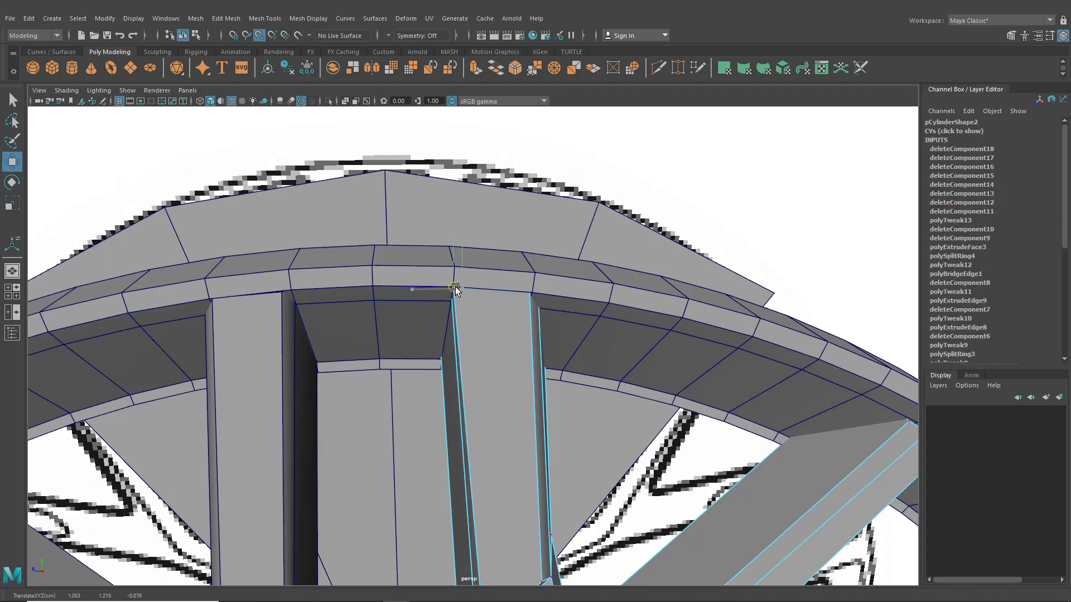
Snap the outer corner vertices at the half-spoke's rim end onto the neighbouring rim ring vertices
left_click(531, 292)
left_click_drag(532, 292, 579, 332)
key("v")
key("v")
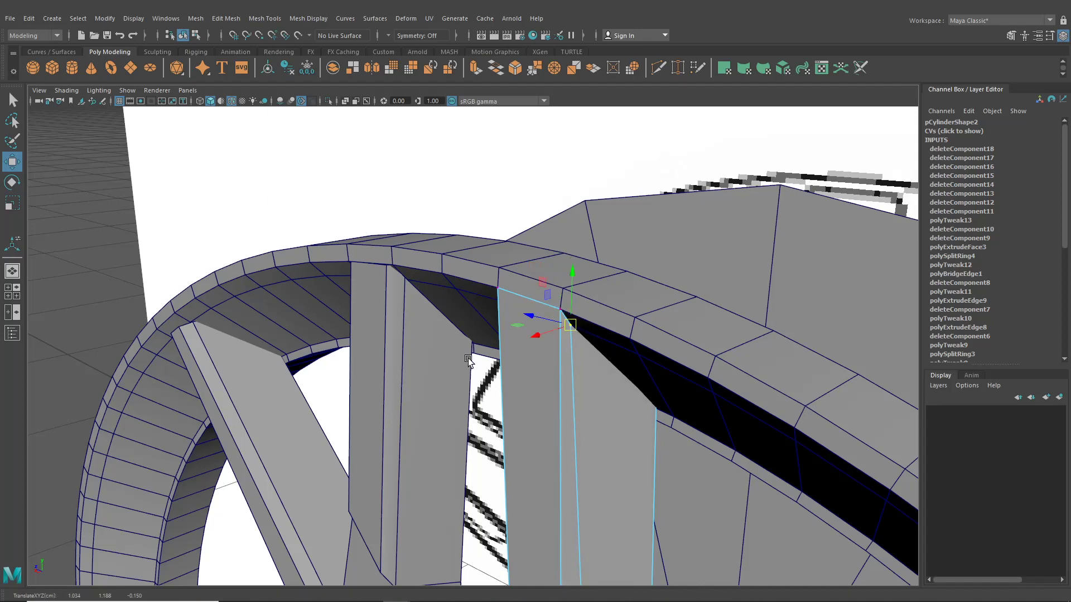
left_click_drag(468, 363, 437, 314, "alt")
left_click_drag(397, 363, 364, 401)
key("v")
key("ctrl+z")
scroll(409, 381, "down", 3)
key("ctrl+z")
key("ctrl+z")
Snap the two rear corner vertices at the half-spoke's rim end onto the rim ring's inner-edge vertices
left_click(588, 336)
left_click_drag(519, 373, 750, 360, "alt")
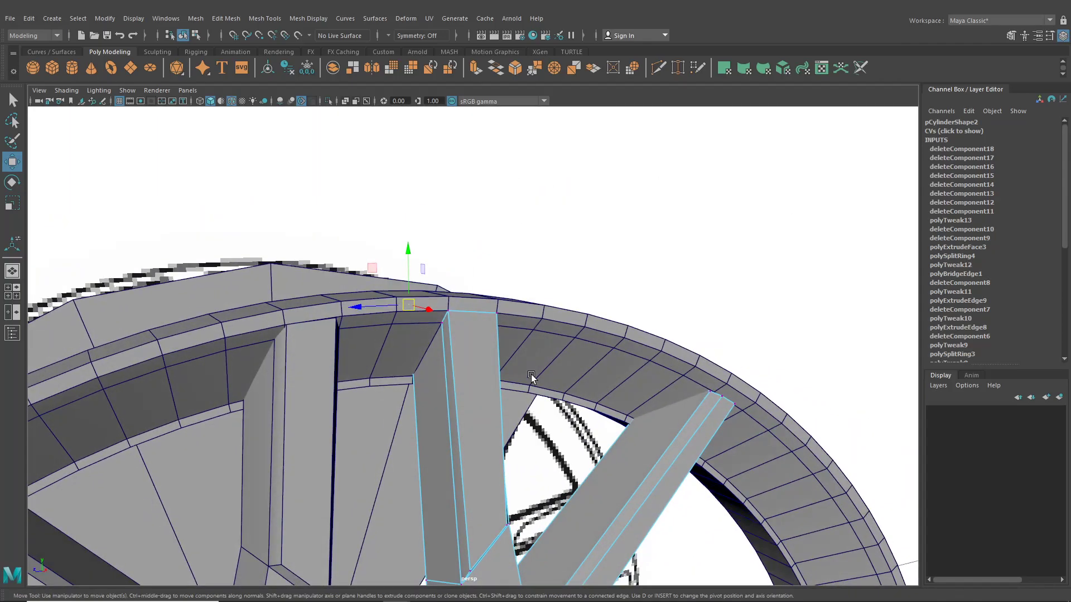
left_click_drag(409, 307, 414, 379)
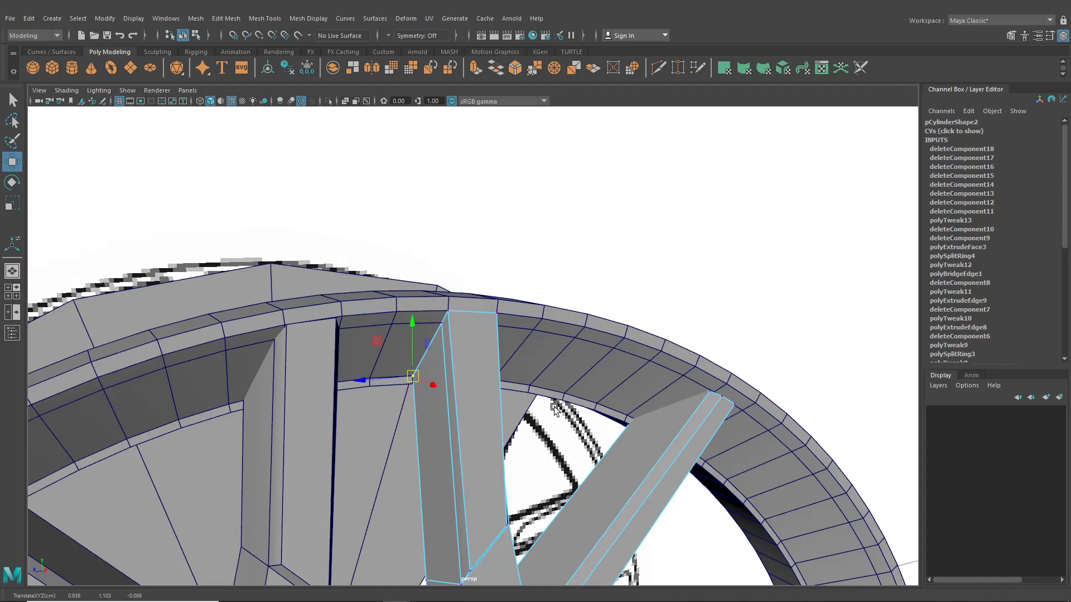
left_click_drag(547, 404, 321, 406, "alt")
left_click(520, 349)
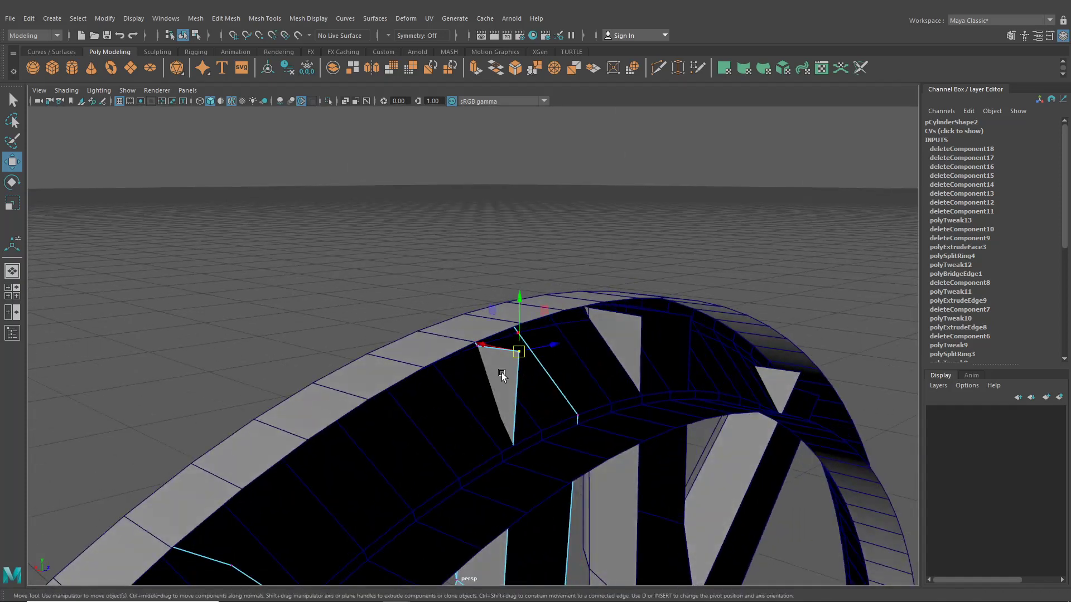
left_click_drag(489, 404, 678, 367, "alt")
key("ctrl+z")
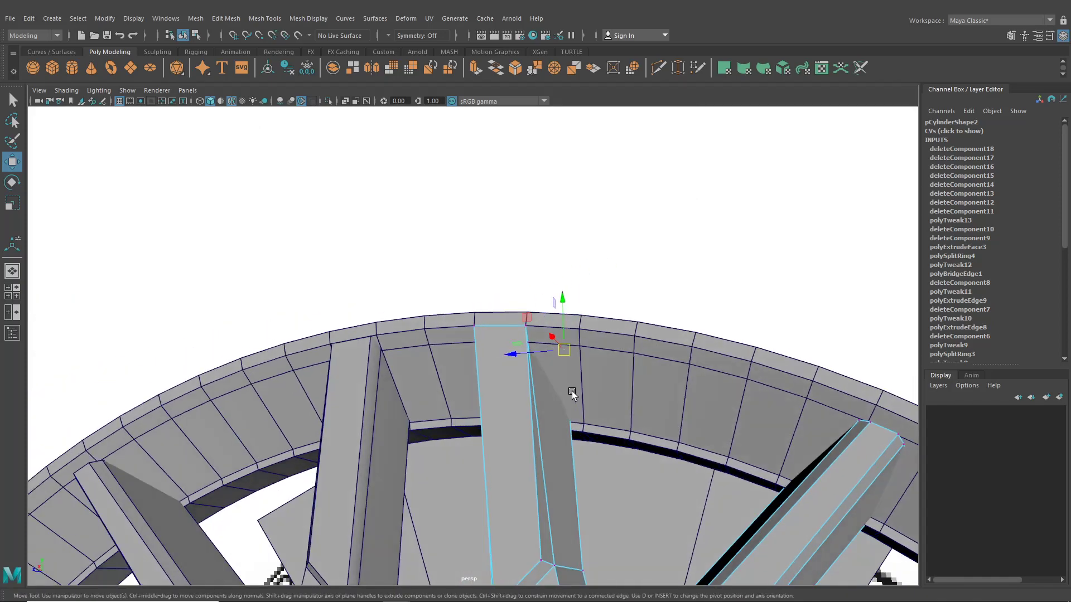
left_click_drag(567, 347, 547, 407)
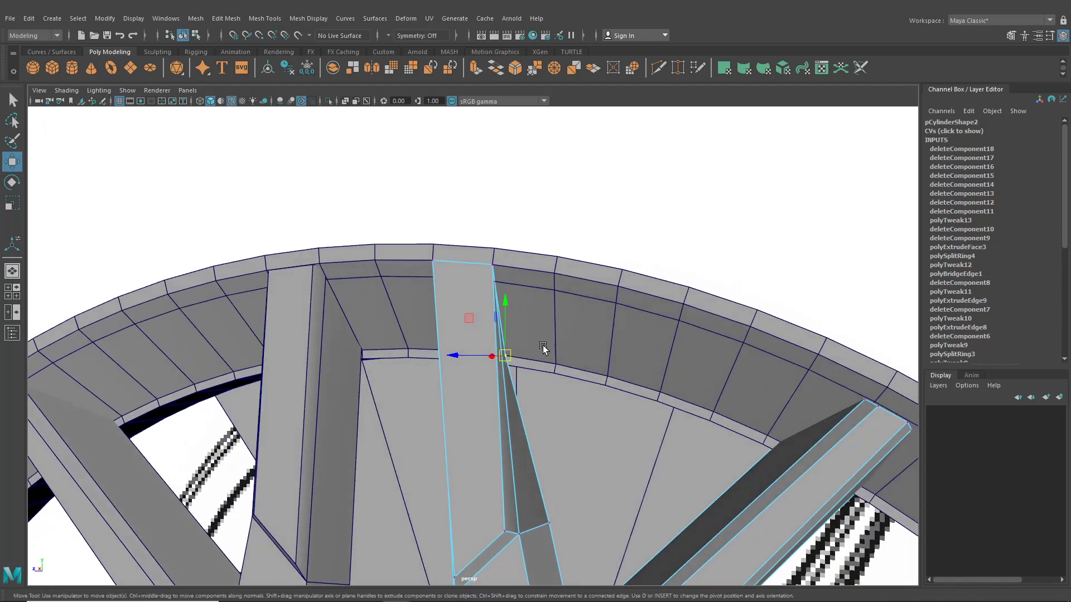
Select the rim ring's step vertex beside the spoke's outer edge and set the transform constraint to Edge Slide
right_click_drag(554, 299, 524, 289)
left_click(518, 294)
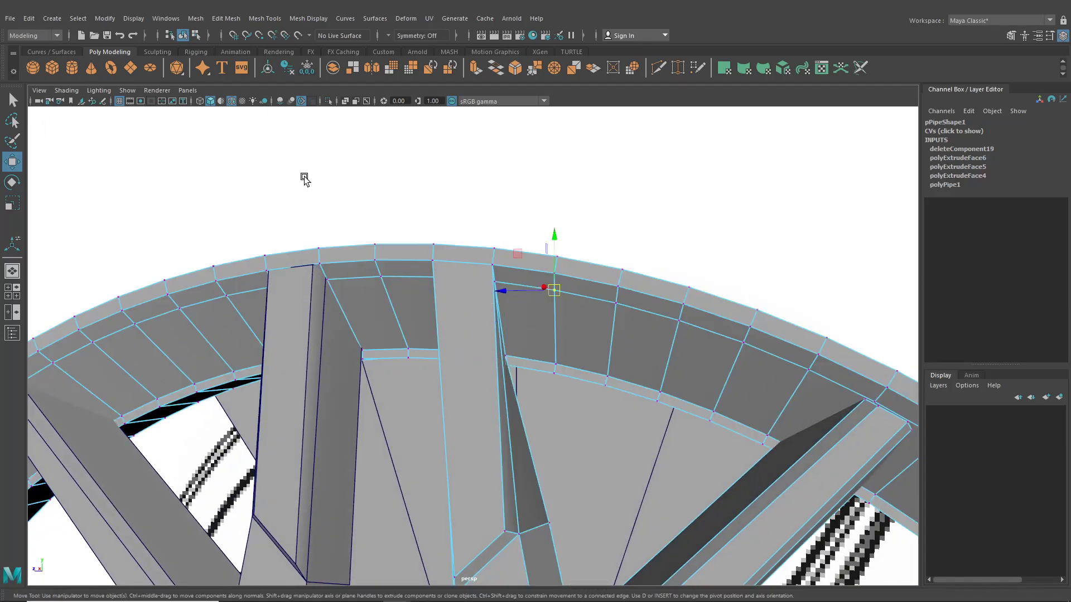
left_click(183, 36)
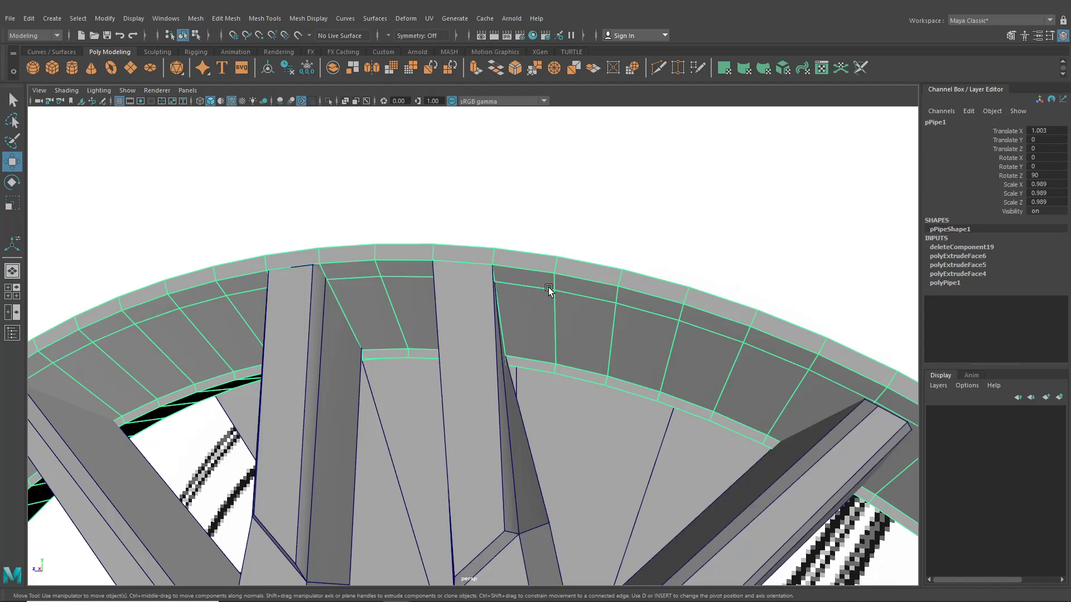
right_click_drag(548, 290, 492, 284)
left_click(494, 282)
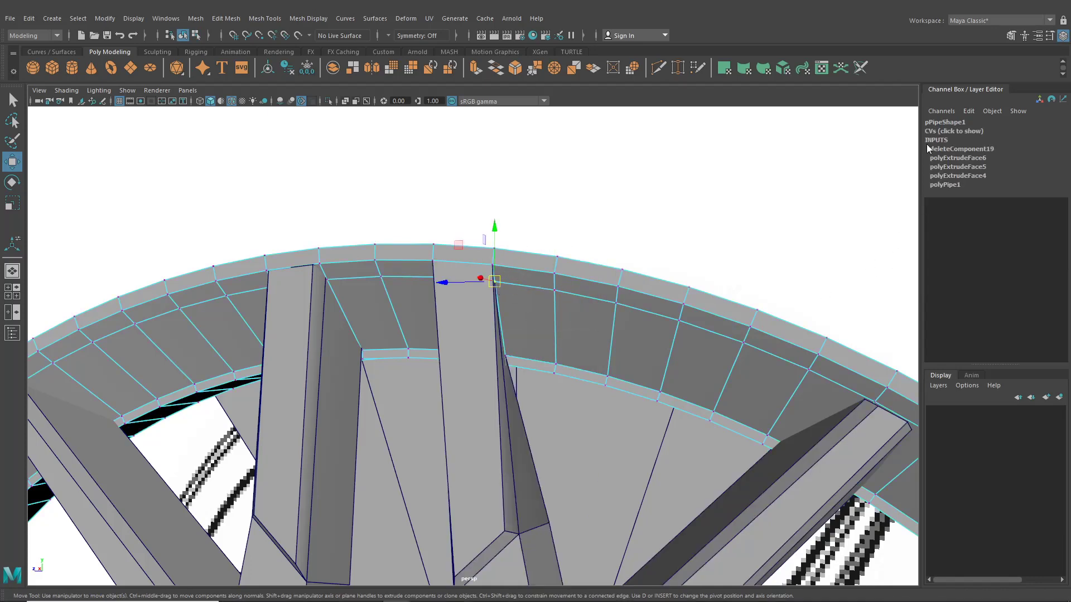
left_click(1023, 37)
left_click(1024, 37)
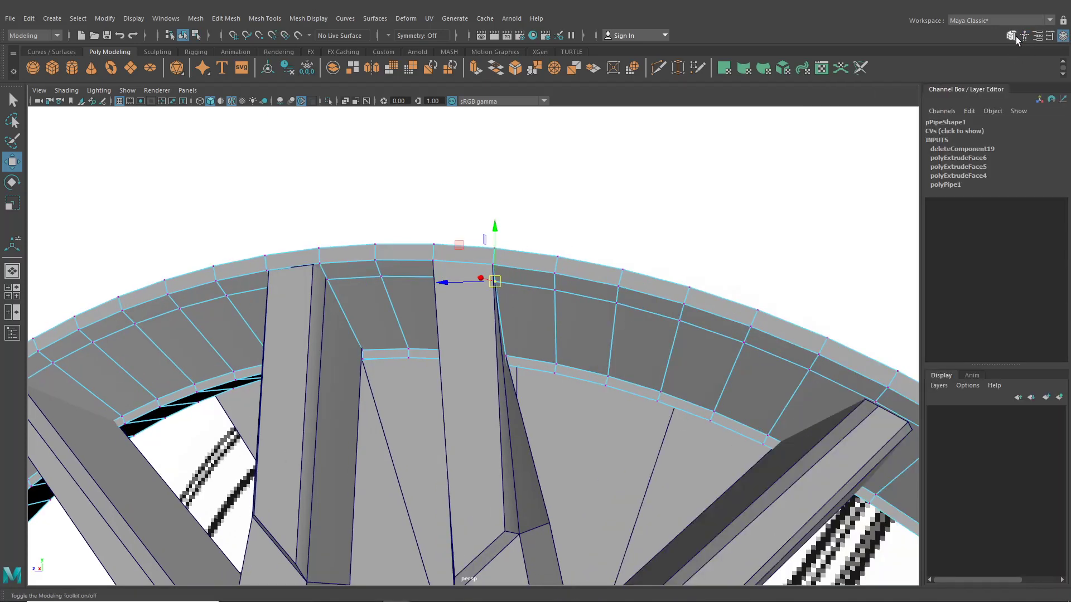
left_click(1011, 36)
left_click(1063, 36)
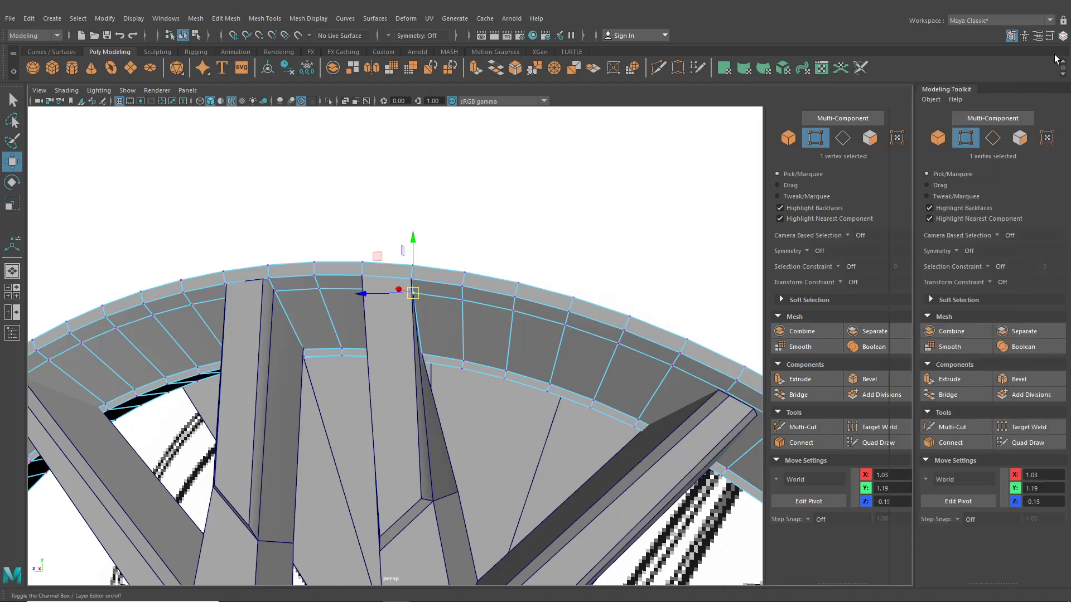
left_click(992, 281)
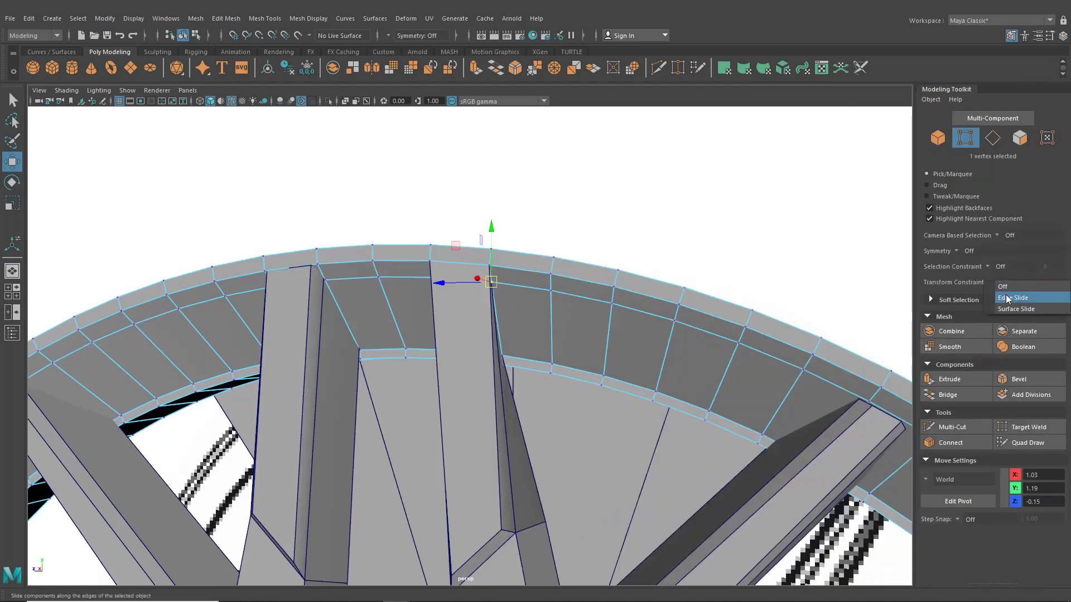
left_click(1010, 297)
In the side view, slide the rim ring's upper and lower vertices at the spoke's outer edge to about Z -0.17
key("space")
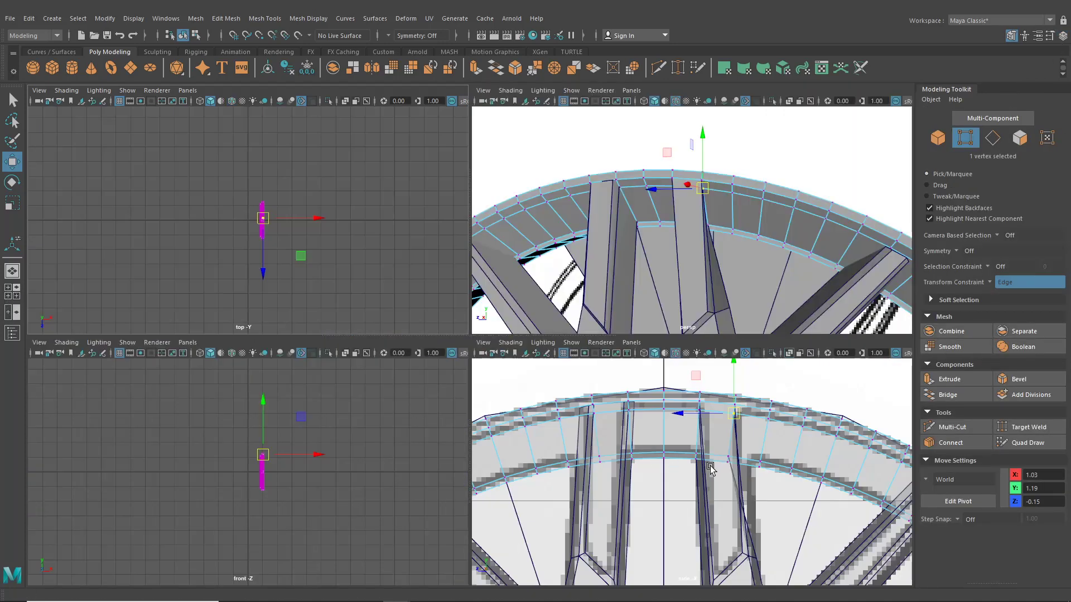
key("space")
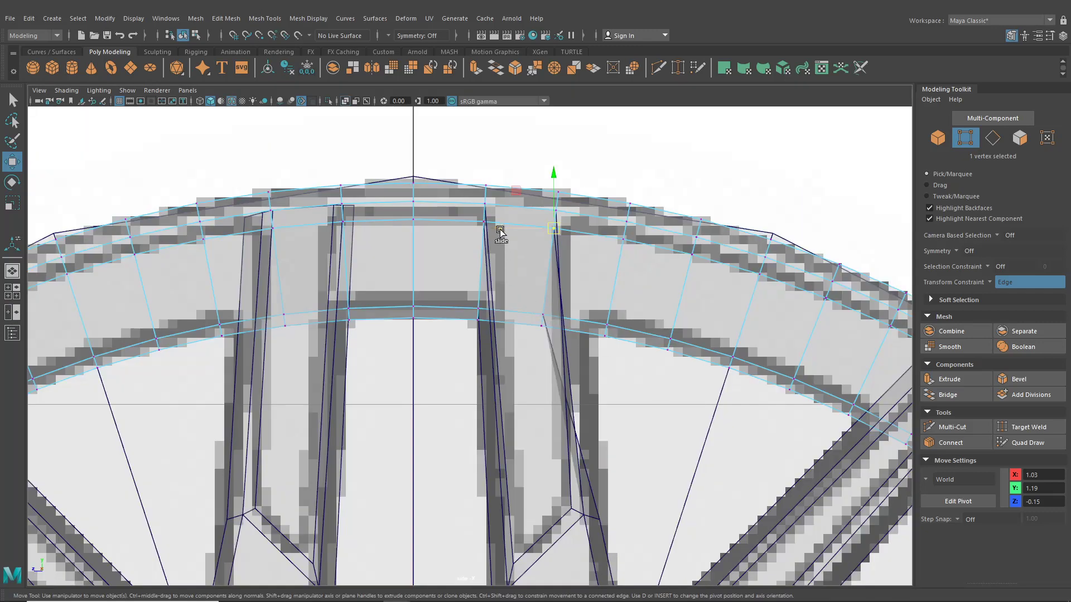
middle_click_drag(500, 232, 523, 233)
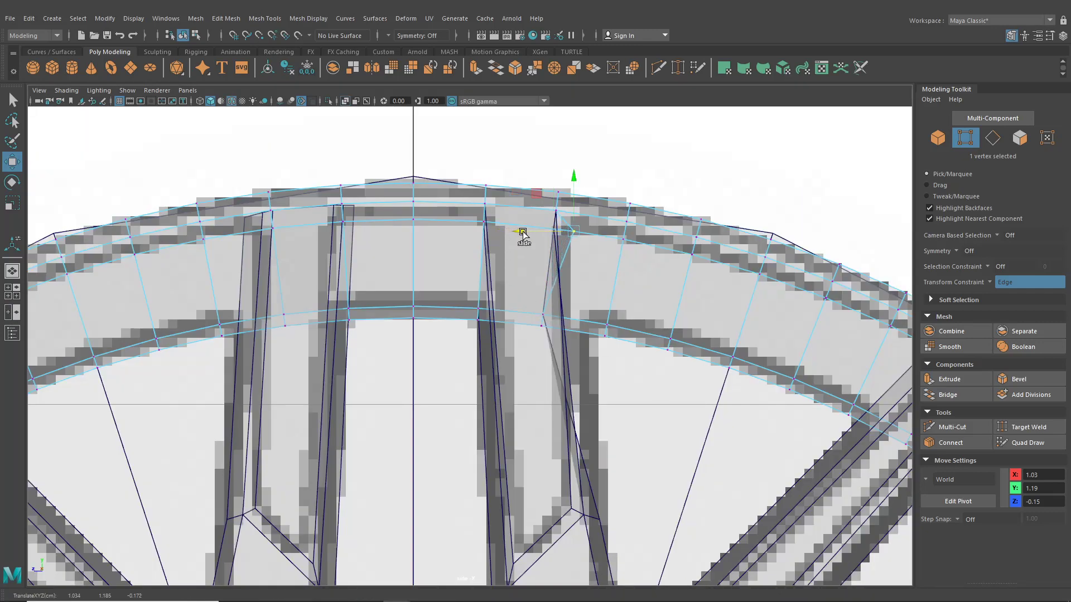
left_click(540, 313)
middle_click_drag(490, 311, 511, 321)
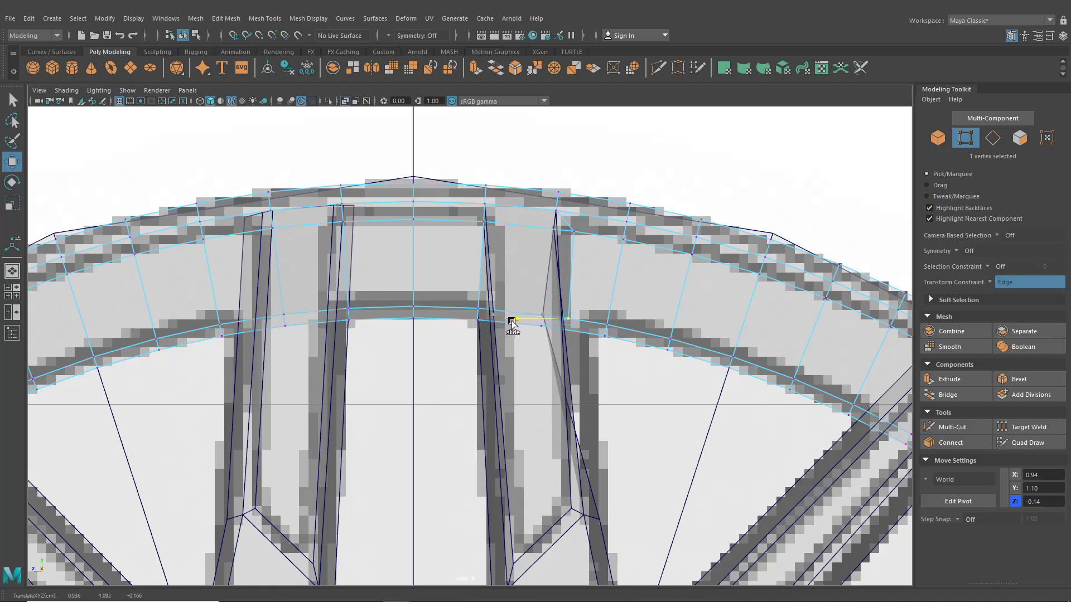
left_click(567, 238)
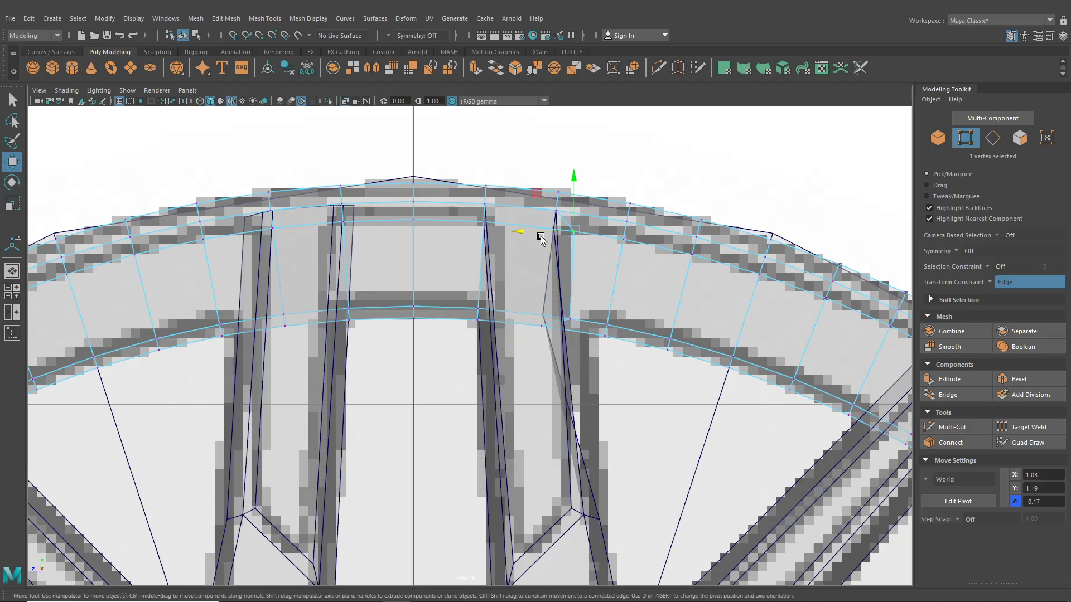
middle_click_drag(544, 237, 533, 234)
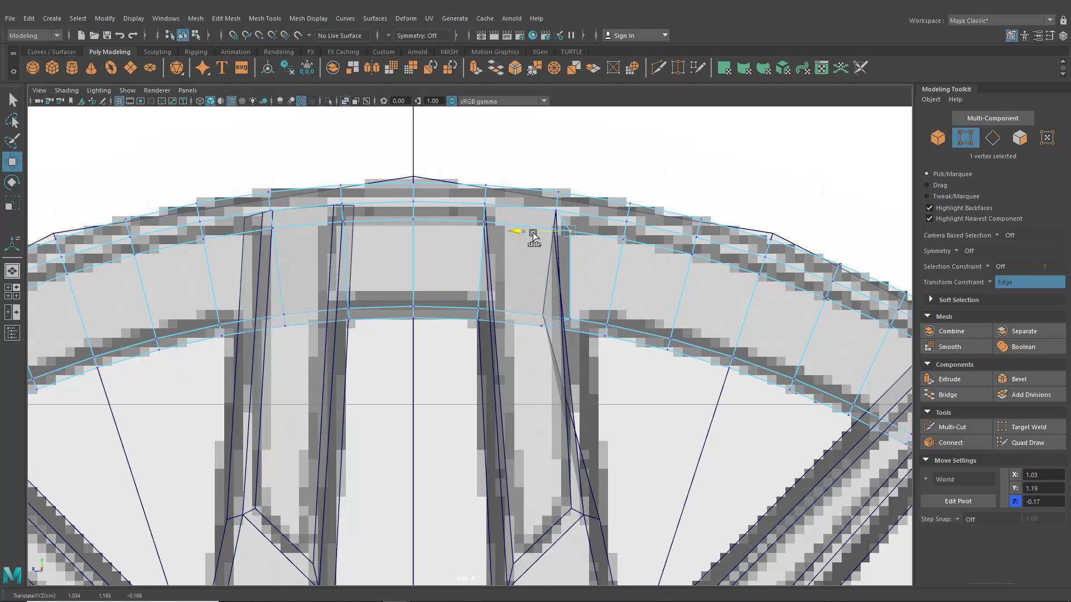
Slide the rim ring's upper and lower vertices at the spoke's inner edge slightly toward the wheel's vertical centre line
left_click(484, 225)
middle_click_drag(467, 224, 459, 221)
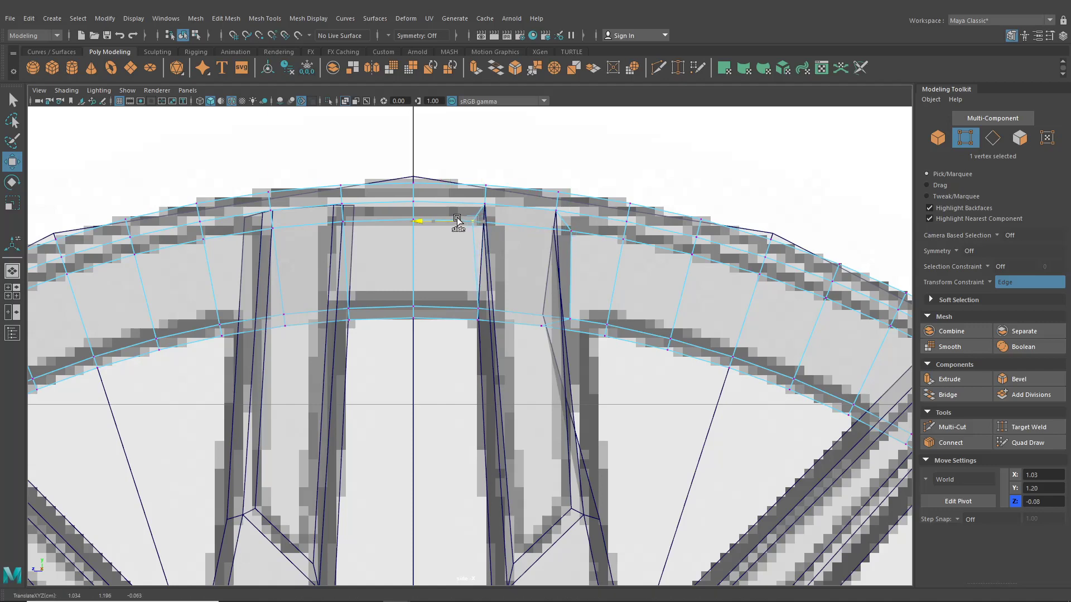
key("F8")
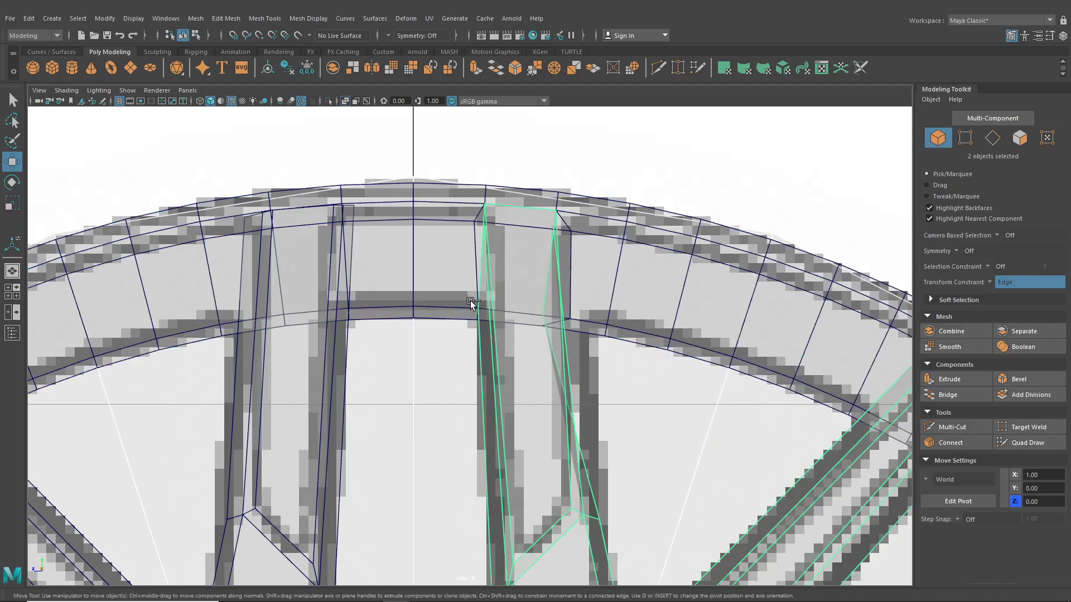
key("F8")
left_click(475, 306)
middle_click_drag(466, 308, 456, 308)
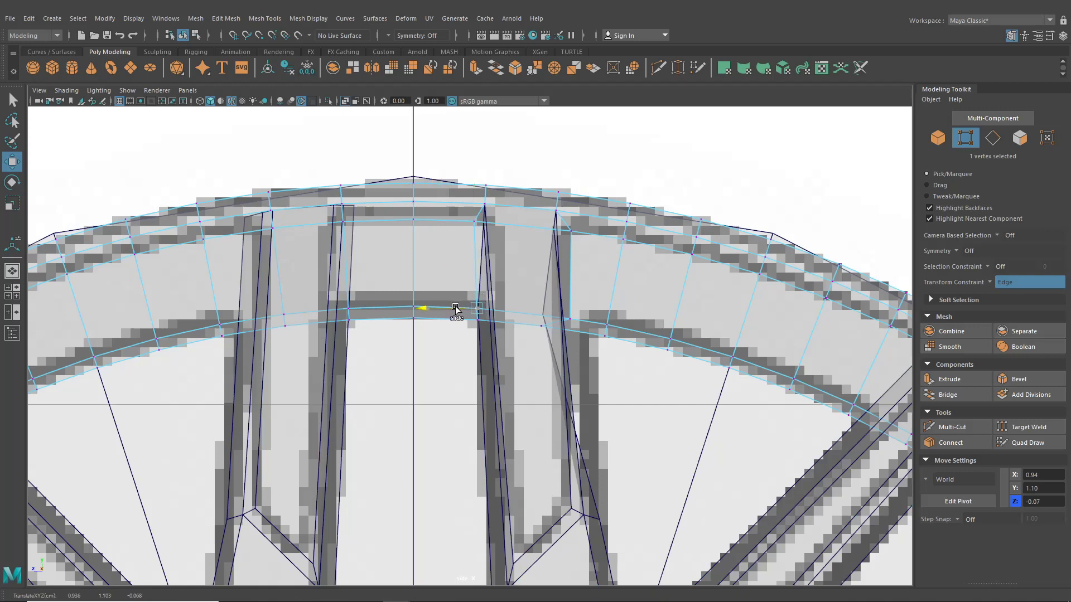
Slide the rim ring's upper step vertex at the spoke's inner edge to about Z -0.06, and return to object selection in perspective
left_click(464, 226)
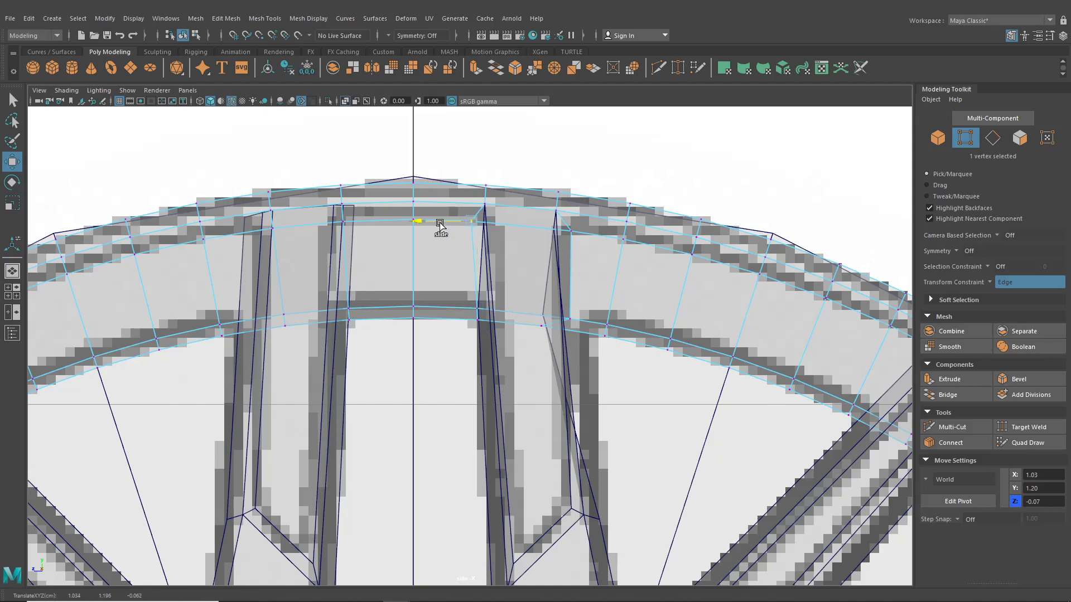
left_click(12, 270)
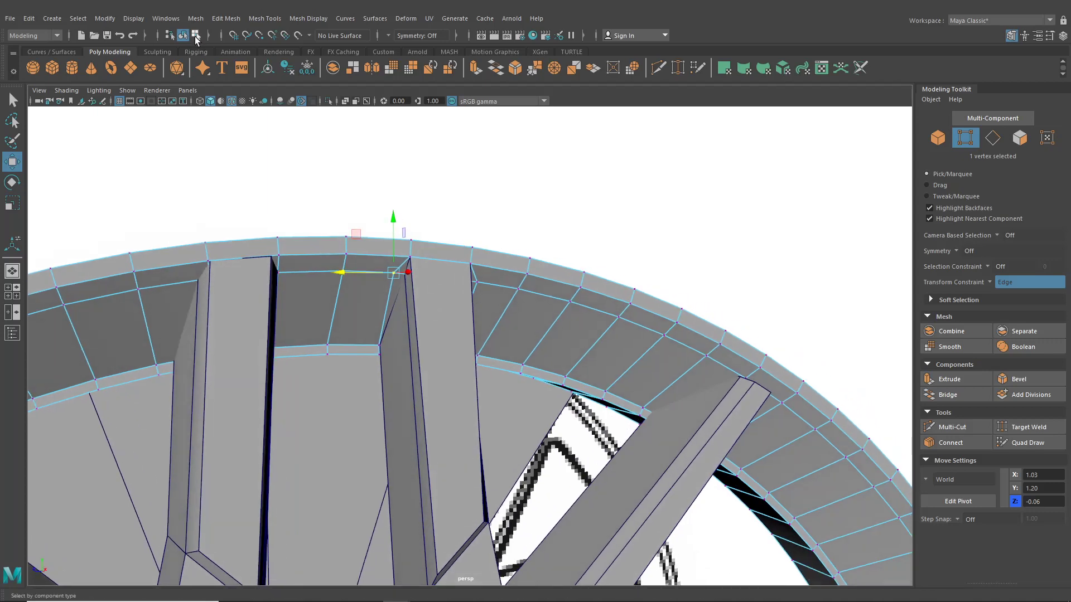
left_click(183, 36)
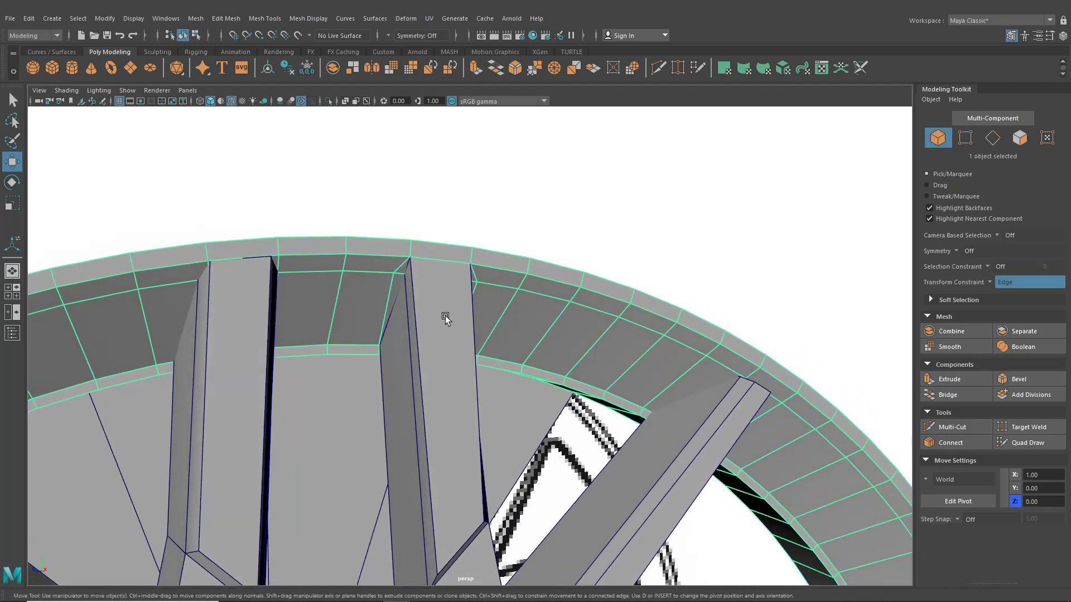
Turn the transform constraint off and try to snap the half-spoke's upper inner-edge vertex onto the rim ring's step vertex
right_click_drag(398, 285, 424, 248)
left_click(409, 273)
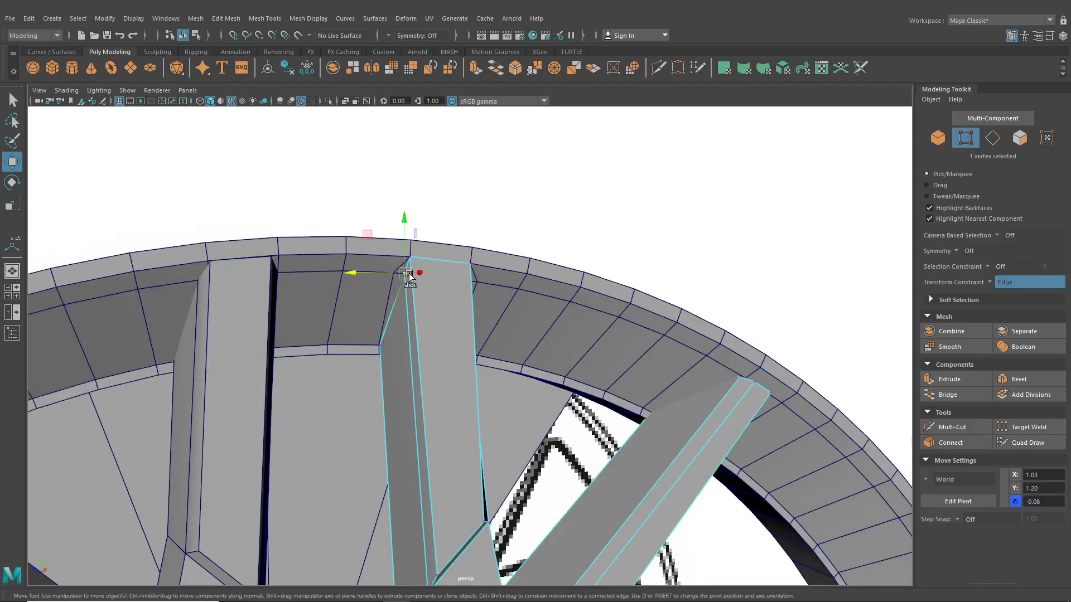
left_click(991, 282)
left_click(1007, 289)
left_click_drag(404, 273, 393, 276)
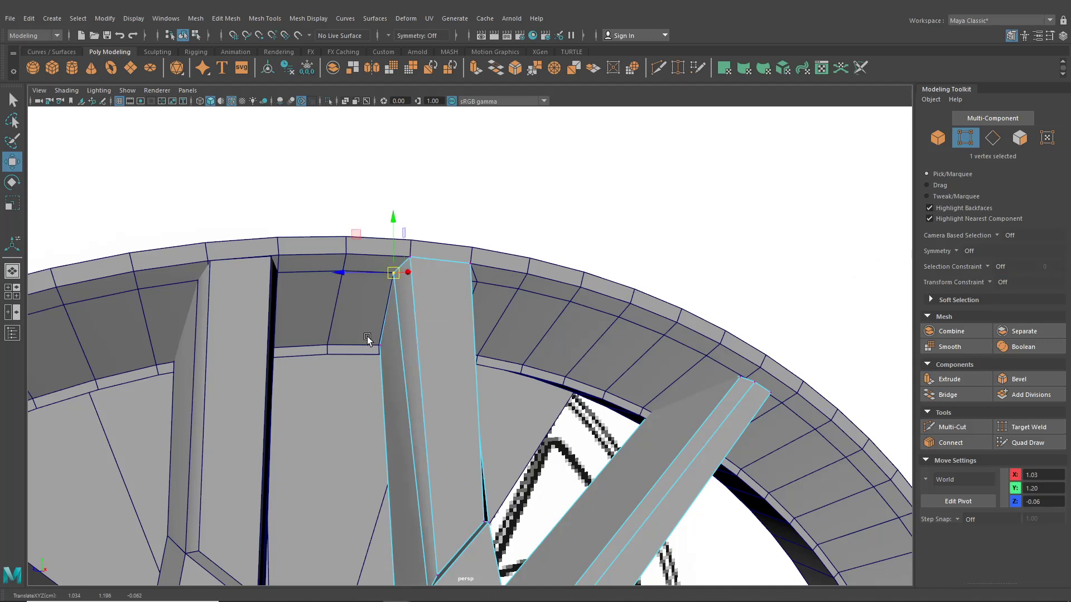
Try to snap the half-spoke's lower inner-edge vertex onto the rim ring's lower vertex, and undo the spoke vertex snaps
left_click(381, 346)
key("v")
left_click_drag(390, 350, 375, 346)
left_click_drag(511, 361, 480, 370, "alt")
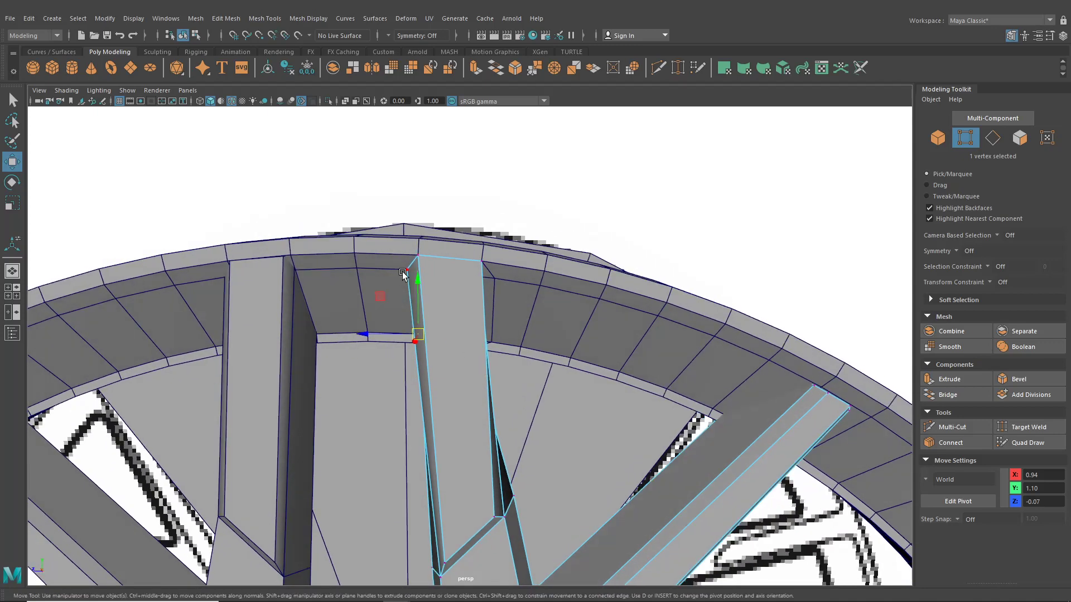
key("ctrl+z")
Move the half-spoke's upper outer-edge vertex along Z to about -0.16
left_click_drag(408, 275, 367, 321)
left_click(413, 326)
scroll(374, 326, "down", 3)
left_click_drag(379, 330, 455, 243, "alt")
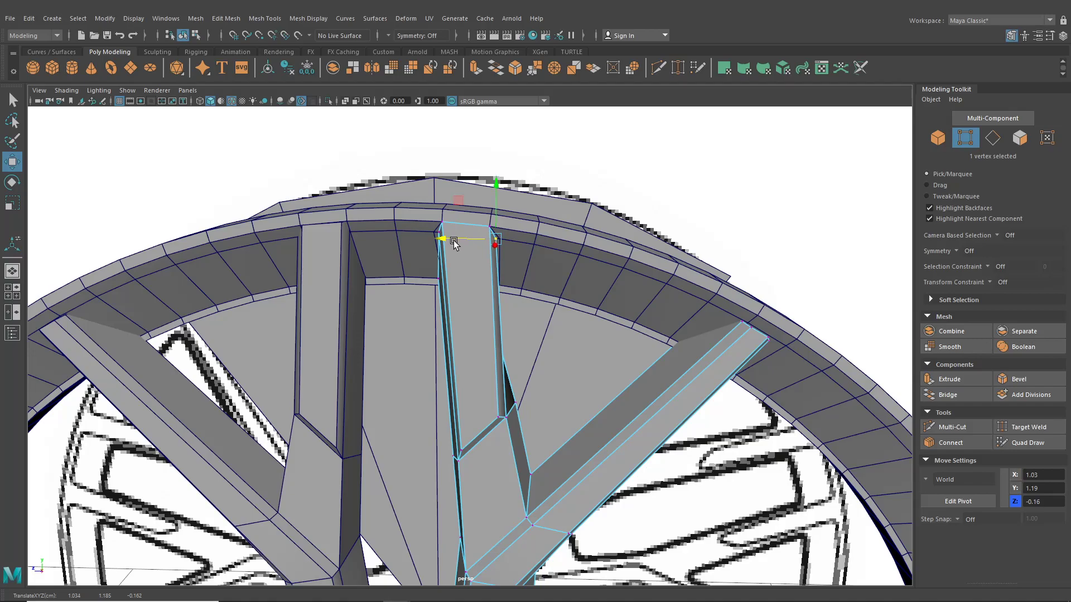
With the transform constraint set to Edge Slide, slide the rim ring's step vertex onto the half-spoke's upper outer-edge vertex
left_click_drag(530, 279, 465, 320, "alt")
left_click(529, 290)
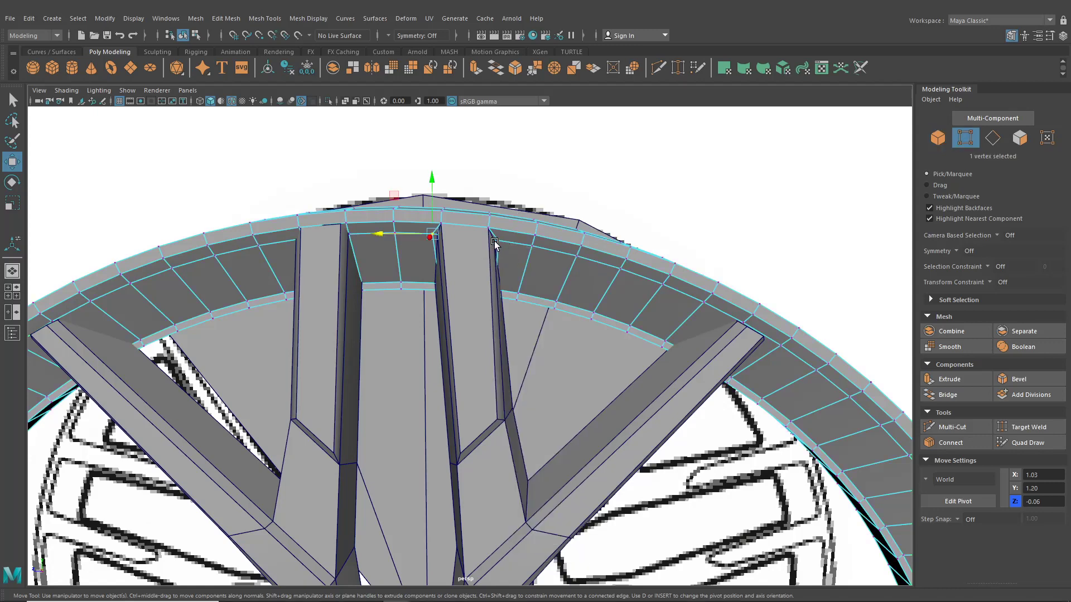
scroll(459, 341, "up", 3)
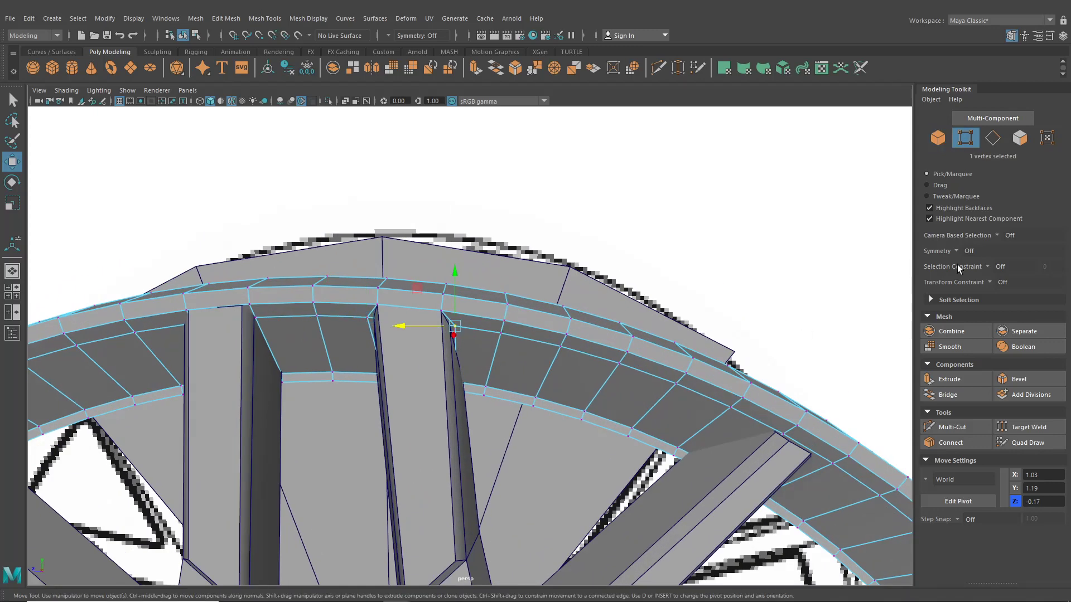
left_click(990, 282)
left_click(1003, 294)
scroll(407, 317, "up", 3)
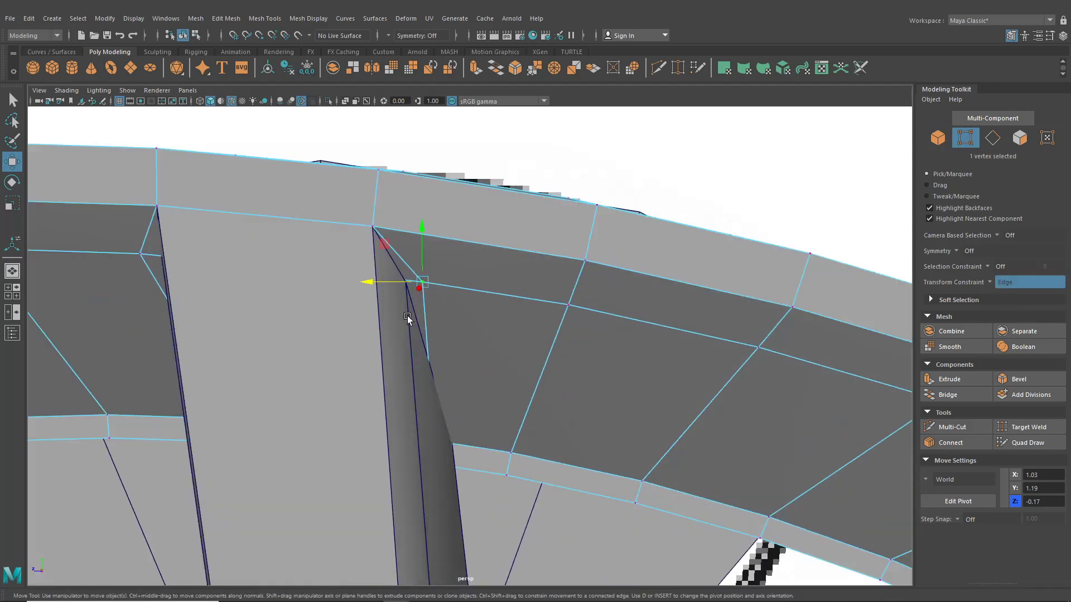
middle_click_drag(408, 318, 368, 285)
Slide the rim ring's lower vertex beside the half-spoke's outer edge to about Z -0.18
left_click_drag(440, 396, 401, 426, "alt")
left_click_drag(483, 364, 424, 436, "alt")
scroll(424, 436, "down", 5)
left_click_drag(549, 426, 464, 484, "alt")
left_click_drag(504, 452, 540, 457)
scroll(519, 453, "up", 5)
left_click_drag(535, 507, 504, 411)
scroll(544, 506, "down", 5)
scroll(504, 411, "up", 5)
scroll(444, 392, "down", 3)
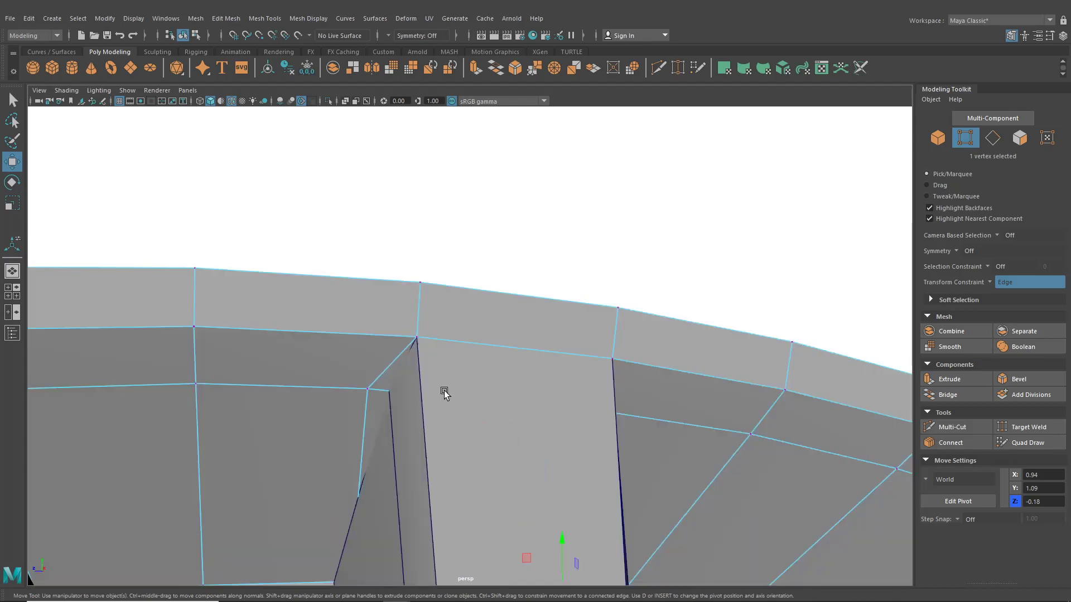
Slide the rim ring's upper and lower vertices at the spoke's inner edge to about Z -0.07 and -0.06, and leave vertex editing
left_click_drag(445, 392, 408, 353, "alt")
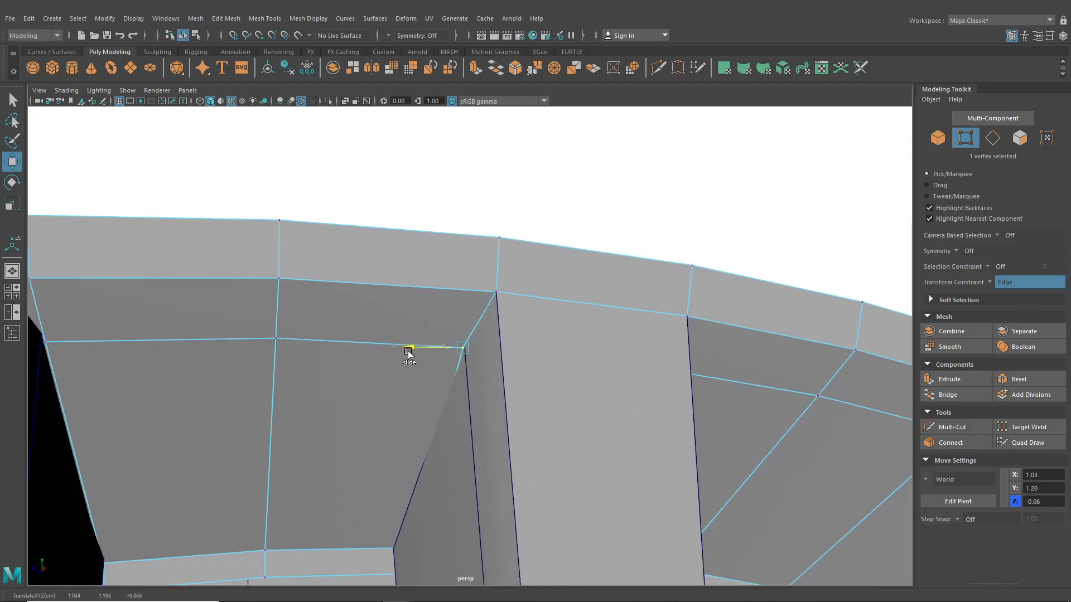
middle_click_drag(412, 402, 424, 339, "alt")
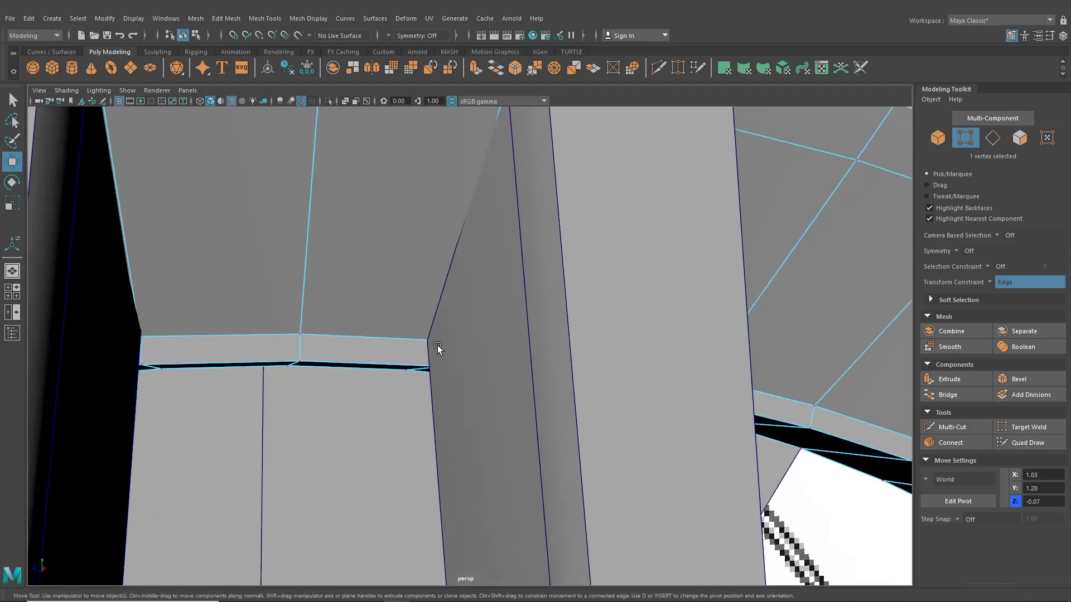
left_click_drag(437, 345, 279, 399, "alt")
scroll(304, 375, "down", 5)
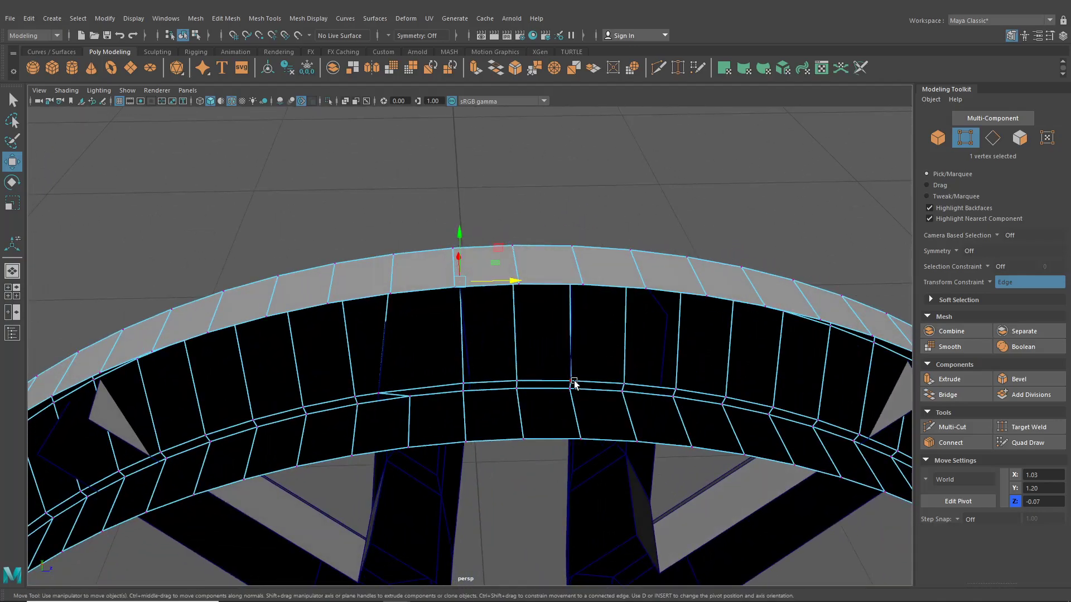
mouse_move(573, 383)
left_mouse_down("alt")
mouse_move(610, 390)
mouse_move(607, 374)
mouse_move(563, 375)
left_mouse_up("alt")
left_click(460, 372)
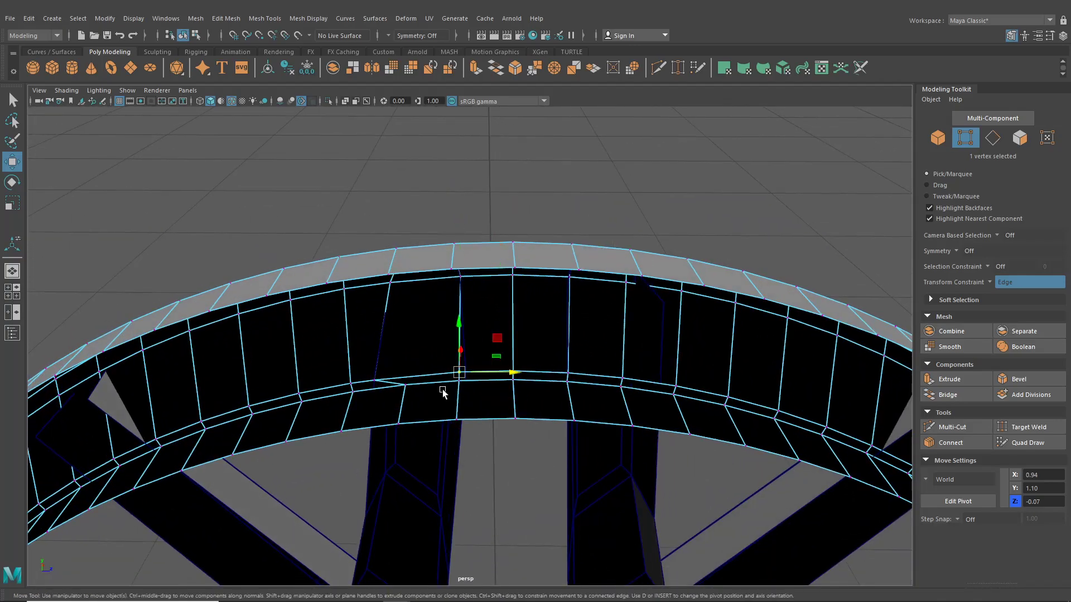
left_click_drag(430, 391, 704, 379, "alt")
scroll(522, 339, "up", 5)
left_click_drag(461, 322, 450, 322)
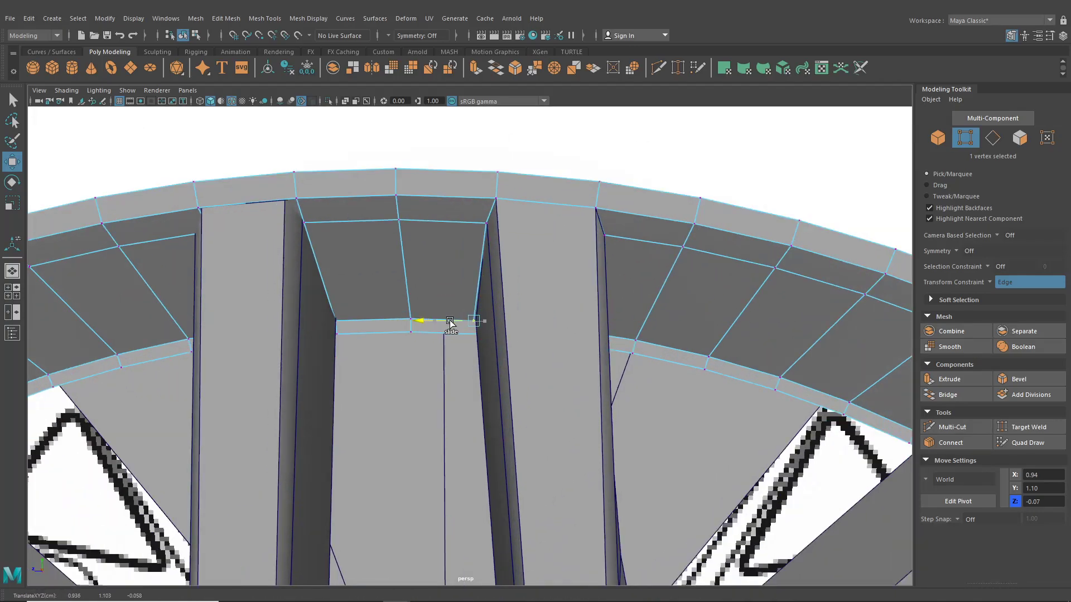
scroll(469, 338, "down", 5)
left_click_drag(487, 354, 538, 378, "alt")
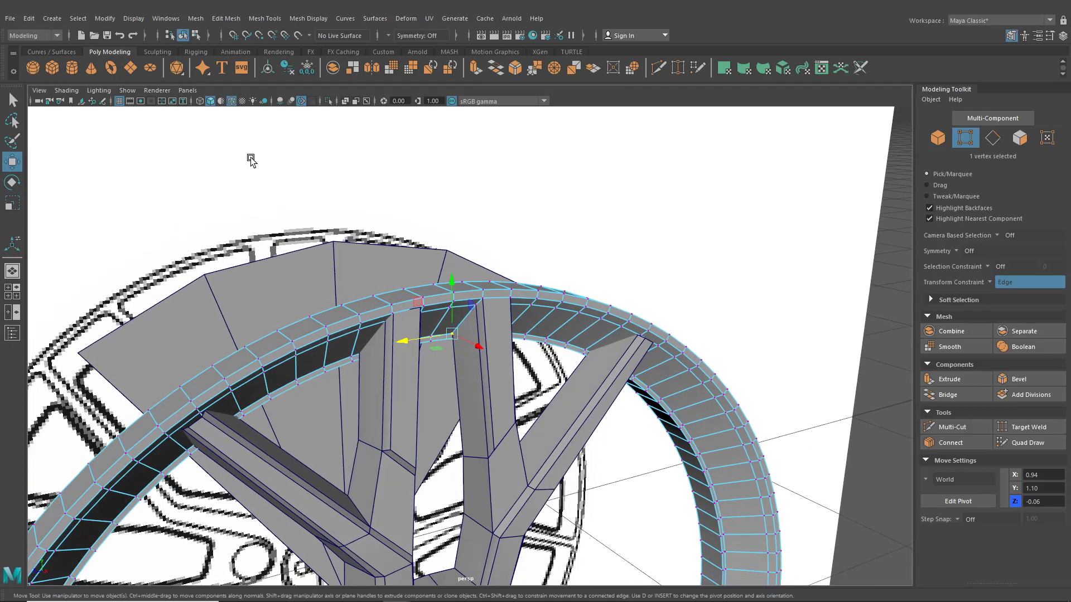
left_click(187, 40)
Extrude the five border edges at the rim end of the half-spoke's diagonal arm without offset, and return to object selection
scroll(480, 342, "down", 5)
left_click_drag(479, 342, 559, 333, "alt")
left_click_drag(615, 374, 490, 365, "alt")
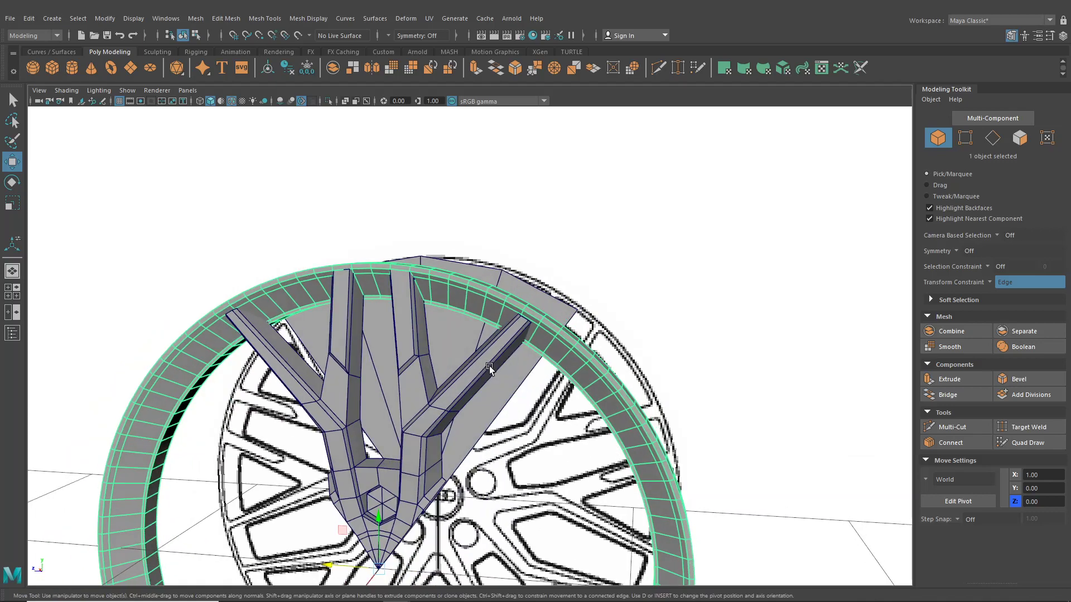
scroll(489, 366, "up", 5)
mouse_move(533, 317)
left_mouse_down("alt")
mouse_move(499, 316)
mouse_move(531, 317)
left_mouse_up("alt")
scroll(499, 316, "up", 3)
middle_click_drag(531, 306, 501, 331, "alt")
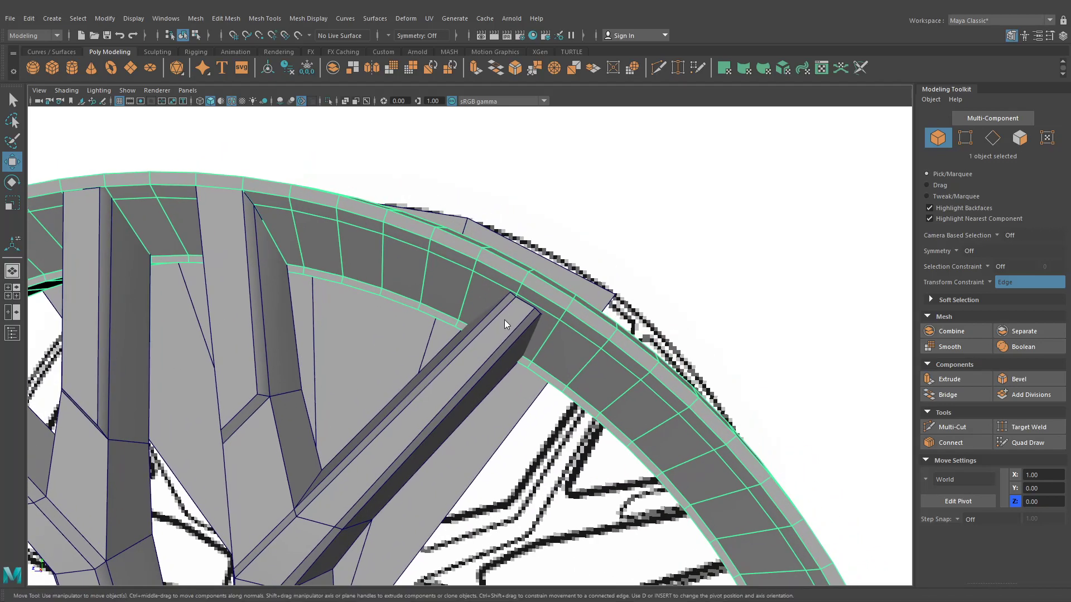
right_click_drag(504, 283, 512, 314)
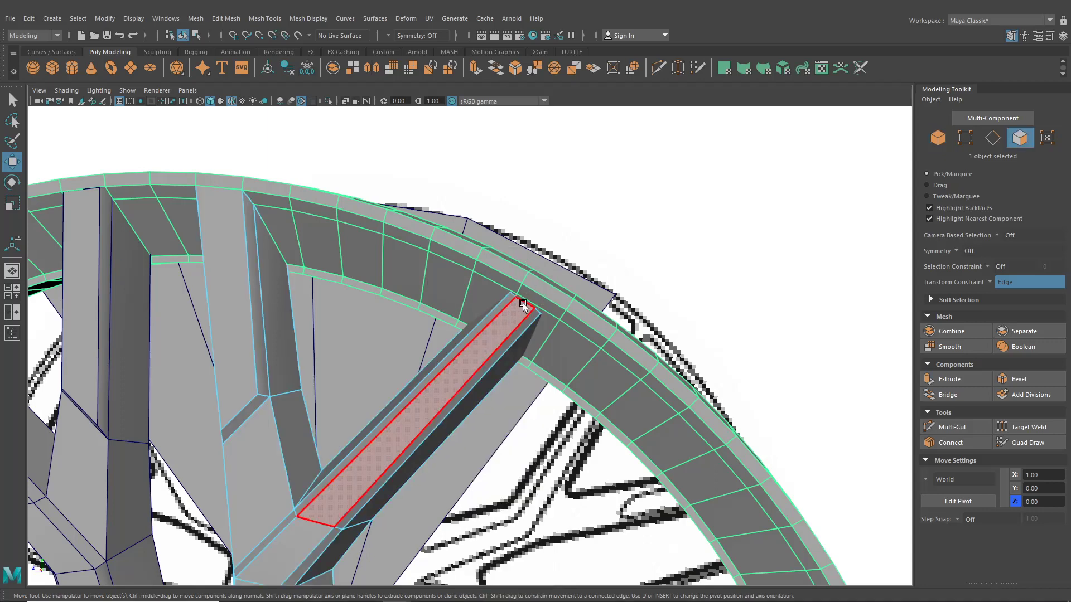
right_click_drag(510, 258, 507, 245)
scroll(507, 336, "up", 2)
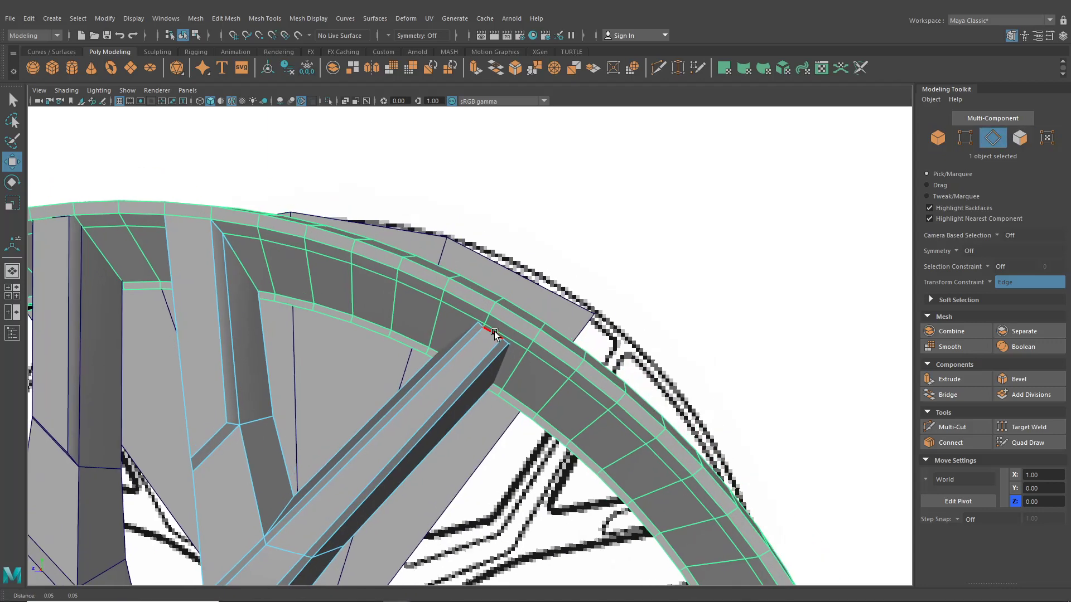
left_click(508, 336)
left_click(535, 347, "shift")
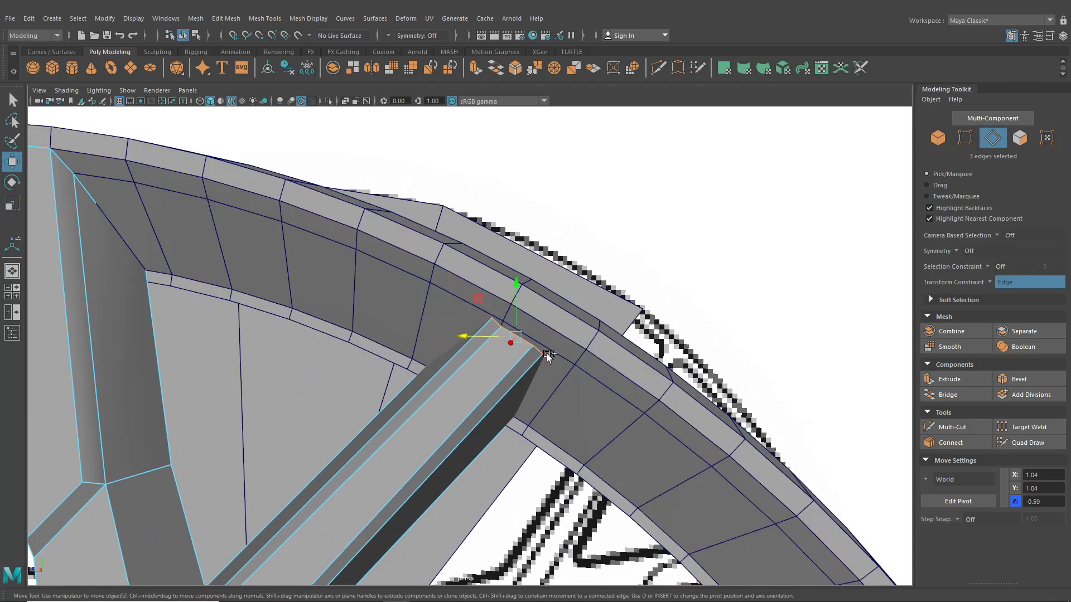
left_click(546, 353, "shift")
left_click_drag(474, 346, 499, 372, "alt")
left_click(485, 302, "shift")
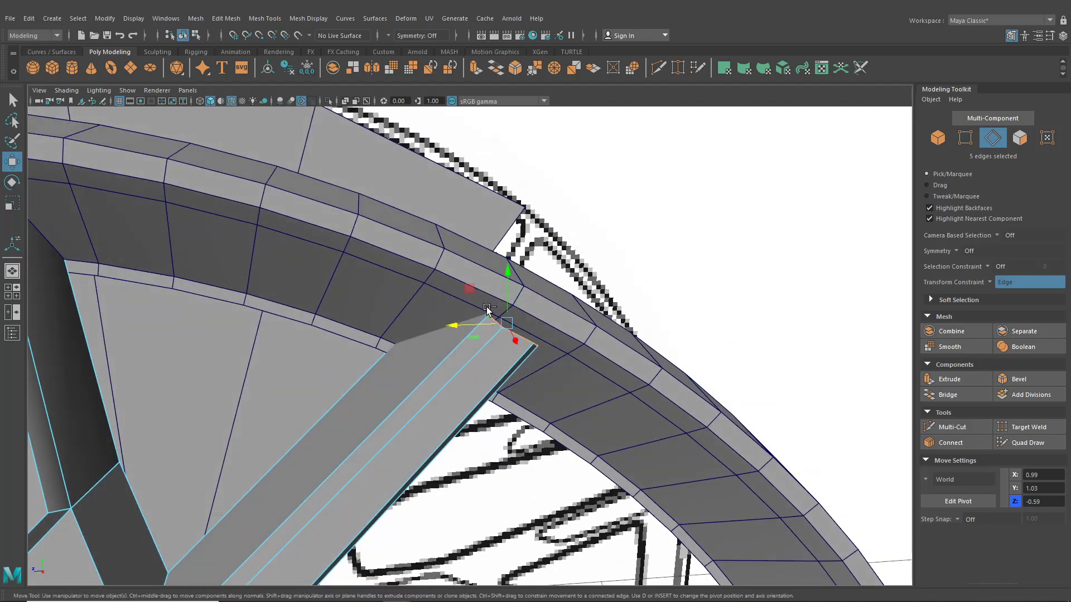
left_click_drag(517, 318, 415, 407, "alt")
key("ctrl+e")
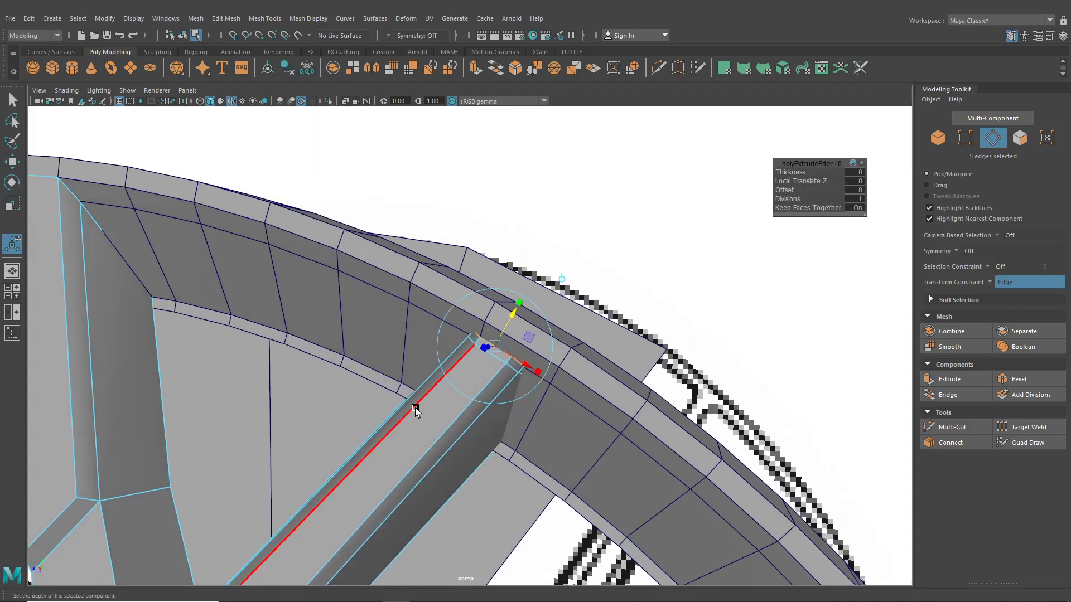
left_click(184, 36)
Turn the transform constraint off and snap the extruded end's two front vertices onto the rim ring's front-edge vertices
left_click_drag(346, 290, 401, 290, "alt")
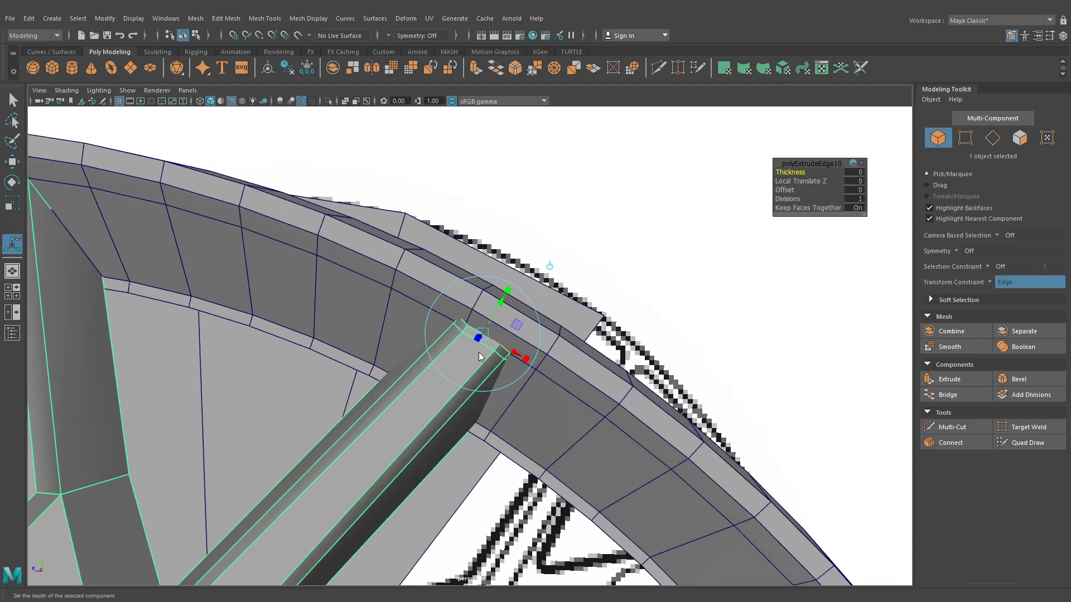
right_click_drag(479, 283, 440, 283)
left_click(466, 325)
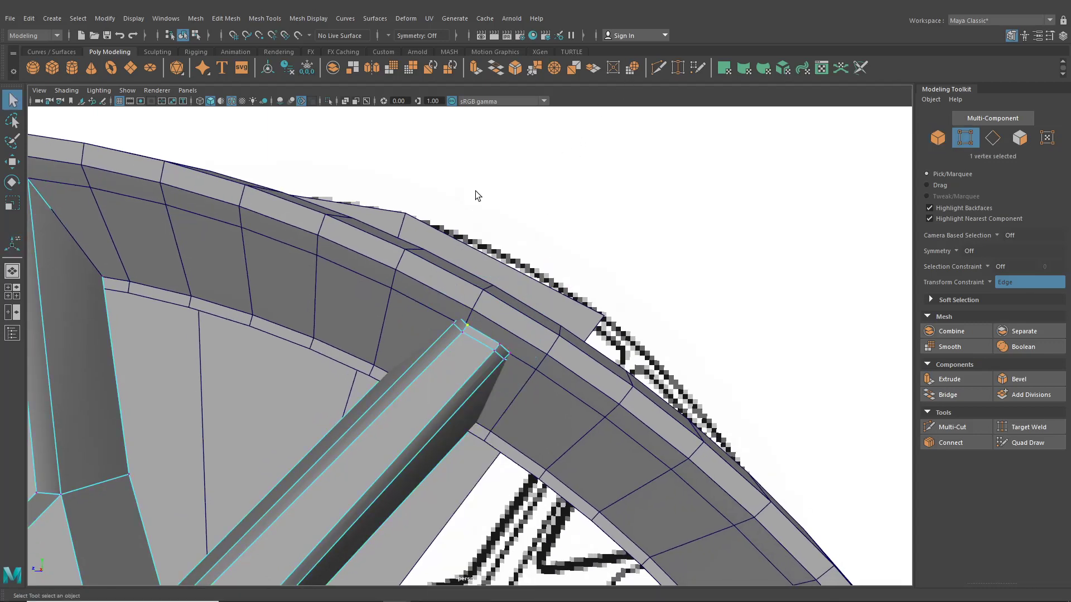
key("w")
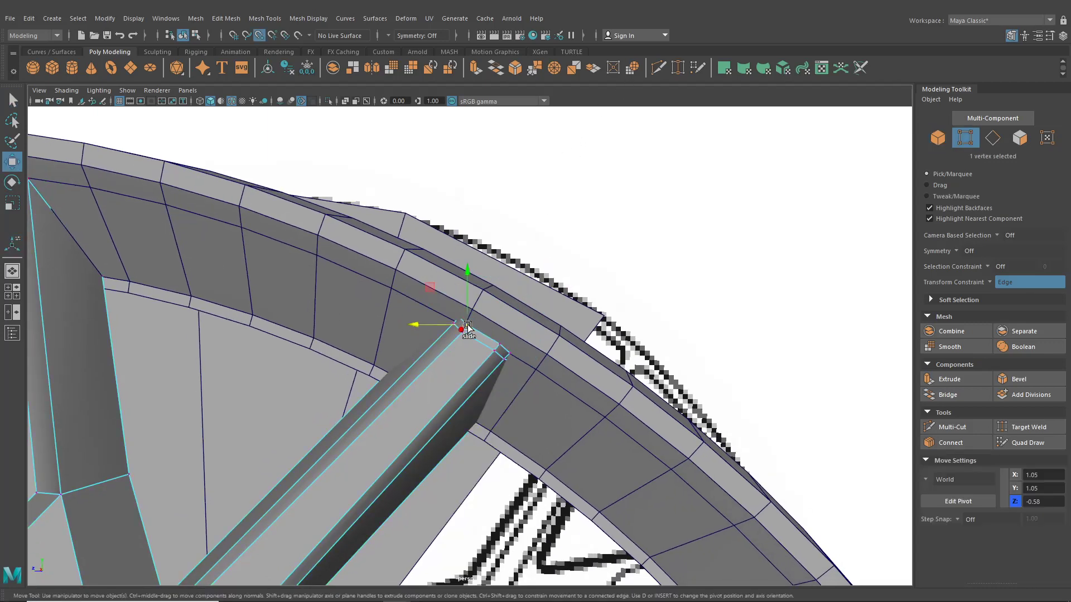
left_click(467, 326)
left_click(993, 286)
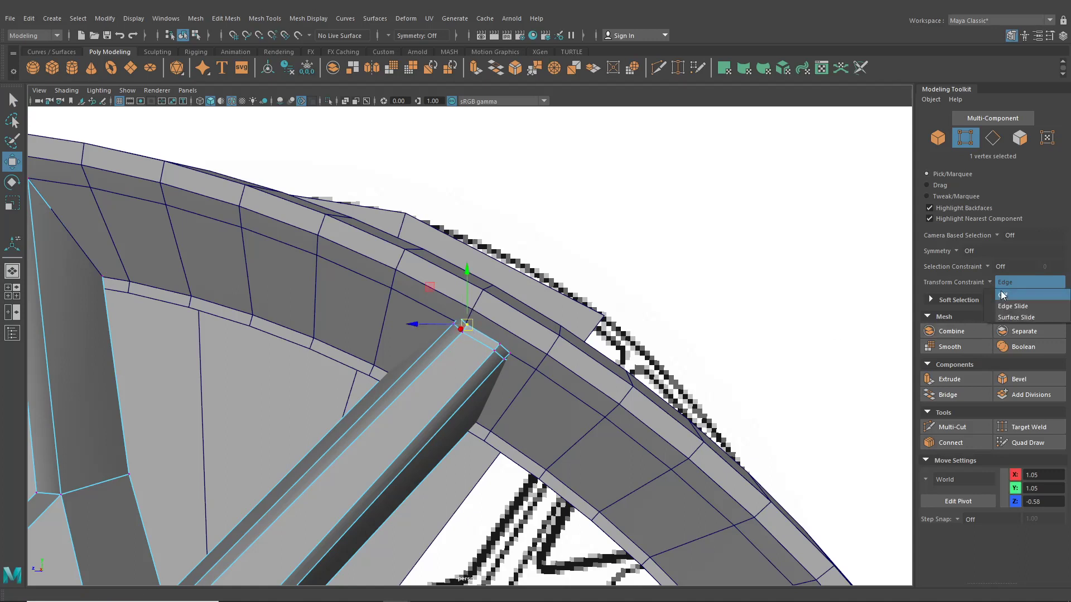
left_click(1003, 294)
left_click_drag(469, 320, 545, 350)
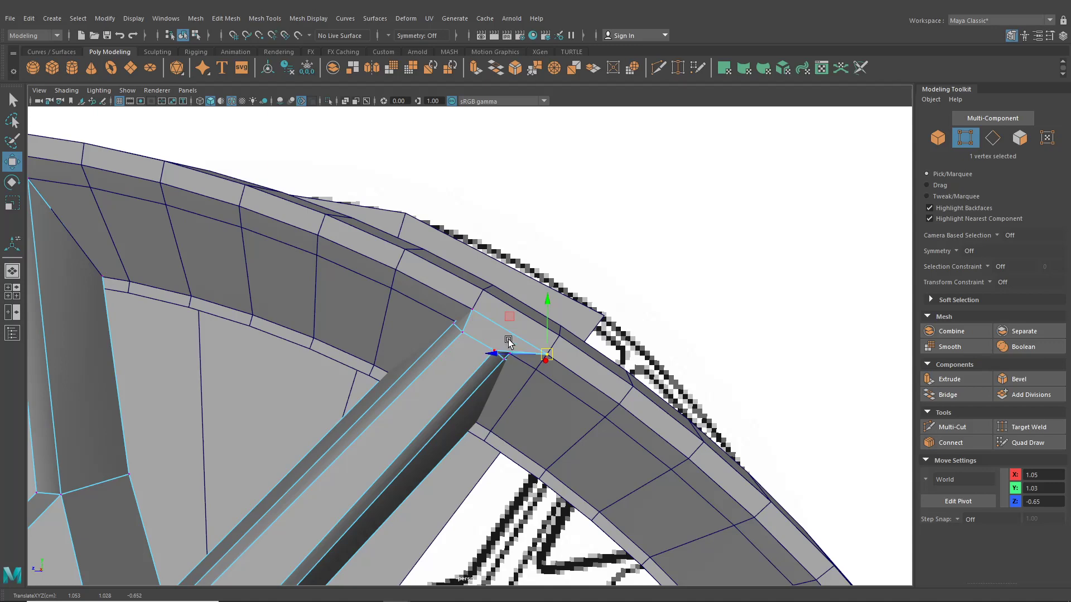
key("F8")
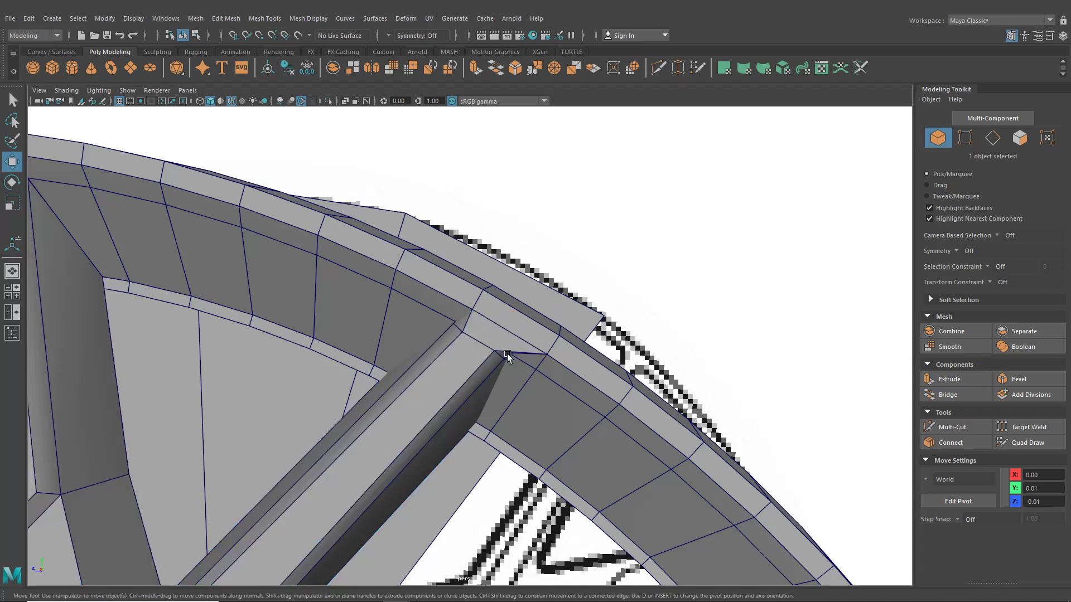
Set the transform constraint to Edge Slide and slide the rim ring's step vertex at the diagonal arm's inner side to about Z -0.57
right_click_drag(460, 359, 383, 302)
key("F8")
key("F8")
left_click(464, 326)
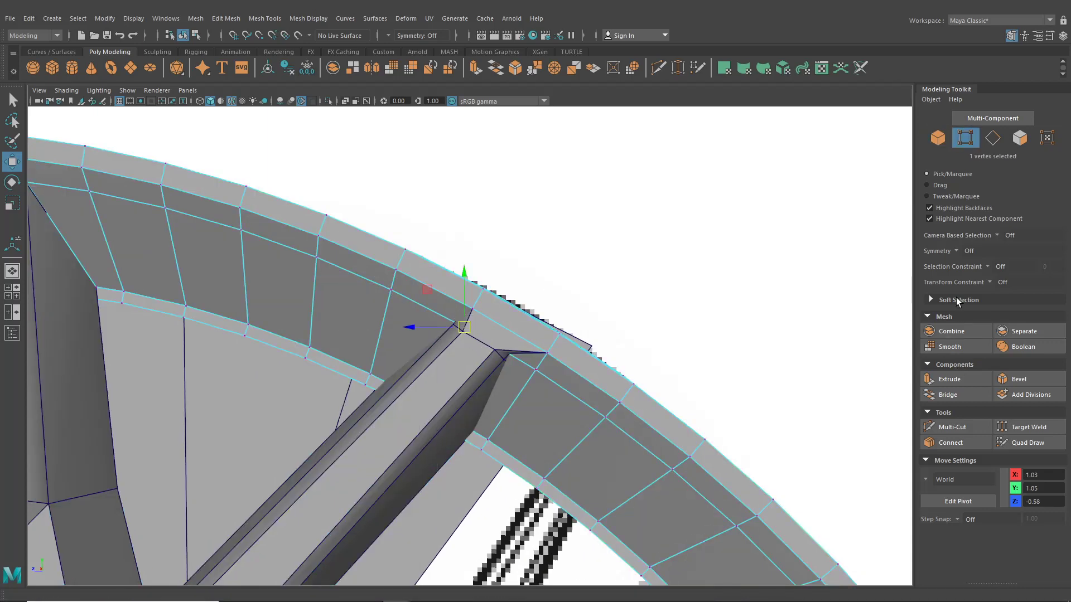
left_click(991, 281)
left_click(1008, 297)
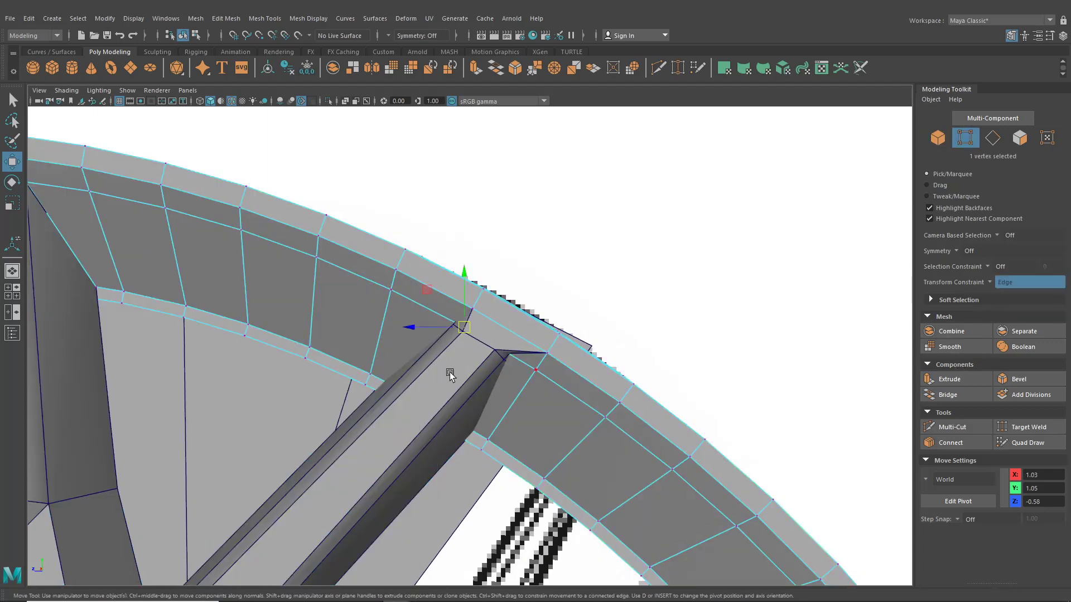
left_click_drag(423, 329, 441, 354)
right_click_drag(441, 355, 479, 382, "alt")
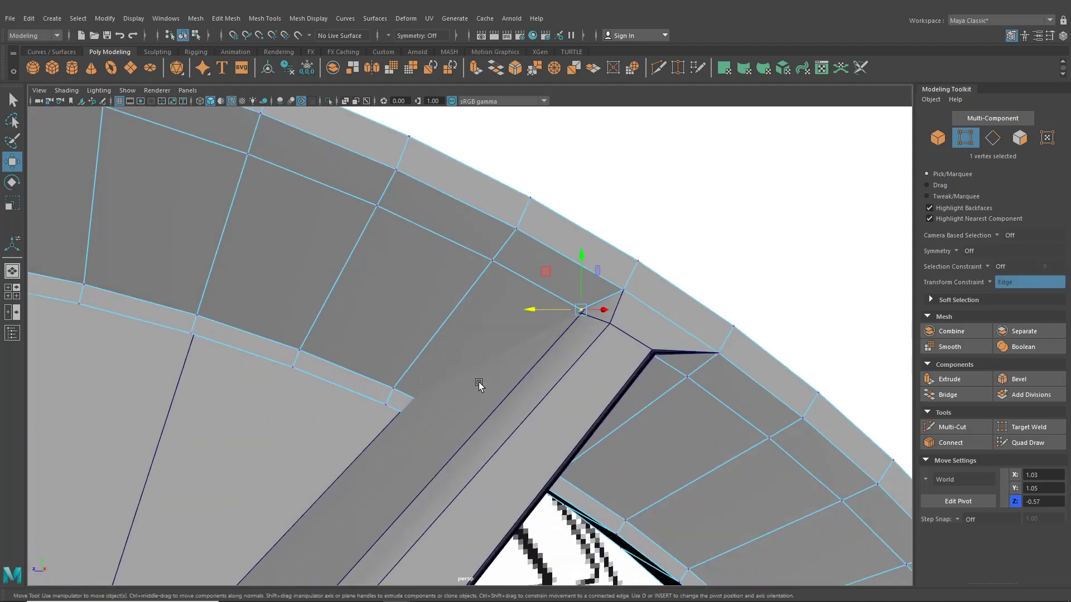
Slide the rim ring's lower vertex at the diagonal arm's inner side to about Z -0.48
left_click_drag(478, 382, 615, 461, "alt")
left_click_drag(580, 493, 780, 459, "alt")
middle_click_drag(780, 459, 681, 460, "alt")
left_click_drag(680, 463, 606, 433, "alt")
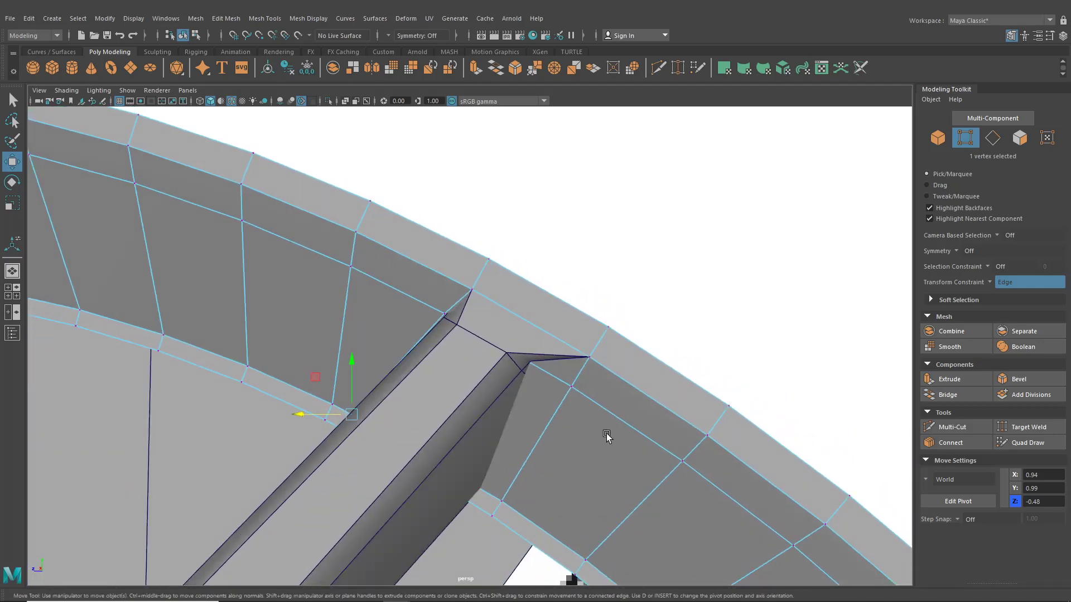
Slide the rim ring's step vertex at the diagonal arm's outer side to about Z -0.62, and slide the lower vertex beneath it toward the arm
left_click(570, 389)
left_click_drag(570, 389, 497, 372, "alt")
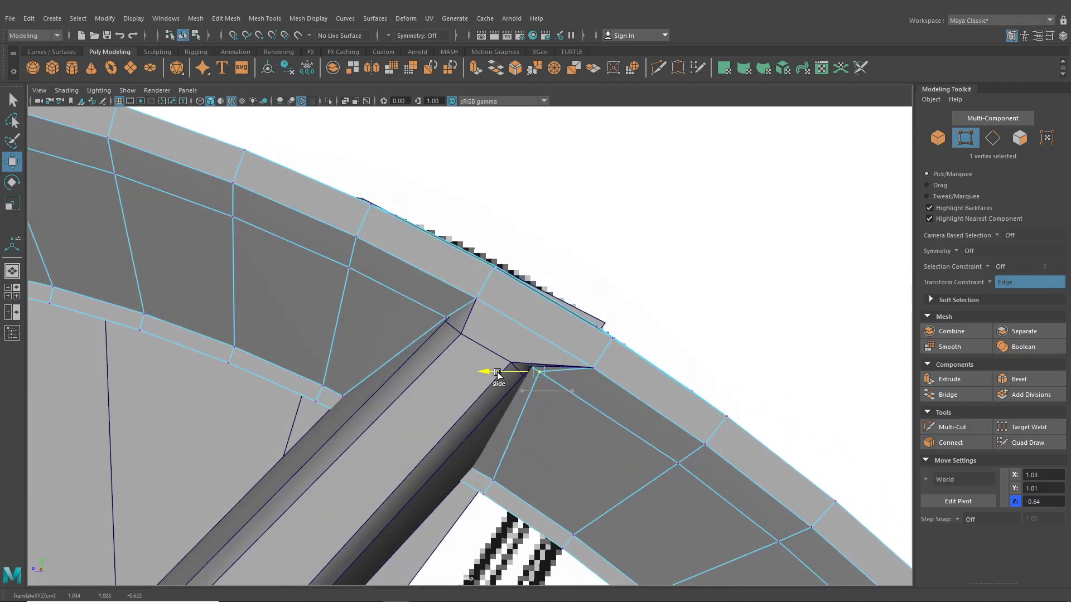
left_click(483, 479)
left_click_drag(483, 479, 443, 465)
left_click_drag(539, 373, 543, 413)
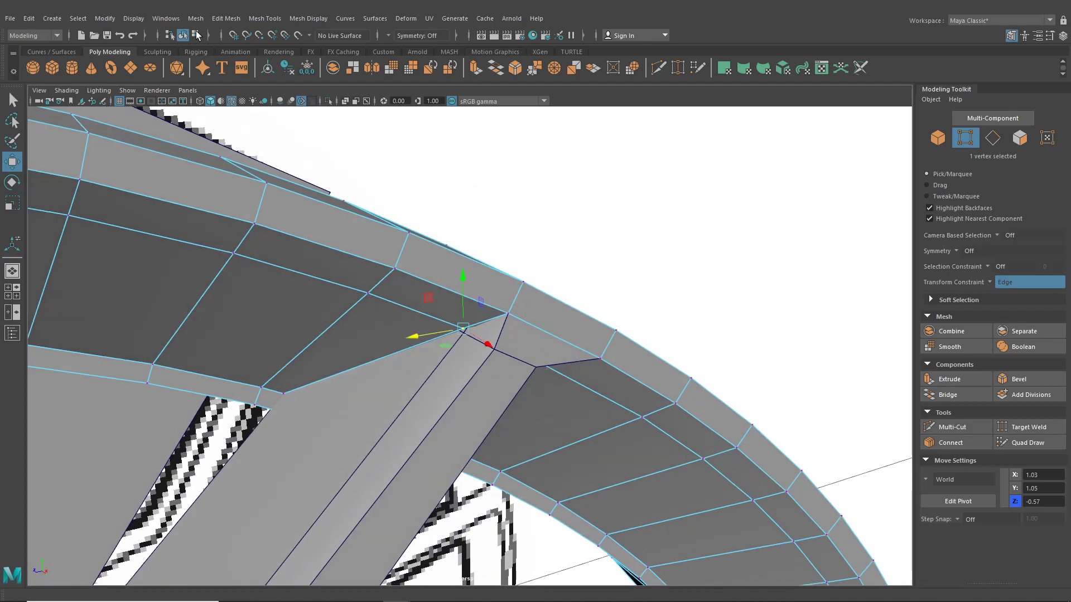
Switch to the half-spoke's vertices and slide the diagonal arm's inner middle and outer lower vertices near the rim down along the arm
left_click(185, 35)
left_click(421, 373)
right_click_drag(433, 283, 384, 288)
left_click(460, 341)
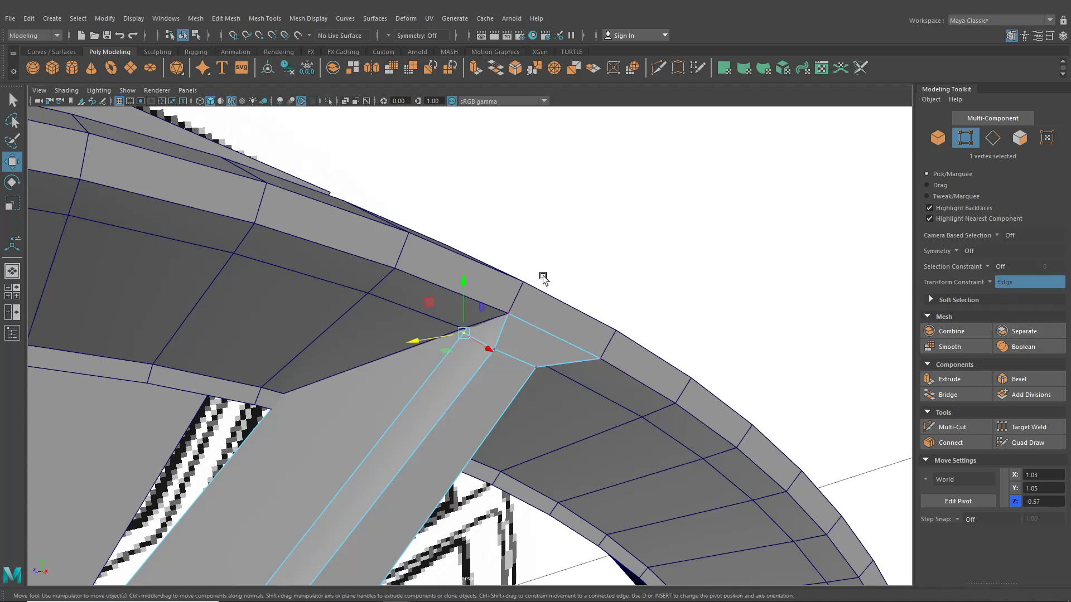
left_click_drag(457, 290, 442, 384)
left_click(441, 235)
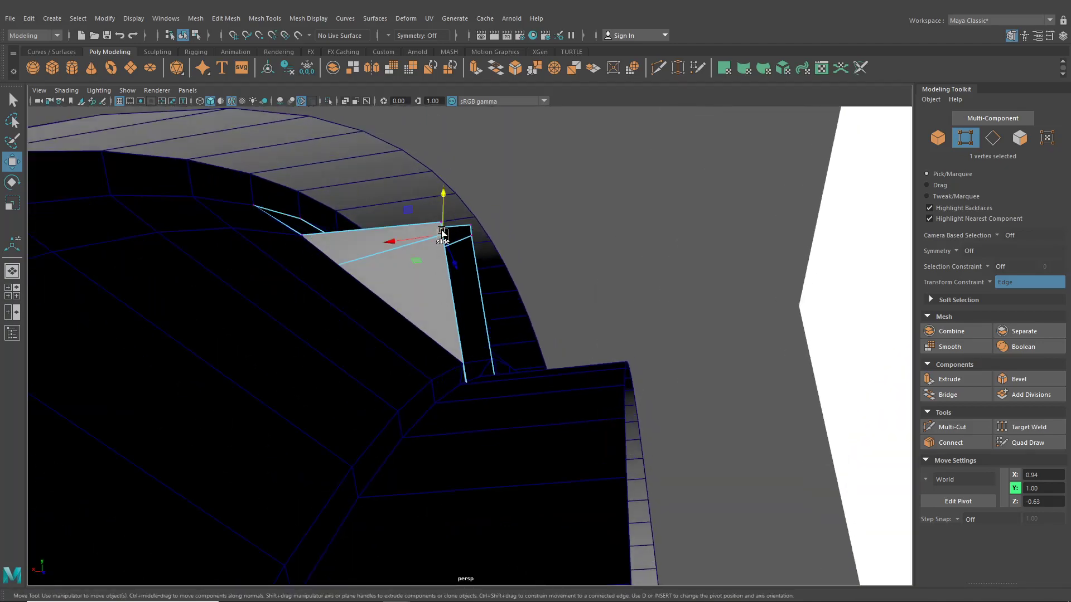
left_click_drag(443, 235, 516, 373)
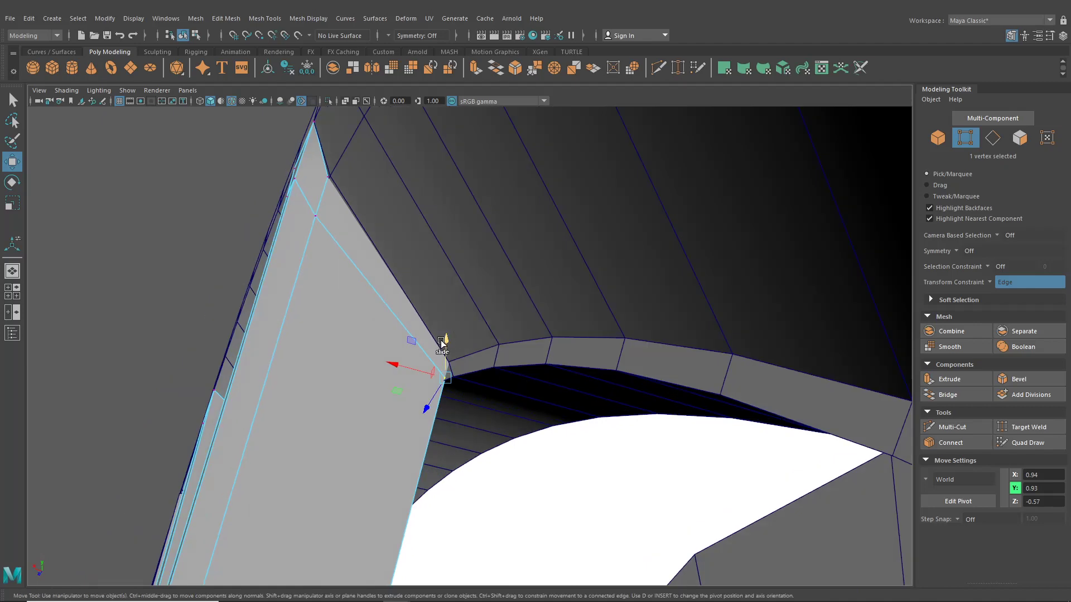
left_click_drag(445, 339, 446, 373)
Slide the diagonal arm's inner lower vertex near the rim down along the arm to about Y 0.98
left_click_drag(397, 386, 581, 462, "alt")
left_click(485, 213)
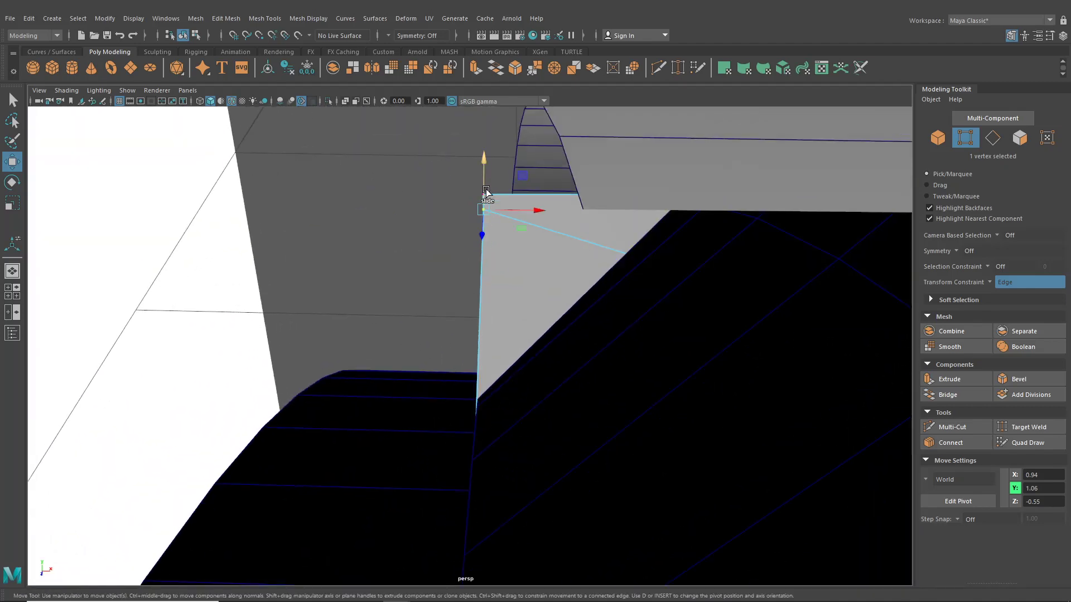
left_click_drag(483, 178, 482, 414)
left_click_drag(490, 394, 408, 407, "alt")
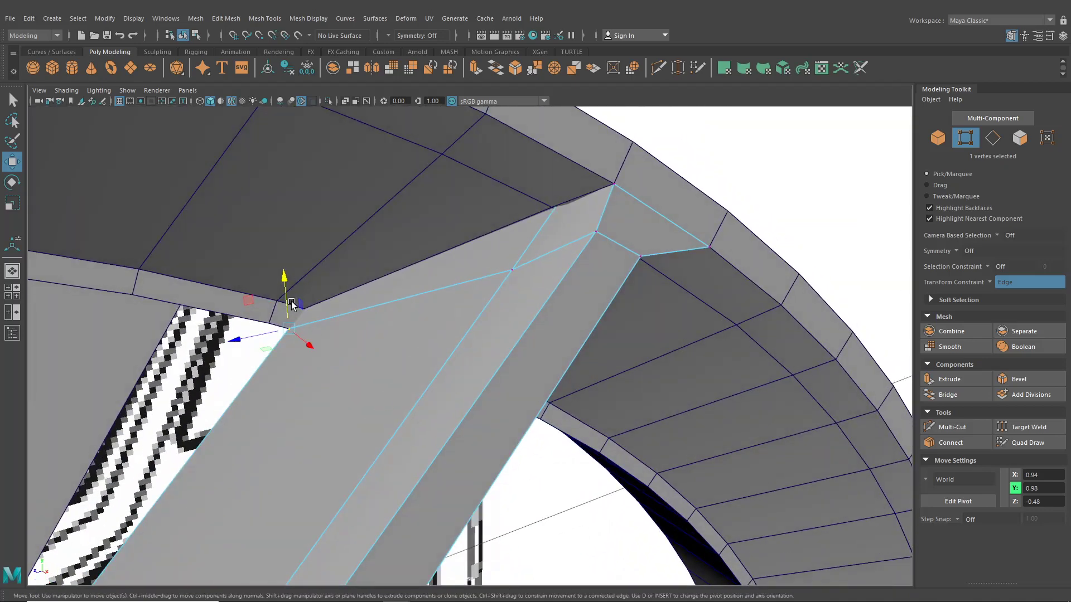
left_click_drag(285, 298, 272, 338)
Slide the diagonal arm's outer middle vertex near the rim along its edge to leave a short end section
left_click_drag(440, 359, 670, 295, "alt")
left_click(599, 347)
left_click_drag(600, 307, 605, 296)
left_click_drag(606, 296, 478, 279, "alt")
middle_click_drag(394, 262, 391, 238)
left_click(459, 281)
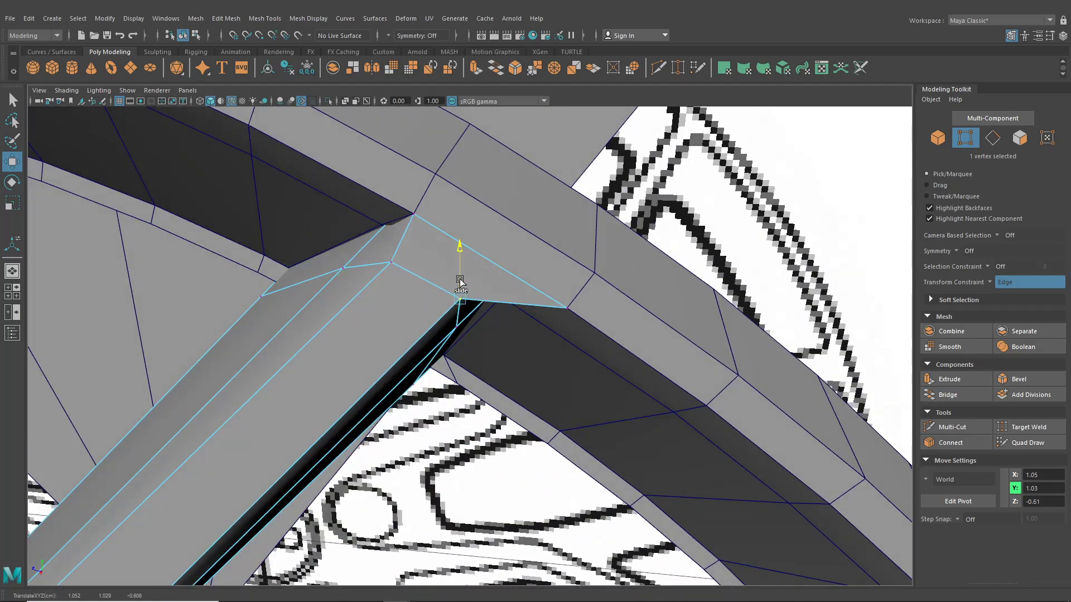
scroll(494, 337, "down", 5)
left_click_drag(495, 338, 476, 296, "alt")
Turn the transform constraint off and snap the arm end's outer middle and lower vertices onto the rim ring's matching step and lower vertices
left_click(465, 265)
left_click(997, 281)
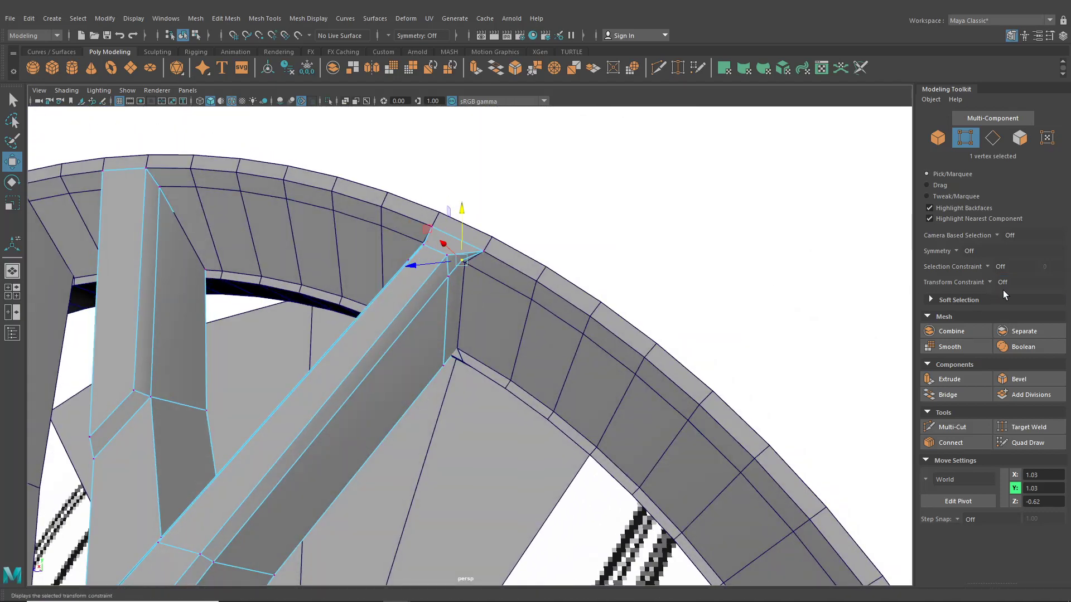
scroll(521, 273, "up", 1)
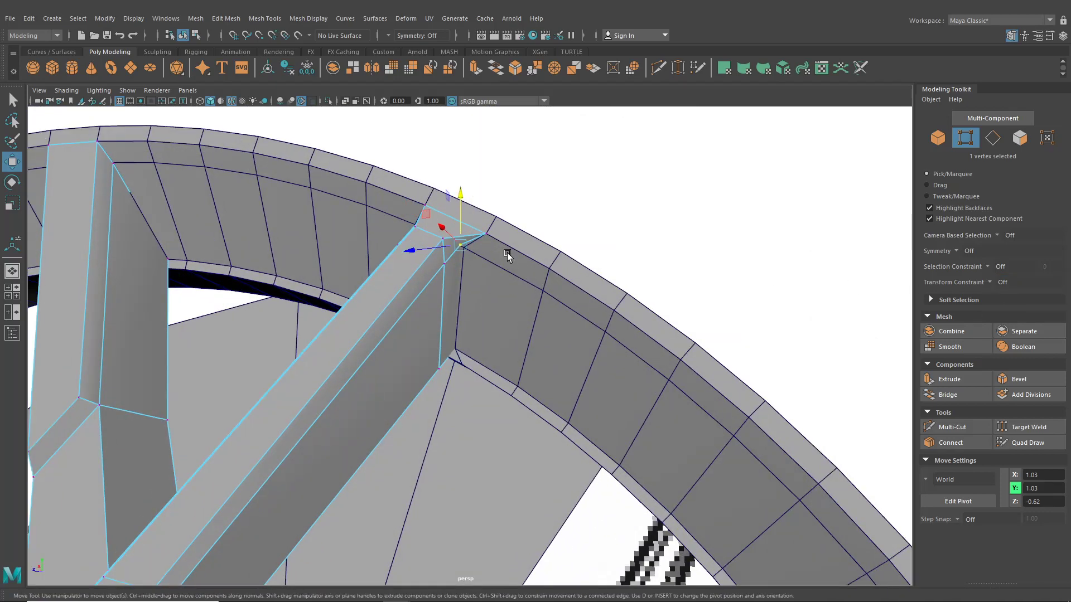
middle_click_drag(459, 250, 470, 296)
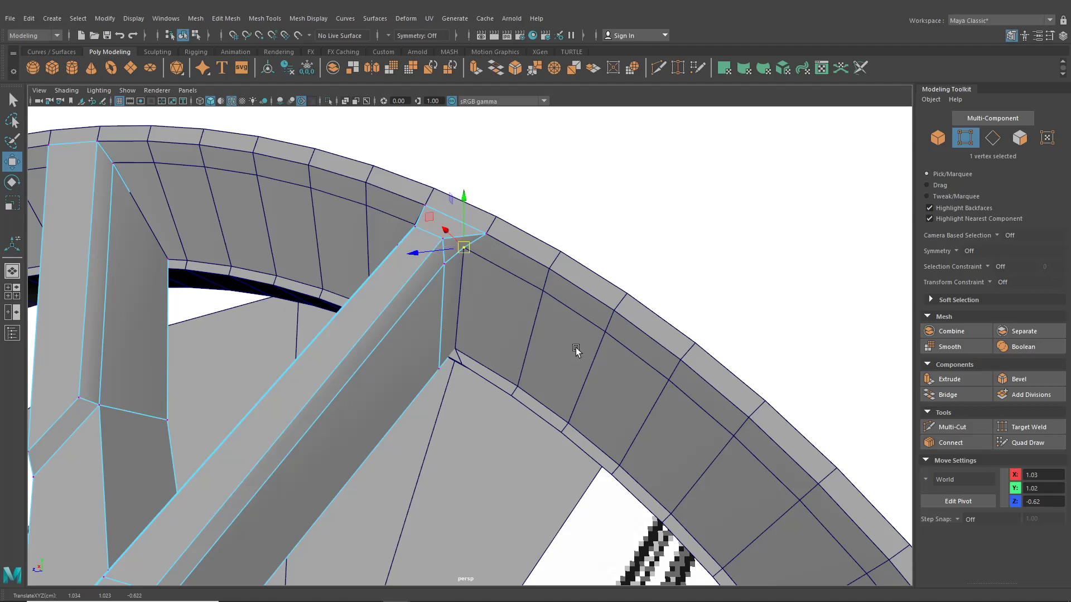
left_click_drag(575, 347, 451, 349, "alt")
left_click(441, 305)
left_click_drag(441, 310, 564, 306, "alt")
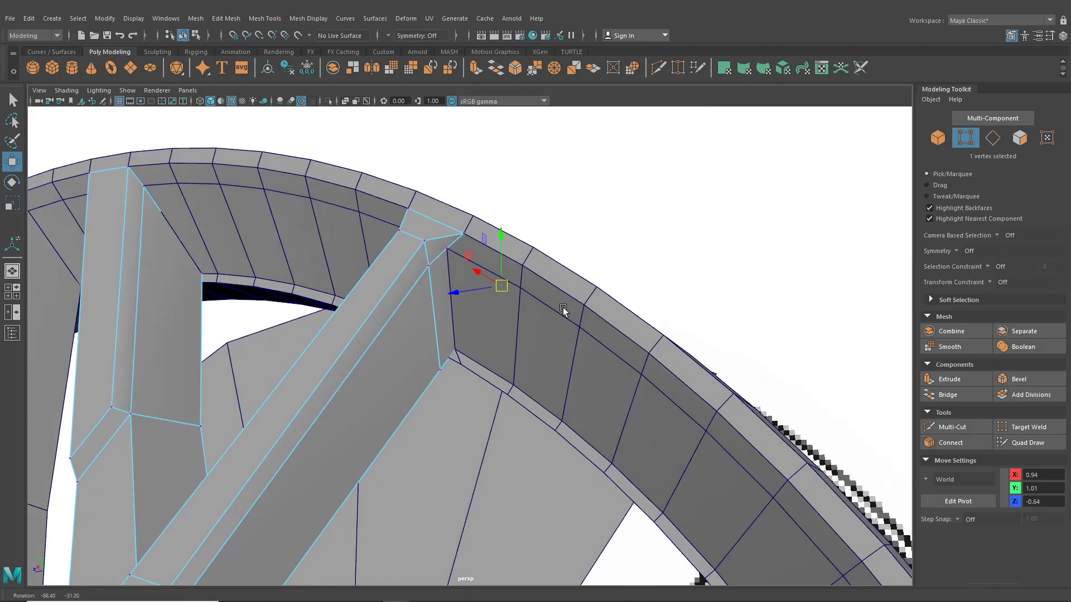
left_click_drag(502, 289, 435, 275)
Snap the arm end's two inner-side vertices onto the rim ring's step and lower vertices, return to object selection and deselect the half-spoke
left_click(427, 269)
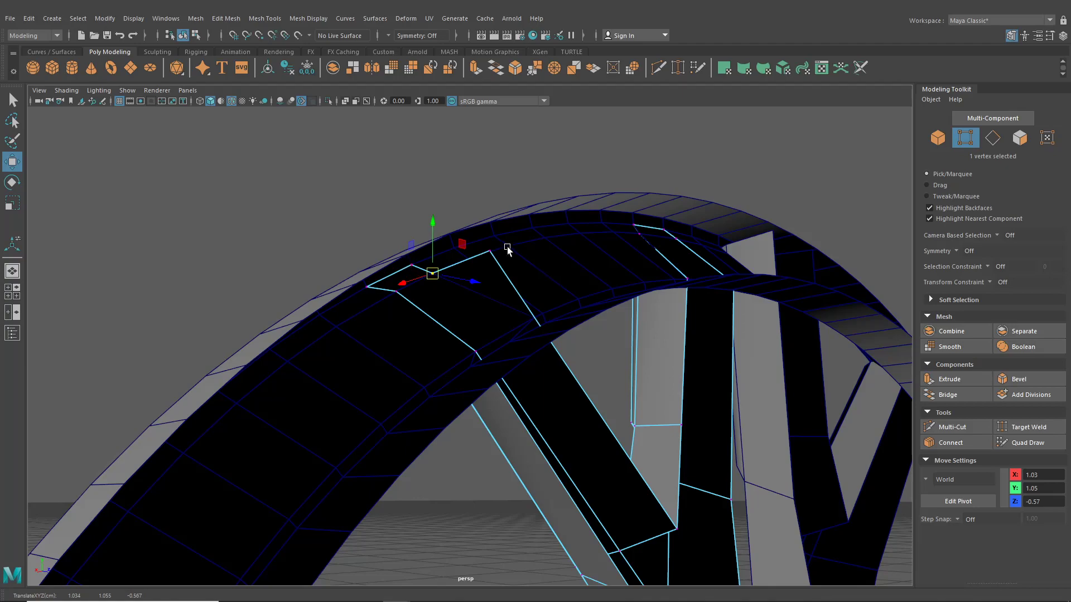
left_click(490, 251)
left_click_drag(489, 251, 533, 321)
left_click_drag(475, 349, 563, 378, "alt")
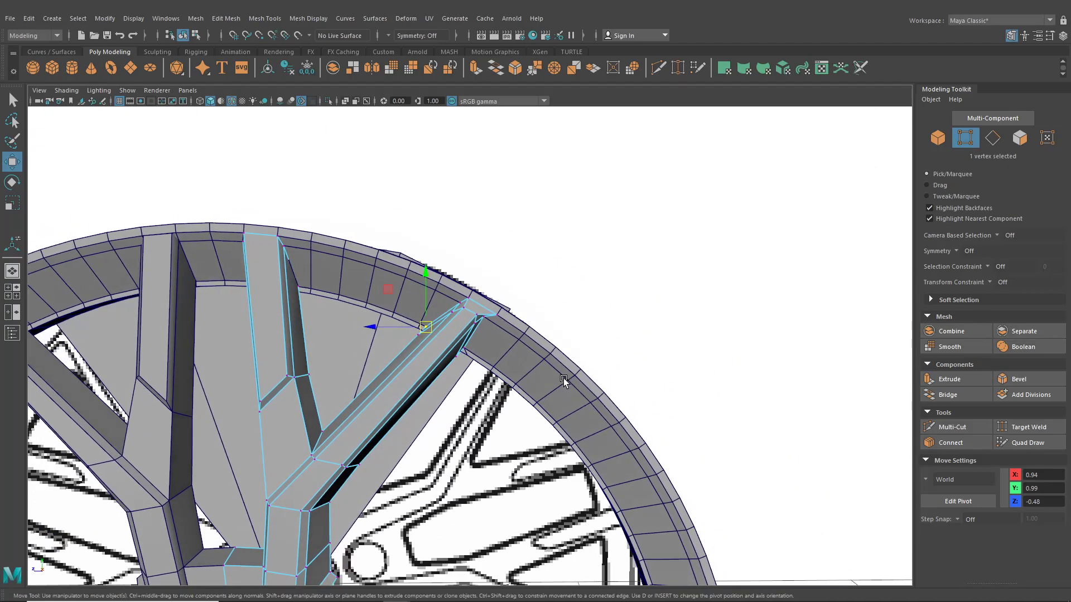
left_click(181, 36)
scroll(457, 359, "down", 5)
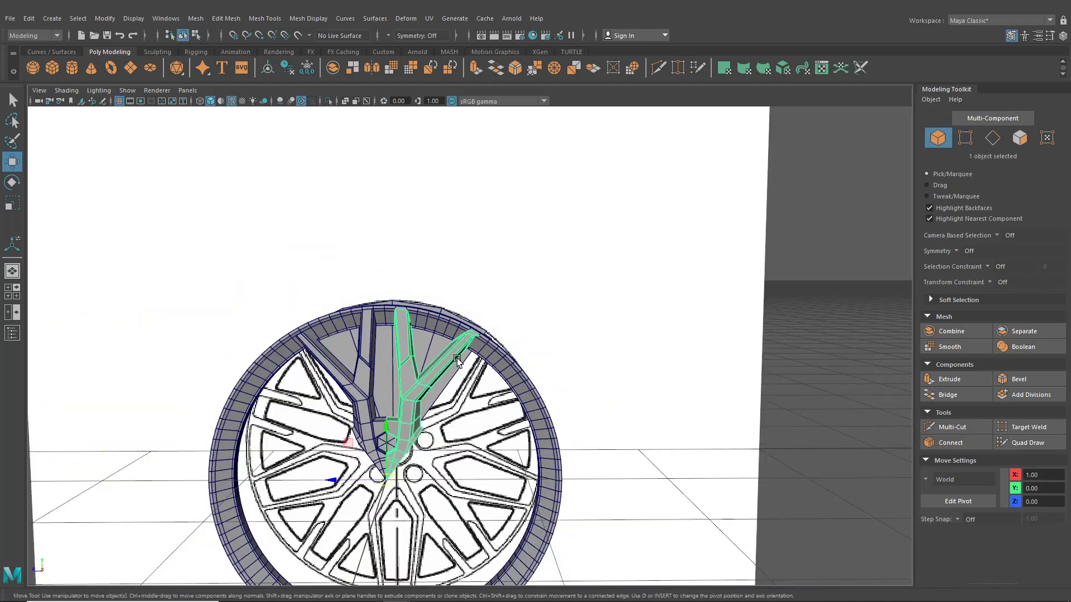
left_click(843, 359)
Select the rear edge loop of the rim ring's outer lip and move it forward along X to about 1.03
scroll(557, 371, "up", 4)
left_click_drag(551, 373, 484, 278, "alt")
scroll(592, 300, "up", 3)
right_click_drag(484, 278, 508, 253)
double_click(508, 254)
left_click(12, 162)
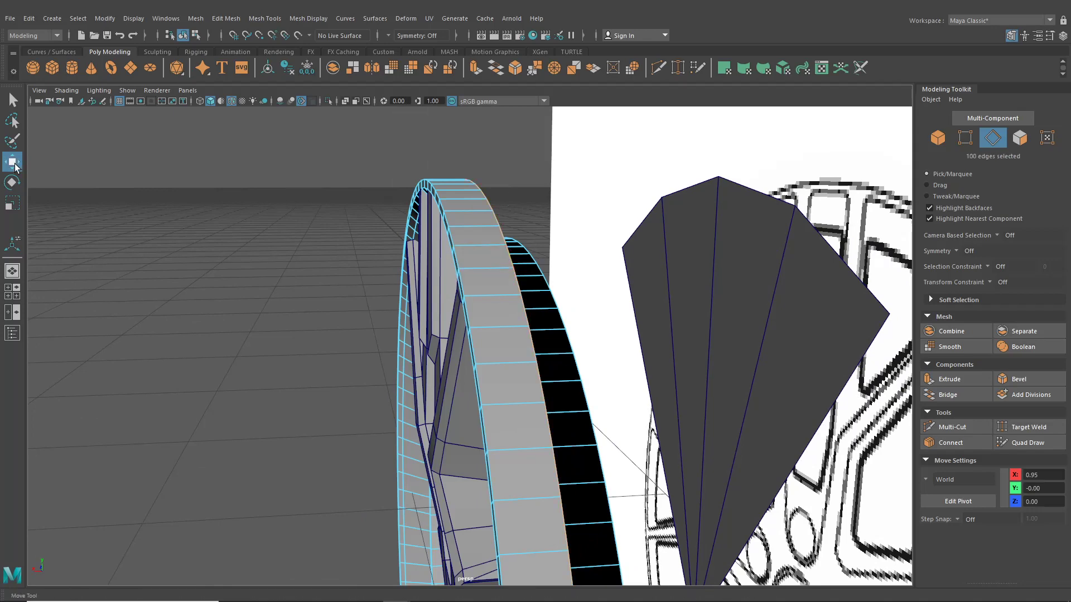
scroll(378, 353, "down", 4)
middle_click_drag(378, 354, 389, 319, "alt")
left_click_drag(421, 498, 404, 501)
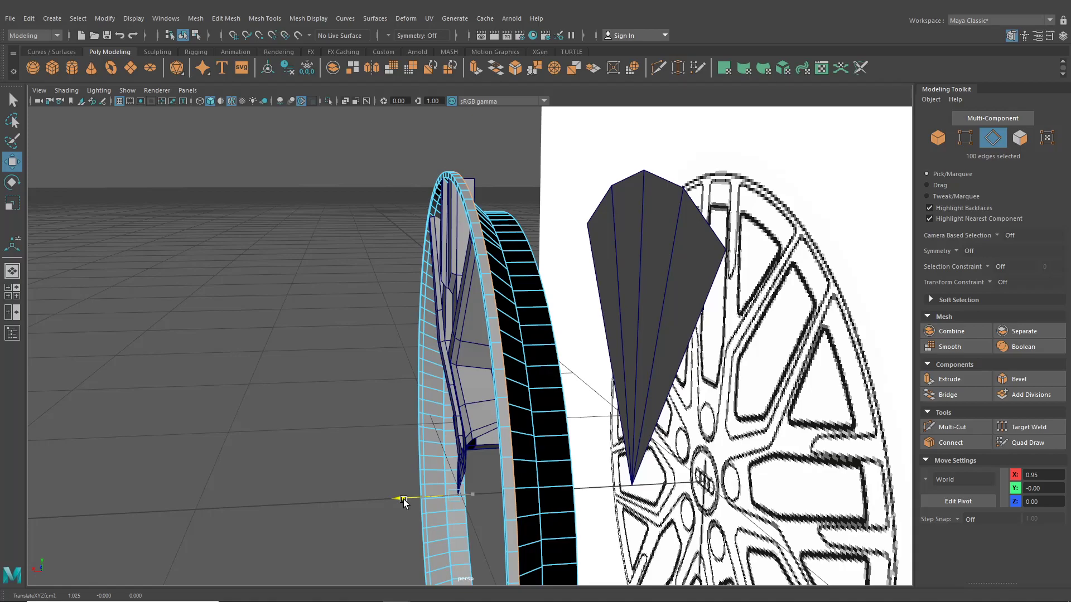
left_click_drag(423, 466, 481, 462, "alt")
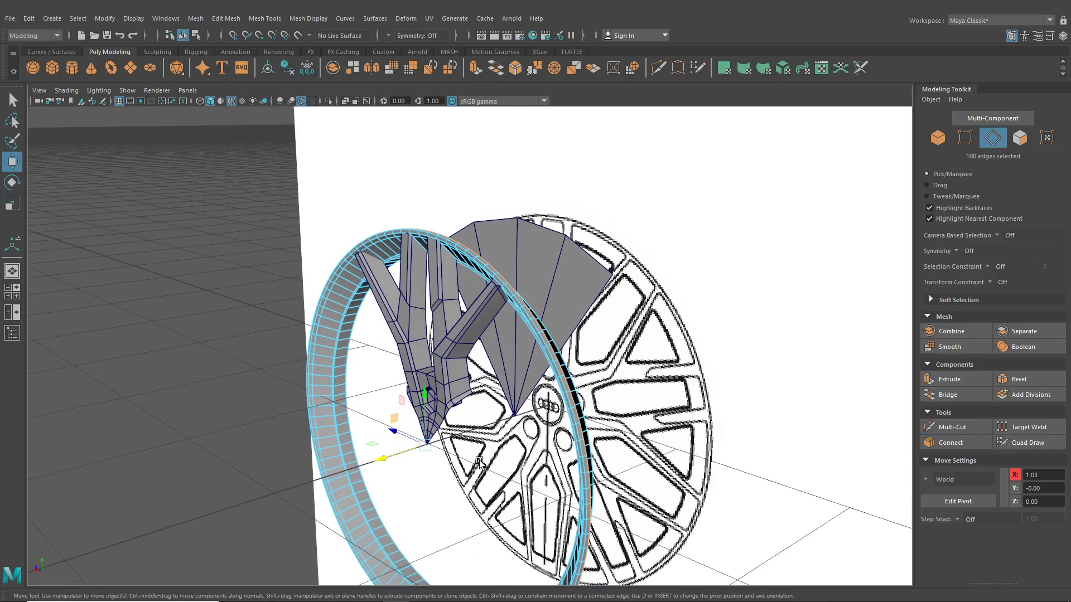
Extrude the outer lip's rear edge loop and scale it inward to form a sloped transition behind the lip
key("ctrl+e")
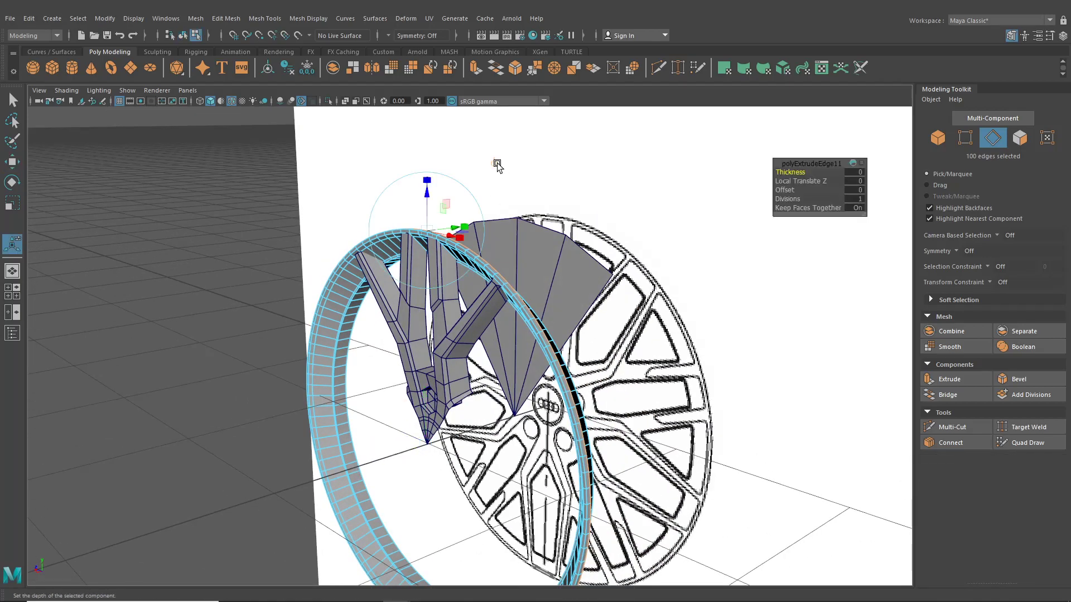
left_click(495, 164)
scroll(531, 262, "up", 2)
left_click_drag(531, 262, 436, 340, "alt")
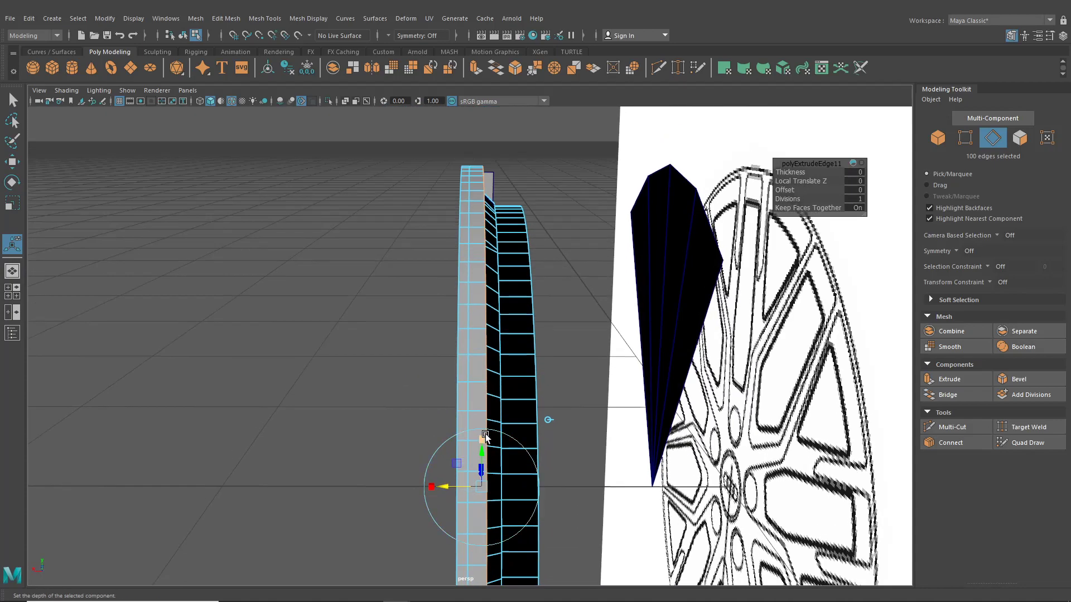
left_click(482, 439)
left_click_drag(484, 483, 456, 400)
Extrude the scaled edge loop again and pull it backward along X to form the rim's outer barrel
key("ctrl+e")
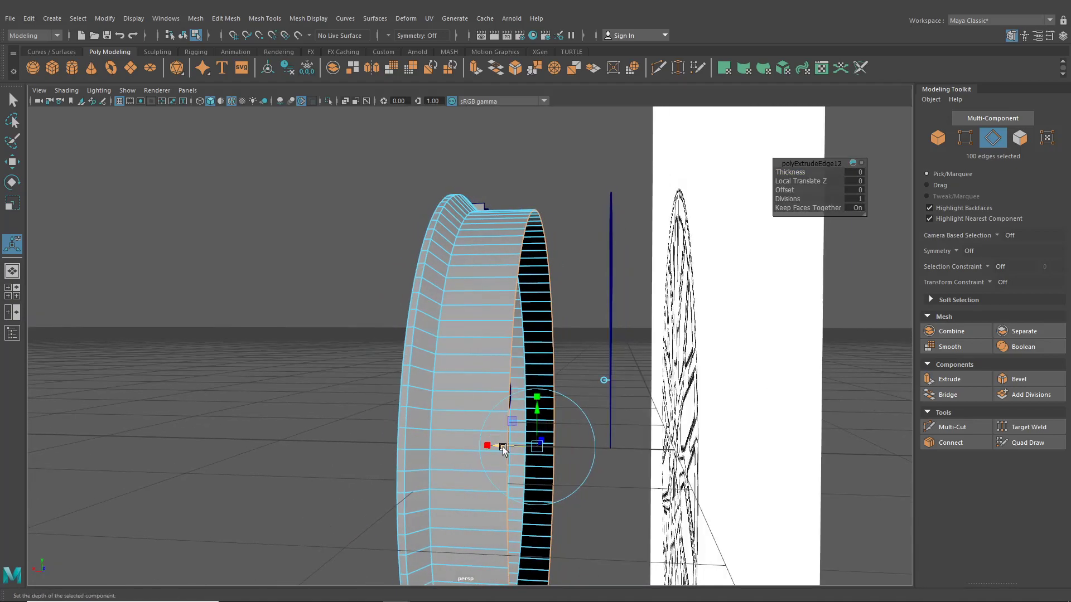
left_click_drag(503, 448, 544, 459)
left_click_drag(552, 458, 558, 467, "alt")
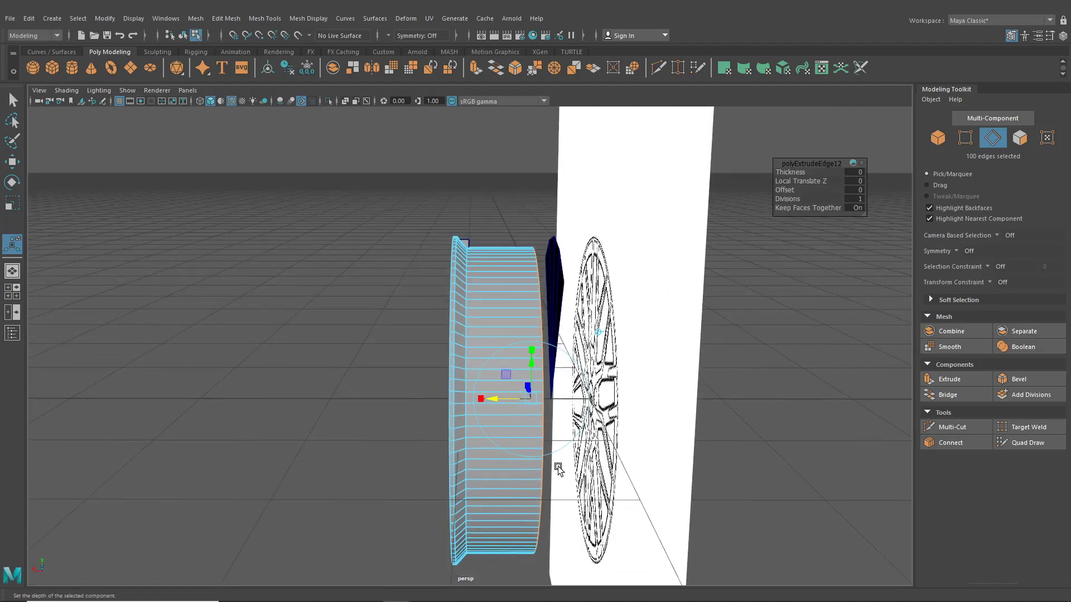
left_click_drag(497, 399, 390, 375)
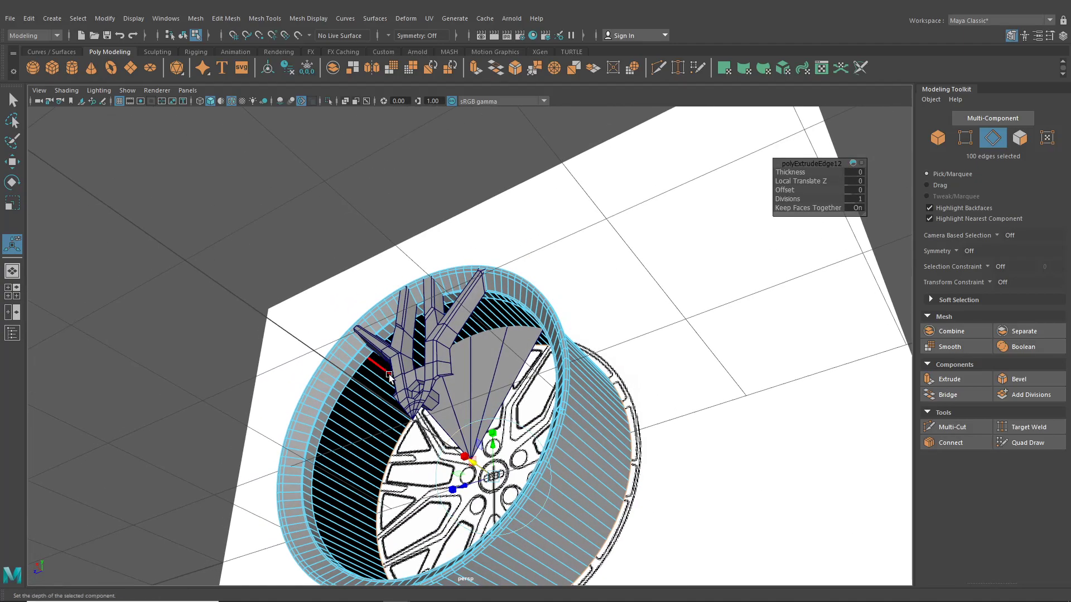
Move the rim's inner rear edge loop back along X with snapping to form the inner barrel wall, and return to object selection with nothing selected
scroll(389, 374, "up", 4)
double_click(293, 371)
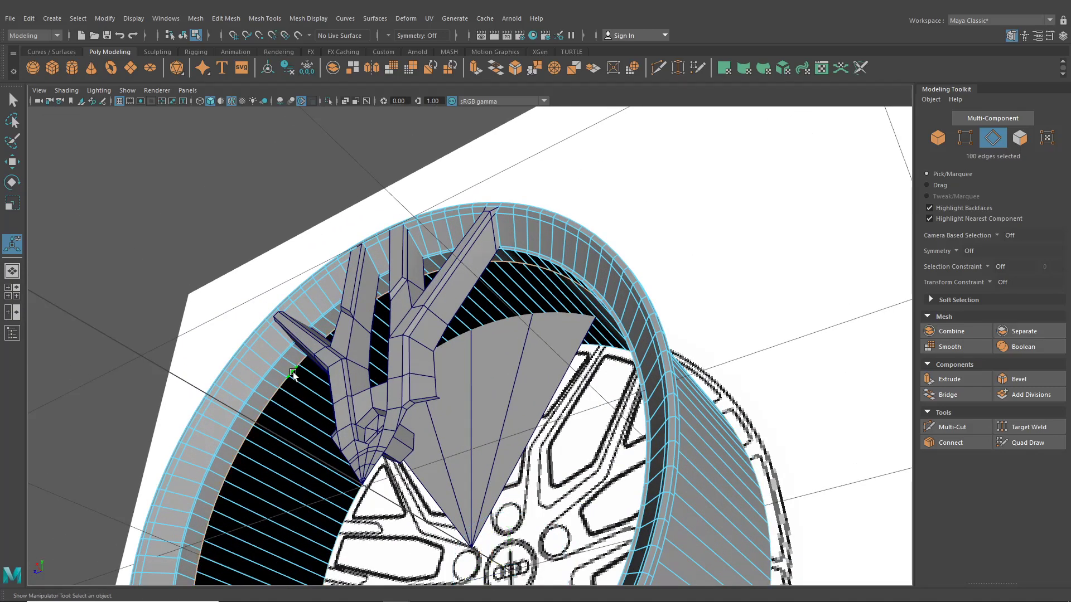
left_click(12, 162)
left_click_drag(530, 385, 513, 430, "alt")
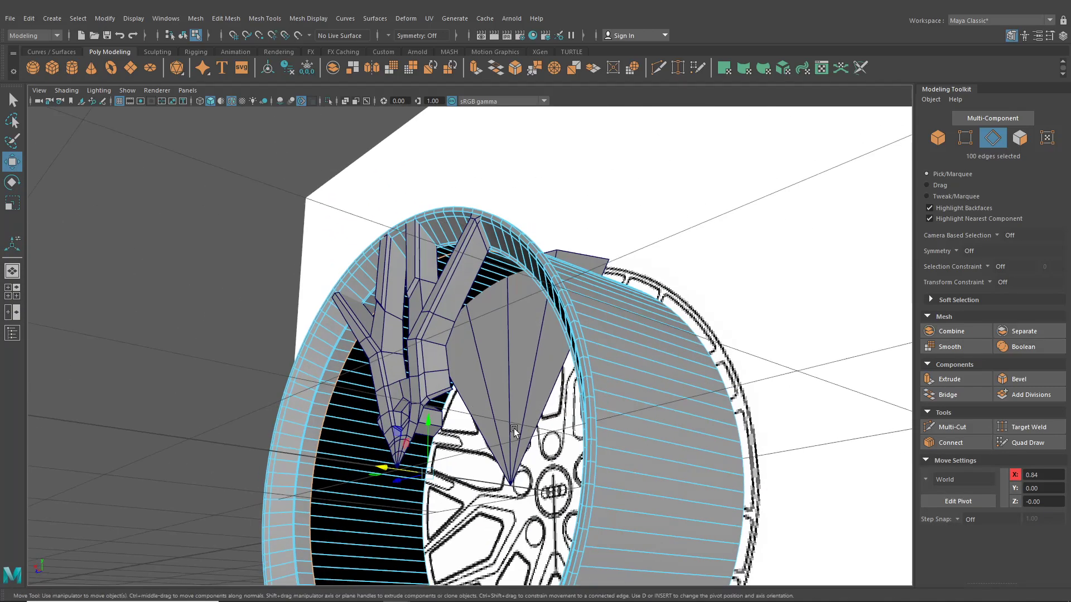
key("x")
left_click_drag(383, 468, 621, 430)
left_click(183, 36)
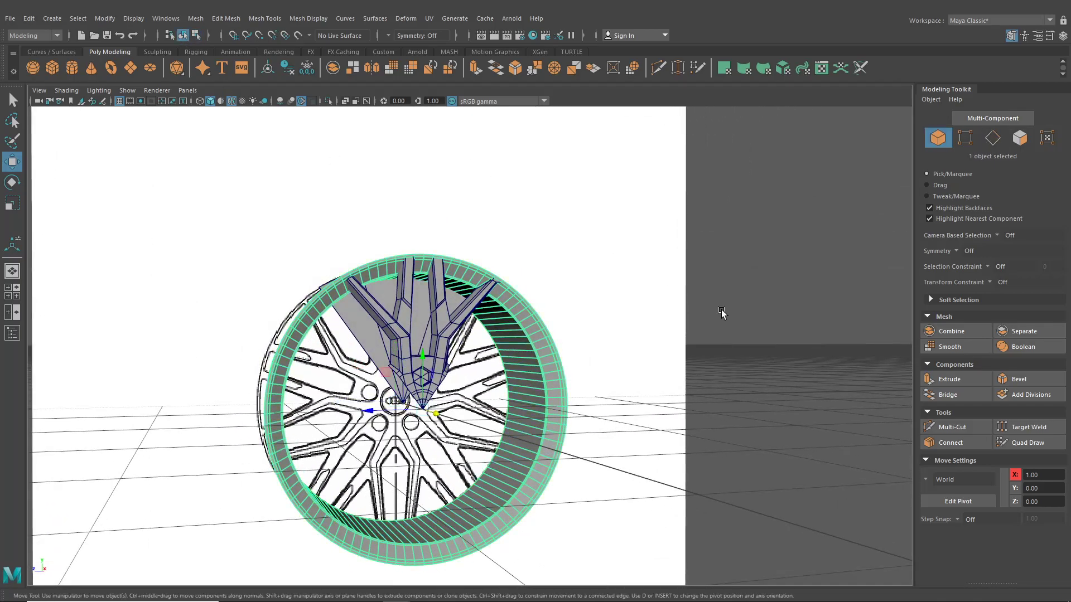
left_click(721, 309)
scroll(669, 375, "up", 4)
left_click_drag(479, 312, 504, 327, "alt")
scroll(504, 326, "down", 5)
left_click_drag(546, 383, 474, 392, "alt")
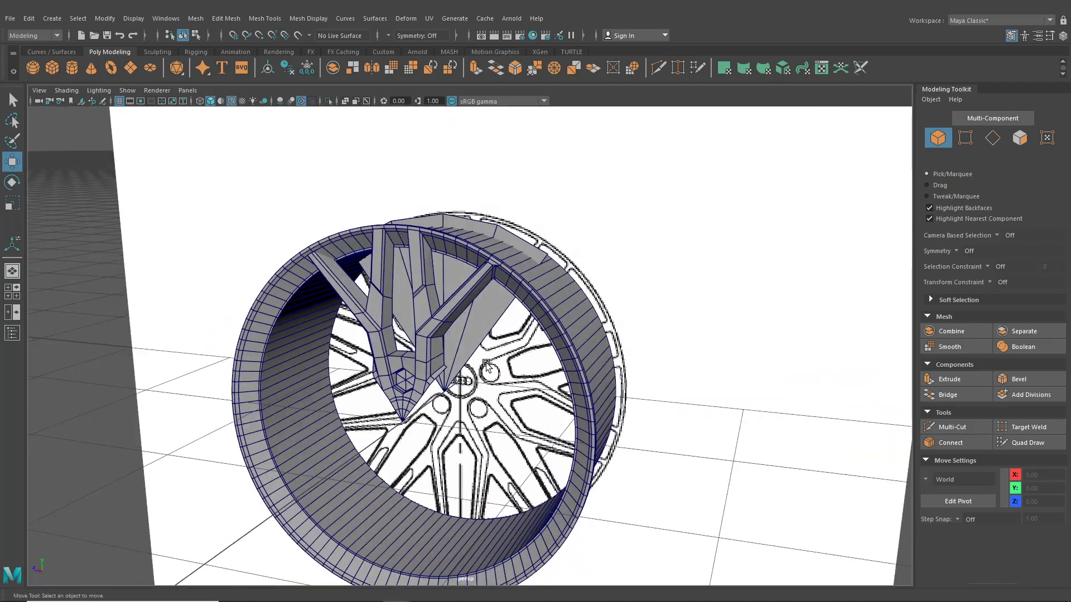
middle_click_drag(485, 365, 490, 304, "alt")
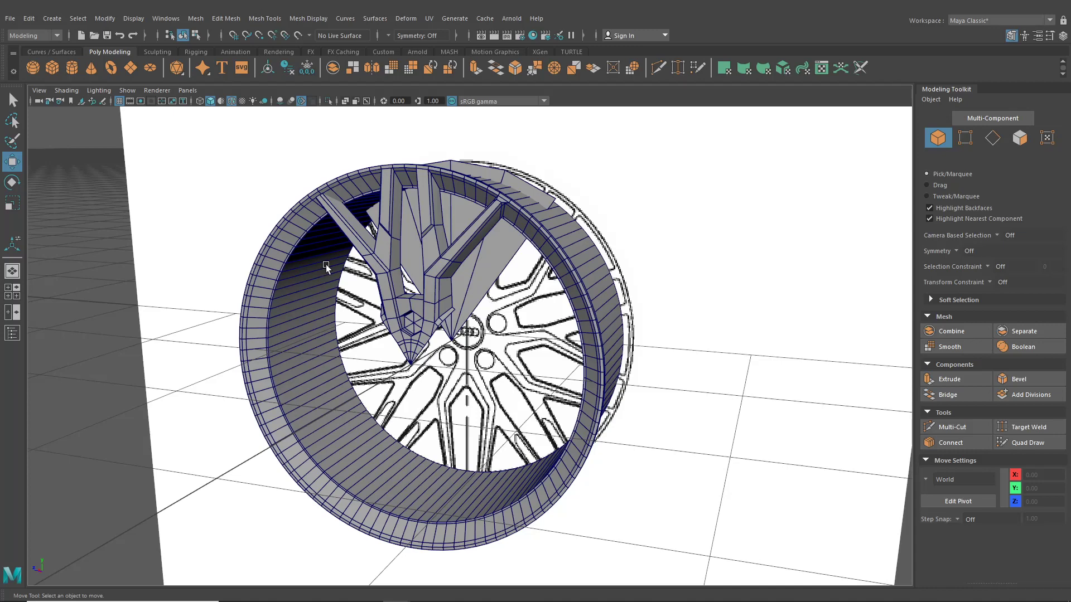
left_click_drag(399, 308, 443, 296, "alt")
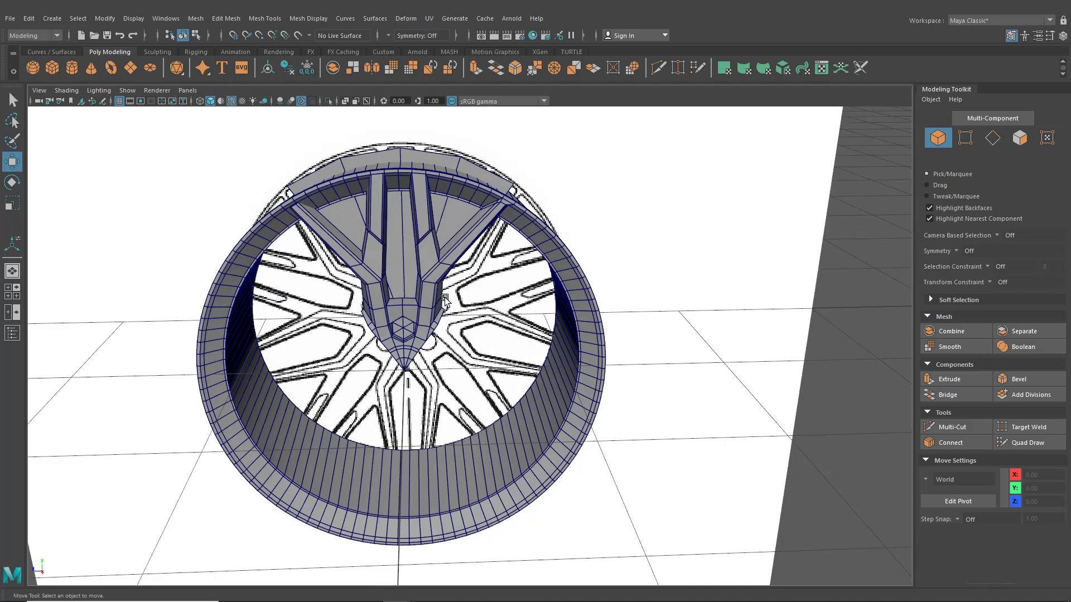